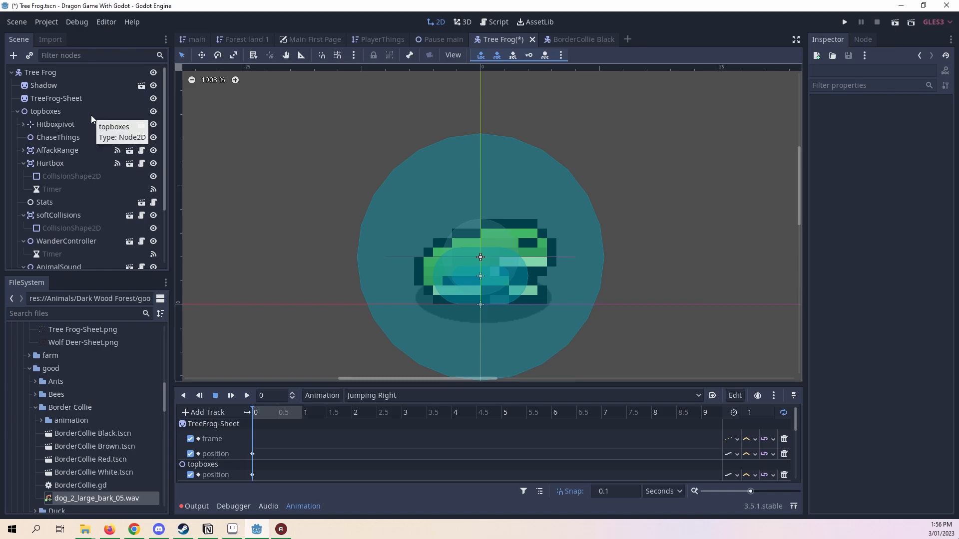
- Compare the TreeFrog-Sheet sprite's frames between 35 and 40, and set its frame to 38
{"action": "left_click", "coordinate": [108, 99]}
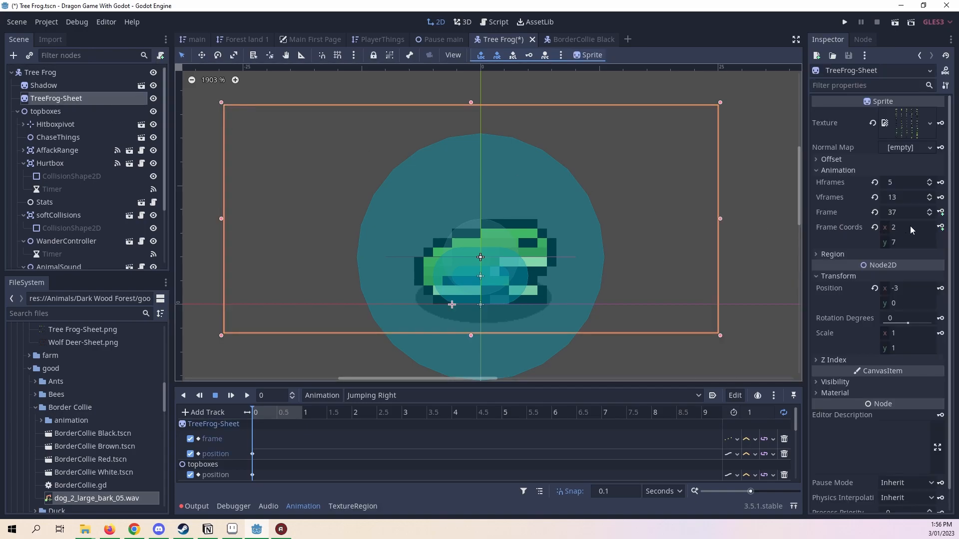
{"action": "left_click", "coordinate": [930, 210]}
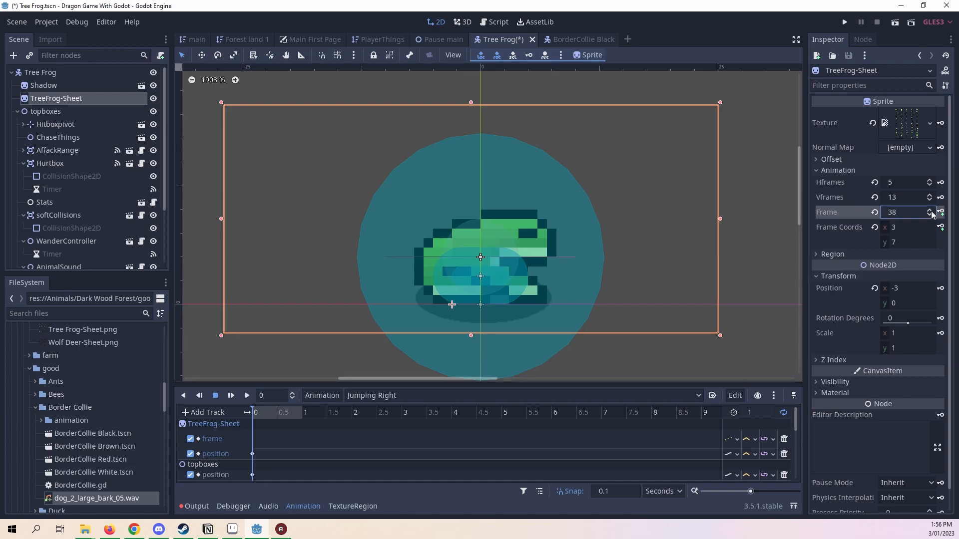
{"action": "left_click", "coordinate": [930, 211]}
{"action": "left_click", "coordinate": [929, 215]}
{"action": "left_click", "coordinate": [930, 215]}
{"action": "left_click", "coordinate": [930, 210]}
{"action": "left_click", "coordinate": [930, 211]}
{"action": "left_click", "coordinate": [930, 210]}
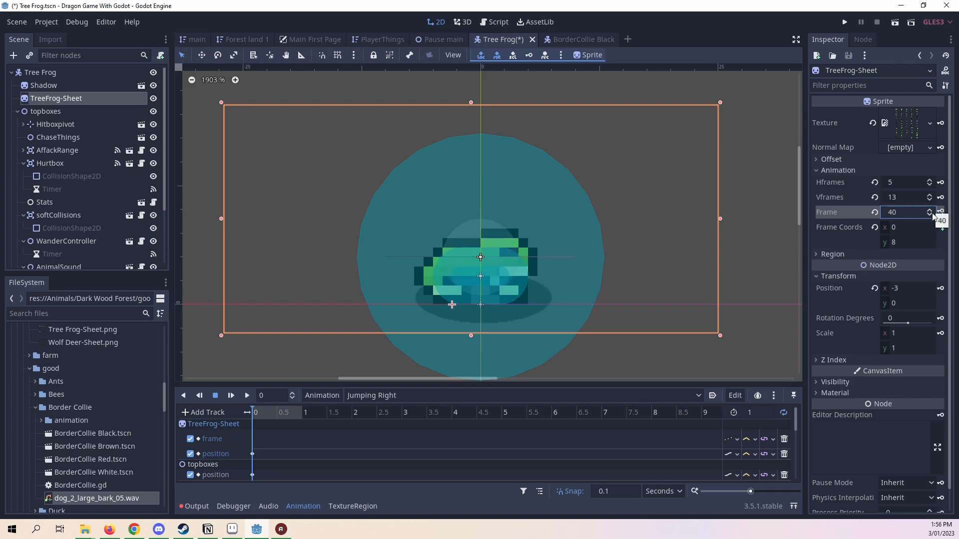
{"action": "left_click", "coordinate": [932, 215]}
{"action": "left_click", "coordinate": [931, 216]}
{"action": "left_click", "coordinate": [931, 215]}
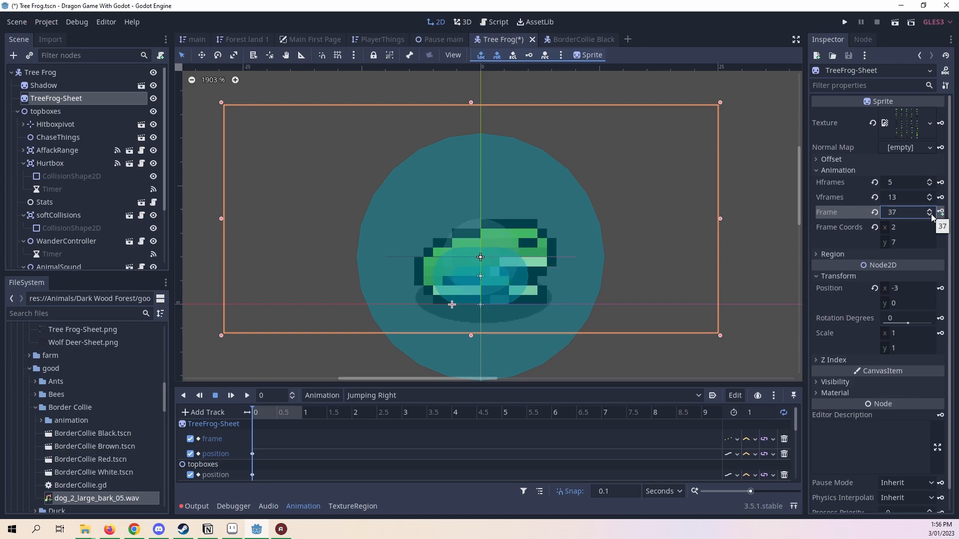
{"action": "left_click", "coordinate": [932, 215]}
{"action": "left_click", "coordinate": [932, 215]}
{"action": "left_click", "coordinate": [931, 211]}
{"action": "left_click", "coordinate": [930, 210]}
{"action": "left_click", "coordinate": [930, 210]}
- Key TreeFrog-Sheet frames 38 through 45 at successive 0.1-second intervals from 0 to 0.7 s in the Jumping Right animation
{"action": "left_click", "coordinate": [941, 213]}
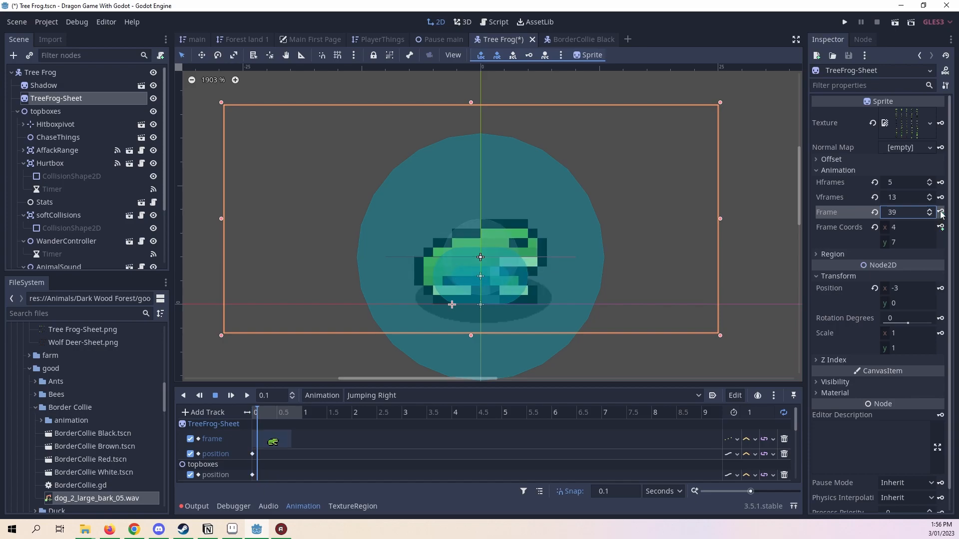
{"action": "left_click", "coordinate": [941, 213]}
{"action": "left_click", "coordinate": [941, 213]}
{"action": "left_click", "coordinate": [941, 214]}
{"action": "left_click", "coordinate": [941, 213]}
{"action": "left_click", "coordinate": [940, 213]}
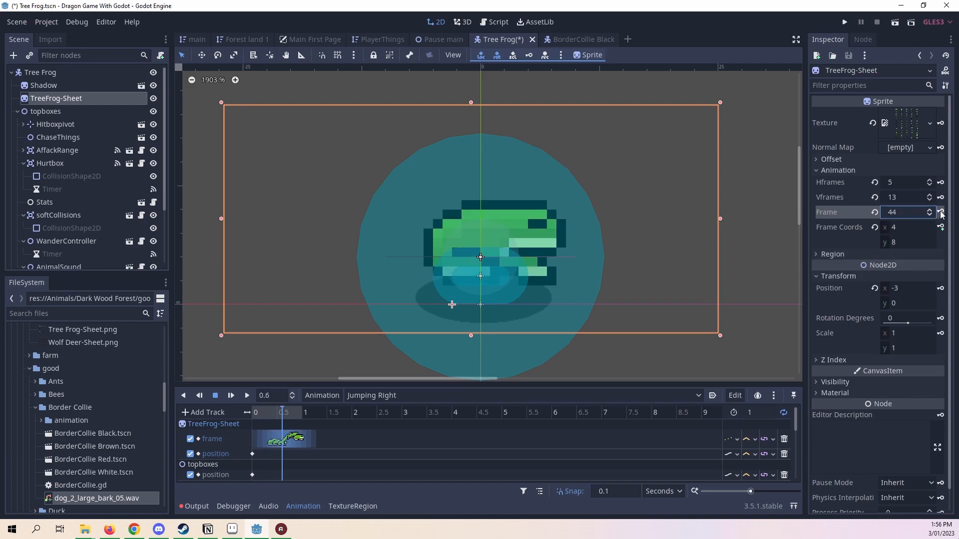
{"action": "left_click", "coordinate": [941, 213]}
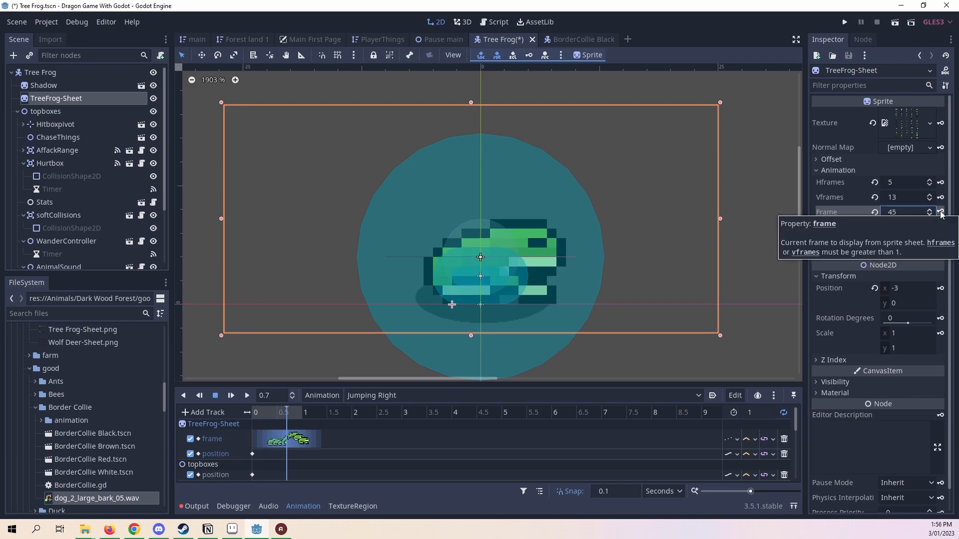
{"action": "left_click", "coordinate": [940, 213]}
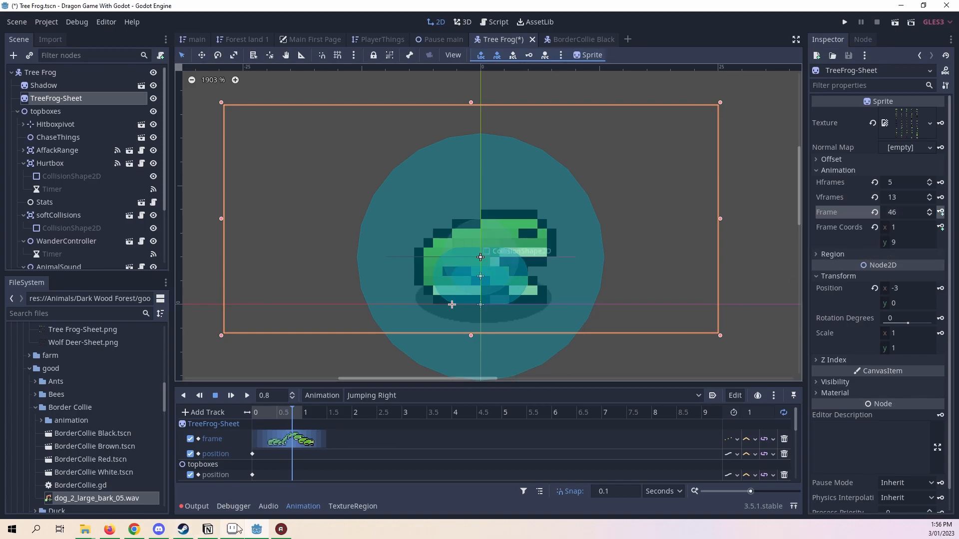
- Switch to Aseprite to check the frame range of the Jumping right tag, and return to Godot
{"action": "key", "text": "alt+Tab"}
{"action": "left_click_drag", "start_coordinate": [634, 501], "coordinate": [797, 518]}
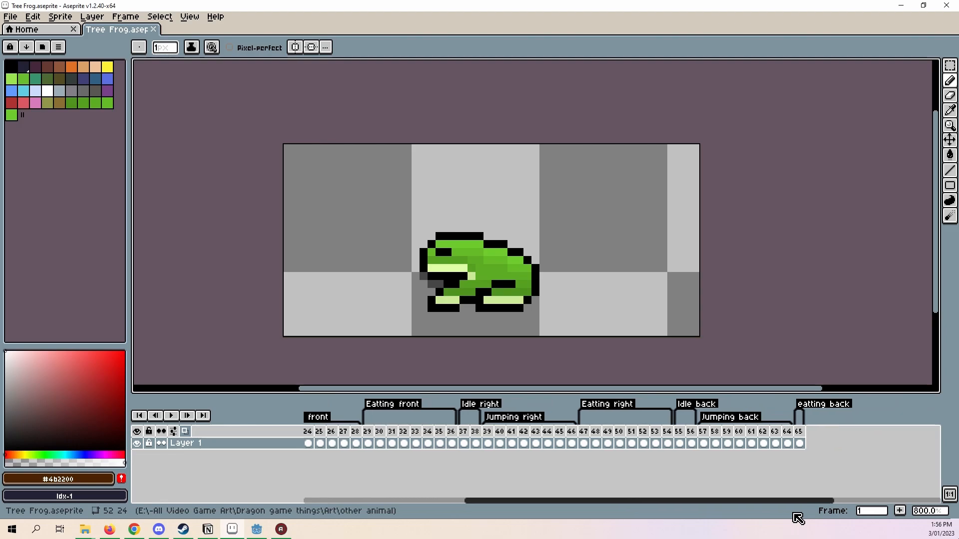
{"action": "left_click", "coordinate": [268, 532]}
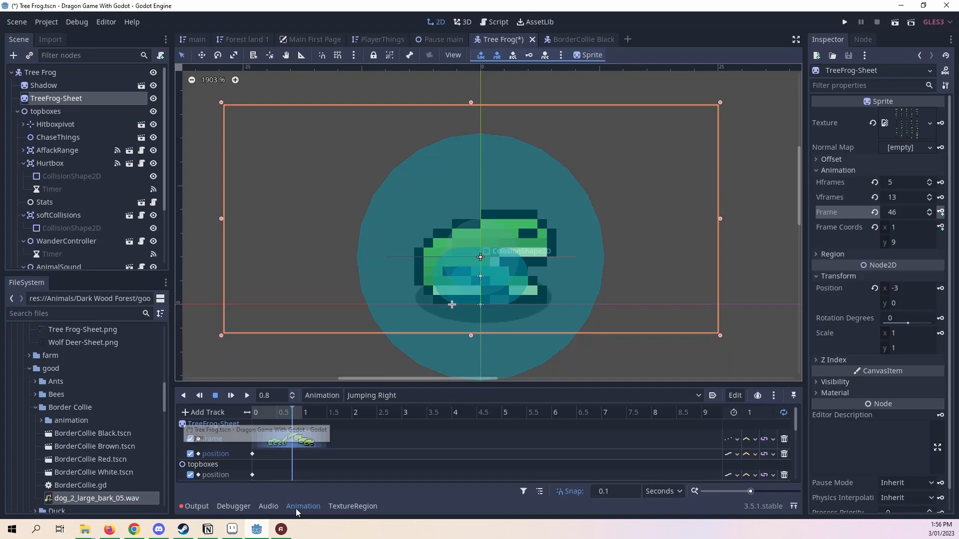
- Key sprite frame 46 at 0.8 s and preview the Jumping Right animation from the start
{"action": "left_click", "coordinate": [940, 212]}
{"action": "left_click_drag", "start_coordinate": [287, 413], "coordinate": [231, 422]}
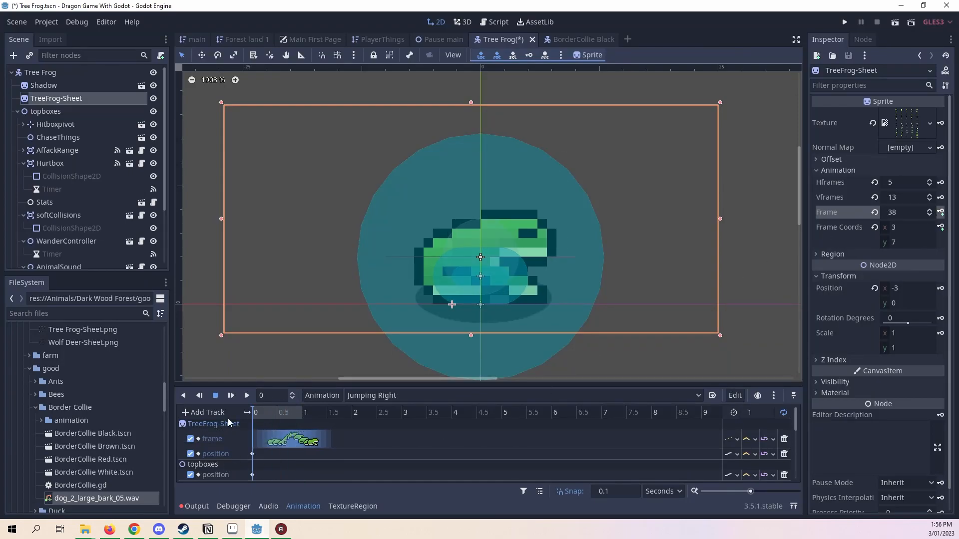
{"action": "left_click", "coordinate": [248, 395]}
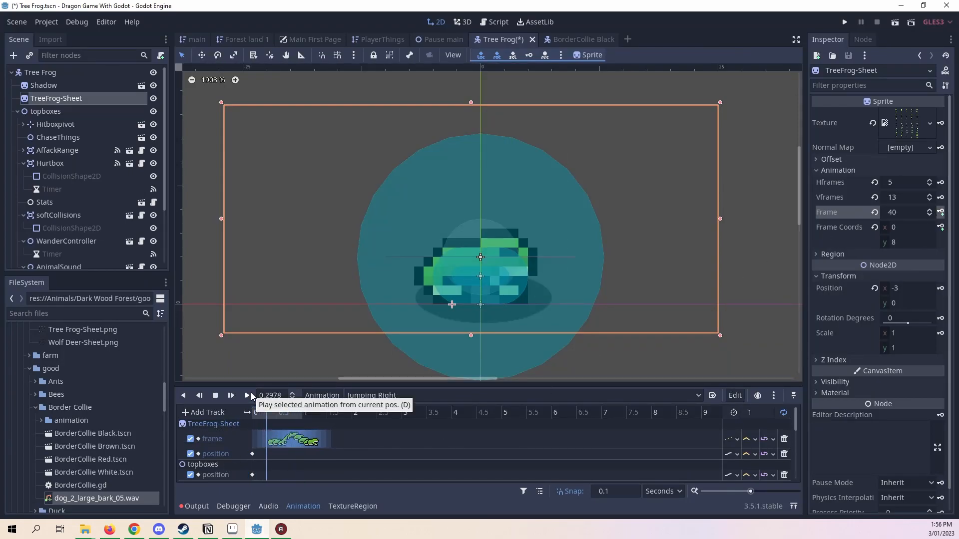
{"action": "left_click", "coordinate": [212, 396]}
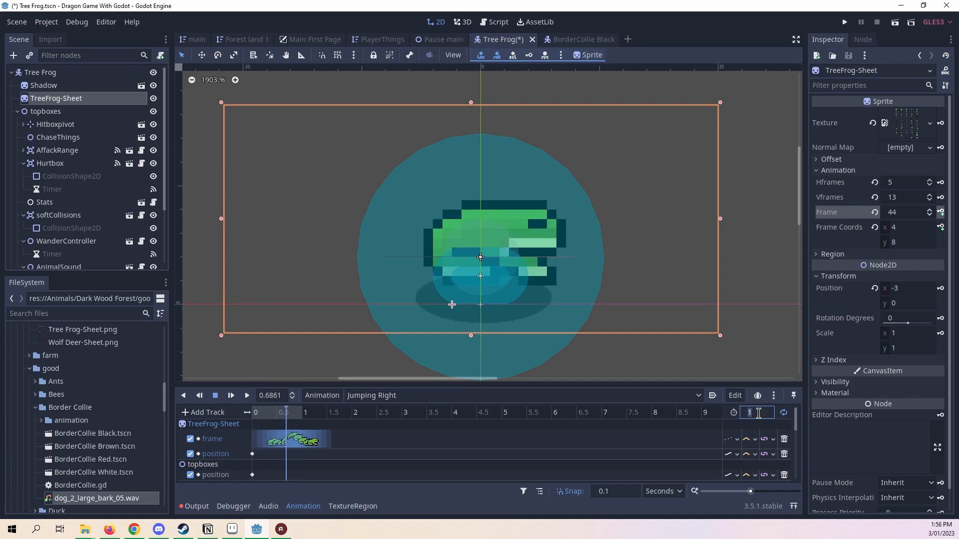
- Set the Jumping Right animation's length to 0.7 seconds and preview it from the start
{"action": "key", "text": "Return"}
{"action": "left_click_drag", "start_coordinate": [266, 413], "coordinate": [223, 410]}
{"action": "left_click", "coordinate": [251, 395]}
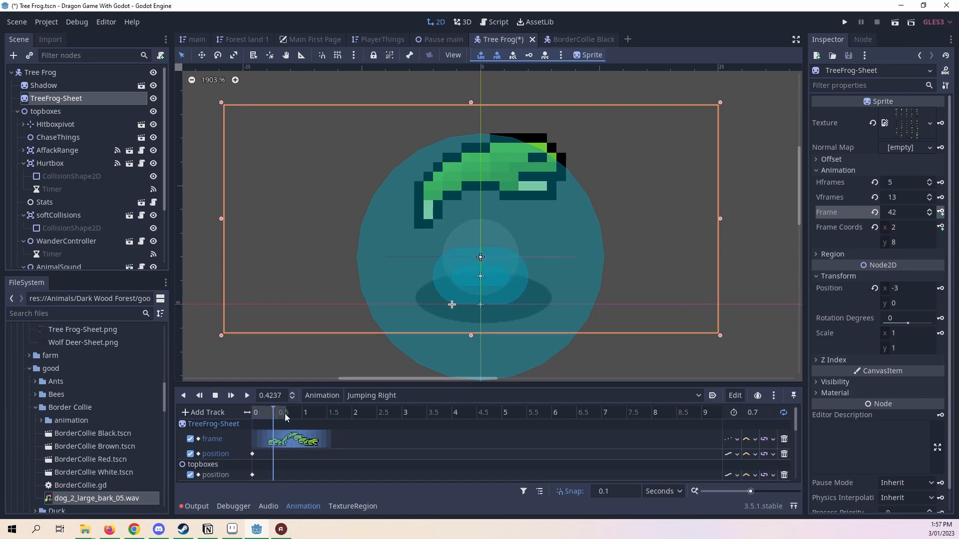
{"action": "left_click", "coordinate": [215, 395]}
- Delete the last key on TreeFrog-Sheet's frame track, play the animation and look over its tracks
{"action": "left_click", "coordinate": [331, 435]}
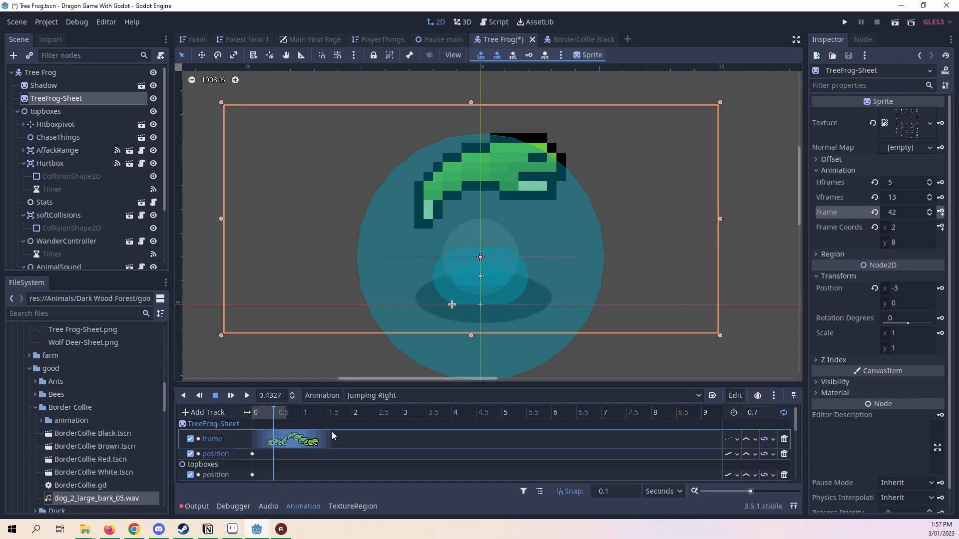
{"action": "left_click", "coordinate": [330, 436]}
{"action": "key", "text": "Delete"}
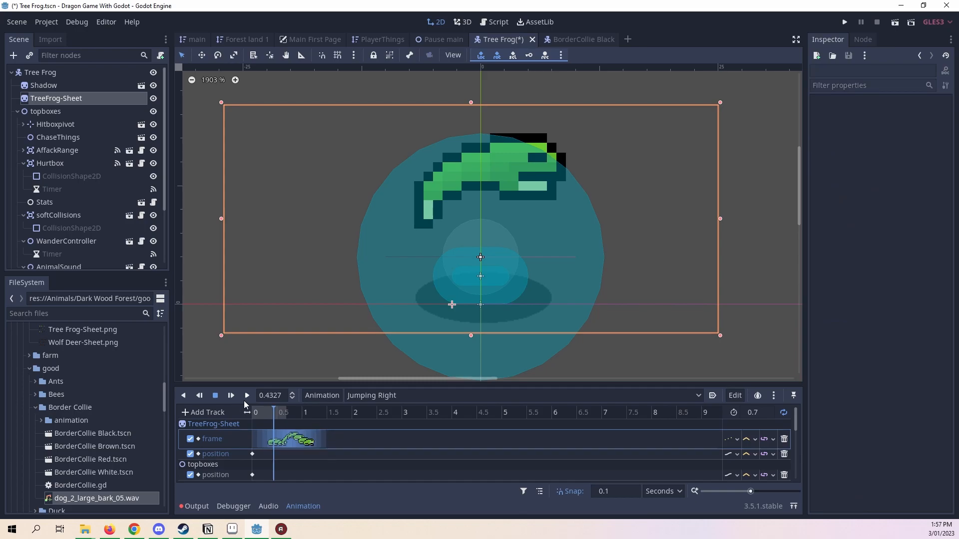
{"action": "left_click", "coordinate": [231, 395]}
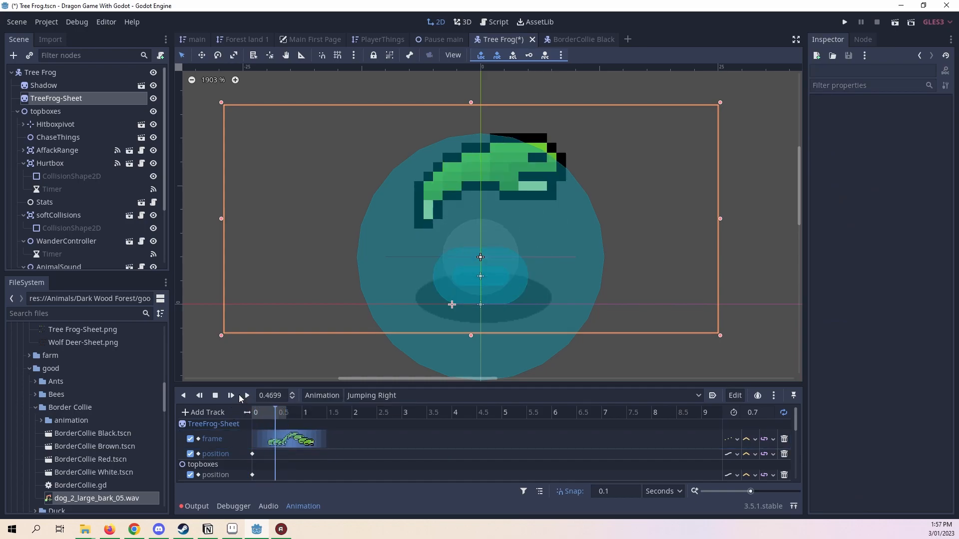
{"action": "left_click", "coordinate": [215, 395]}
{"action": "scroll", "coordinate": [384, 455], "scroll_direction": "down", "scroll_amount": 3}
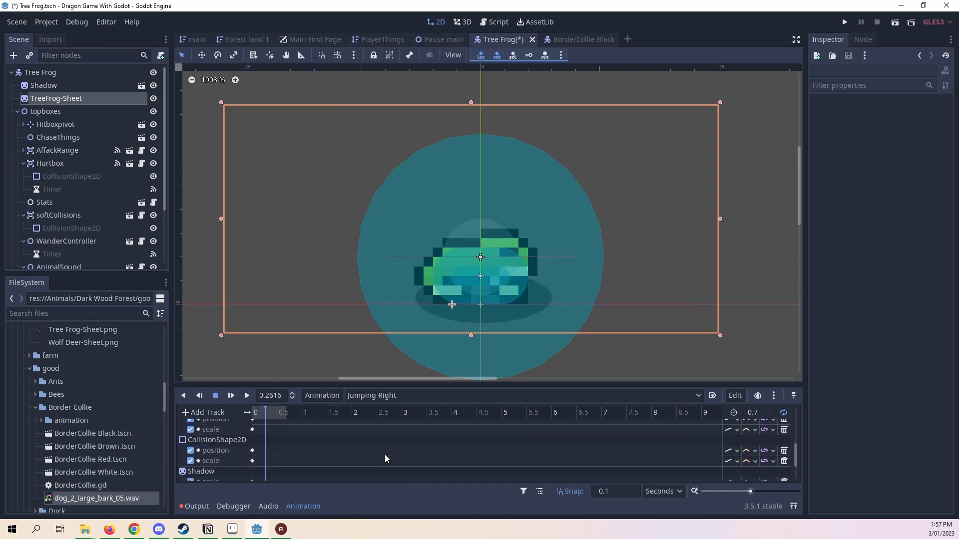
{"action": "scroll", "coordinate": [384, 454], "scroll_direction": "up", "scroll_amount": 3}
- At 0.3 s in the animation, raise the topboxes node to y position -8 and key its position
{"action": "mouse_move", "coordinate": [268, 418]}
{"action": "left_mouse_down"}
{"action": "mouse_move", "coordinate": [214, 413]}
{"action": "mouse_move", "coordinate": [269, 412]}
{"action": "left_mouse_up"}
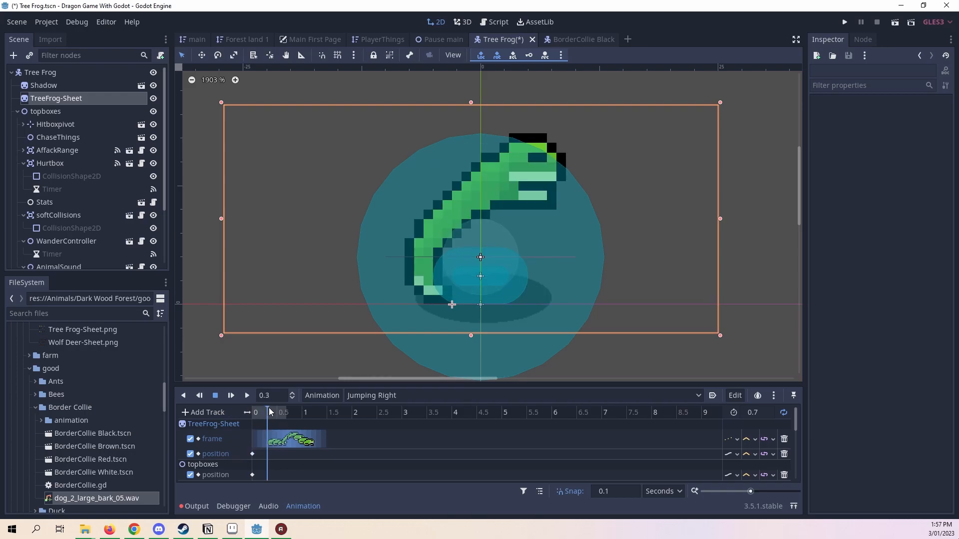
{"action": "left_click", "coordinate": [49, 112]}
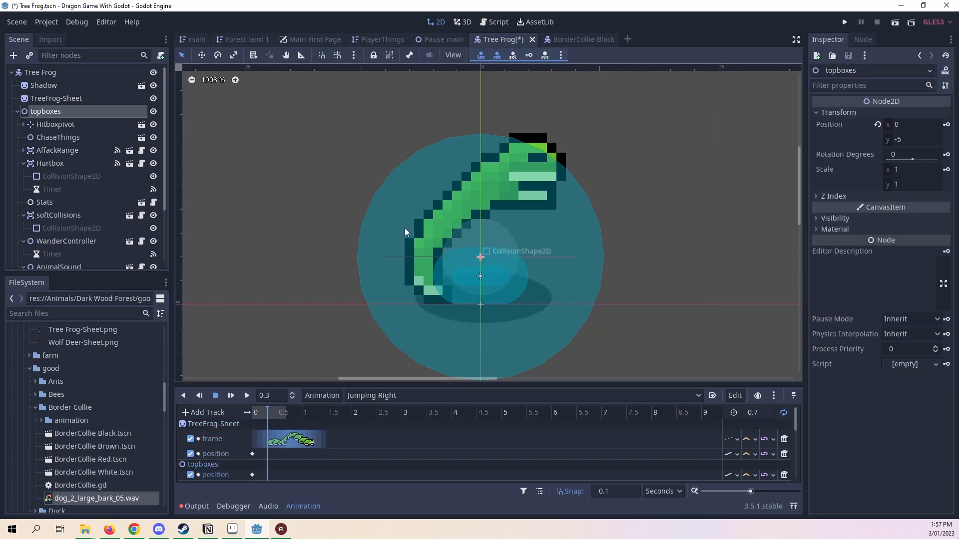
{"action": "key", "text": "Up"}
{"action": "key", "text": "Up"}
{"action": "key", "text": "Up"}
{"action": "key", "text": "Up"}
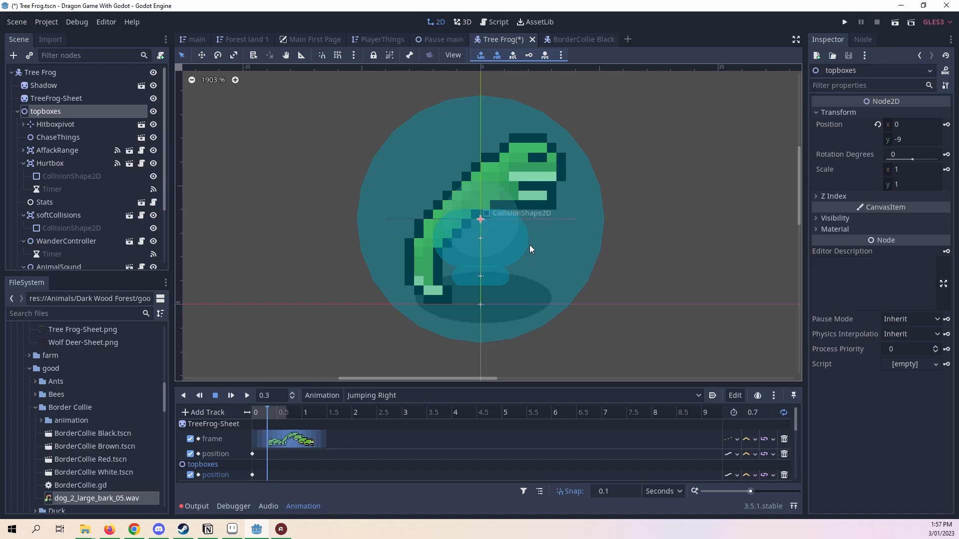
{"action": "key", "text": "Down"}
{"action": "left_click", "coordinate": [948, 125]}
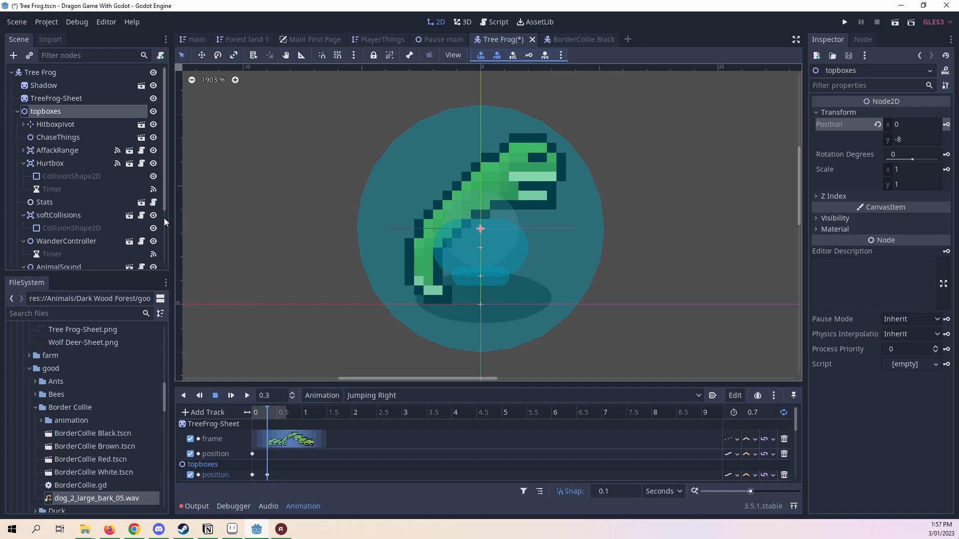
- Raise the frog's root CollisionShape2D to y position -6 at 0.3 s and key its position
{"action": "scroll", "coordinate": [32, 233], "scroll_direction": "down", "scroll_amount": 3}
{"action": "scroll", "coordinate": [35, 225], "scroll_direction": "up", "scroll_amount": 2}
{"action": "scroll", "coordinate": [42, 220], "scroll_direction": "down", "scroll_amount": 2}
{"action": "left_click", "coordinate": [97, 257]}
{"action": "key", "text": "Up"}
{"action": "key", "text": "Up"}
{"action": "key", "text": "Up"}
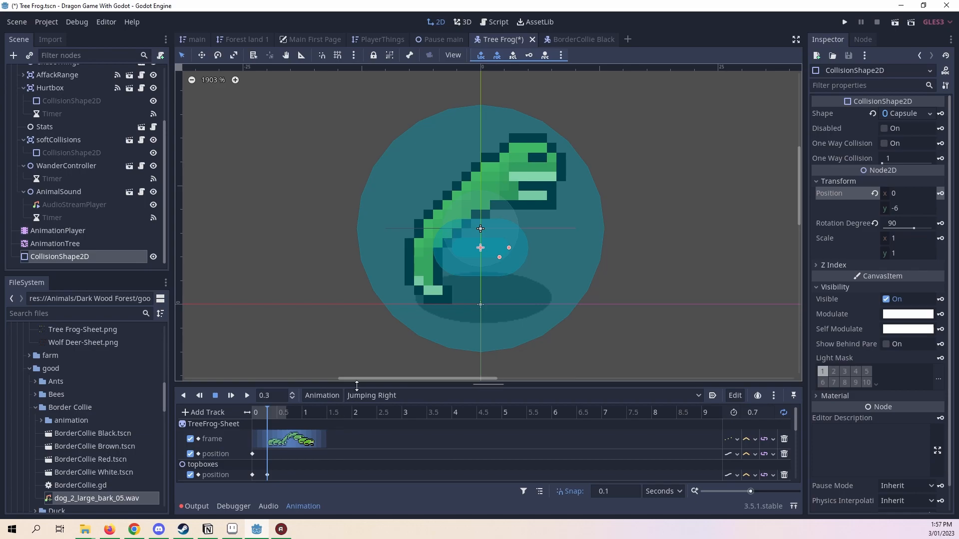
- Select the keys at time 0 across all animation tracks and place the playhead at 0.6 s, the landing frame
{"action": "left_click_drag", "start_coordinate": [364, 384], "coordinate": [249, 86]}
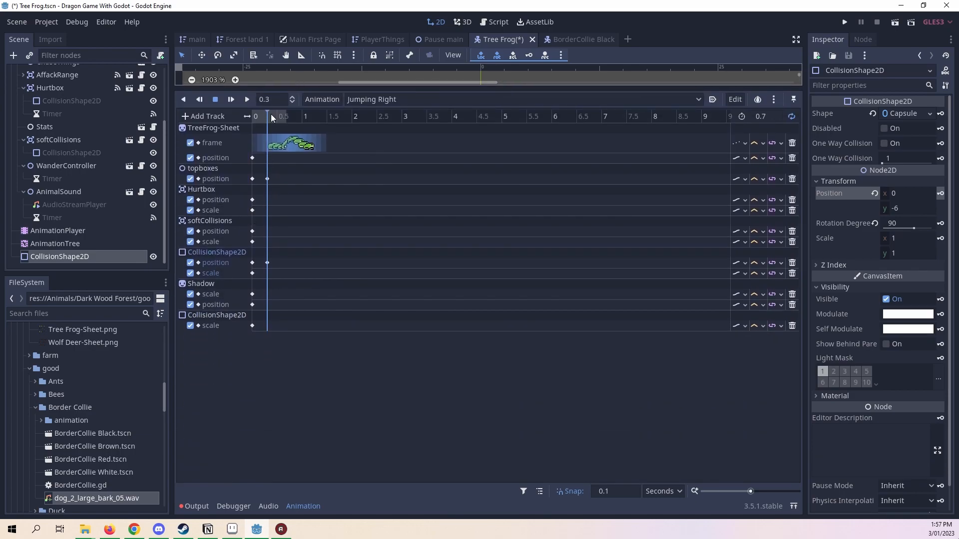
{"action": "mouse_move", "coordinate": [267, 372]}
{"action": "left_mouse_down"}
{"action": "mouse_move", "coordinate": [241, 267]}
{"action": "mouse_move", "coordinate": [265, 368]}
{"action": "mouse_move", "coordinate": [250, 145]}
{"action": "left_mouse_up"}
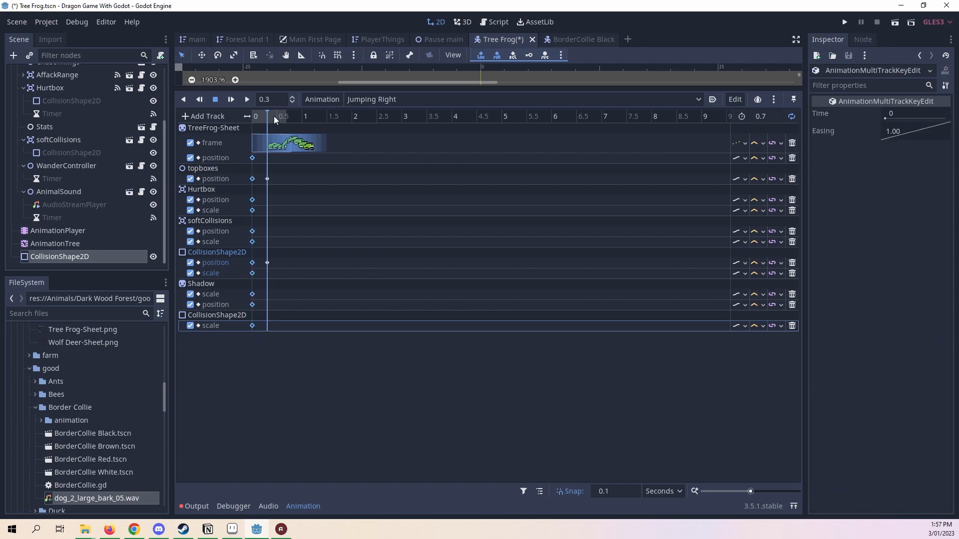
{"action": "left_click", "coordinate": [286, 120]}
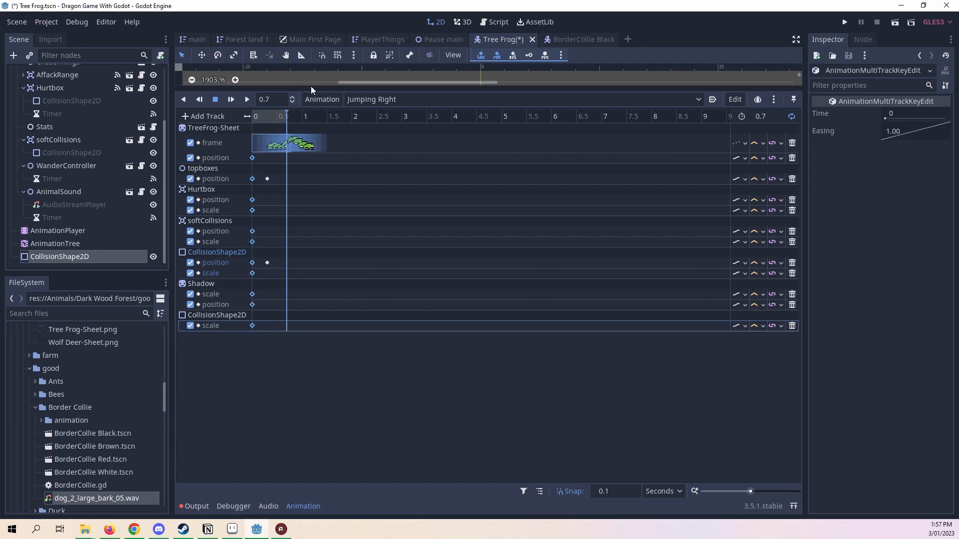
{"action": "left_click_drag", "start_coordinate": [312, 87], "coordinate": [333, 243]}
{"action": "left_click", "coordinate": [281, 286]}
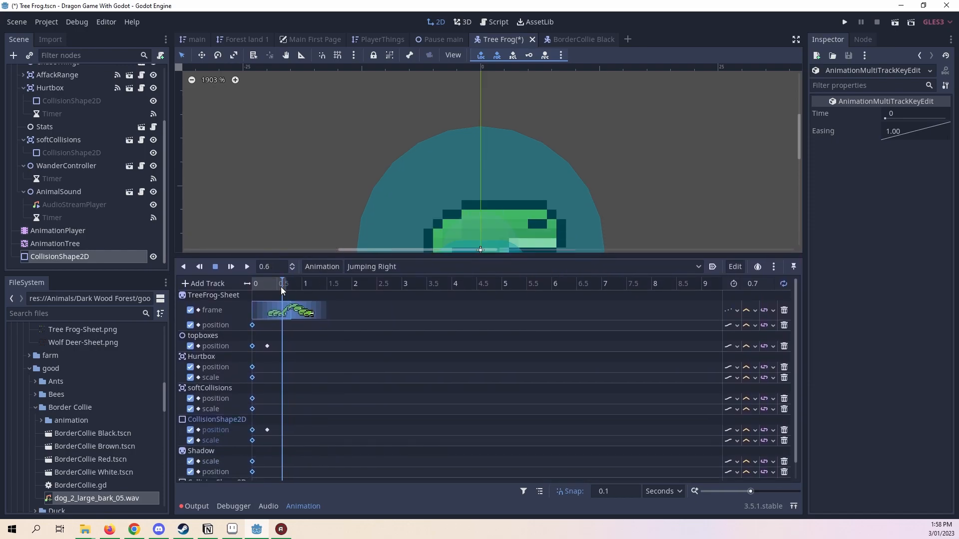
{"action": "left_click_drag", "start_coordinate": [401, 251], "coordinate": [299, 289]}
{"action": "left_click", "coordinate": [273, 318]}
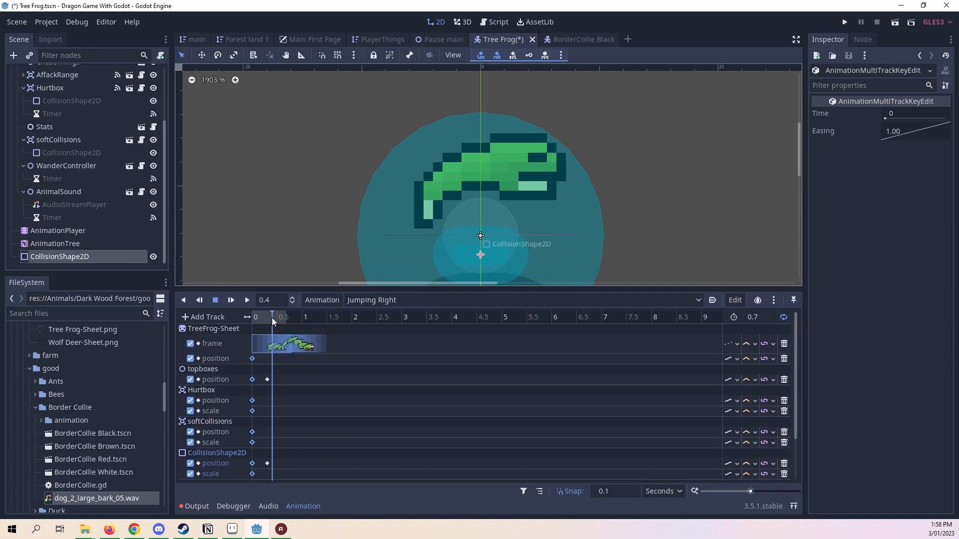
{"action": "left_click_drag", "start_coordinate": [272, 318], "coordinate": [283, 316]}
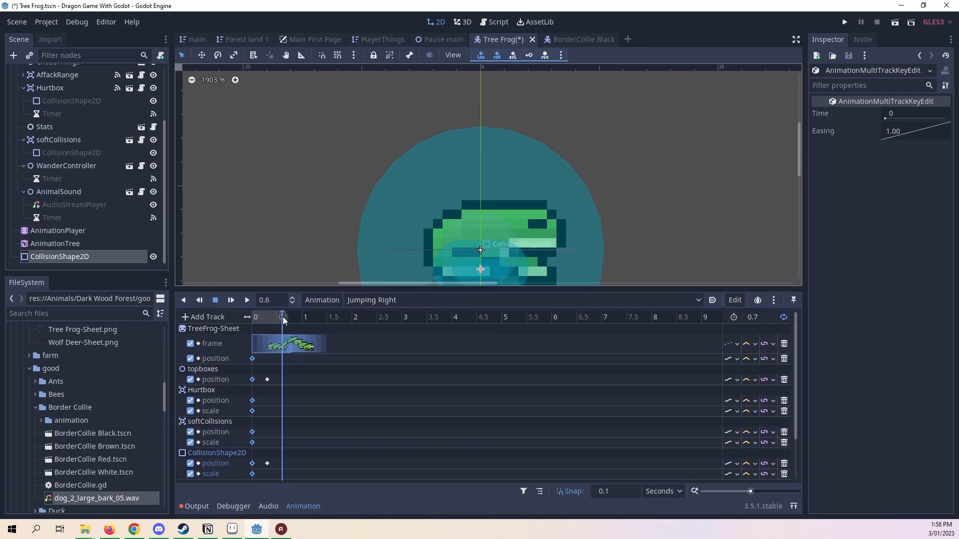
{"action": "left_click_drag", "start_coordinate": [349, 287], "coordinate": [339, 120]}
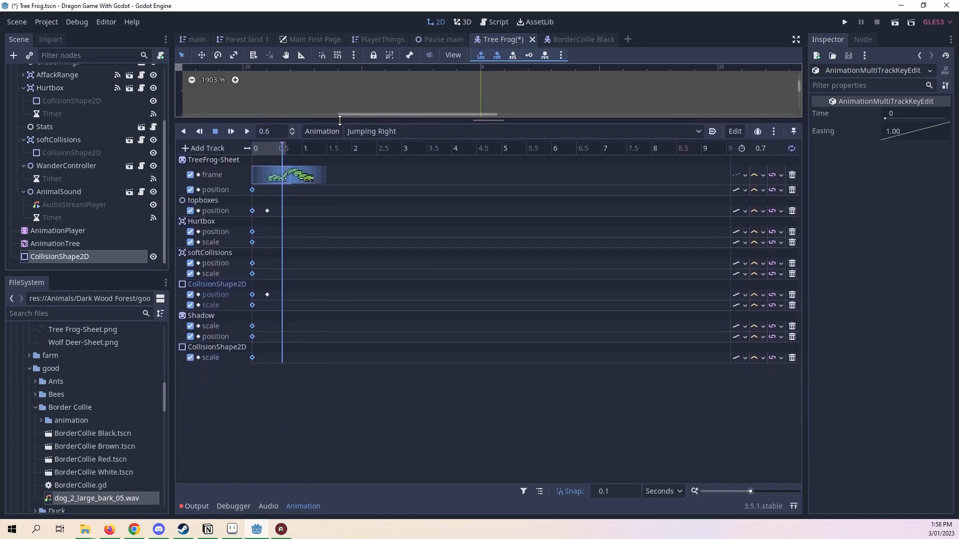
- Try to duplicate the selected keys at 0.6 s, and delete the extra collision shape node
{"action": "key", "text": "ctrl+d"}
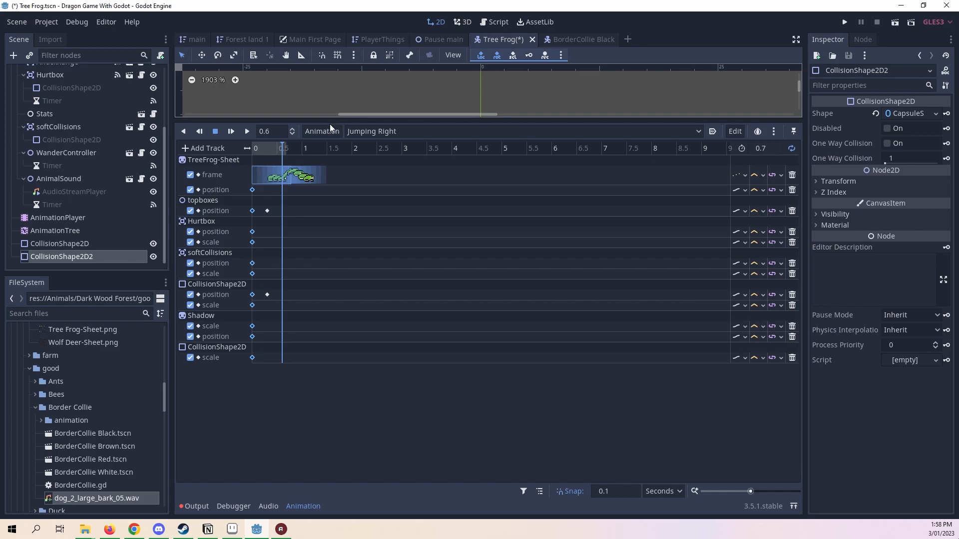
{"action": "key", "text": "Delete"}
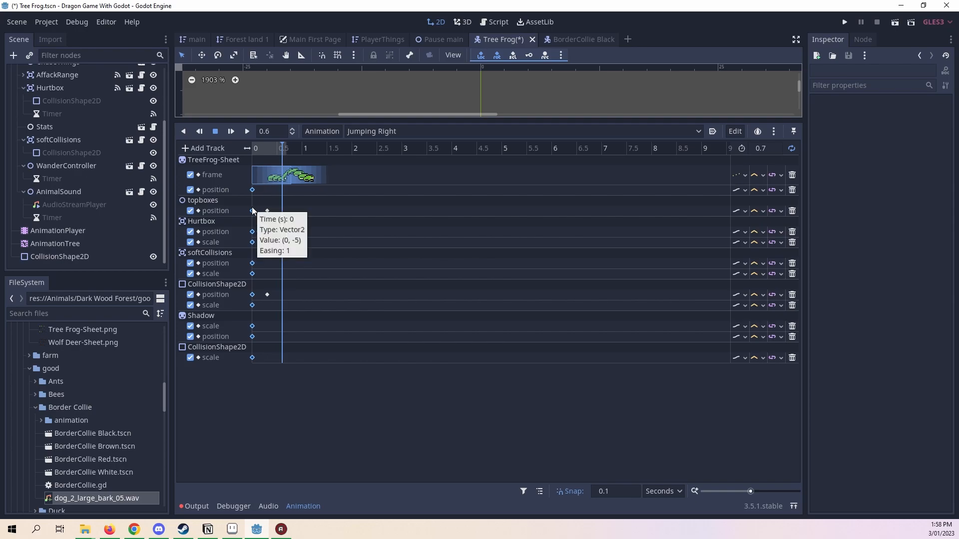
- Select every position and scale key at time 0 again and duplicate them at 0.6 s
{"action": "left_click", "coordinate": [252, 190]}
{"action": "left_click_drag", "start_coordinate": [255, 389], "coordinate": [244, 181]}
{"action": "left_click_drag", "start_coordinate": [262, 440], "coordinate": [249, 183]}
{"action": "left_click_drag", "start_coordinate": [268, 420], "coordinate": [244, 190]}
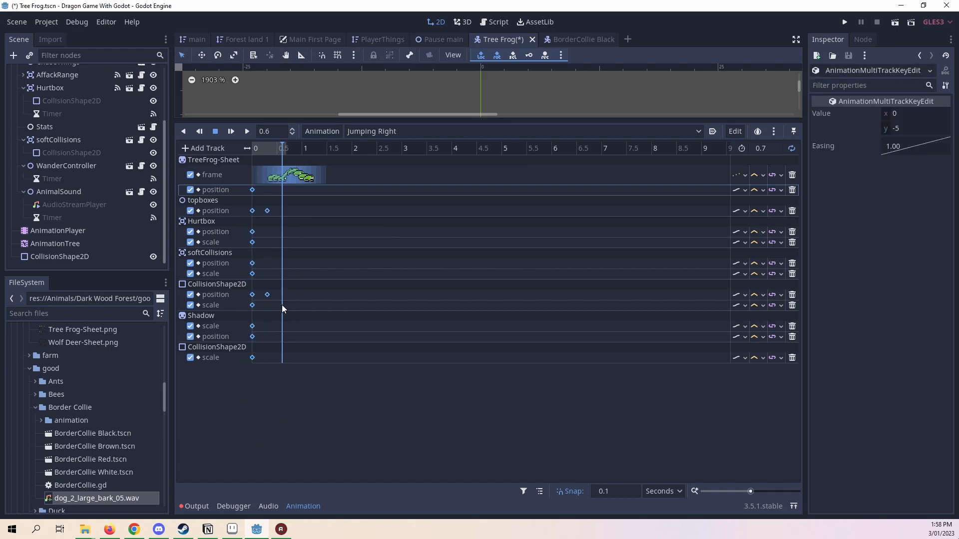
{"action": "left_click_drag", "start_coordinate": [258, 438], "coordinate": [245, 191]}
{"action": "key", "text": "ctrl+d"}
- Shrink the animation editor to reveal the frog and play Jumping Right from the start to check the collision movement
{"action": "left_click_drag", "start_coordinate": [510, 121], "coordinate": [563, 535]}
{"action": "left_click", "coordinate": [251, 415]}
{"action": "left_click", "coordinate": [246, 394]}
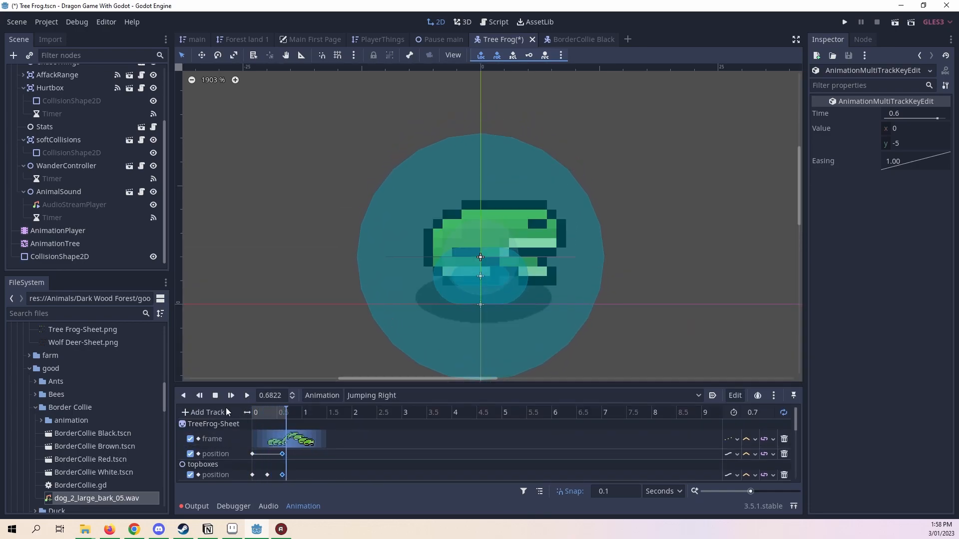
{"action": "scroll", "coordinate": [365, 450], "scroll_direction": "down", "scroll_amount": 1}
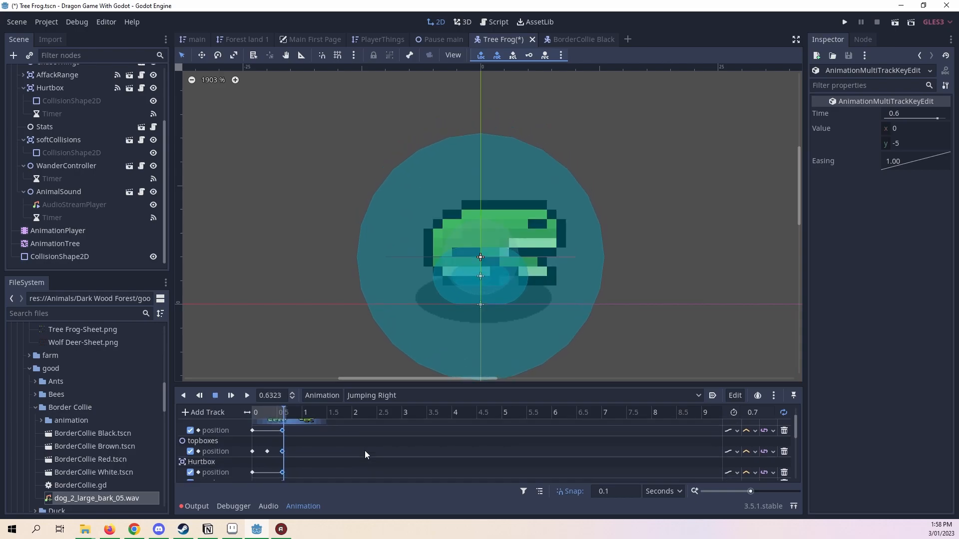
- Set the update mode of the topboxes position track and the root CollisionShape2D position track to Discrete
{"action": "left_click", "coordinate": [738, 452]}
{"action": "left_click", "coordinate": [746, 477]}
{"action": "scroll", "coordinate": [719, 449], "scroll_direction": "down", "scroll_amount": 2}
{"action": "scroll", "coordinate": [724, 452], "scroll_direction": "down", "scroll_amount": 2}
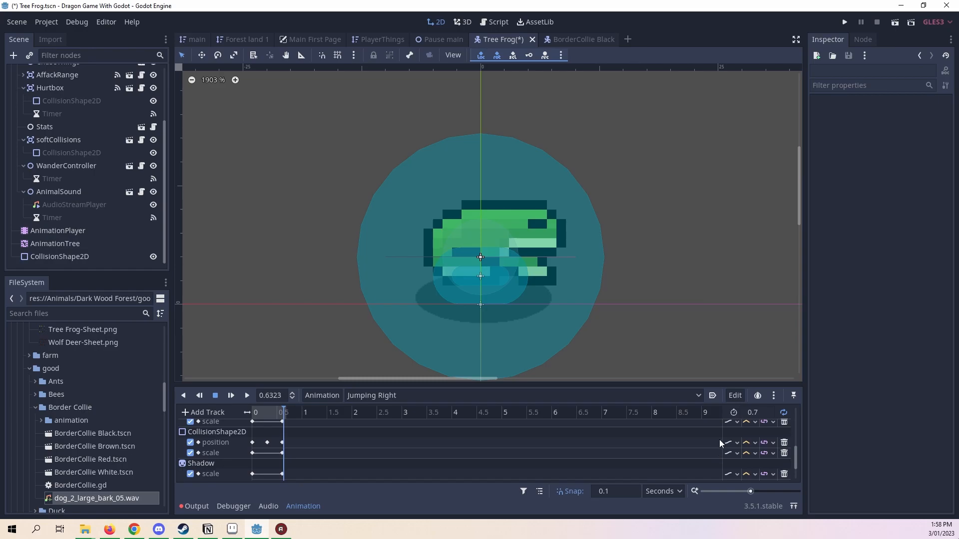
{"action": "left_click", "coordinate": [737, 443]}
{"action": "left_click", "coordinate": [736, 466]}
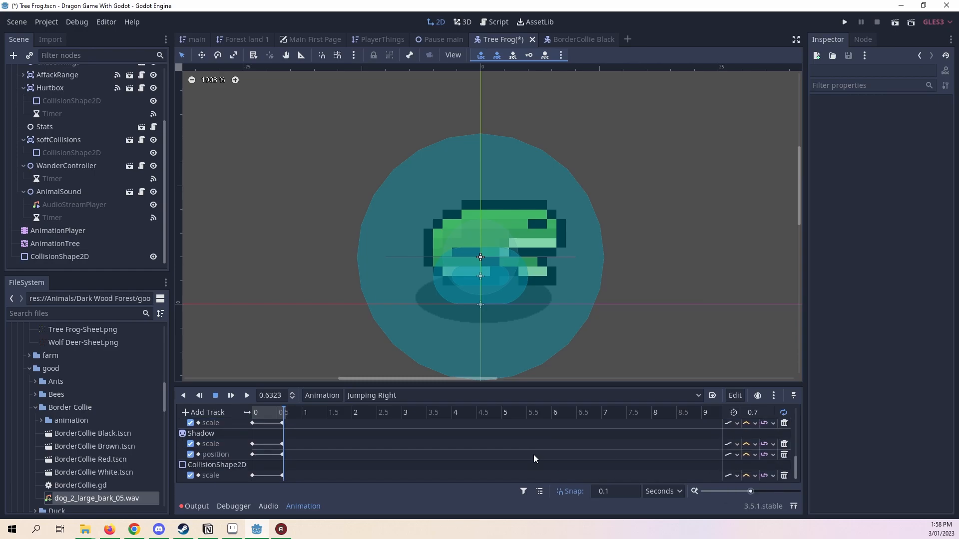
- Play Jumping Right and scrub through its frames to check how the collision shapes follow the jumping frog
{"action": "scroll", "coordinate": [312, 458], "scroll_direction": "up", "scroll_amount": 15}
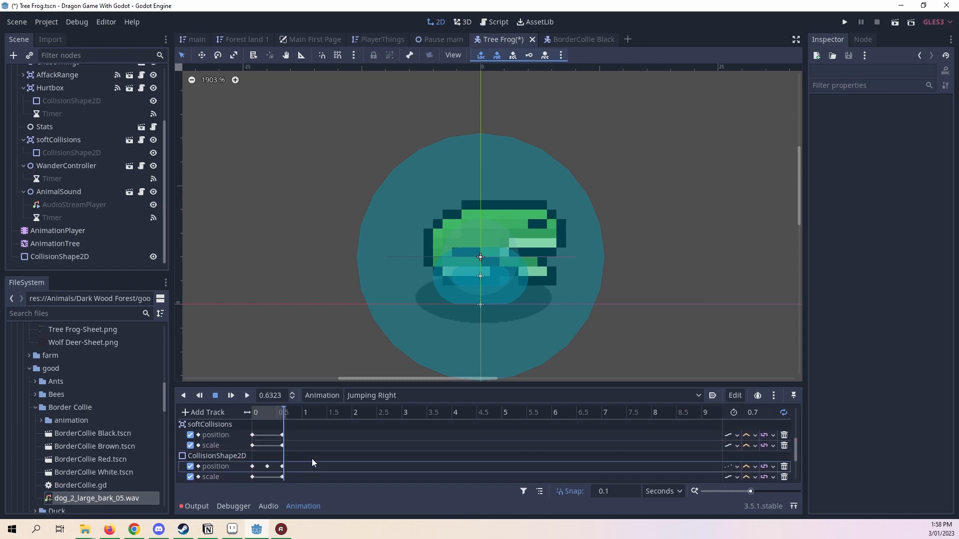
{"action": "left_click_drag", "start_coordinate": [264, 411], "coordinate": [204, 416]}
{"action": "left_click", "coordinate": [245, 396]}
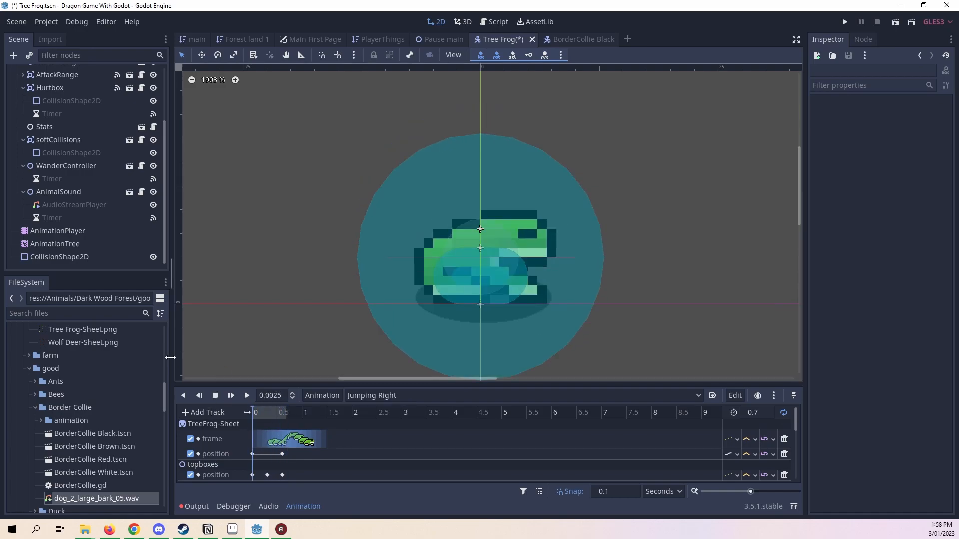
{"action": "left_click", "coordinate": [274, 414]}
{"action": "left_click_drag", "start_coordinate": [273, 414], "coordinate": [268, 415]}
{"action": "scroll", "coordinate": [337, 439], "scroll_direction": "down", "scroll_amount": 2}
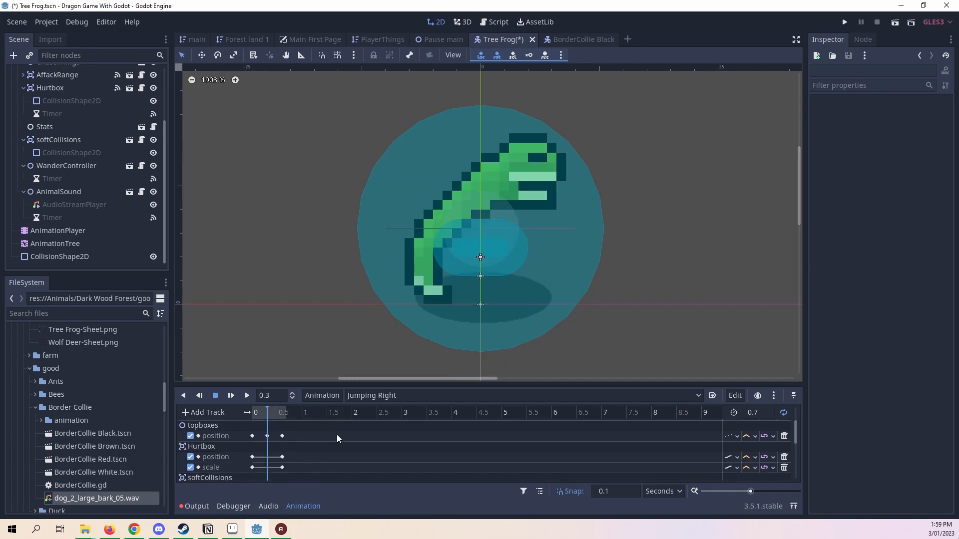
{"action": "left_click", "coordinate": [277, 414]}
{"action": "left_click_drag", "start_coordinate": [277, 413], "coordinate": [291, 415]}
{"action": "left_click", "coordinate": [253, 414]}
{"action": "scroll", "coordinate": [395, 455], "scroll_direction": "up", "scroll_amount": 5}
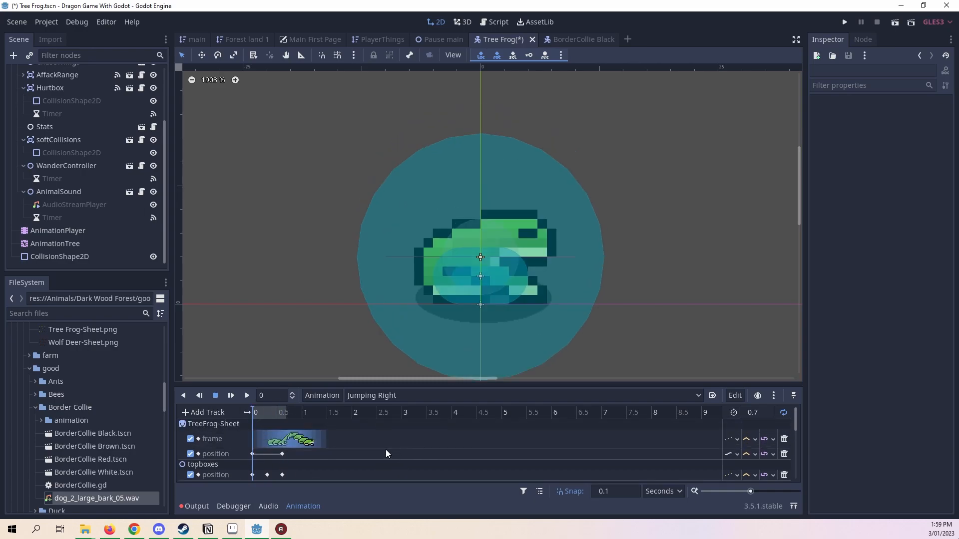
- Save the Tree Frog scene and keep the playhead at 0 s
{"action": "right_click", "coordinate": [496, 35]}
{"action": "left_click", "coordinate": [527, 56]}
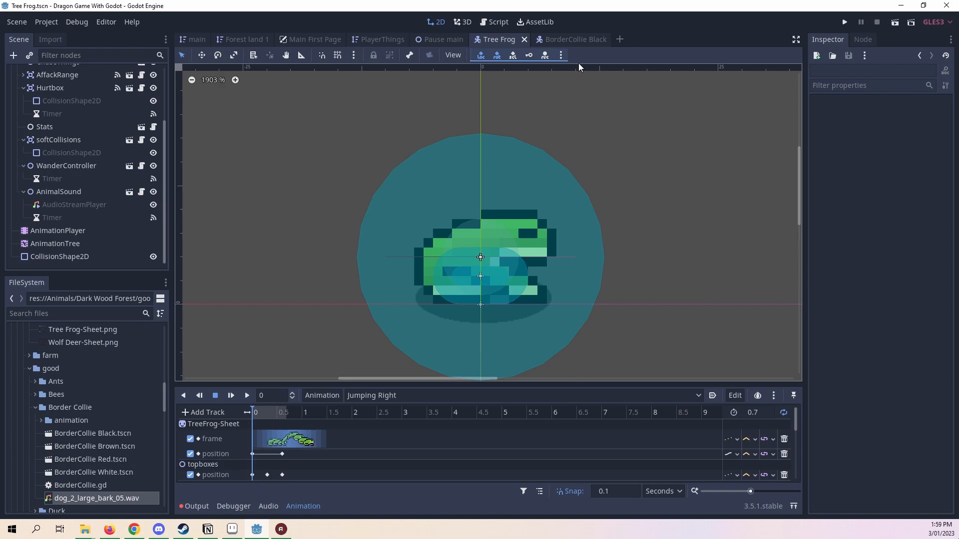
{"action": "scroll", "coordinate": [330, 445], "scroll_direction": "down", "scroll_amount": 5}
{"action": "scroll", "coordinate": [305, 452], "scroll_direction": "up", "scroll_amount": 5}
{"action": "mouse_move", "coordinate": [256, 414]}
{"action": "left_mouse_down"}
{"action": "mouse_move", "coordinate": [285, 412]}
{"action": "mouse_move", "coordinate": [253, 412]}
{"action": "left_mouse_up"}
- At 0.2 s, shrink the Shadow sprite to a scale of about 0.125 by 0.102 at position 0, -1.25, and key its scale and position
{"action": "left_click", "coordinate": [517, 312]}
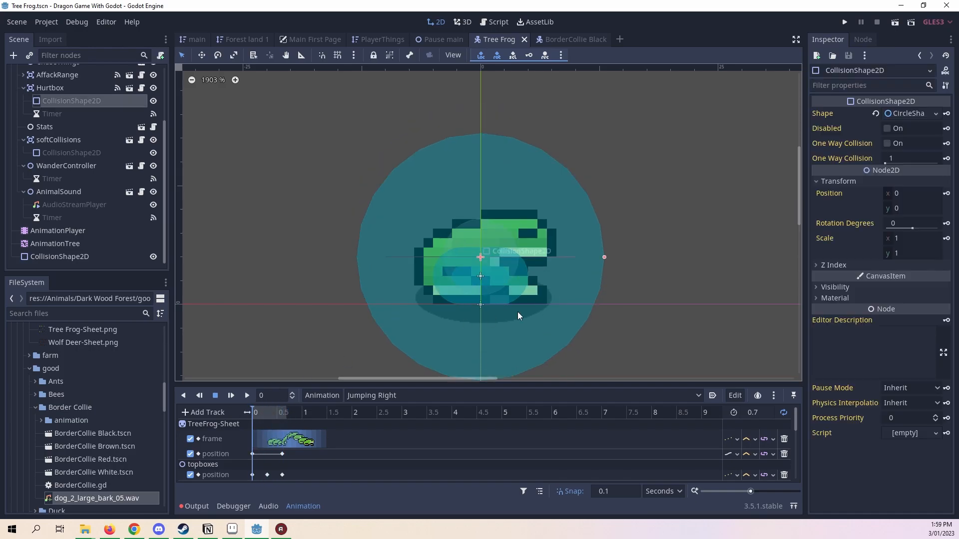
{"action": "scroll", "coordinate": [45, 199], "scroll_direction": "up", "scroll_amount": 3}
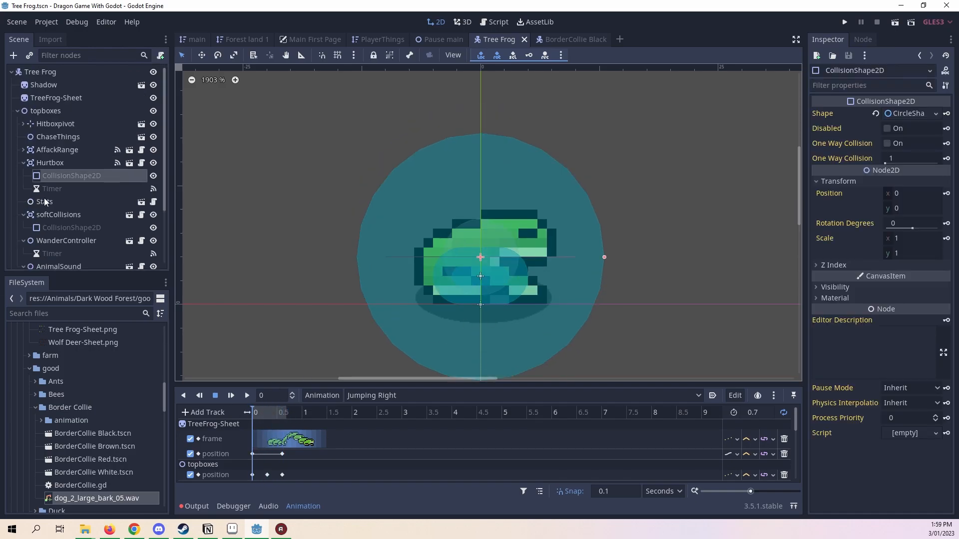
{"action": "left_click", "coordinate": [45, 86]}
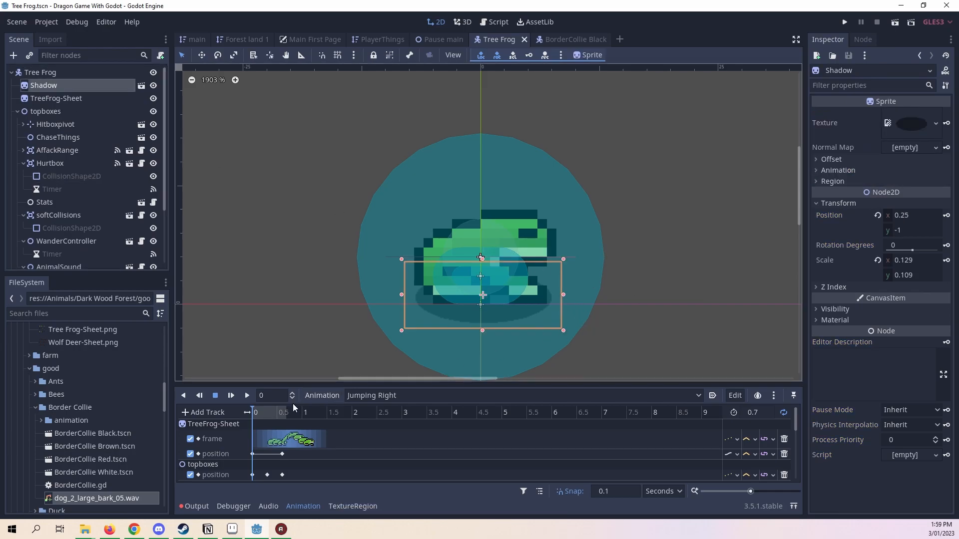
{"action": "scroll", "coordinate": [540, 297], "scroll_direction": "down", "scroll_amount": 1}
{"action": "scroll", "coordinate": [349, 452], "scroll_direction": "down", "scroll_amount": 1}
{"action": "scroll", "coordinate": [349, 451], "scroll_direction": "down", "scroll_amount": 3}
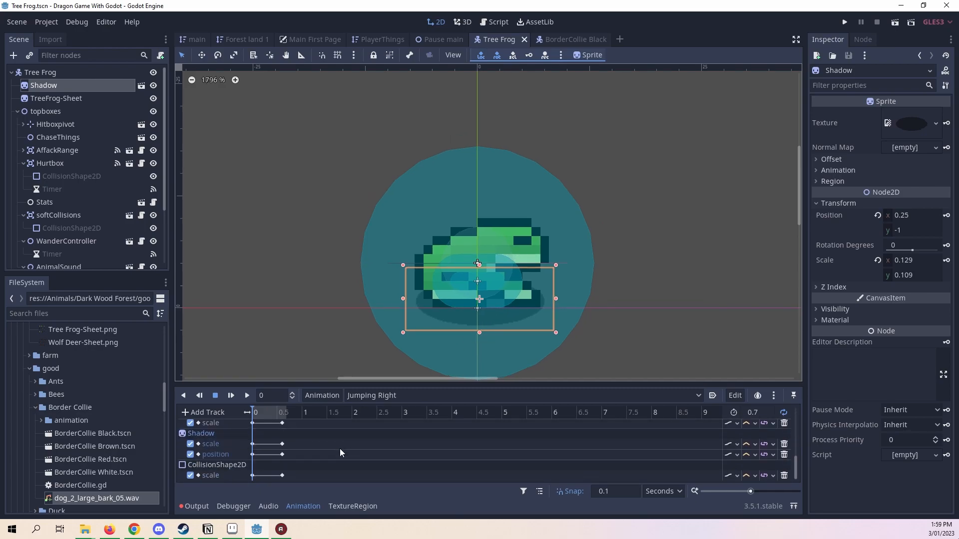
{"action": "scroll", "coordinate": [513, 312], "scroll_direction": "up", "scroll_amount": 4}
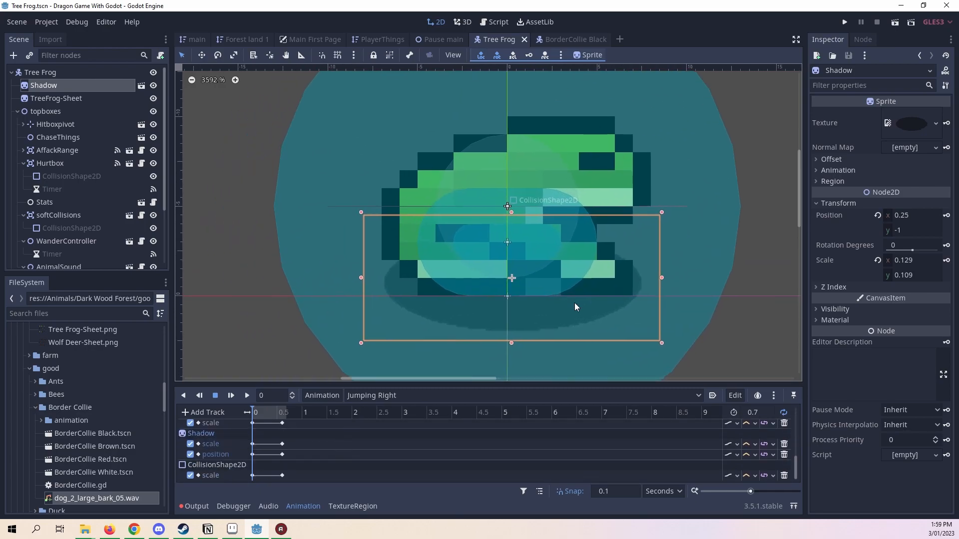
{"action": "left_click", "coordinate": [256, 412]}
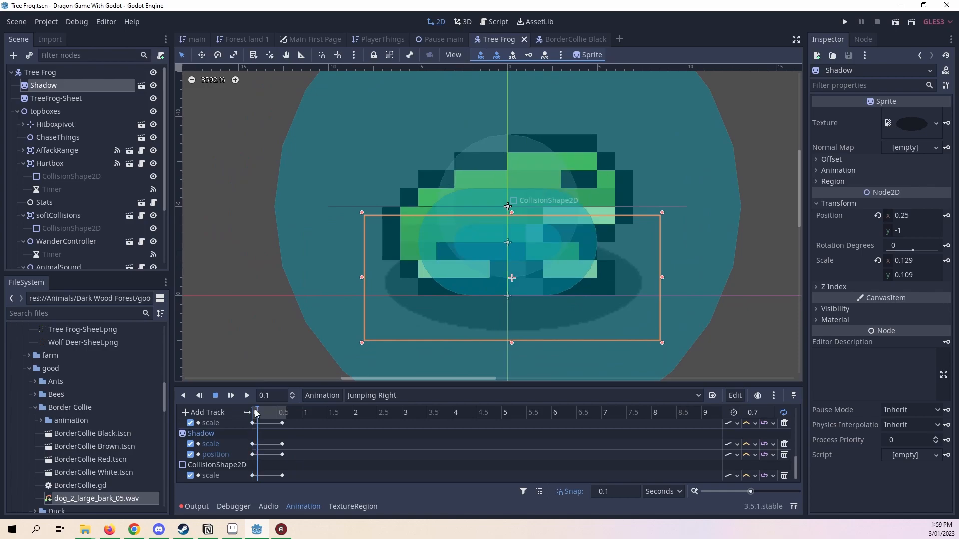
{"action": "left_click", "coordinate": [260, 421]}
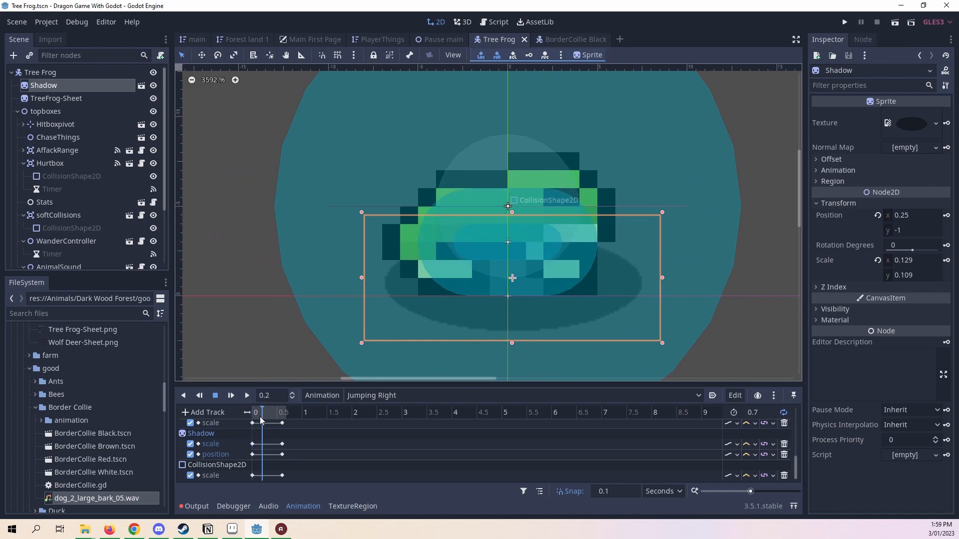
{"action": "left_click_drag", "start_coordinate": [662, 343], "coordinate": [653, 342]}
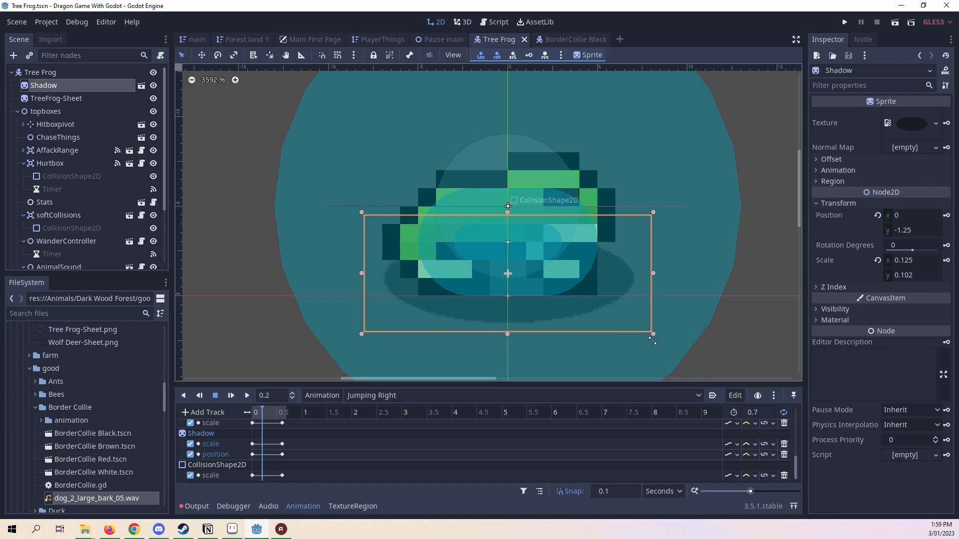
{"action": "left_click", "coordinate": [947, 260]}
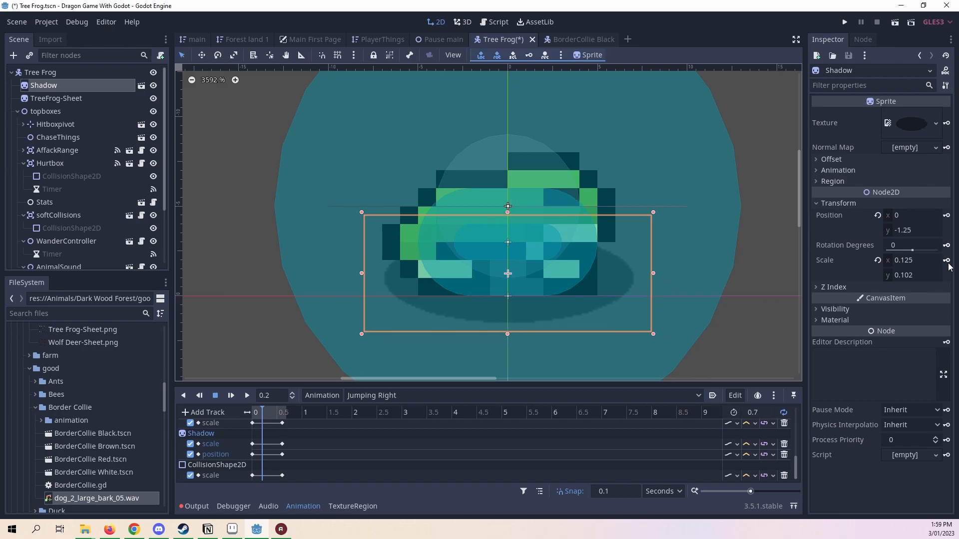
{"action": "left_click", "coordinate": [946, 215]}
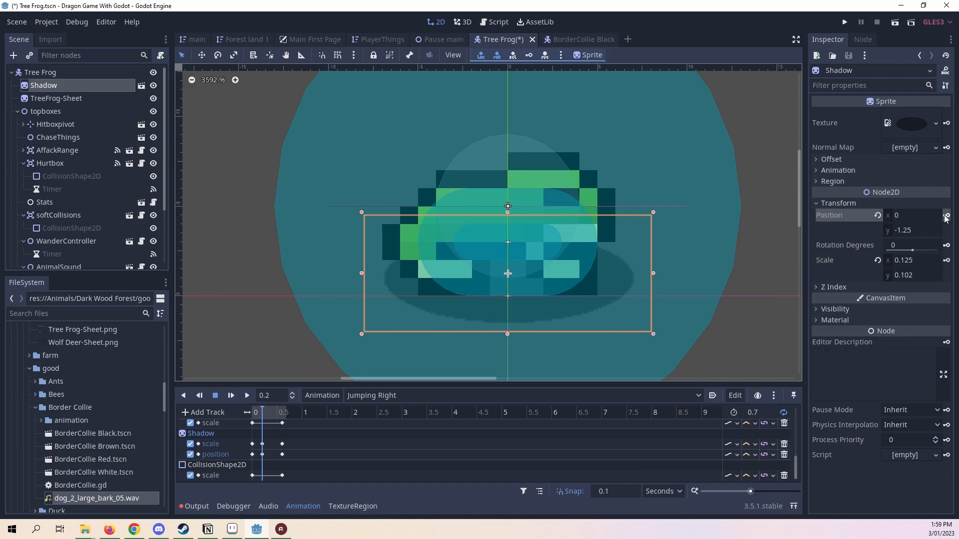
- At 0.3 s, enlarge the shadow to a scale of about 0.156 by 0.141 at position 1, -0.5, and key its position and scale
{"action": "left_click", "coordinate": [268, 417]}
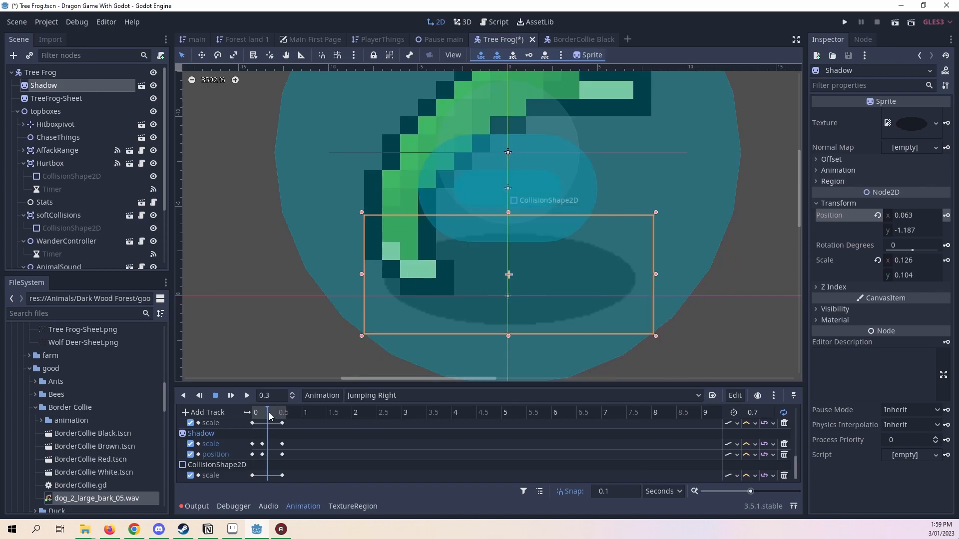
{"action": "scroll", "coordinate": [468, 301], "scroll_direction": "down", "scroll_amount": 1}
{"action": "scroll", "coordinate": [517, 329], "scroll_direction": "down", "scroll_amount": 1}
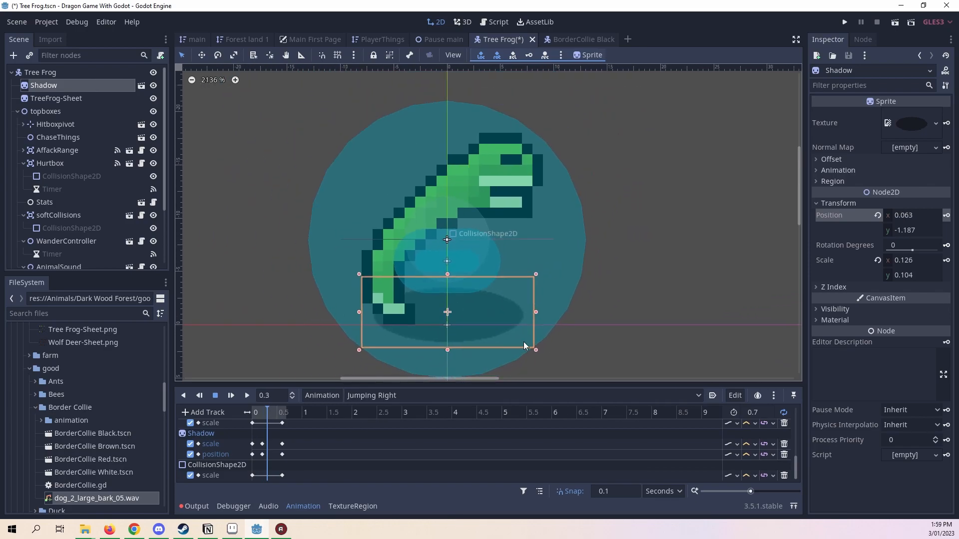
{"action": "left_click_drag", "start_coordinate": [535, 349], "coordinate": [556, 366]}
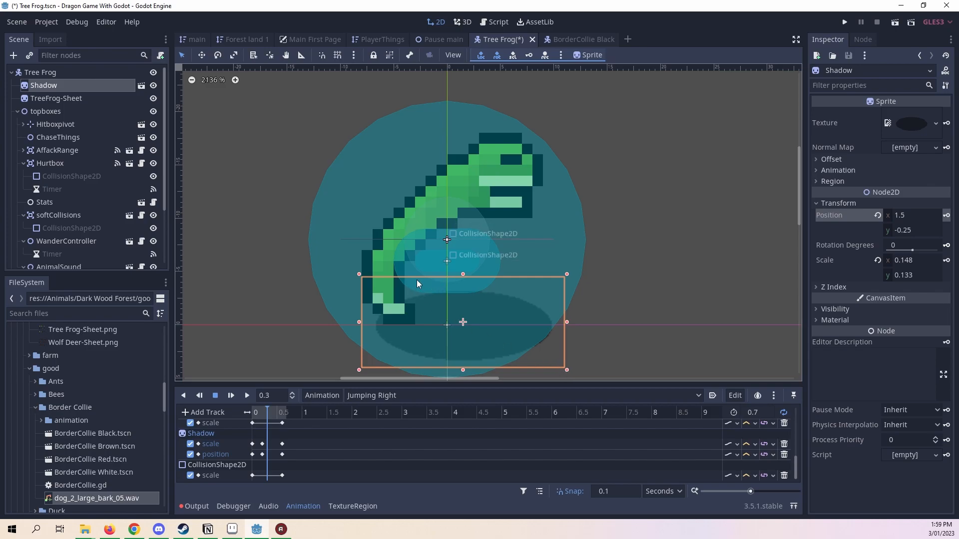
{"action": "left_click_drag", "start_coordinate": [359, 274], "coordinate": [348, 267]}
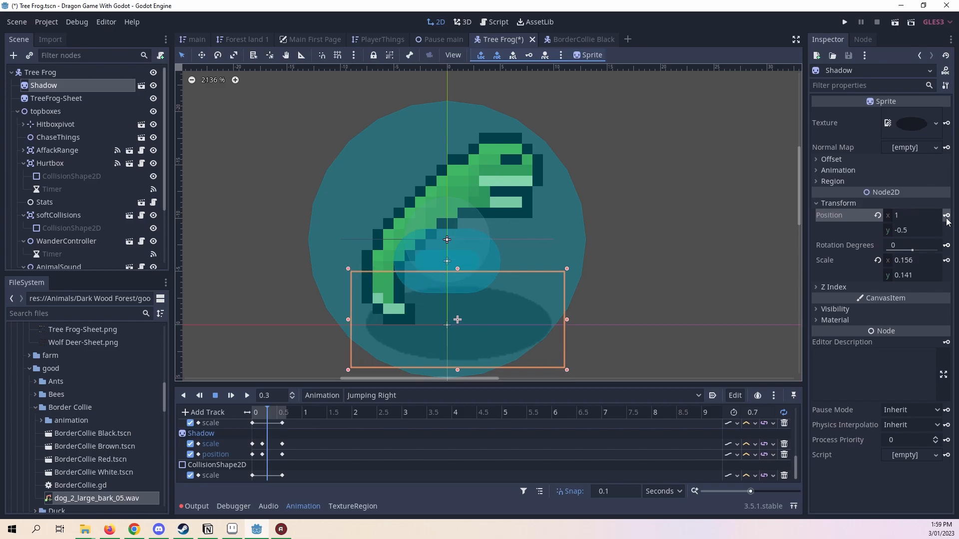
{"action": "left_click", "coordinate": [946, 260]}
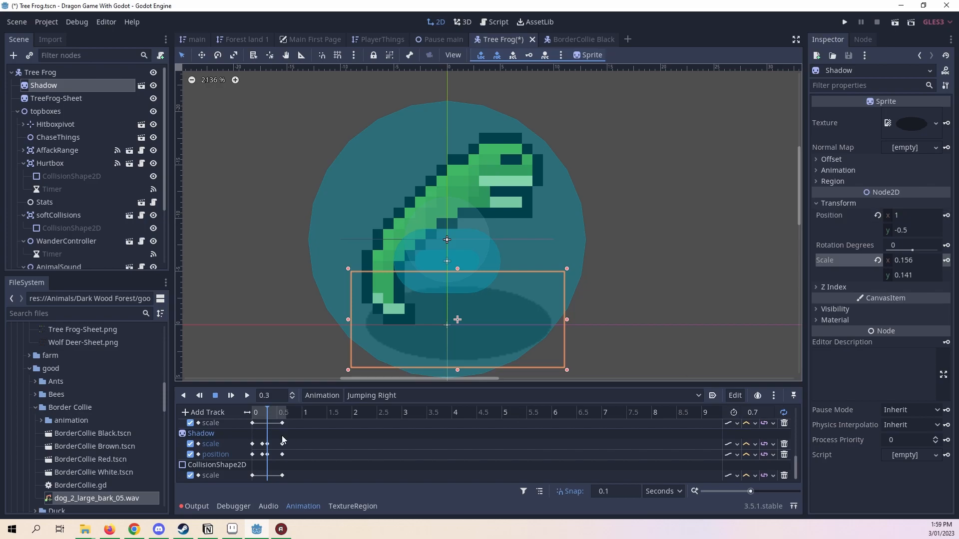
- At 0.4 s, enlarge the shadow to a scale of about 0.172 by 0.188 at position 1, -1, and key its position and scale
{"action": "left_click", "coordinate": [271, 412]}
{"action": "left_click_drag", "start_coordinate": [558, 365], "coordinate": [577, 379]}
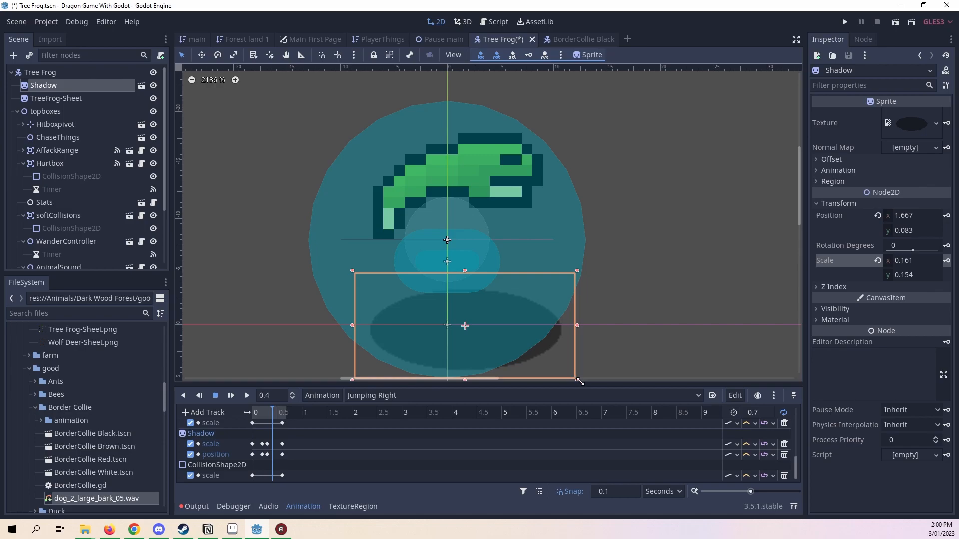
{"action": "left_click_drag", "start_coordinate": [355, 270], "coordinate": [335, 242]}
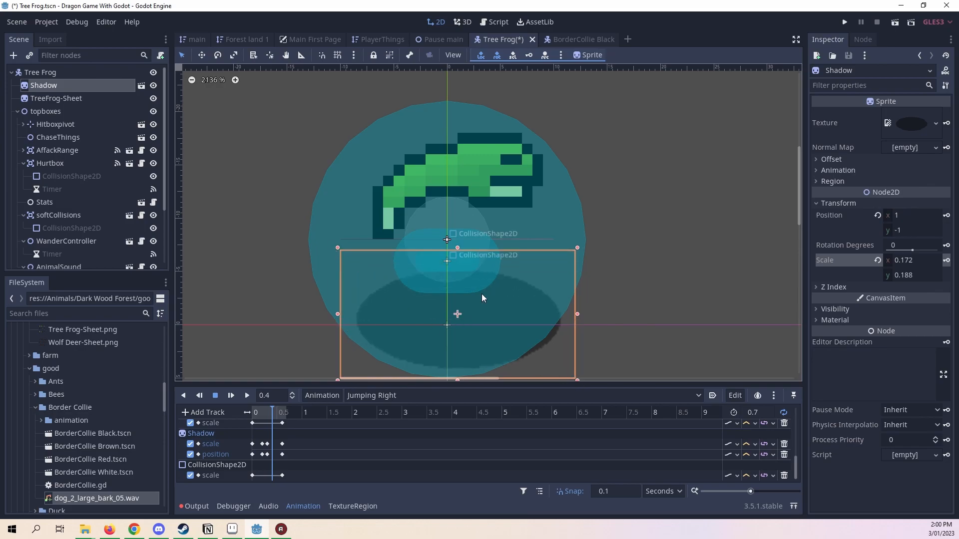
{"action": "left_click", "coordinate": [947, 215]}
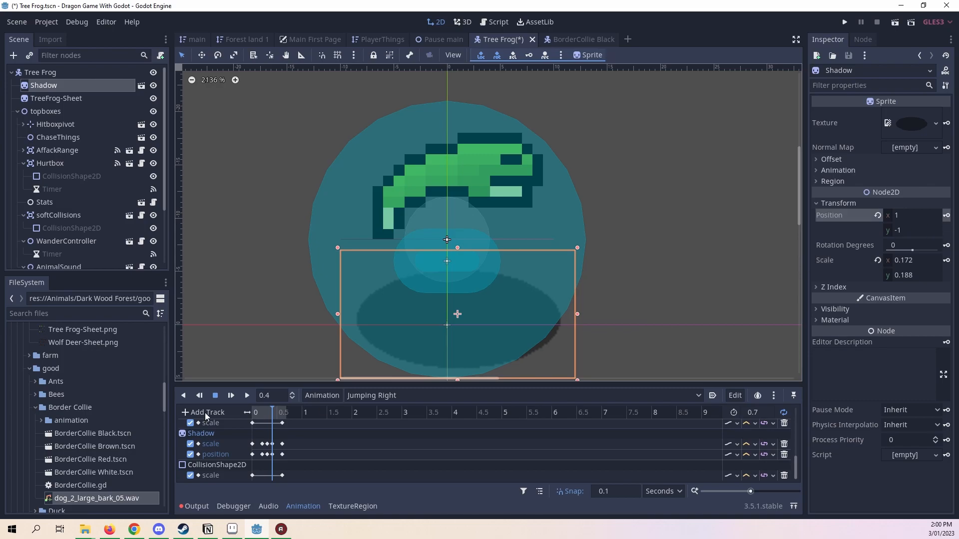
- At 0.5 s, shrink the shadow to a scale of about 0.133 by 0.121, move it to position 1, 0, and key its position and scale
{"action": "left_click", "coordinate": [279, 414]}
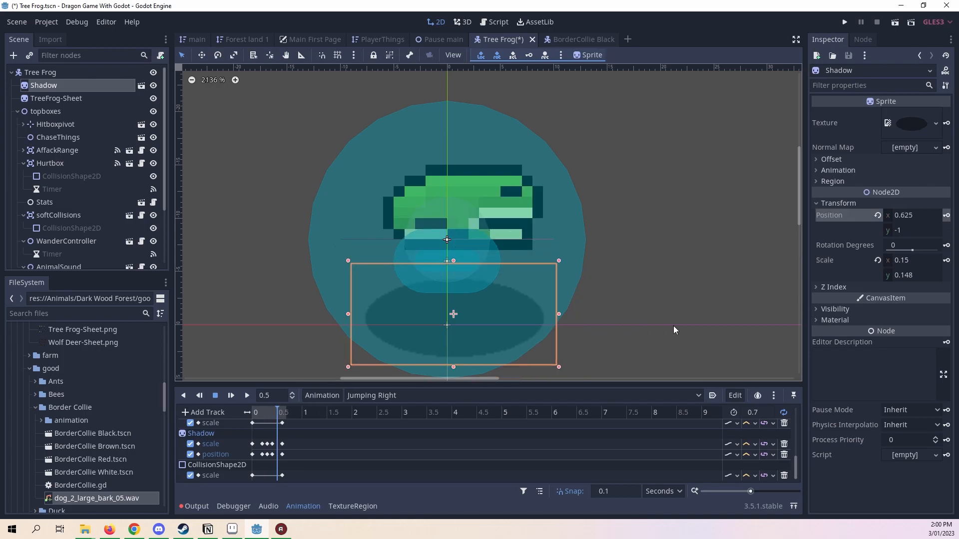
{"action": "left_click_drag", "start_coordinate": [560, 366], "coordinate": [533, 351]}
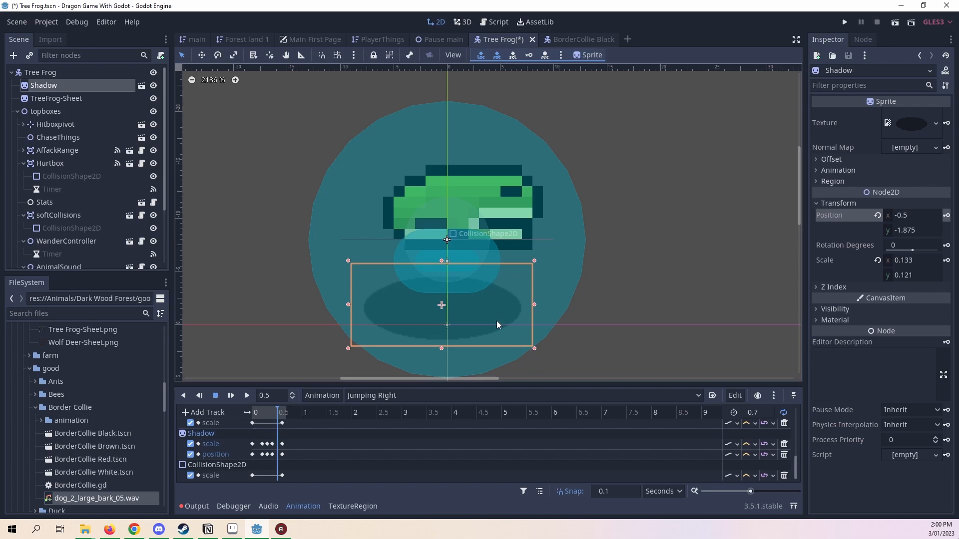
{"action": "left_click", "coordinate": [497, 325]}
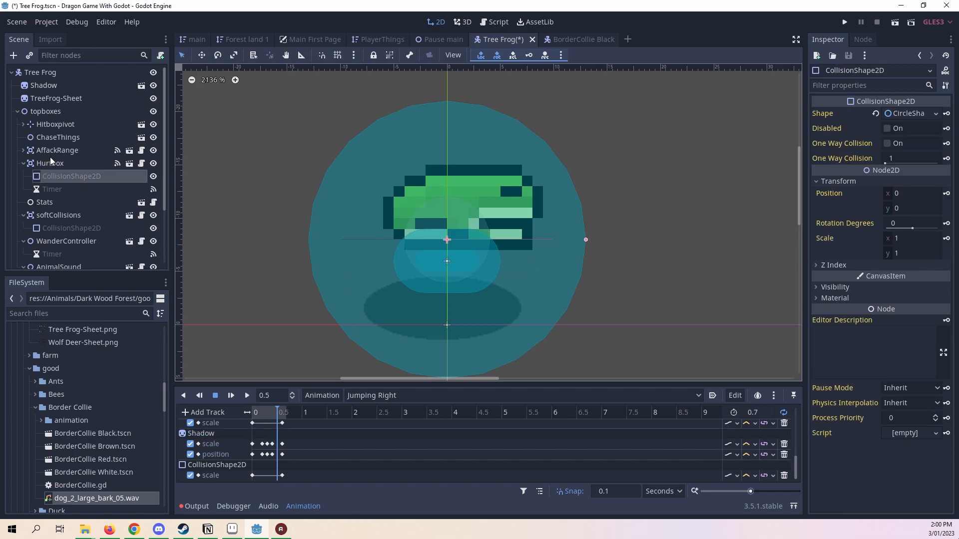
{"action": "left_click", "coordinate": [80, 97]}
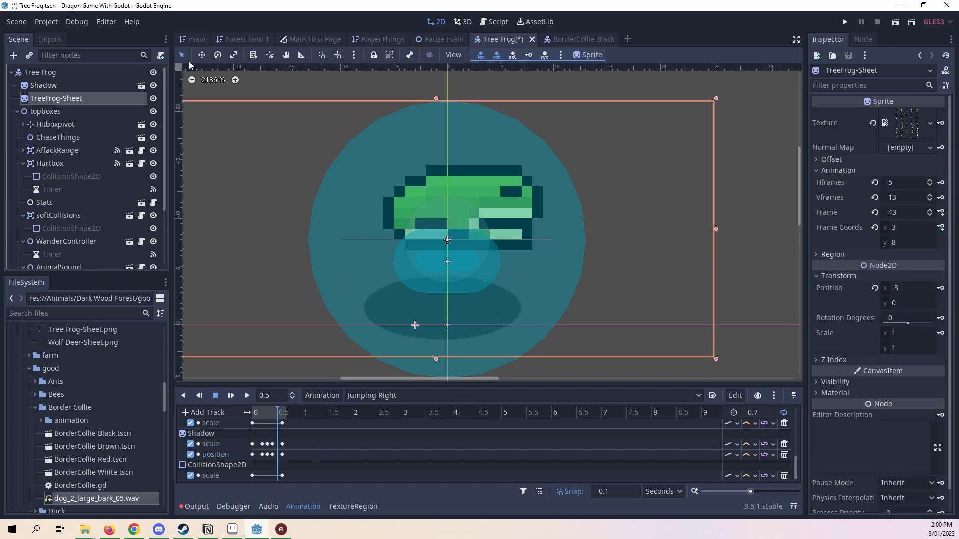
{"action": "left_click", "coordinate": [45, 86]}
{"action": "left_click_drag", "start_coordinate": [406, 319], "coordinate": [421, 352]}
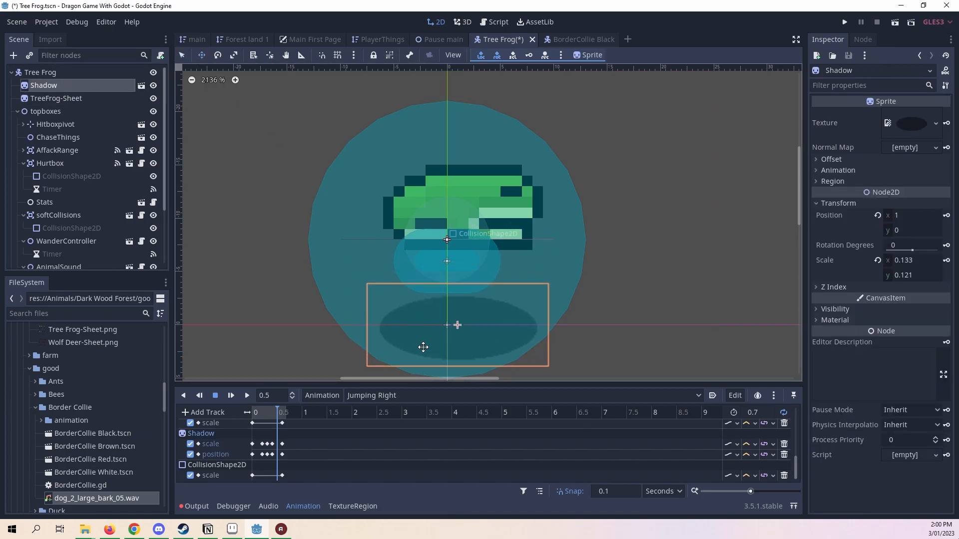
{"action": "left_click", "coordinate": [946, 215]}
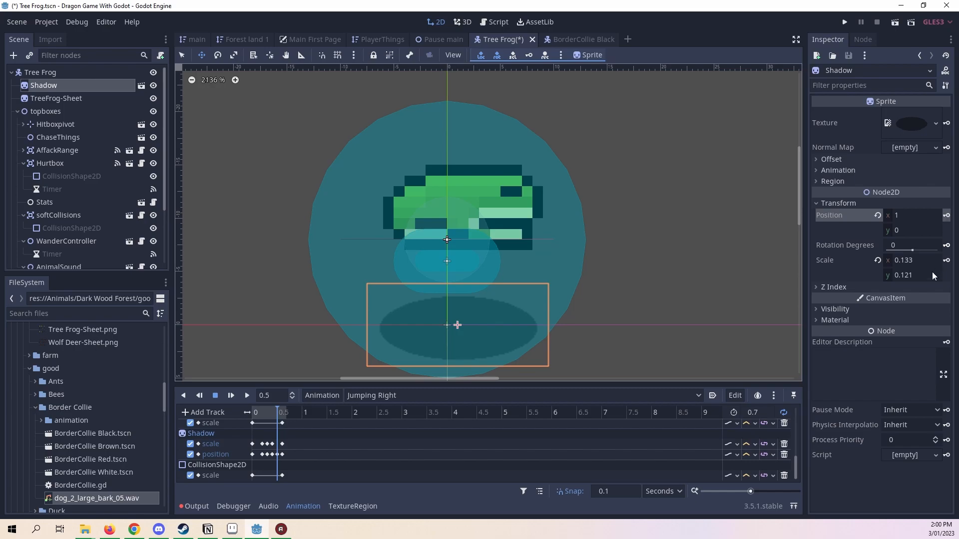
{"action": "left_click", "coordinate": [946, 260]}
- At 0.7 s, move the shadow to position 1, -1 and key its position and scale
{"action": "mouse_move", "coordinate": [281, 413]}
{"action": "left_mouse_down"}
{"action": "mouse_move", "coordinate": [248, 414]}
{"action": "mouse_move", "coordinate": [291, 420]}
{"action": "left_mouse_up"}
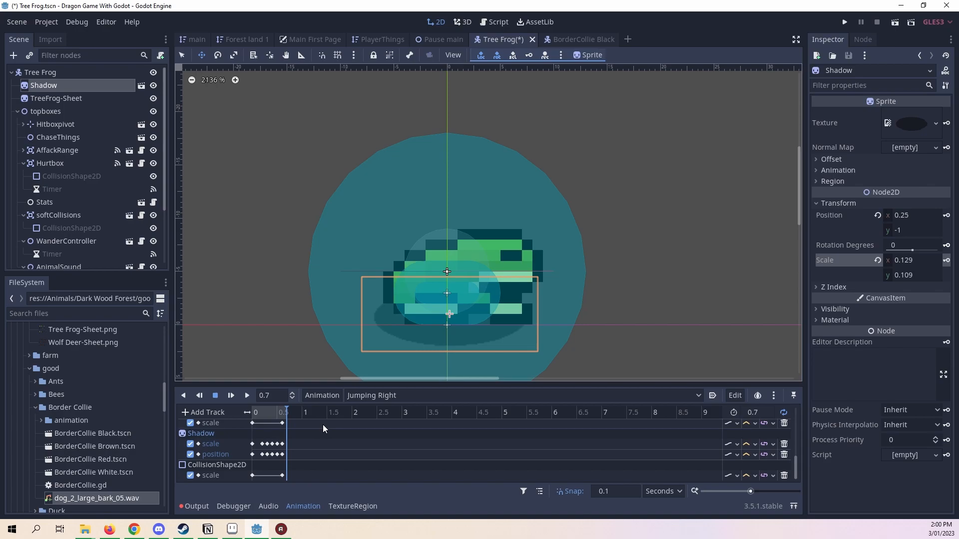
{"action": "scroll", "coordinate": [535, 330], "scroll_direction": "up", "scroll_amount": 2}
{"action": "left_click_drag", "start_coordinate": [535, 330], "coordinate": [543, 332]}
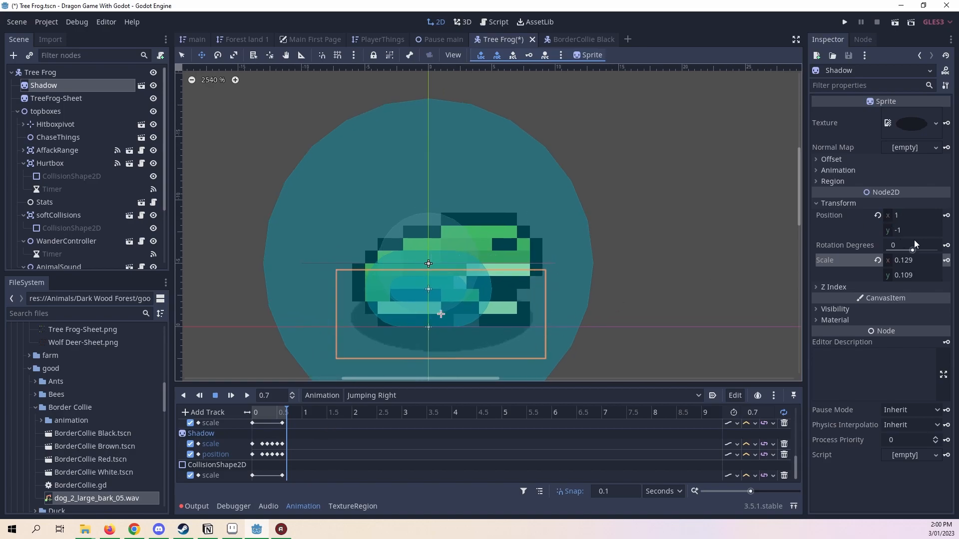
{"action": "left_click", "coordinate": [947, 215]}
{"action": "left_click", "coordinate": [946, 260]}
- Preview Jumping Right and set the shadow's scale and position tracks to Discrete update mode
{"action": "left_click", "coordinate": [247, 395]}
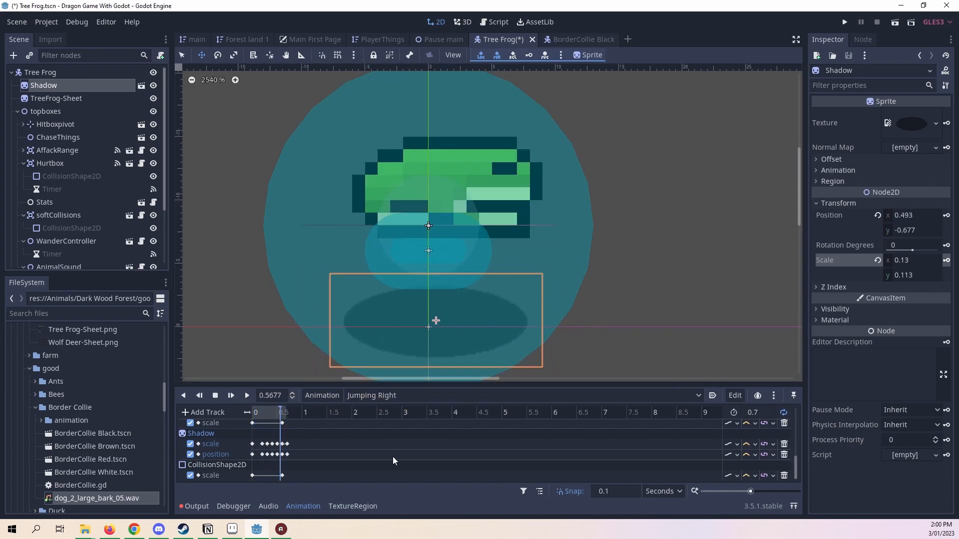
{"action": "left_click", "coordinate": [734, 476]}
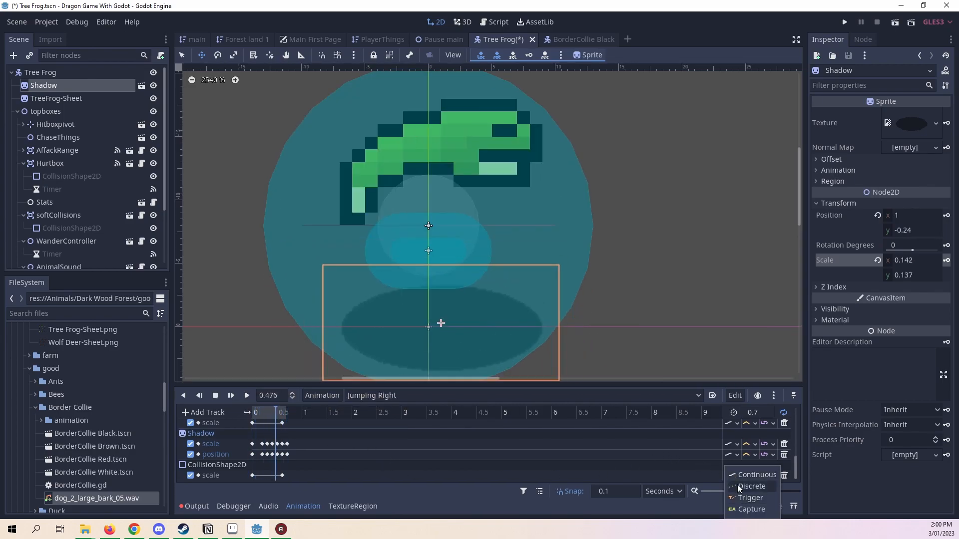
{"action": "left_click", "coordinate": [730, 443]}
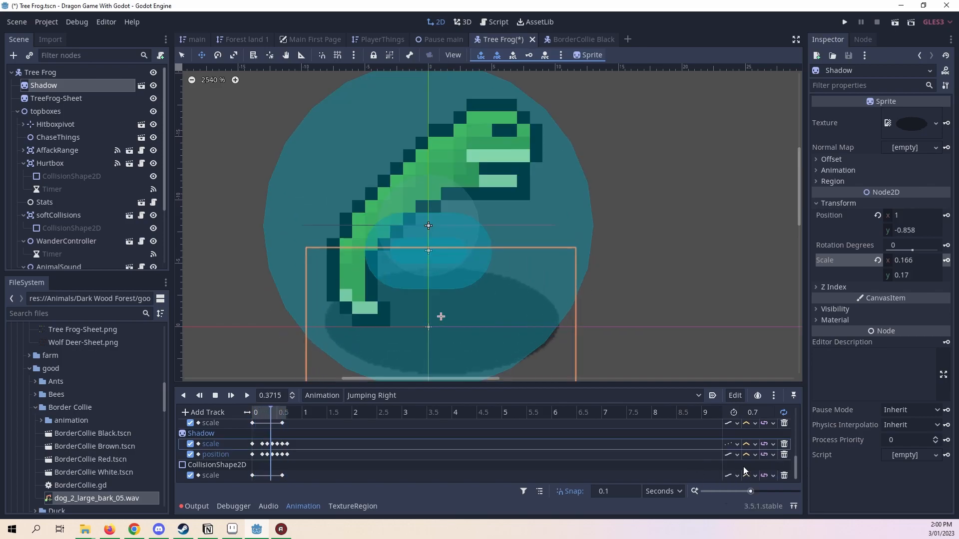
{"action": "left_click", "coordinate": [743, 467]}
{"action": "left_click", "coordinate": [732, 455]}
{"action": "left_click", "coordinate": [745, 482]}
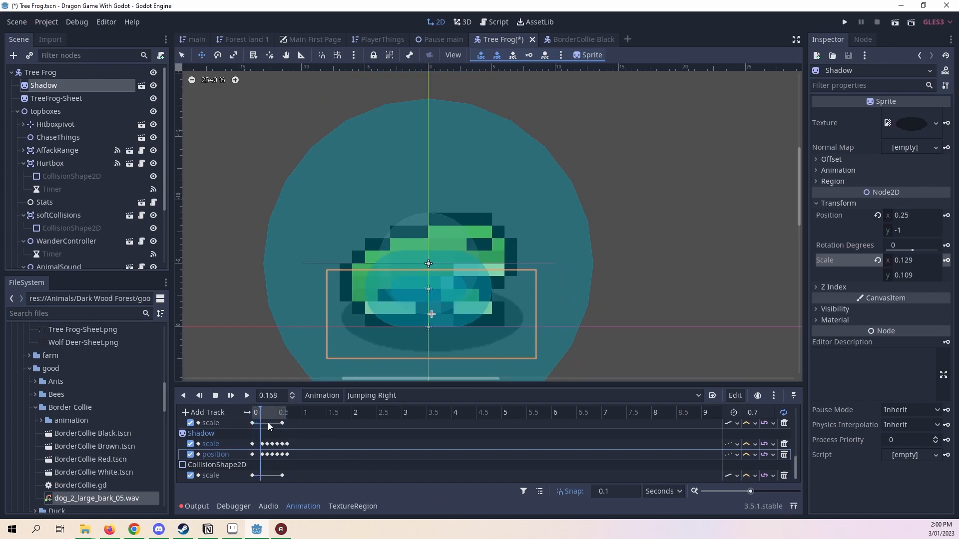
{"action": "left_click", "coordinate": [215, 395]}
- At 0.6 s, enlarge the shadow to a scale of about 0.141 by 0.125 at position 1, -1, and key its position and scale
{"action": "left_click_drag", "start_coordinate": [277, 411], "coordinate": [282, 412]}
{"action": "scroll", "coordinate": [464, 344], "scroll_direction": "up", "scroll_amount": 2}
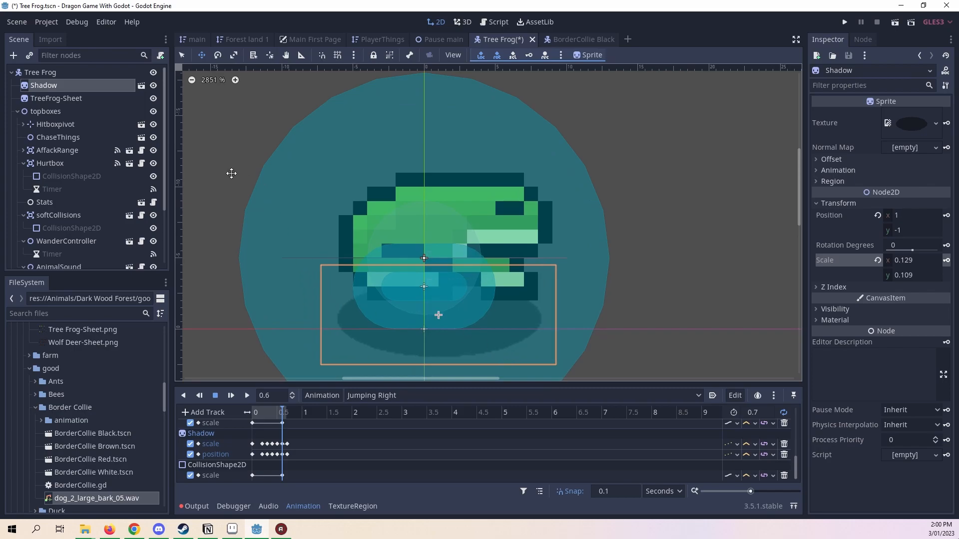
{"action": "left_click", "coordinate": [181, 55]}
{"action": "left_click", "coordinate": [315, 258]}
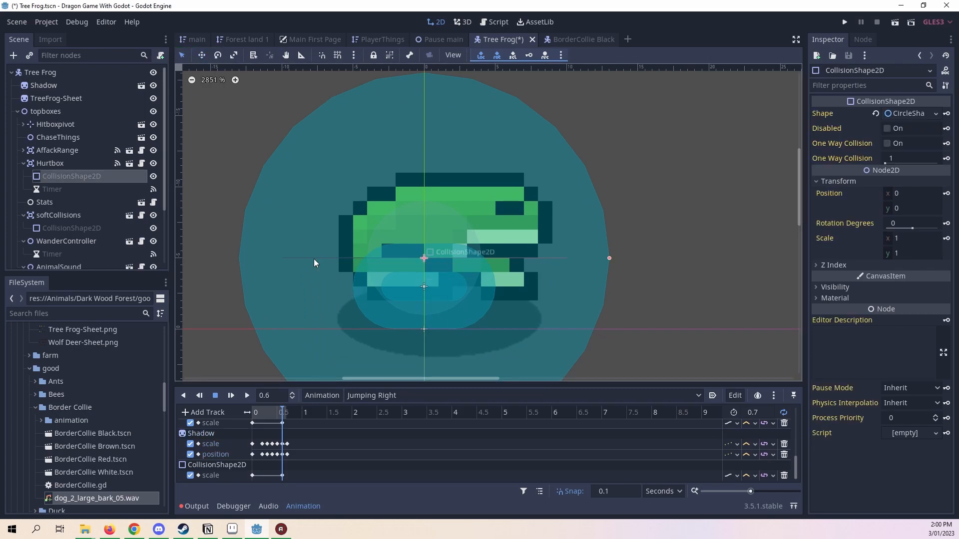
{"action": "left_click", "coordinate": [52, 85]}
{"action": "left_click_drag", "start_coordinate": [559, 368], "coordinate": [569, 375]}
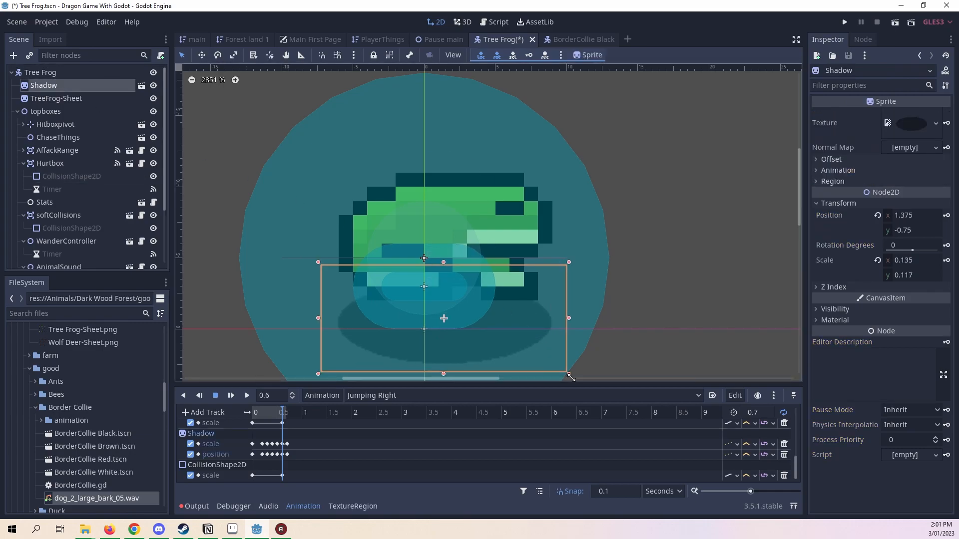
{"action": "left_click_drag", "start_coordinate": [320, 264], "coordinate": [308, 255]}
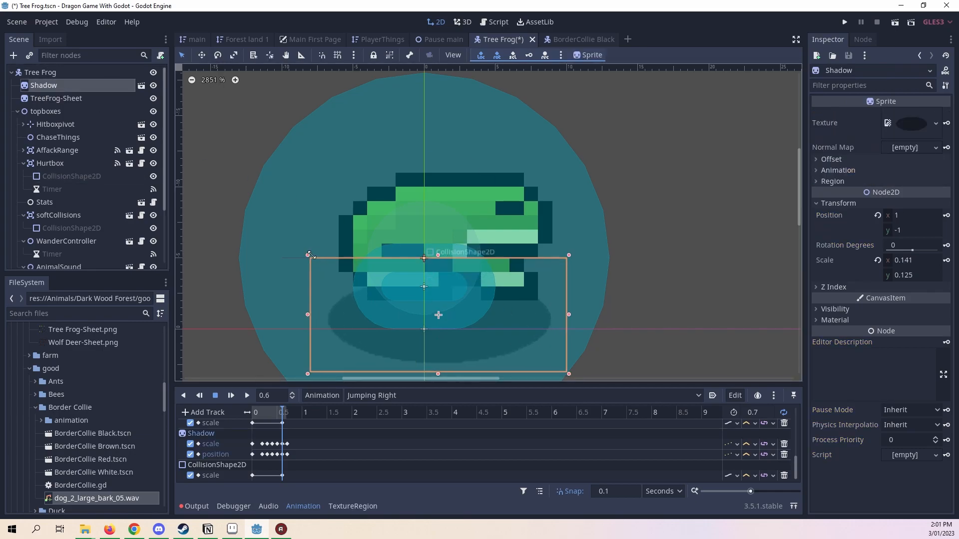
{"action": "left_click", "coordinate": [946, 216]}
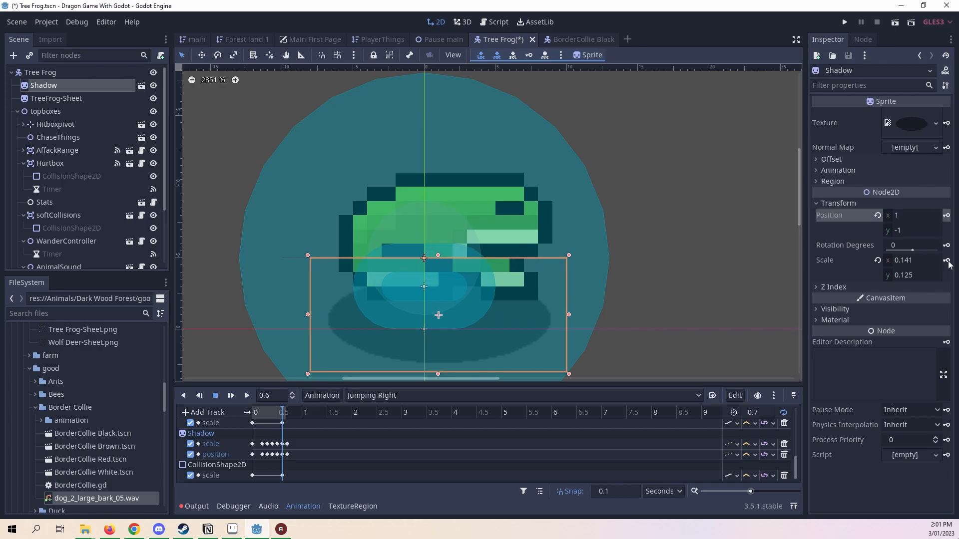
{"action": "left_click", "coordinate": [946, 260]}
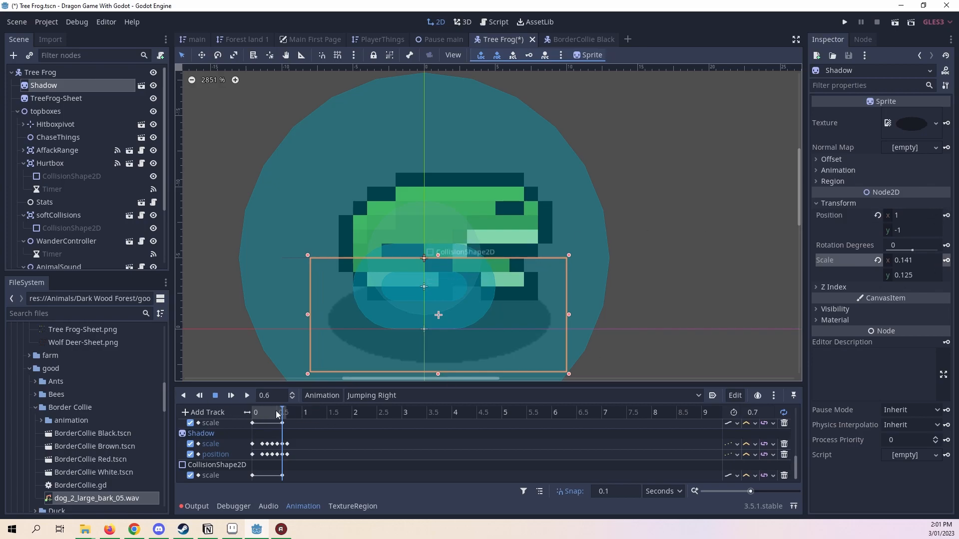
- Play back Jumping Right from the start to check the shadow, and save the Tree Frog scene
{"action": "left_click", "coordinate": [287, 414]}
{"action": "left_click", "coordinate": [247, 394]}
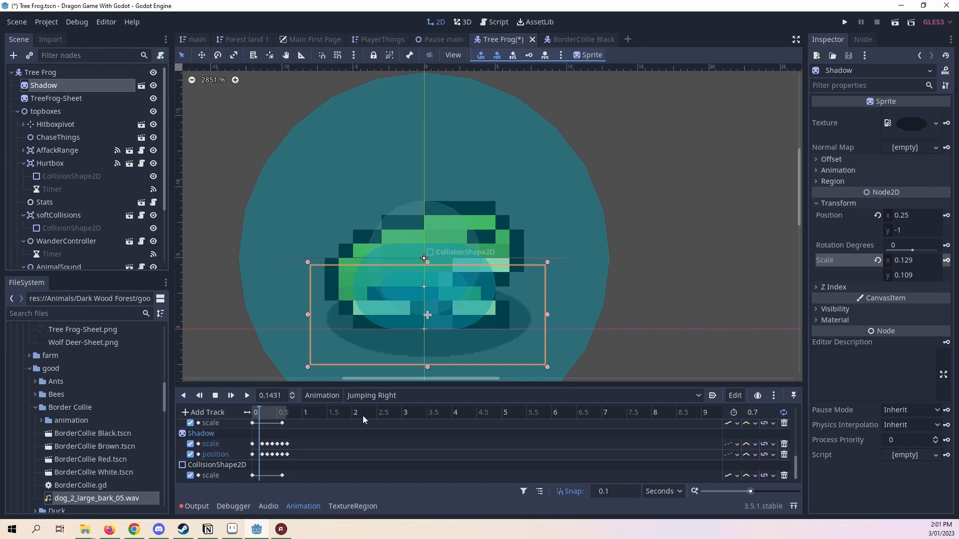
{"action": "left_click", "coordinate": [215, 396]}
{"action": "left_click_drag", "start_coordinate": [263, 417], "coordinate": [215, 418]}
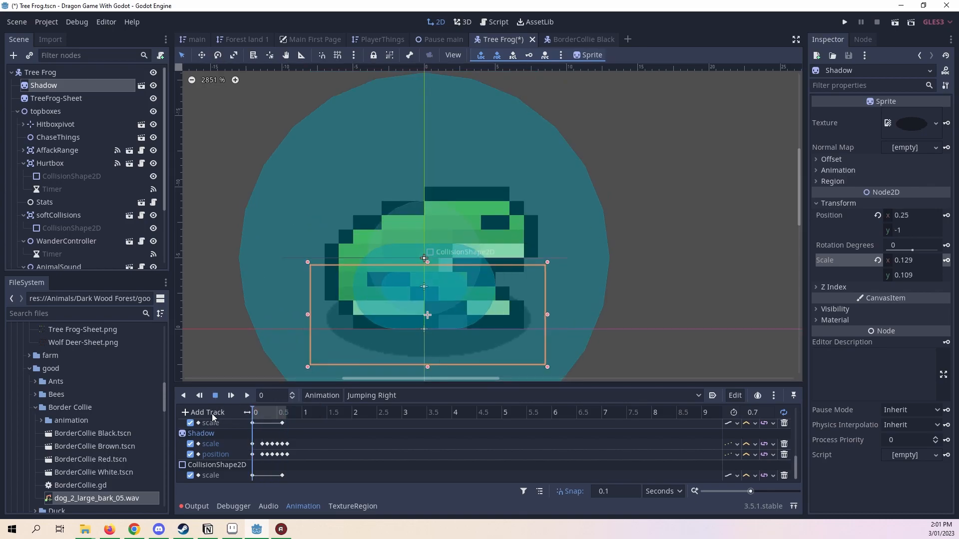
{"action": "left_click", "coordinate": [247, 395]}
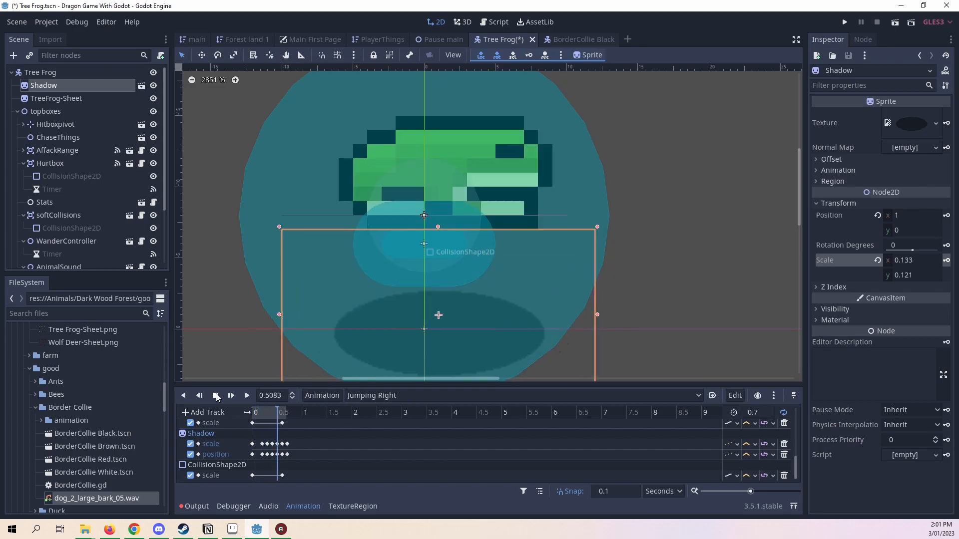
{"action": "left_click", "coordinate": [216, 396]}
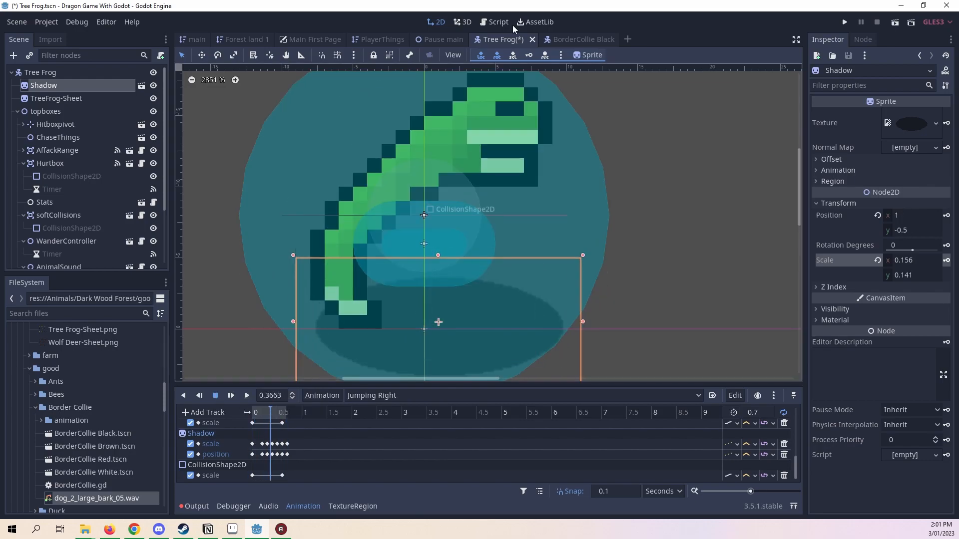
{"action": "key", "text": "ctrl+s"}
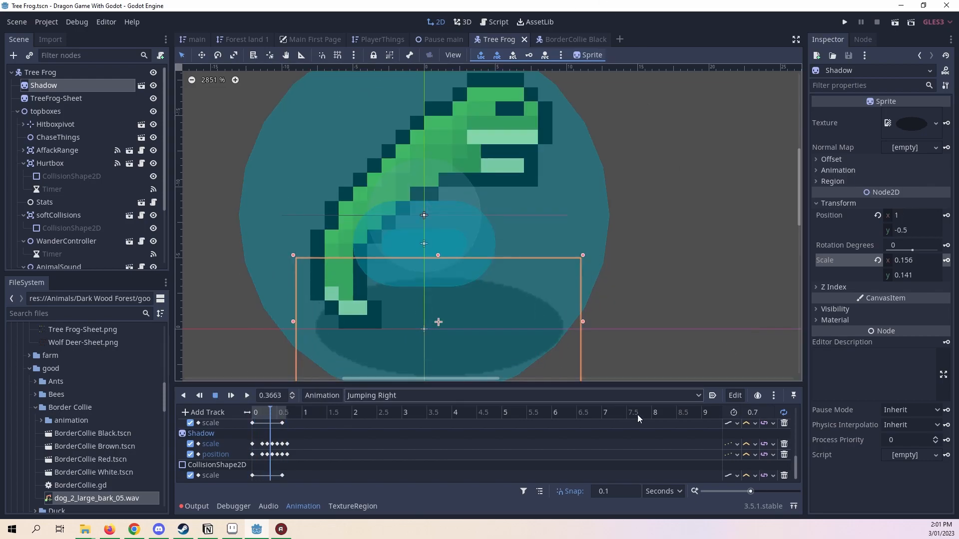
- Duplicate the Idle Right animation under the name Eatting Right
{"action": "left_click", "coordinate": [370, 395]}
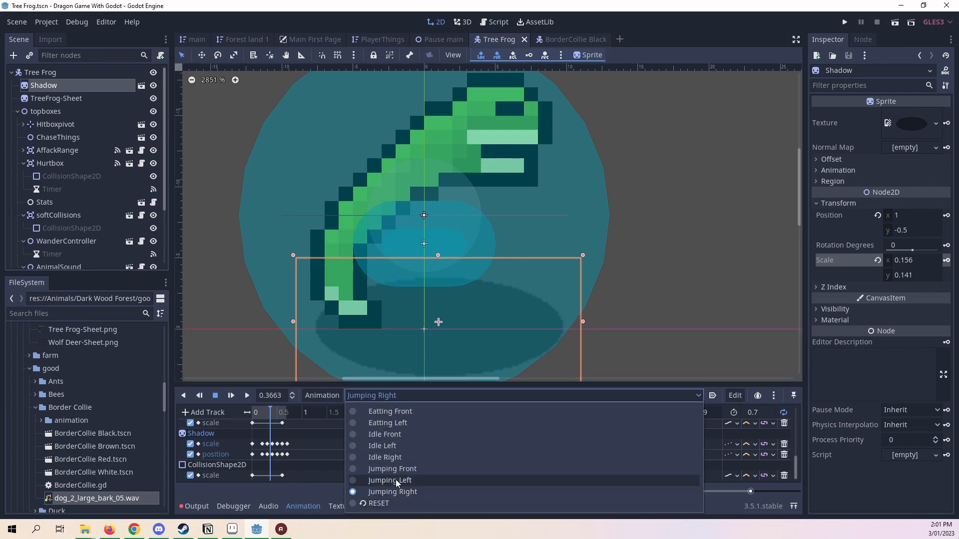
{"action": "left_click", "coordinate": [413, 457]}
{"action": "middle_click_drag", "start_coordinate": [433, 307], "coordinate": [490, 306]}
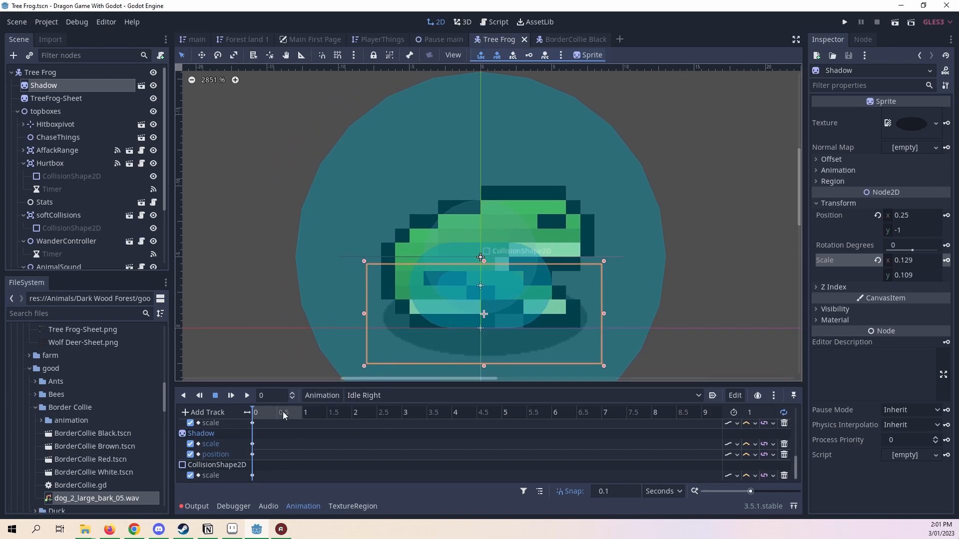
{"action": "left_click", "coordinate": [322, 395]}
{"action": "left_click", "coordinate": [350, 443]}
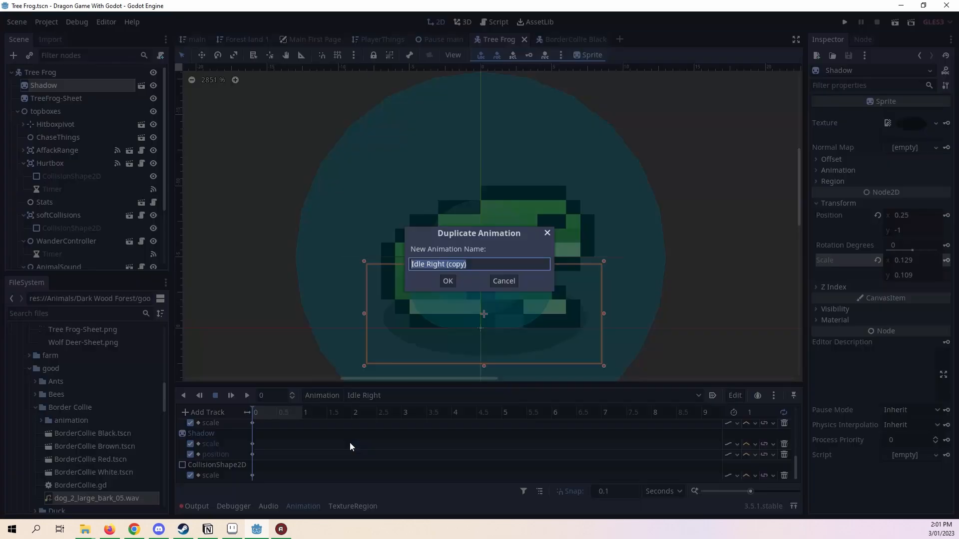
{"action": "left_click", "coordinate": [478, 265]}
{"action": "left_click", "coordinate": [412, 265]}
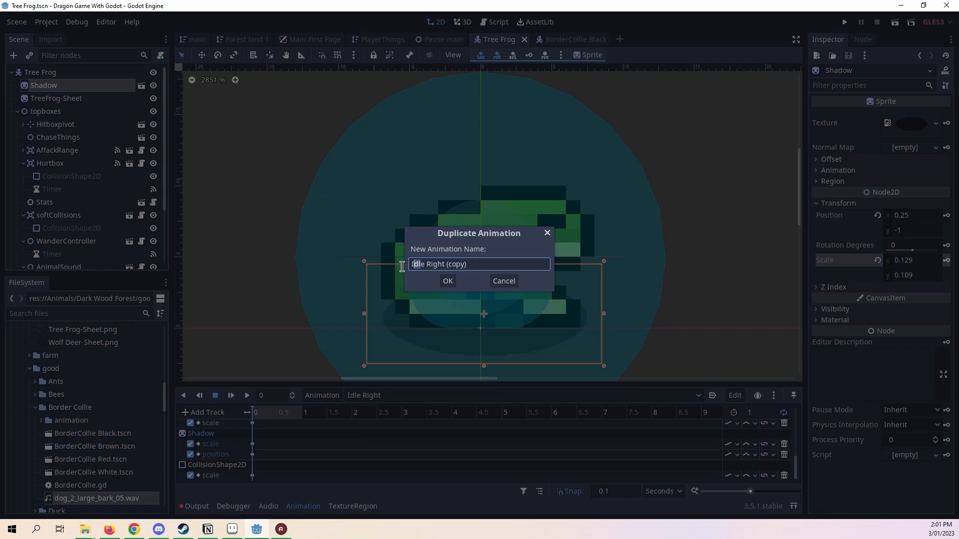
{"action": "double_click", "coordinate": [417, 264]}
{"action": "type", "text": "Eatting"}
{"action": "left_click_drag", "start_coordinate": [496, 261], "coordinate": [459, 262]}
{"action": "key", "text": "BackSpace"}
{"action": "key", "text": "Return"}
- Delete the copied TreeFrog-Sheet frame keys from the Eatting Right animation
{"action": "scroll", "coordinate": [367, 475], "scroll_direction": "up", "scroll_amount": 5}
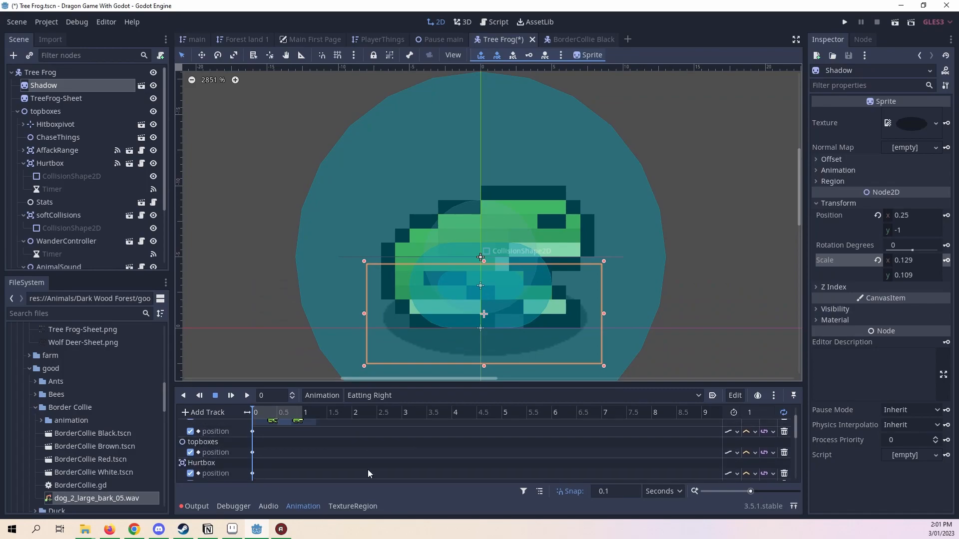
{"action": "left_click", "coordinate": [270, 442]}
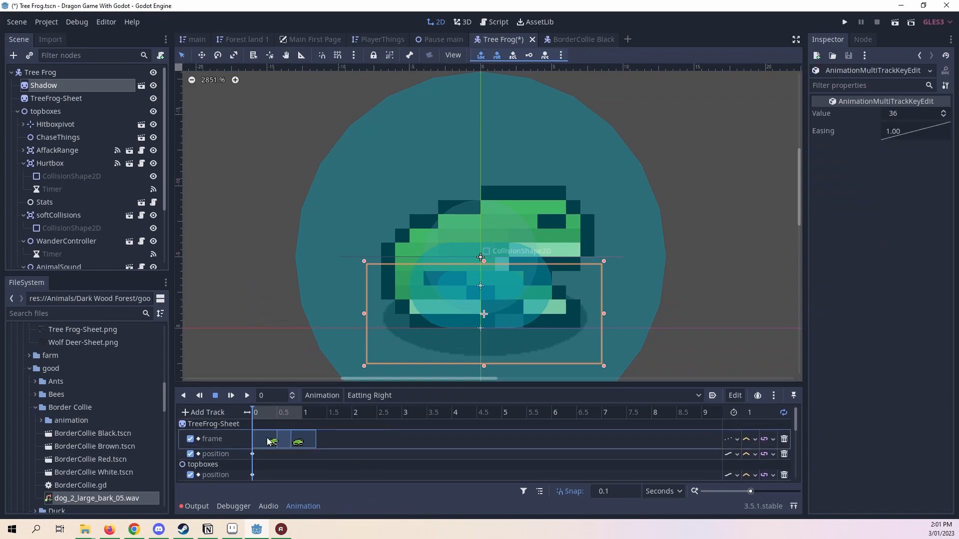
{"action": "key", "text": "Delete"}
{"action": "left_click", "coordinate": [414, 395]}
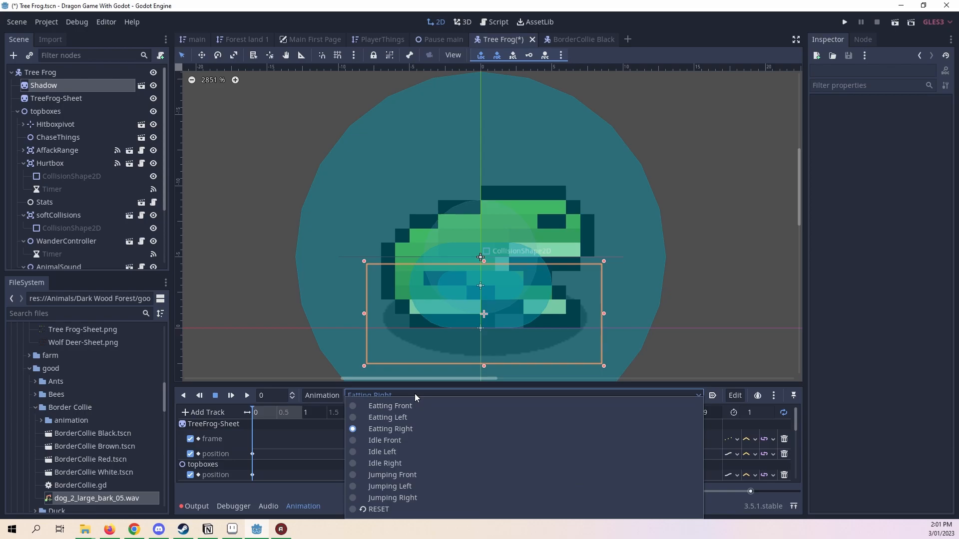
{"action": "left_click", "coordinate": [402, 394]}
{"action": "left_click", "coordinate": [336, 397]}
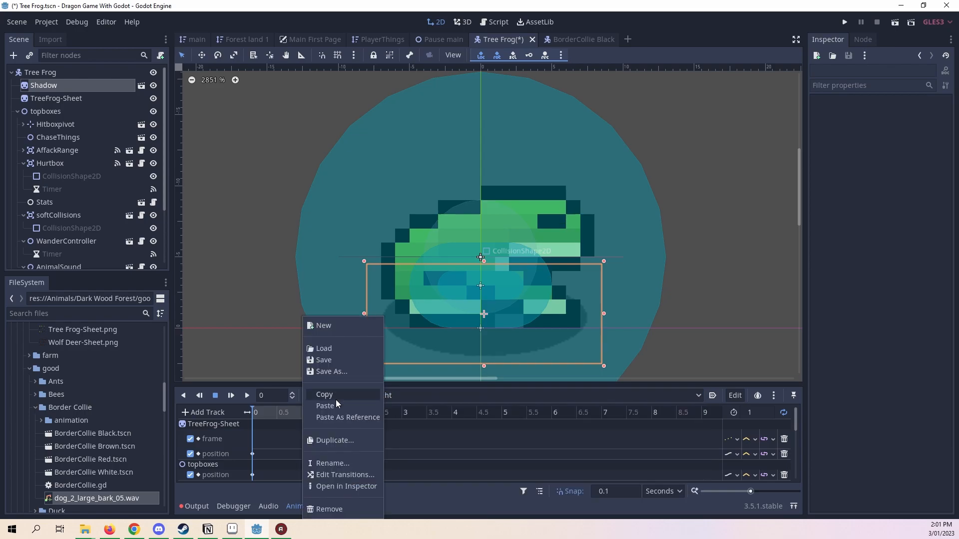
{"action": "left_click", "coordinate": [474, 394]}
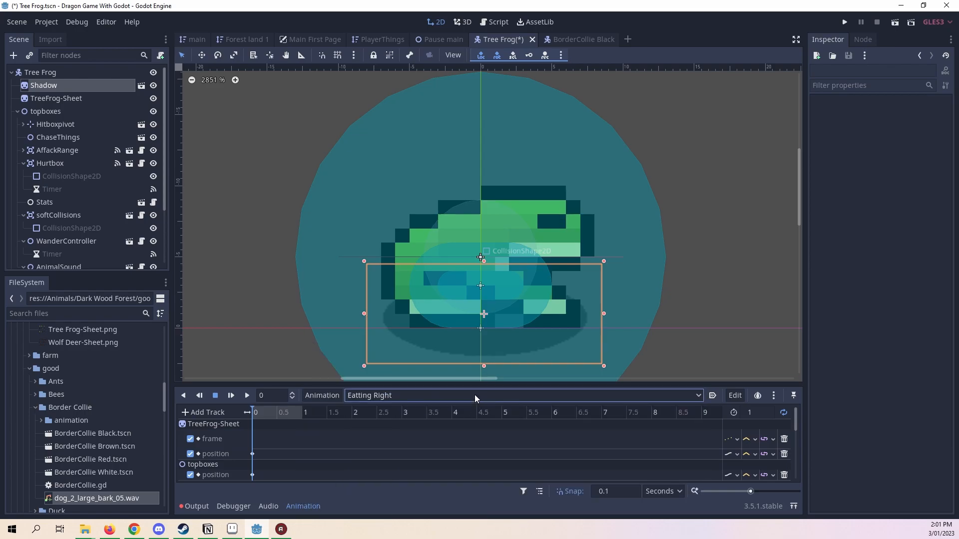
- Check which TreeFrog-Sheet frame the Jumping Right animation uses at 0.7 s
{"action": "left_click", "coordinate": [430, 402]}
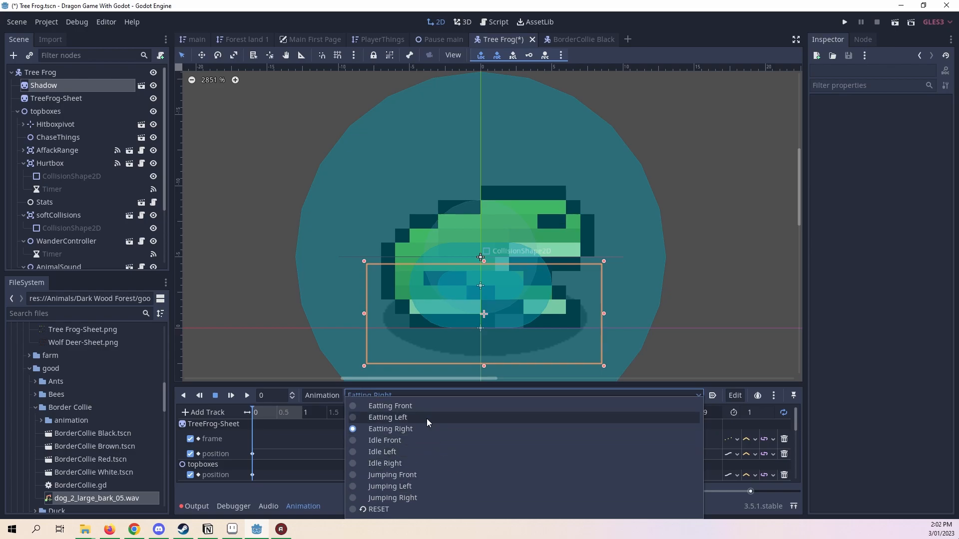
{"action": "left_click", "coordinate": [427, 501]}
{"action": "left_click", "coordinate": [287, 418]}
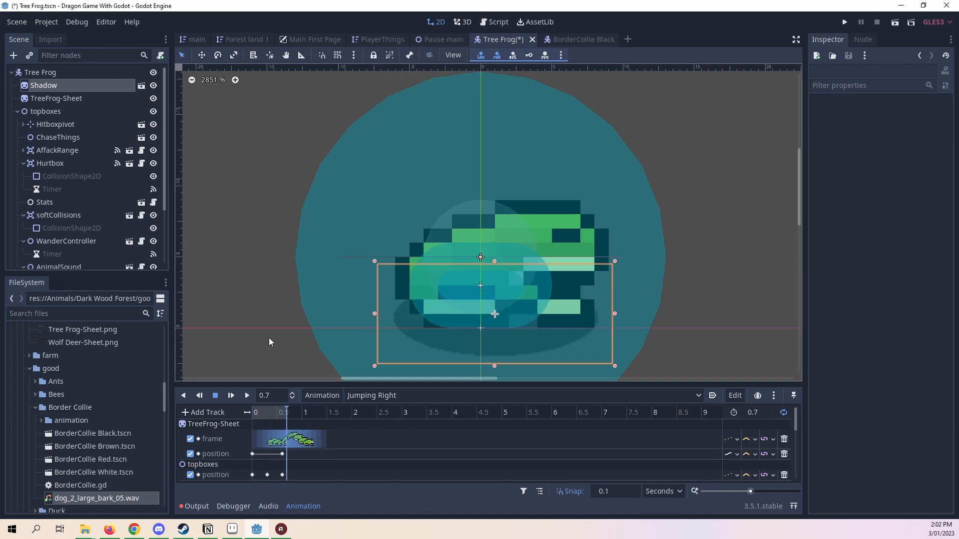
{"action": "left_click", "coordinate": [50, 98]}
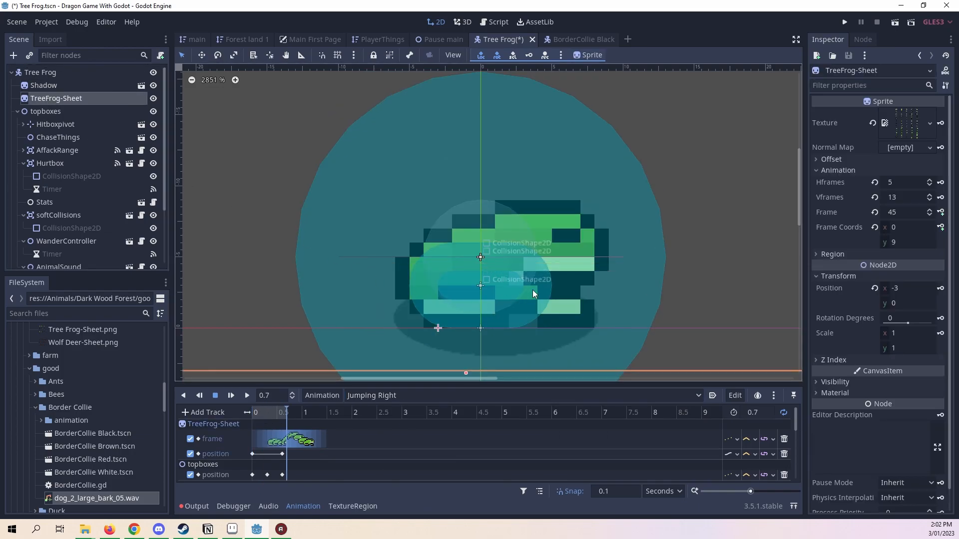
- In Eatting Right, key TreeFrog-Sheet frames 46 to 53 consecutively at 0.1 s intervals from 0 to 0.7 s
{"action": "left_click", "coordinate": [433, 392]}
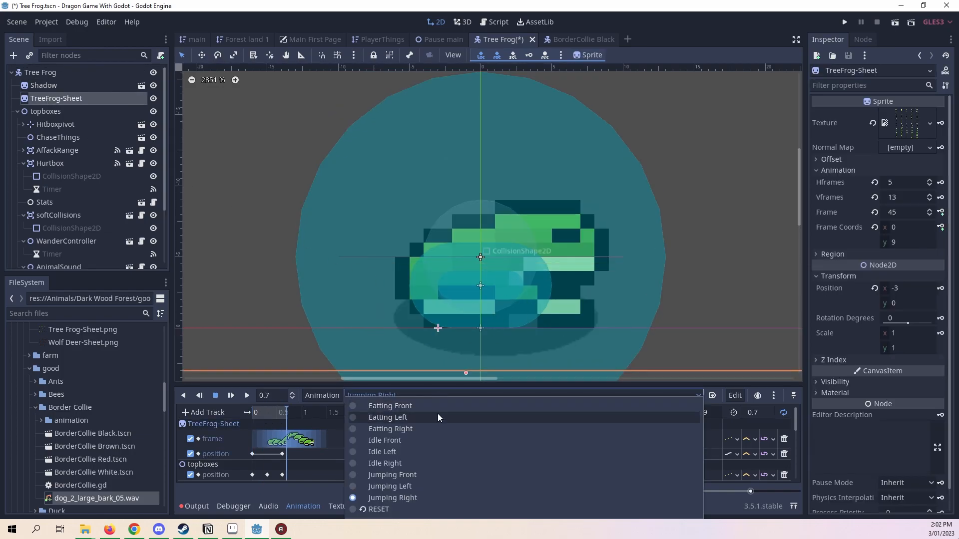
{"action": "left_click", "coordinate": [438, 429]}
{"action": "left_click_drag", "start_coordinate": [277, 414], "coordinate": [198, 414]}
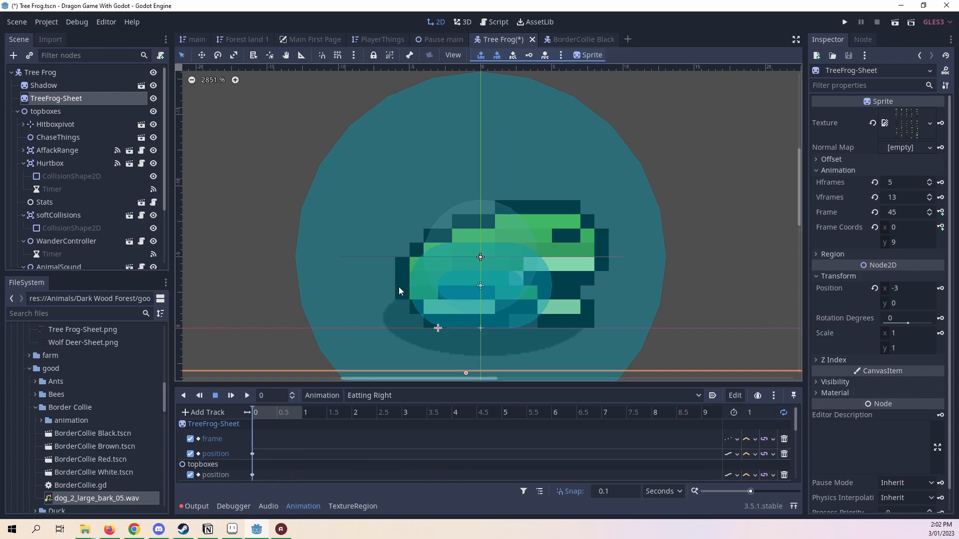
{"action": "left_click", "coordinate": [927, 212]}
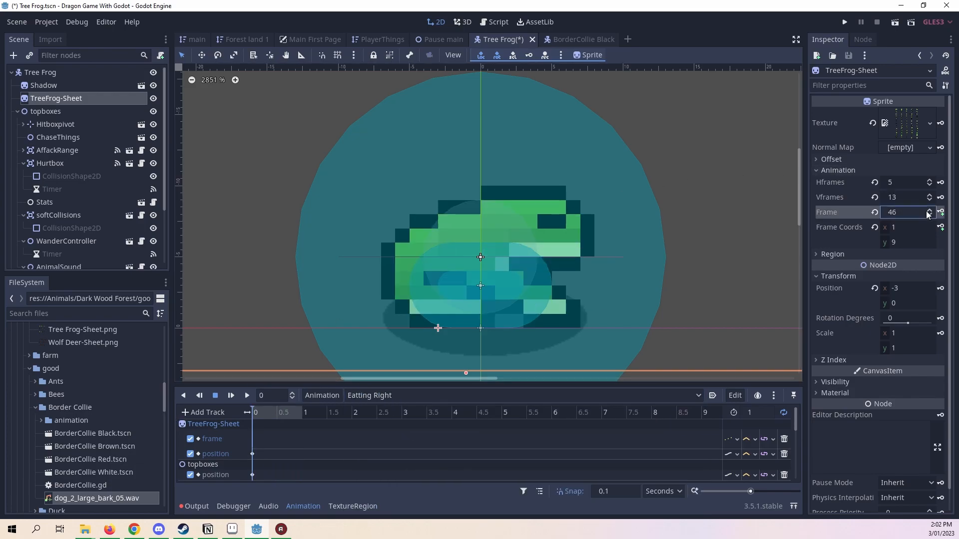
{"action": "left_click", "coordinate": [927, 212]}
{"action": "left_click", "coordinate": [928, 212]}
{"action": "left_click", "coordinate": [941, 212]}
{"action": "left_click", "coordinate": [941, 212]}
{"action": "left_click", "coordinate": [941, 211]}
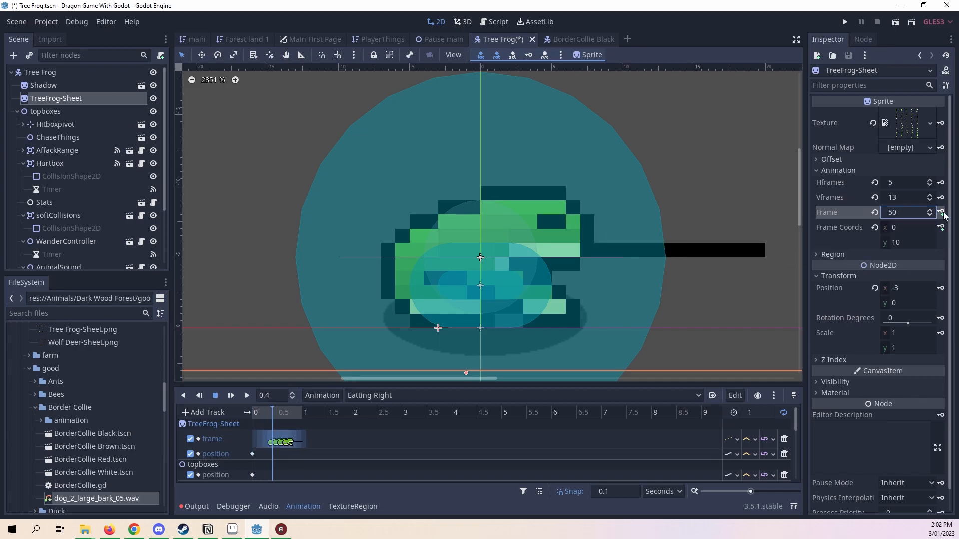
{"action": "left_click", "coordinate": [941, 212]}
{"action": "left_click", "coordinate": [941, 212]}
{"action": "left_click", "coordinate": [940, 212]}
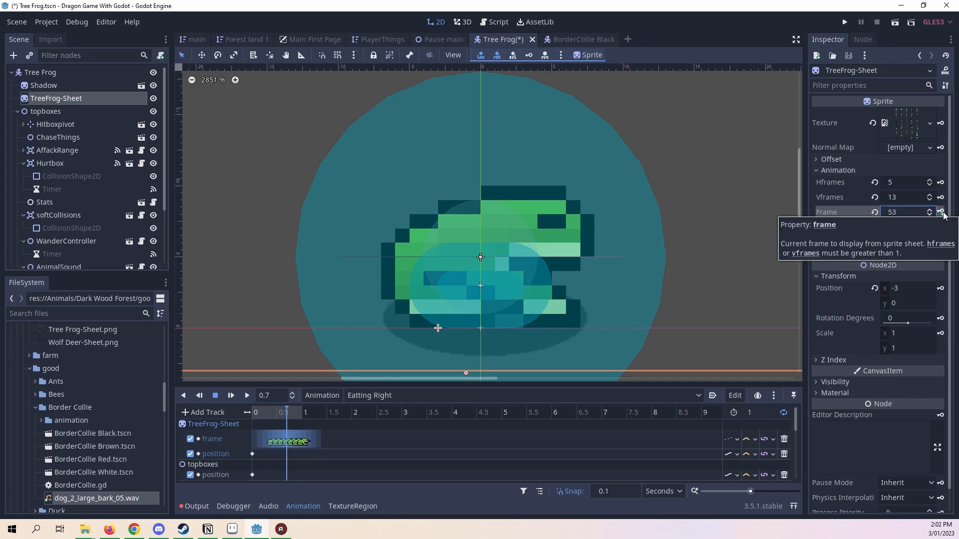
{"action": "left_click", "coordinate": [941, 212]}
- Play back the Eatting Right animation from the start and stop it
{"action": "left_click_drag", "start_coordinate": [292, 412], "coordinate": [224, 419]}
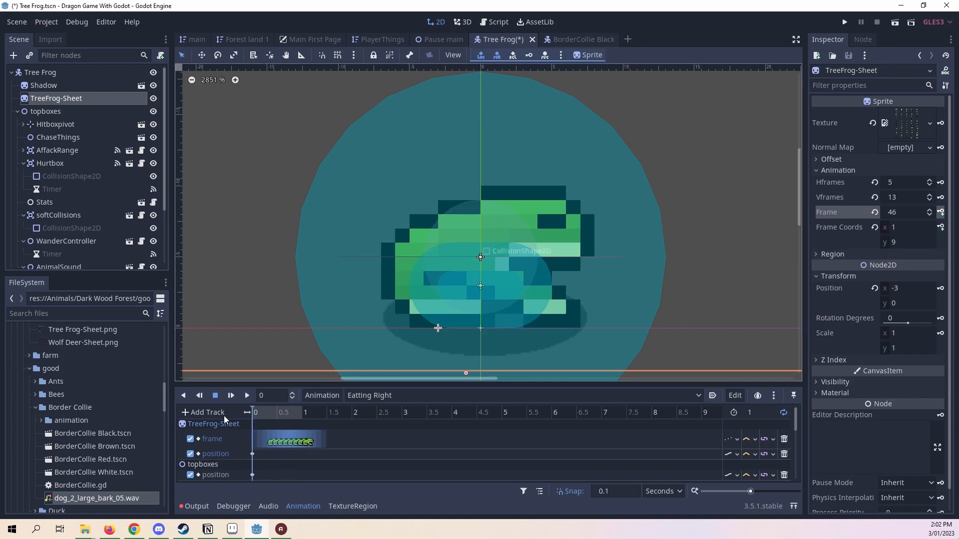
{"action": "left_click", "coordinate": [247, 395]}
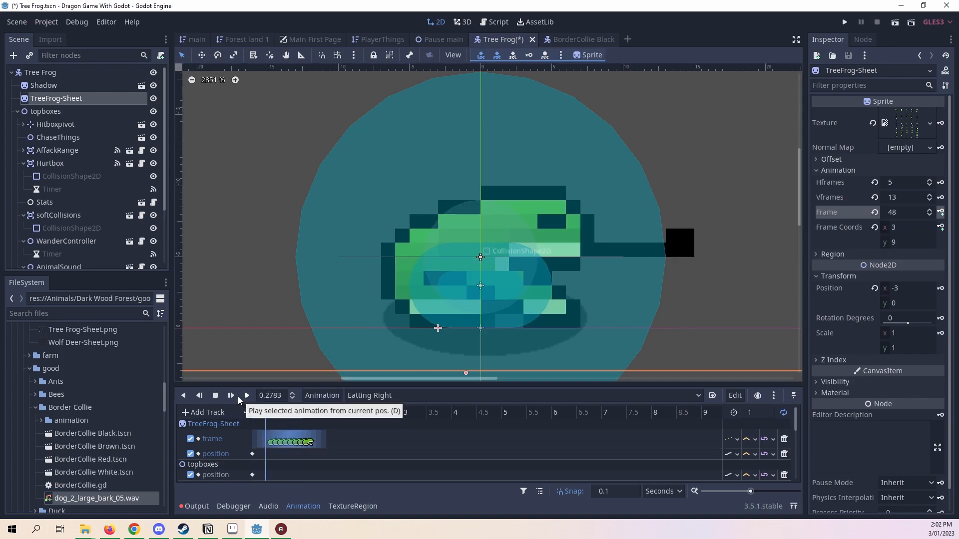
{"action": "left_click", "coordinate": [216, 395]}
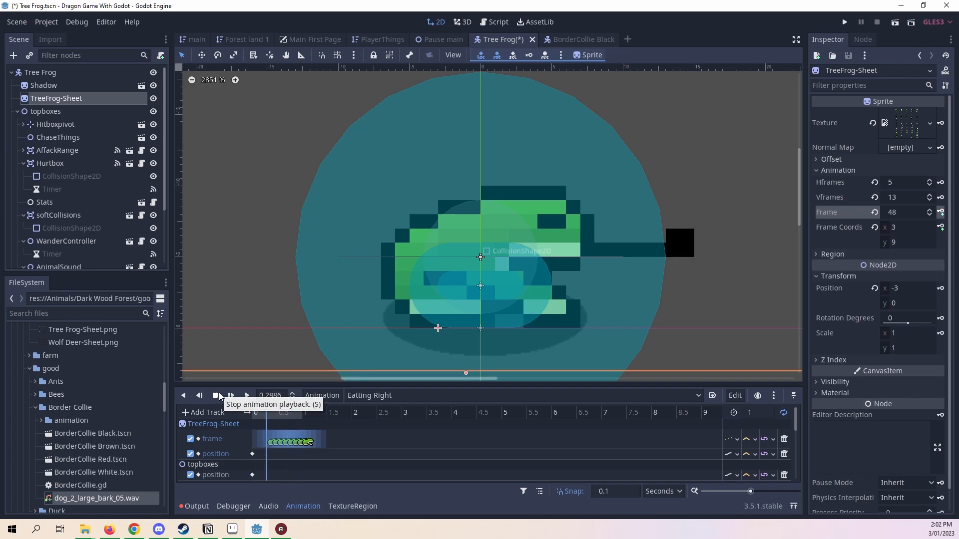
- Set the Eatting Left animation's length to 1 second and play it back
{"action": "left_click", "coordinate": [219, 396]}
{"action": "left_click_drag", "start_coordinate": [283, 418], "coordinate": [239, 418]}
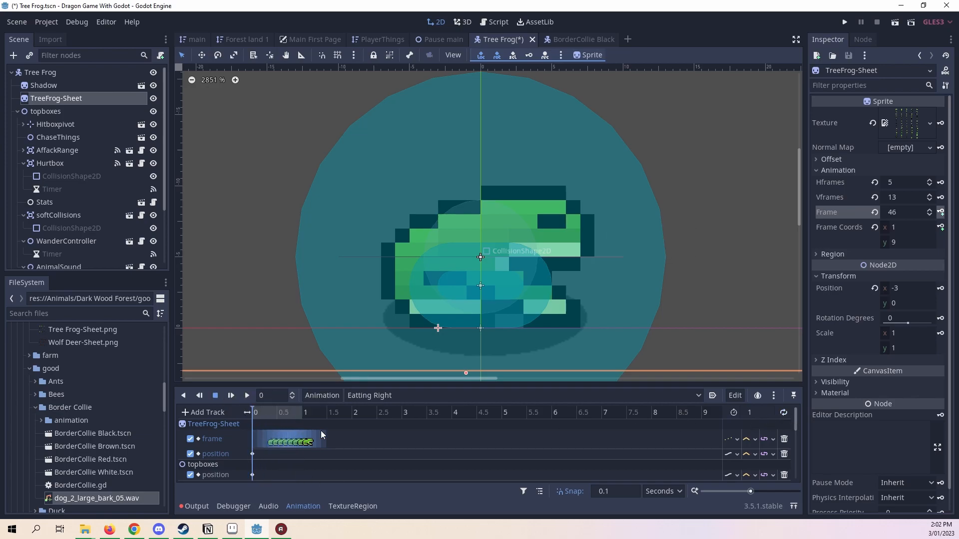
{"action": "left_click", "coordinate": [402, 394]}
{"action": "left_click", "coordinate": [422, 417]}
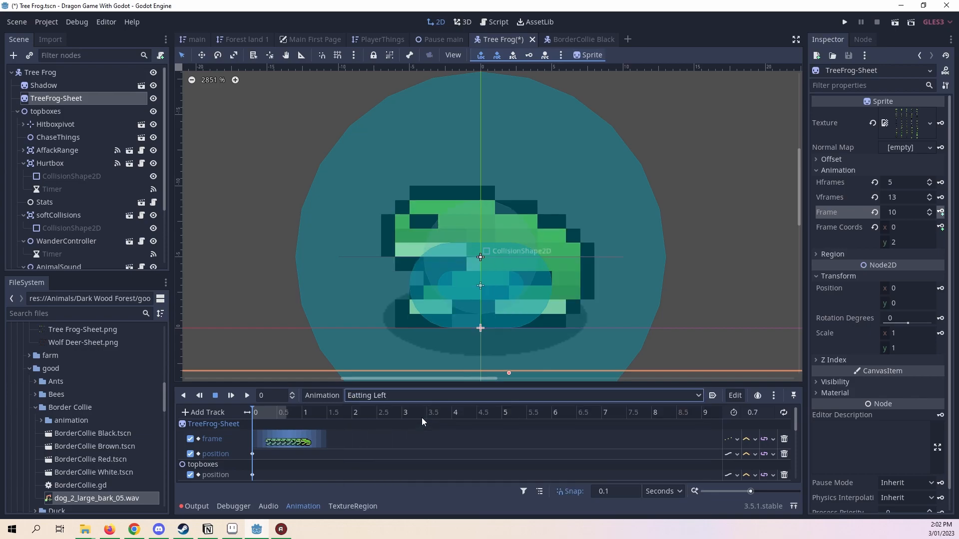
{"action": "left_click", "coordinate": [765, 414]}
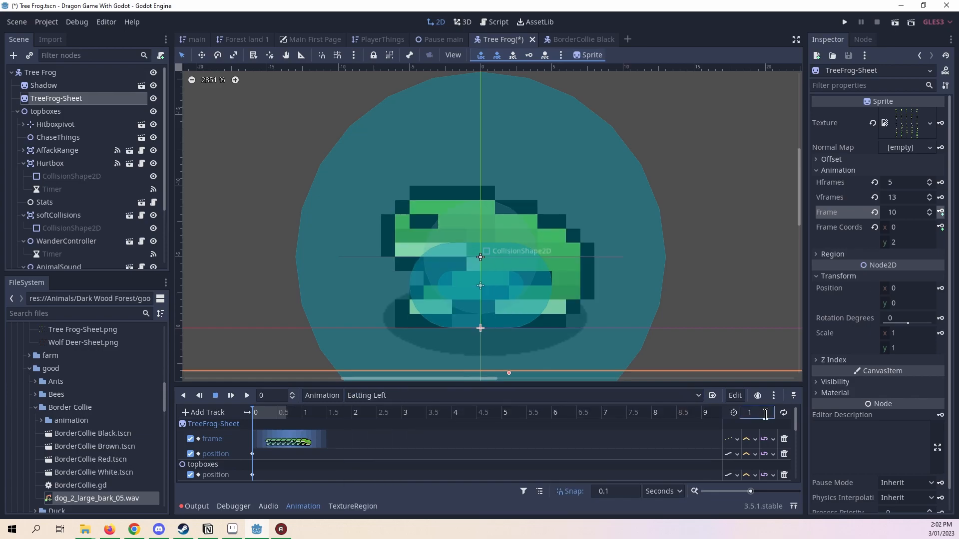
{"action": "left_click", "coordinate": [246, 398]}
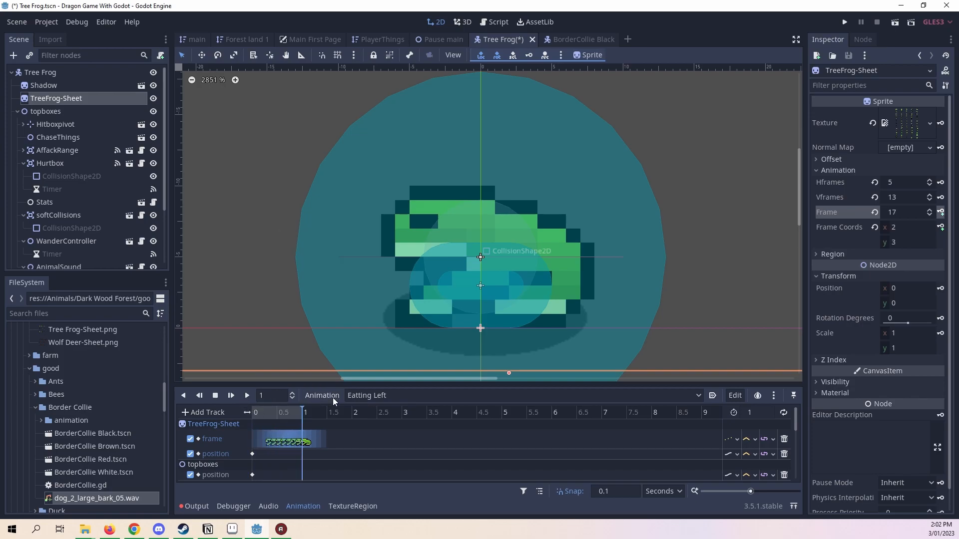
- Check the Eatting Front animation's length, and play back Eatting Right and stop it
{"action": "left_click", "coordinate": [430, 395]}
{"action": "left_click", "coordinate": [479, 407]}
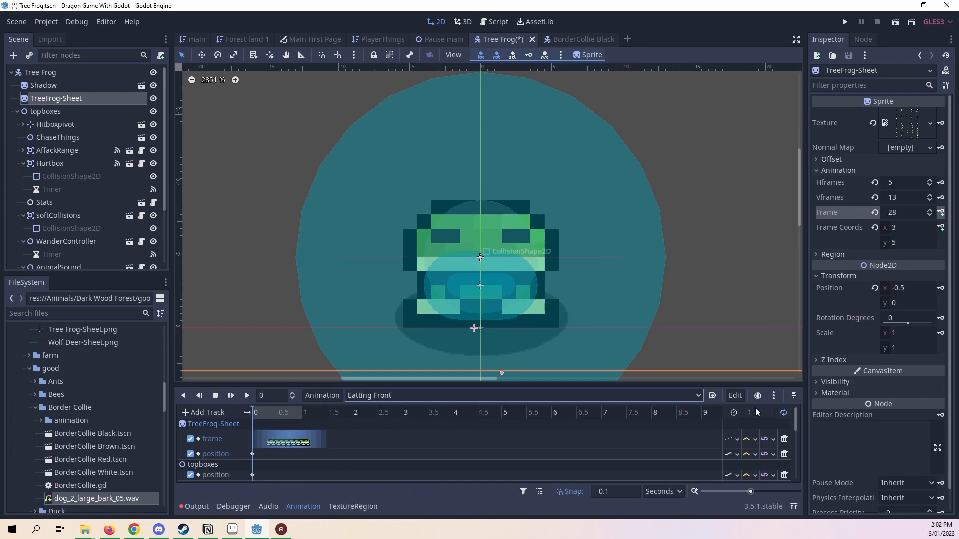
{"action": "left_click", "coordinate": [414, 396]}
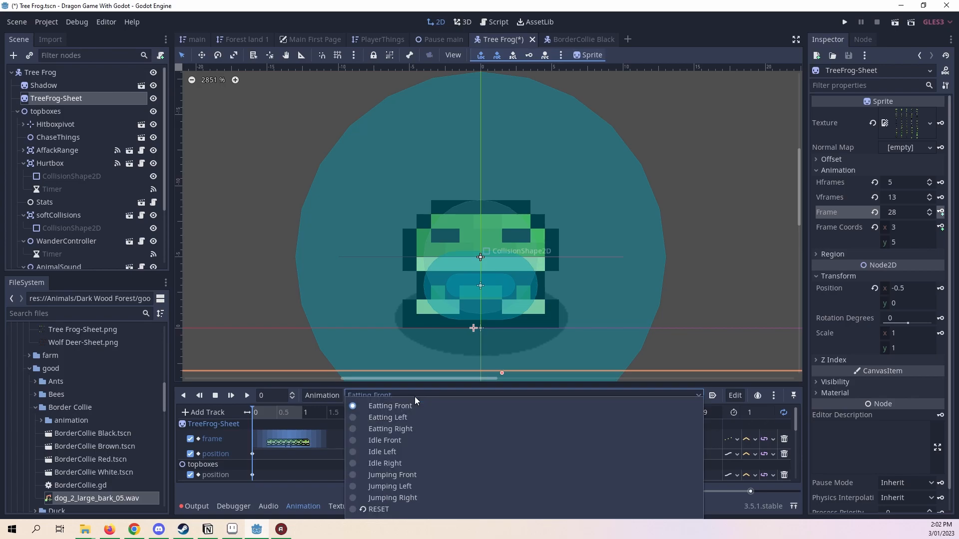
{"action": "left_click", "coordinate": [420, 430]}
{"action": "left_click", "coordinate": [403, 396]}
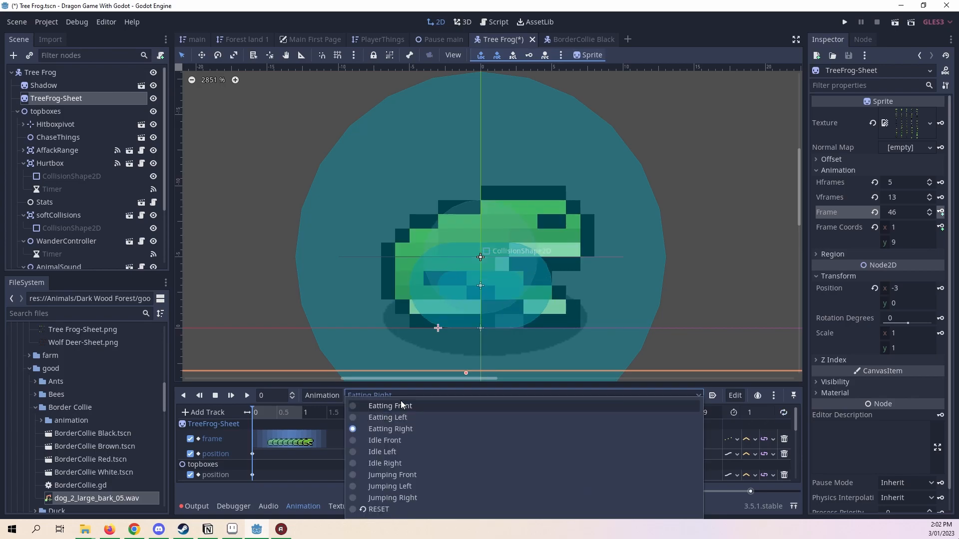
{"action": "left_click", "coordinate": [324, 405]}
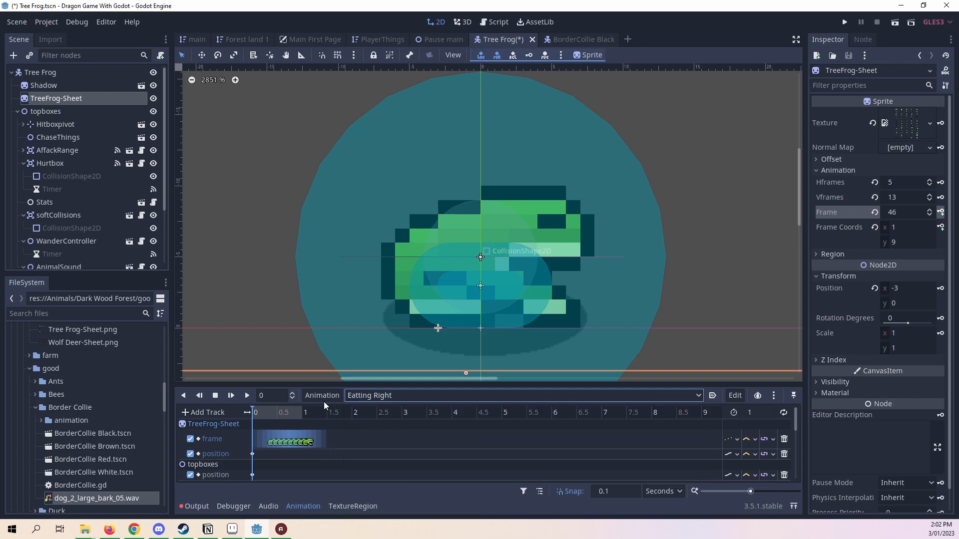
{"action": "left_click", "coordinate": [231, 395]}
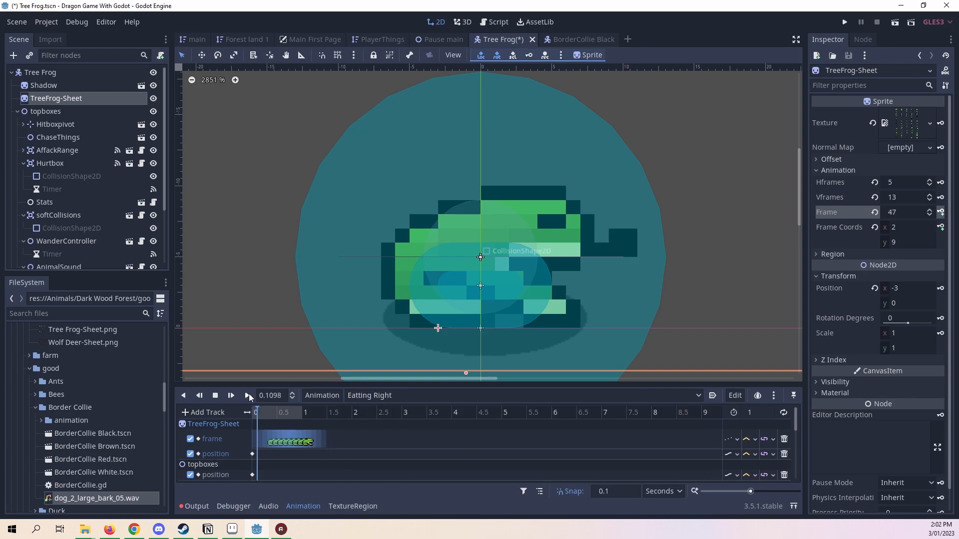
{"action": "scroll", "coordinate": [443, 274], "scroll_direction": "down", "scroll_amount": 2}
{"action": "left_click", "coordinate": [216, 395]}
- Duplicate the Idle Front animation under the name Idle Back
{"action": "left_click", "coordinate": [404, 395]}
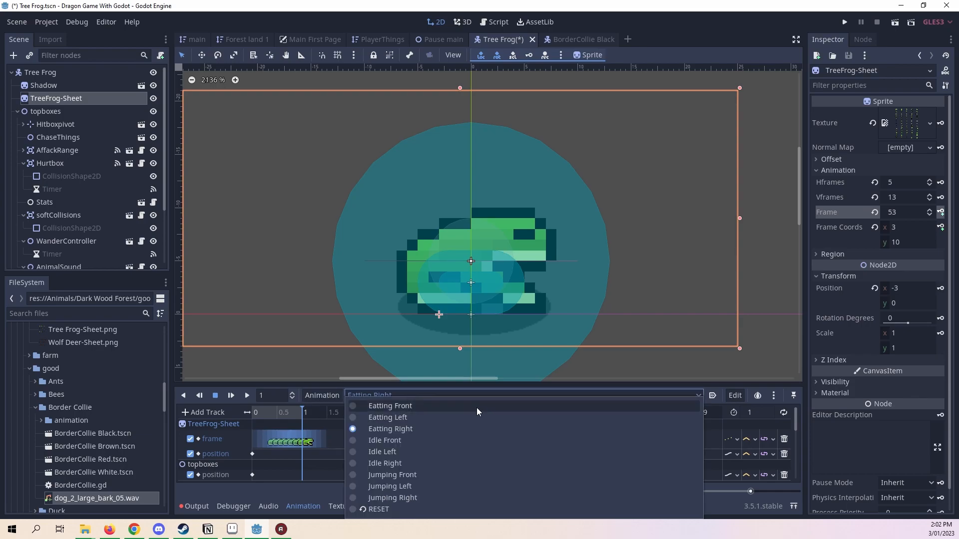
{"action": "left_click", "coordinate": [442, 442]}
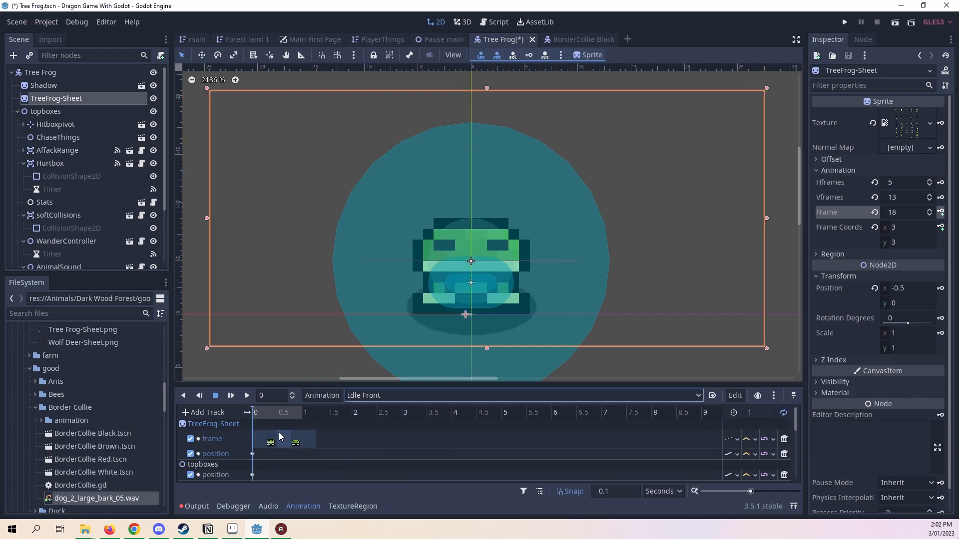
{"action": "left_click", "coordinate": [322, 394]}
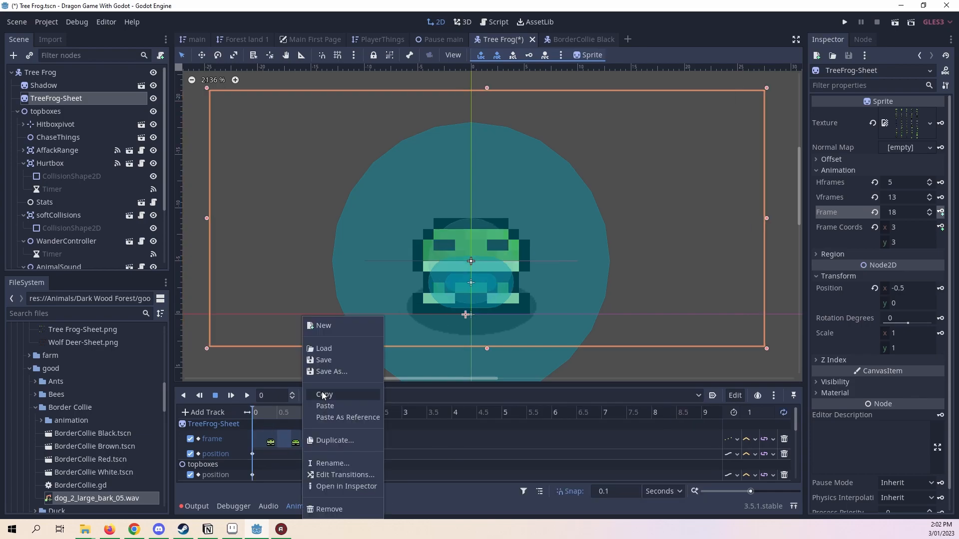
{"action": "left_click", "coordinate": [352, 439]}
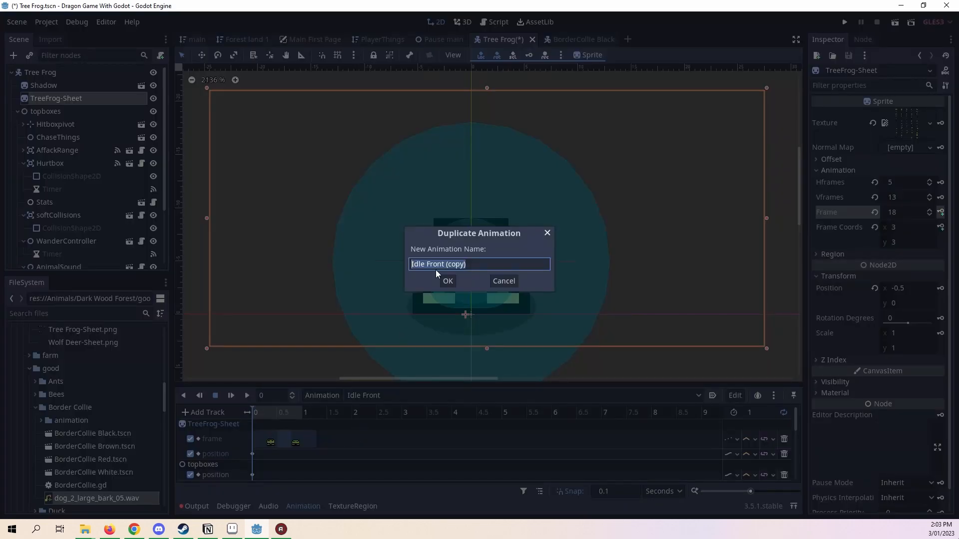
{"action": "left_click_drag", "start_coordinate": [487, 268], "coordinate": [445, 276]}
{"action": "left_click_drag", "start_coordinate": [449, 263], "coordinate": [426, 262]}
{"action": "left_click", "coordinate": [426, 262]}
{"action": "type", "text": "S"}
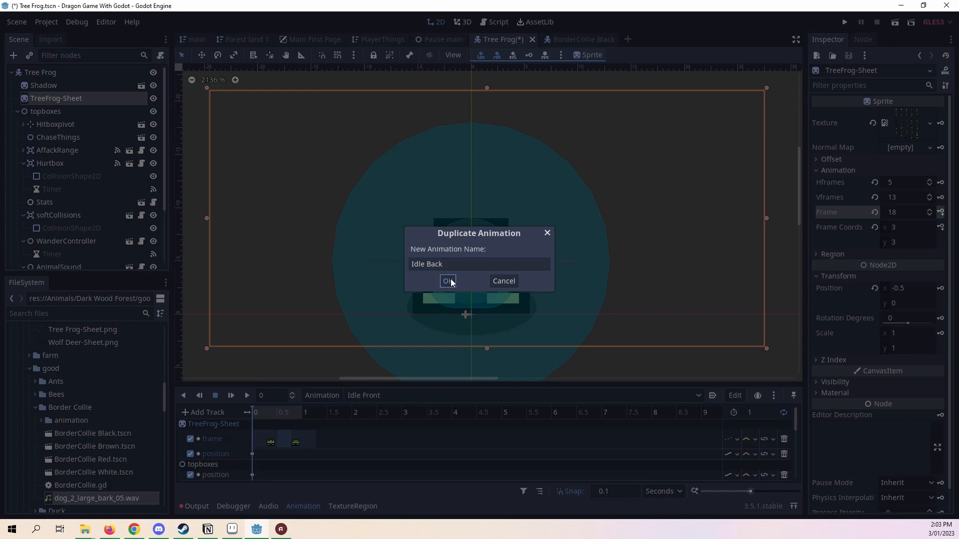
{"action": "left_click", "coordinate": [447, 281]}
- Check which TreeFrog-Sheet frame Eatting Right ends on and return to the Idle Back animation
{"action": "left_click", "coordinate": [351, 394]}
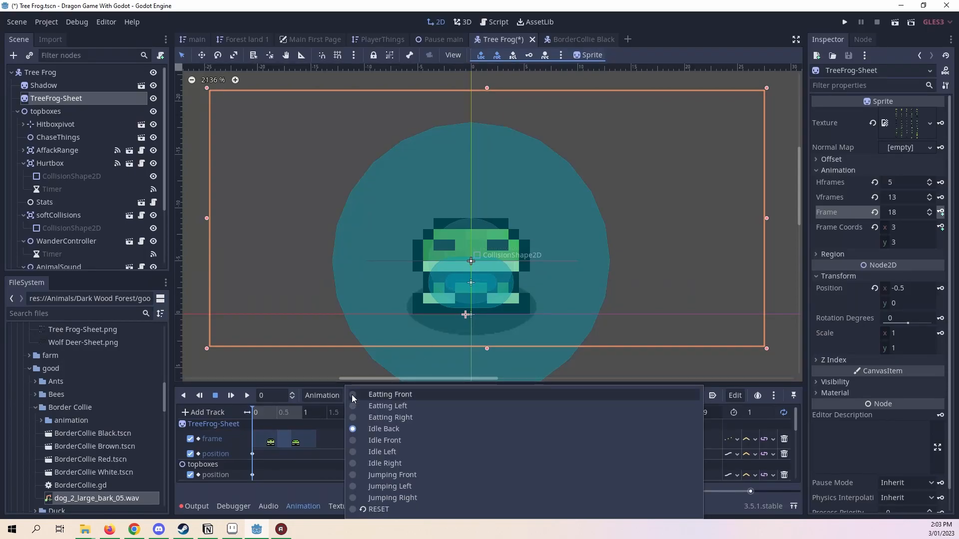
{"action": "left_click", "coordinate": [353, 418]}
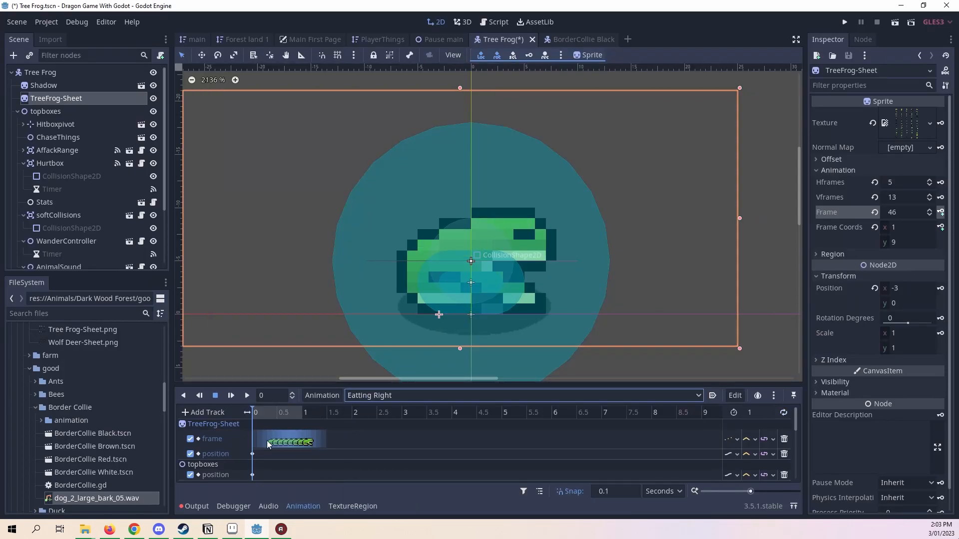
{"action": "left_click", "coordinate": [370, 396]}
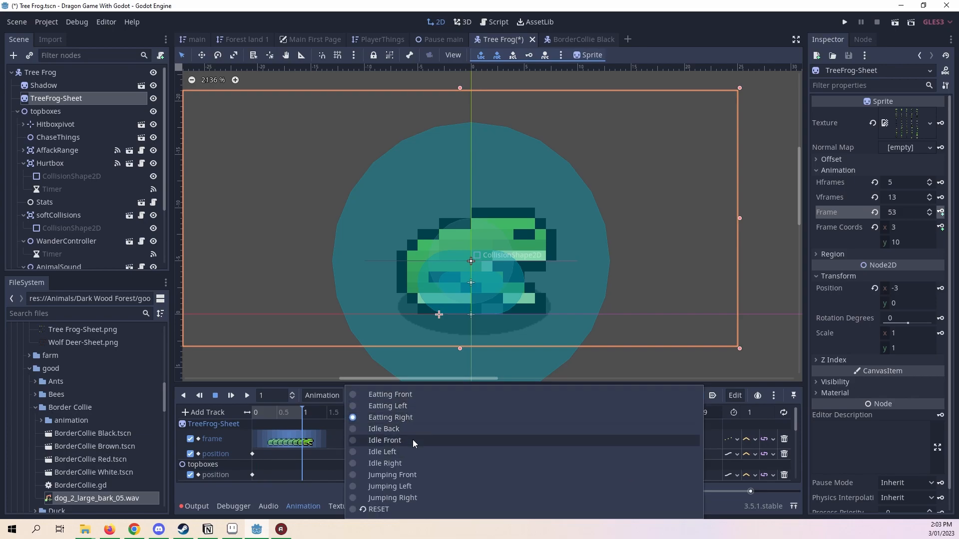
{"action": "left_click", "coordinate": [399, 429]}
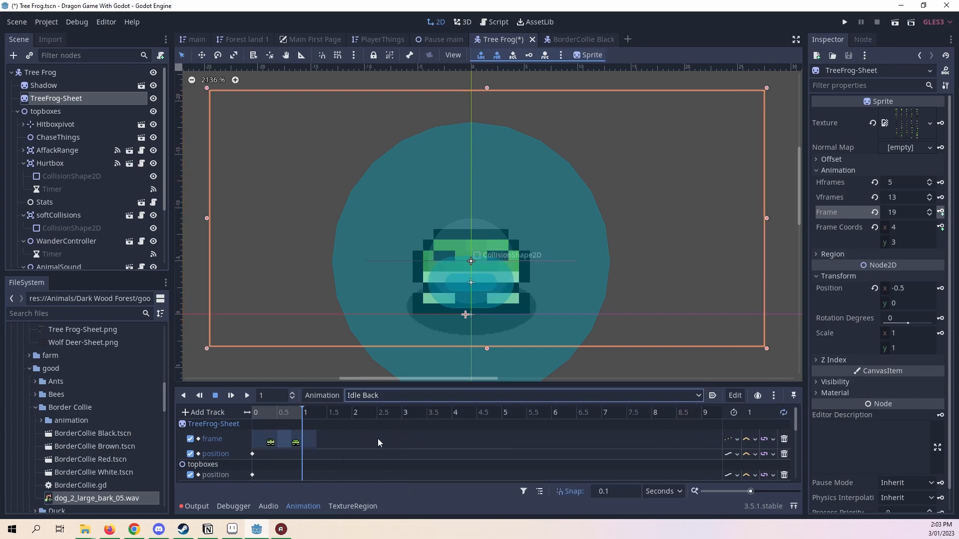
- Delete the copied TreeFrog-Sheet frame keys from Idle Back and reselect the TreeFrog-Sheet sprite
{"action": "left_click_drag", "start_coordinate": [295, 444], "coordinate": [261, 450]}
{"action": "key", "text": "Delete"}
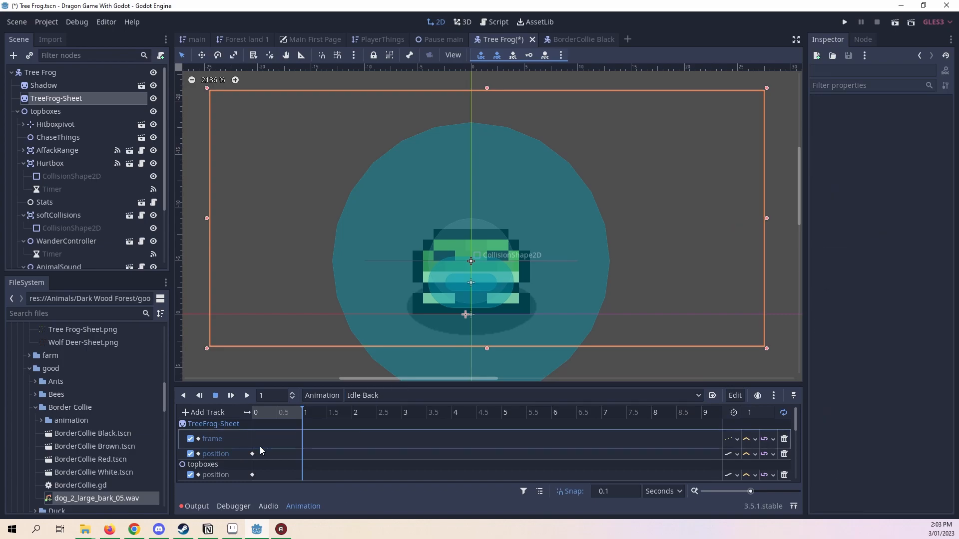
{"action": "left_click", "coordinate": [63, 102]}
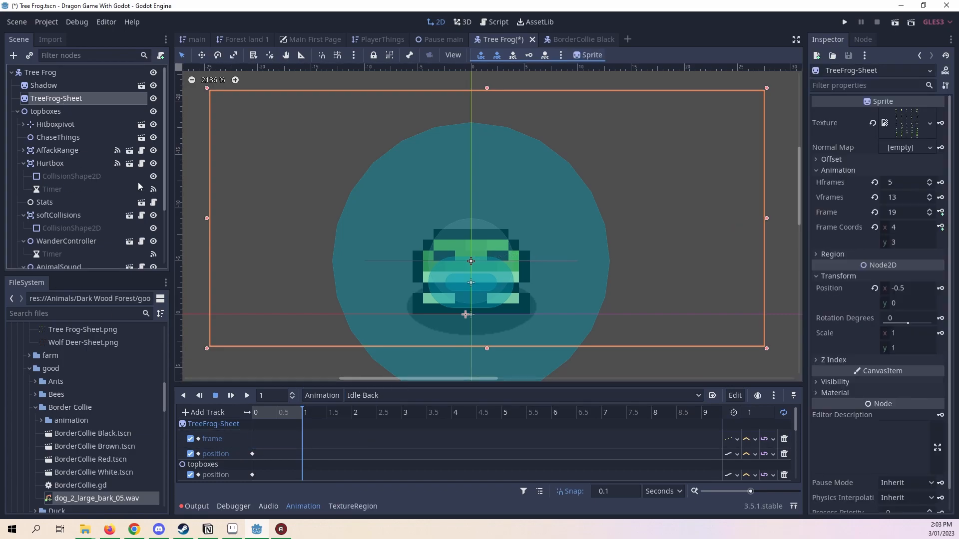
- Check the Idle back frame range in Aseprite, and key TreeFrog-Sheet frame 54 at 0 s in Godot's Idle Back animation
{"action": "left_click", "coordinate": [275, 524]}
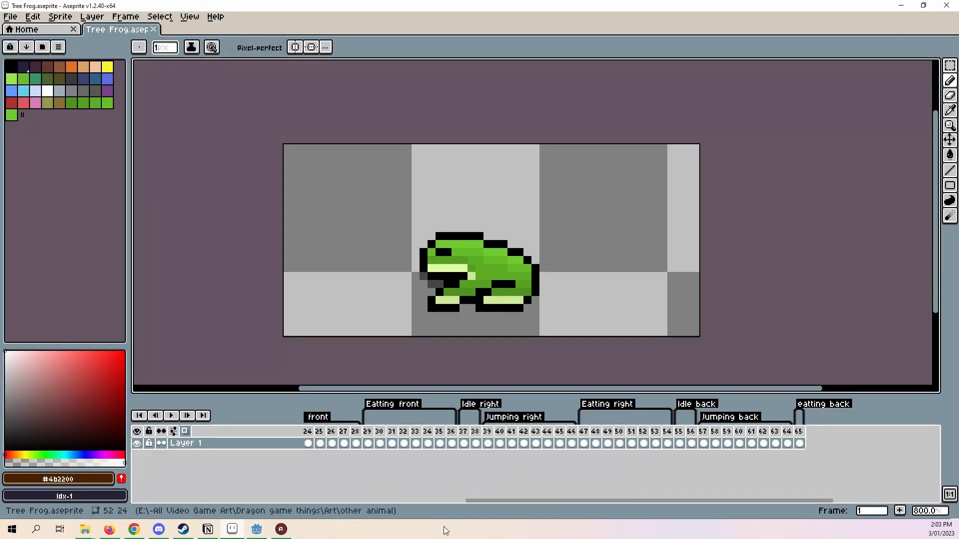
{"action": "left_click", "coordinate": [231, 530]}
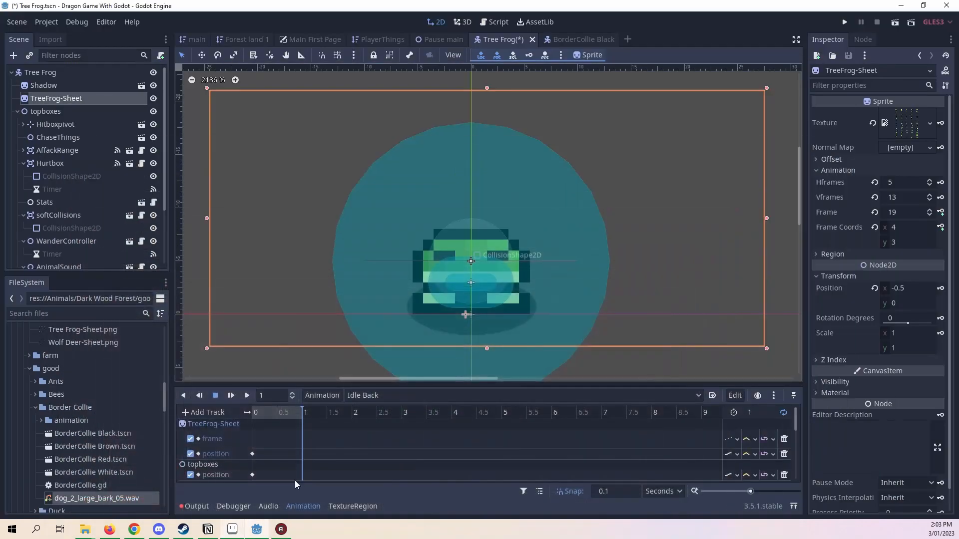
{"action": "type", "text": "54"}
{"action": "key", "text": "Return"}
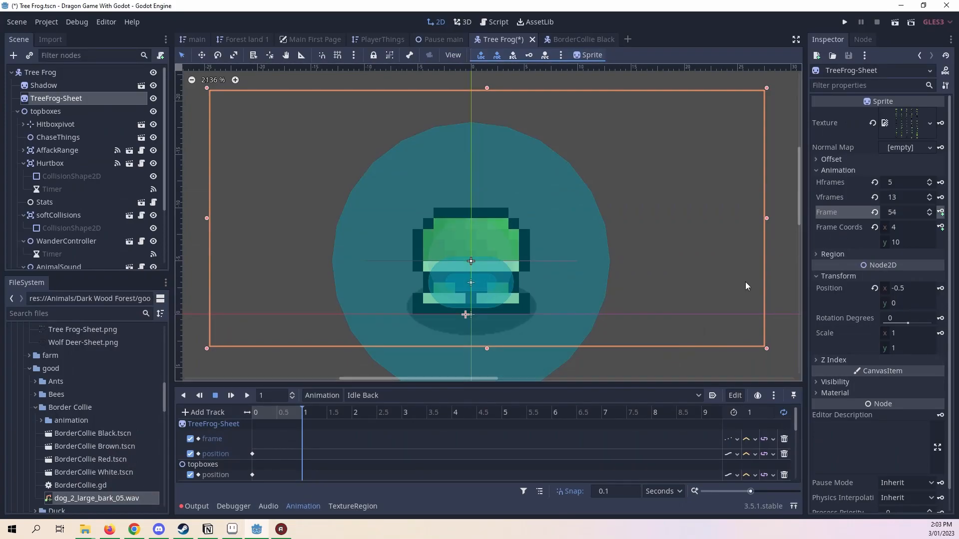
{"action": "left_click_drag", "start_coordinate": [297, 413], "coordinate": [192, 421]}
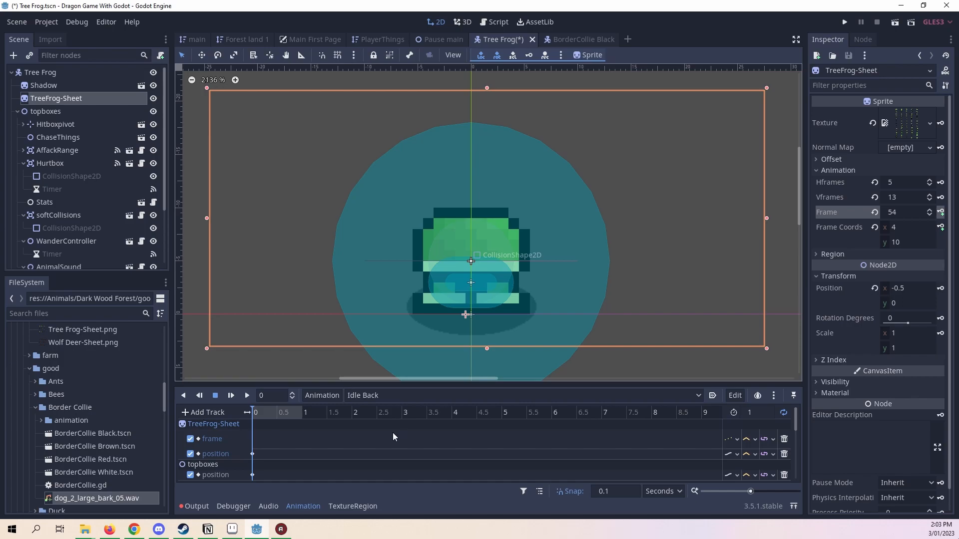
{"action": "left_click", "coordinate": [941, 212]}
- Key TreeFrog-Sheet frame 55 at 0.5 s in Idle Back and play the animation back
{"action": "left_click", "coordinate": [279, 412]}
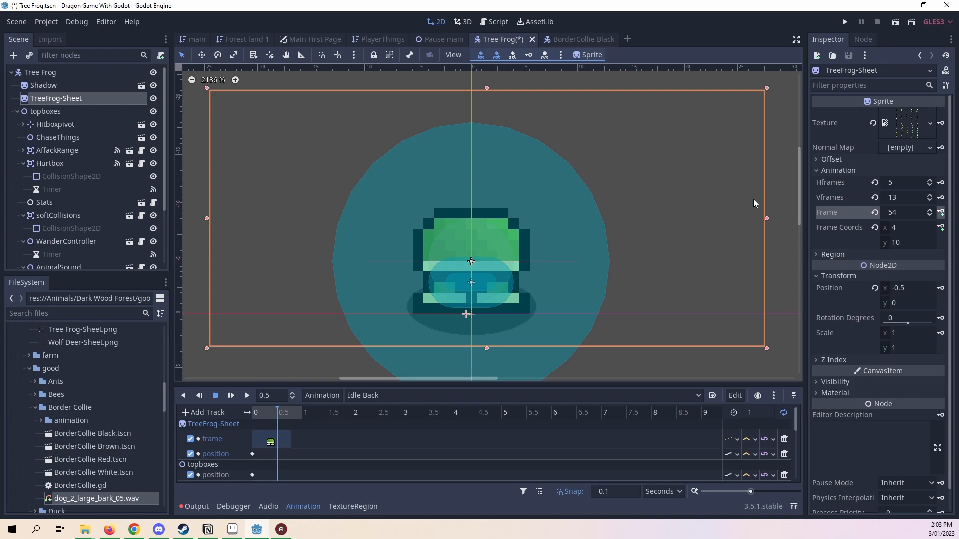
{"action": "left_click", "coordinate": [941, 212]}
{"action": "left_click", "coordinate": [277, 412]}
{"action": "left_click", "coordinate": [931, 209]}
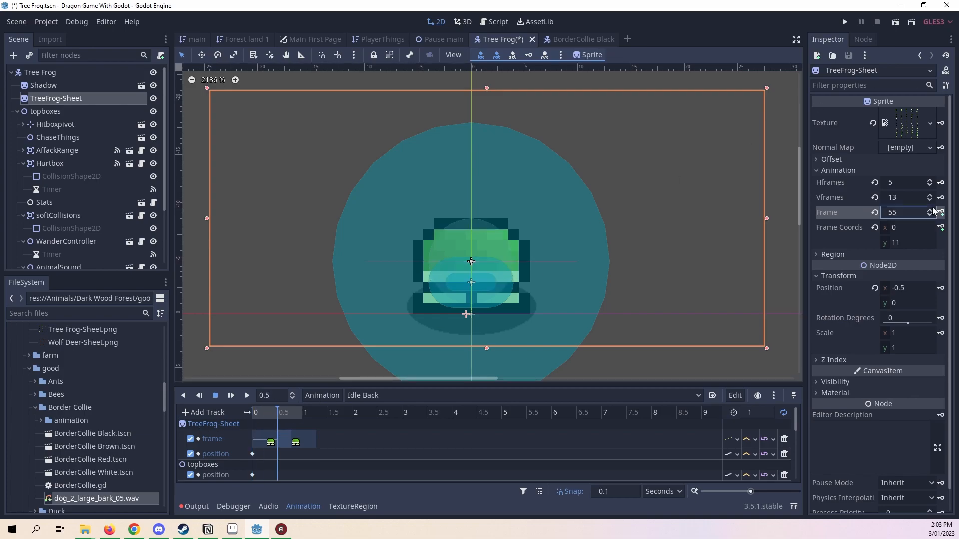
{"action": "left_click", "coordinate": [940, 213]}
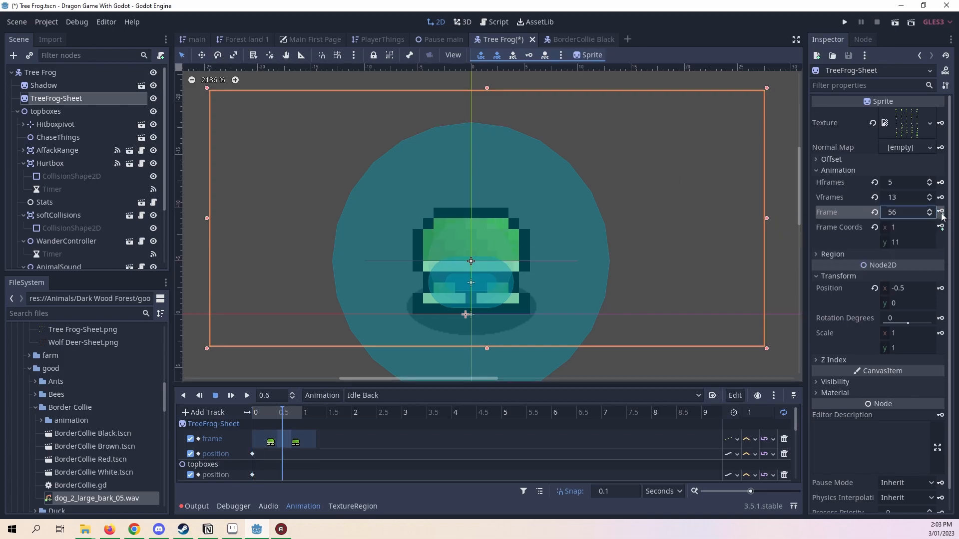
{"action": "left_click", "coordinate": [244, 396]}
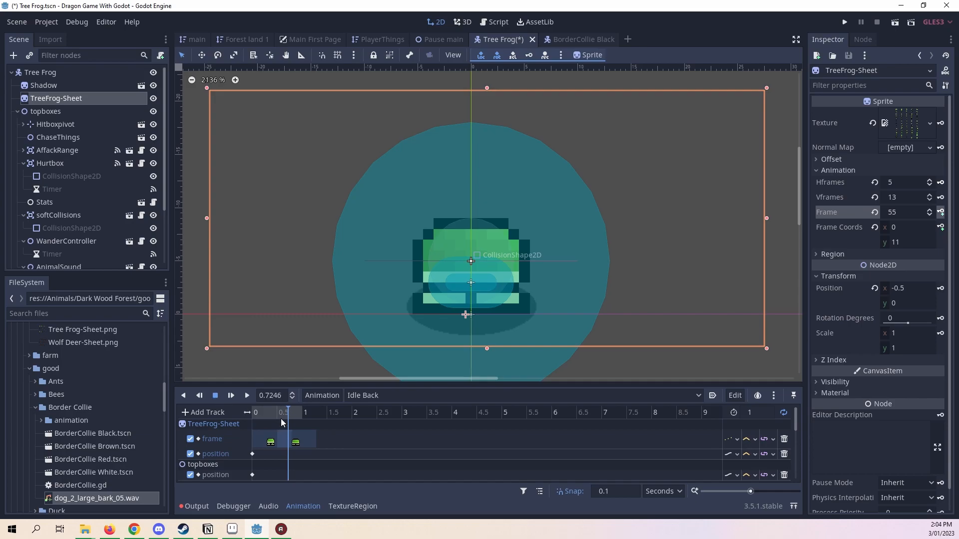
{"action": "left_click", "coordinate": [215, 395]}
- Duplicate the Idle Back animation under the name Jumping Back
{"action": "left_click", "coordinate": [446, 395]}
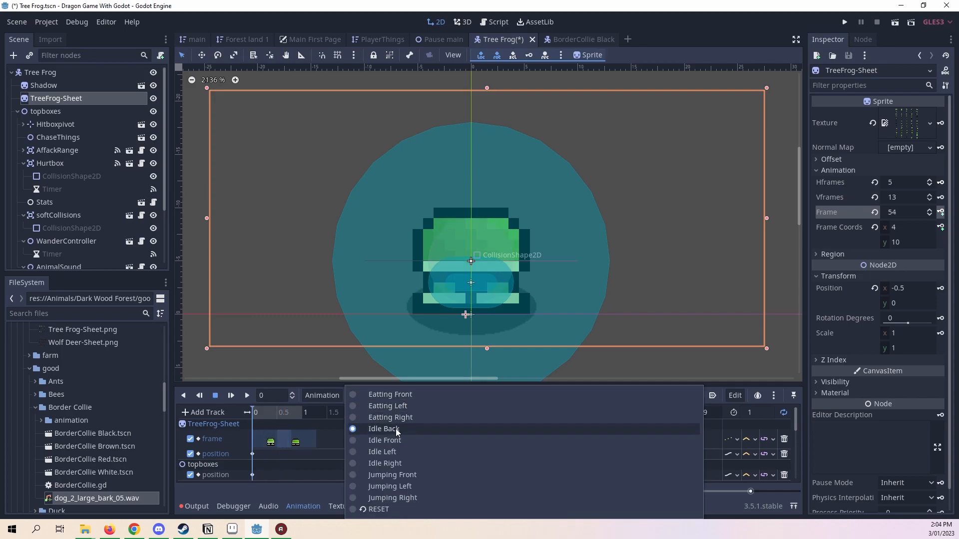
{"action": "left_click", "coordinate": [317, 399]}
{"action": "left_click", "coordinate": [329, 397]}
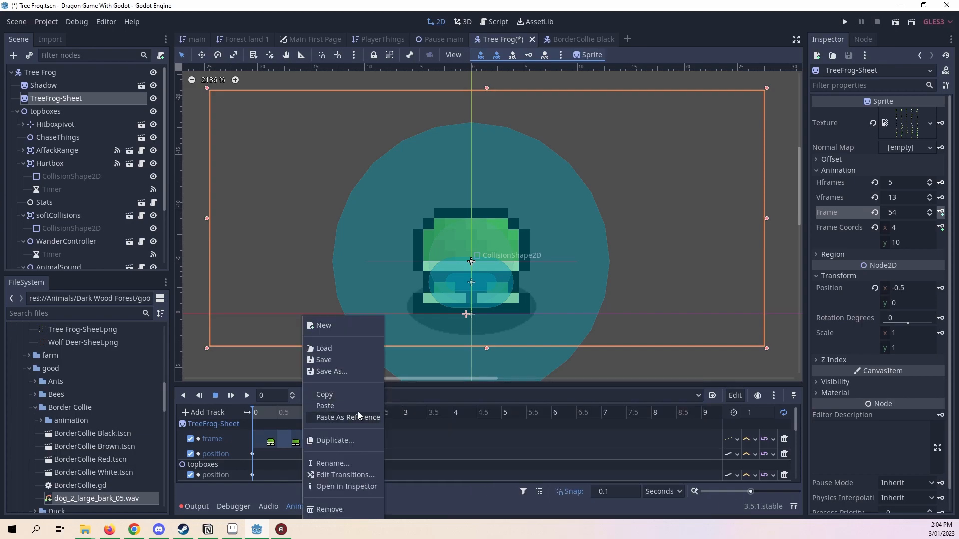
{"action": "left_click", "coordinate": [358, 440]}
{"action": "left_click", "coordinate": [456, 268]}
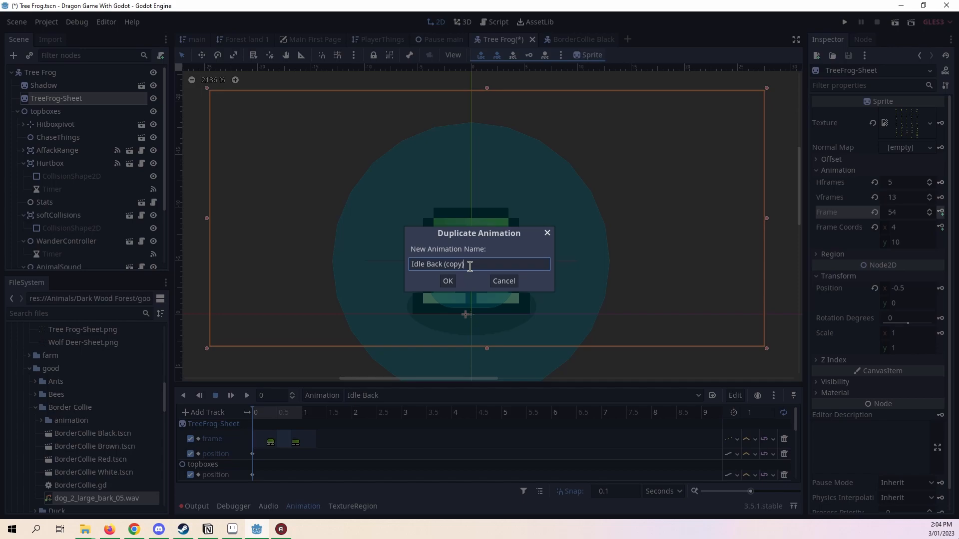
{"action": "left_click_drag", "start_coordinate": [474, 264], "coordinate": [444, 264]}
{"action": "key", "text": "BackSpace"}
{"action": "left_click_drag", "start_coordinate": [425, 259], "coordinate": [405, 264]}
{"action": "type", "text": "Junp"}
{"action": "key", "text": "BackSpace"}
{"action": "key", "text": "BackSpace"}
{"action": "type", "text": "mping"}
{"action": "left_click", "coordinate": [450, 282]}
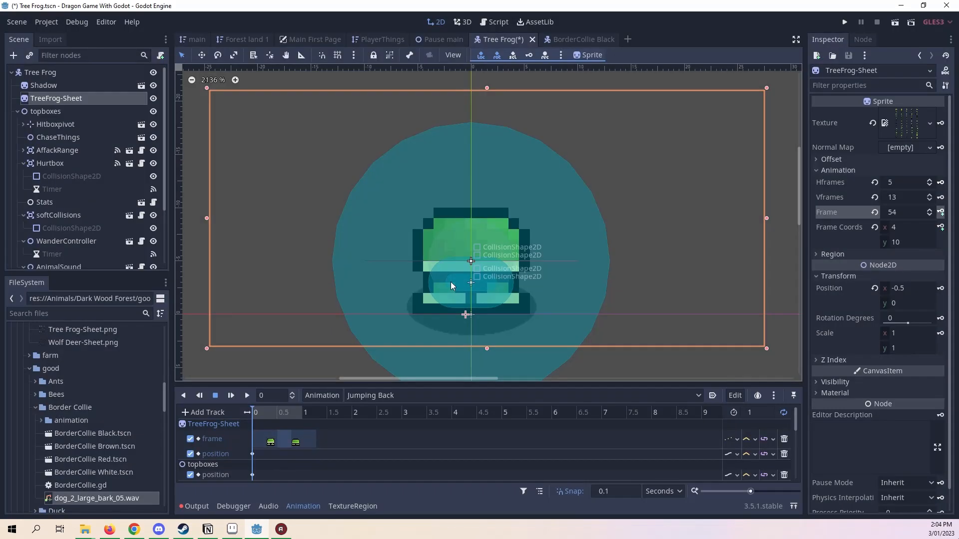
- Delete the copied TreeFrog-Sheet frame keys from Jumping Back and reselect the TreeFrog-Sheet sprite
{"action": "left_click_drag", "start_coordinate": [282, 411], "coordinate": [198, 419]}
{"action": "key", "text": "Delete"}
{"action": "left_click", "coordinate": [86, 99]}
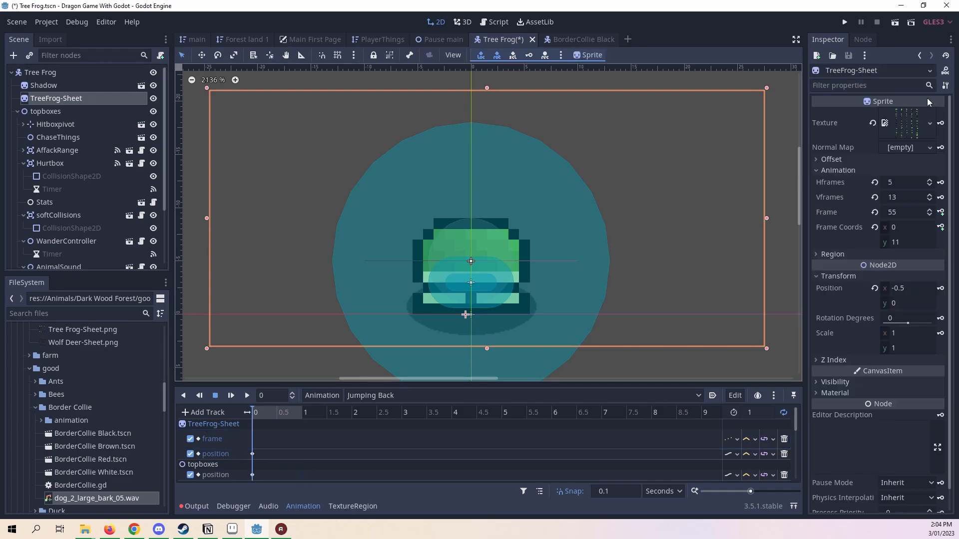
- Key TreeFrog-Sheet frames 56 through 63 in Jumping Back, one every 0.1 s from 0 s to 0.7 s
{"action": "left_click", "coordinate": [929, 209]}
{"action": "left_click", "coordinate": [941, 214]}
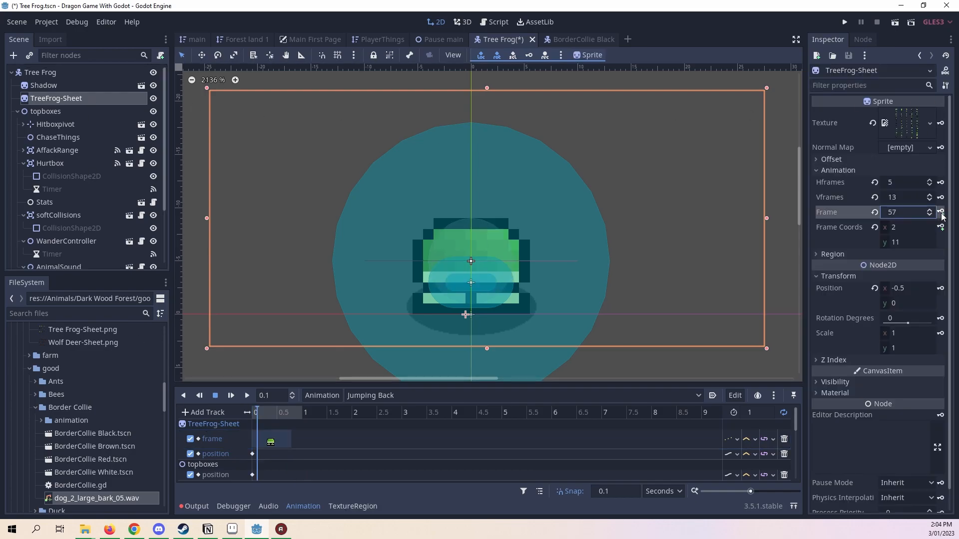
{"action": "left_click", "coordinate": [941, 214]}
{"action": "left_click", "coordinate": [941, 213]}
{"action": "left_click", "coordinate": [941, 214]}
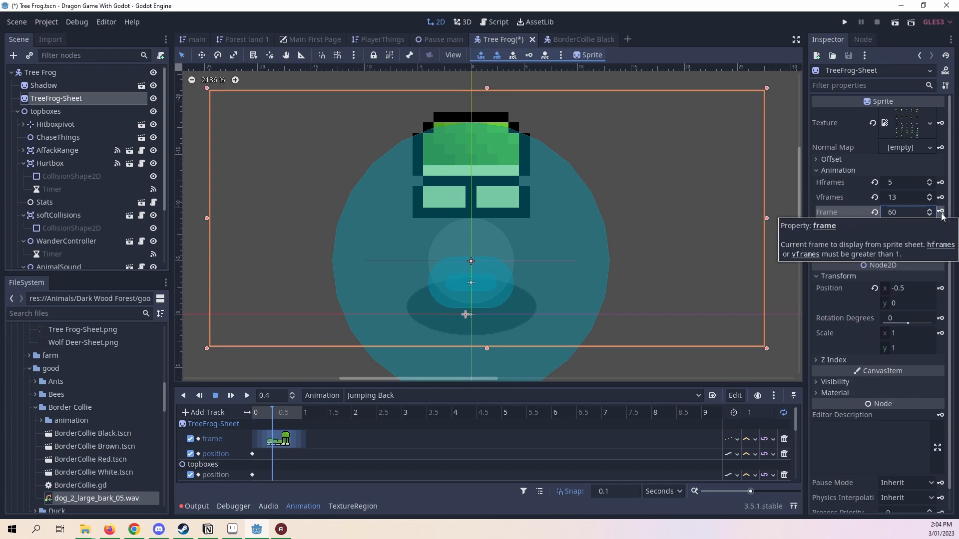
{"action": "left_click", "coordinate": [941, 214]}
{"action": "left_click", "coordinate": [941, 213]}
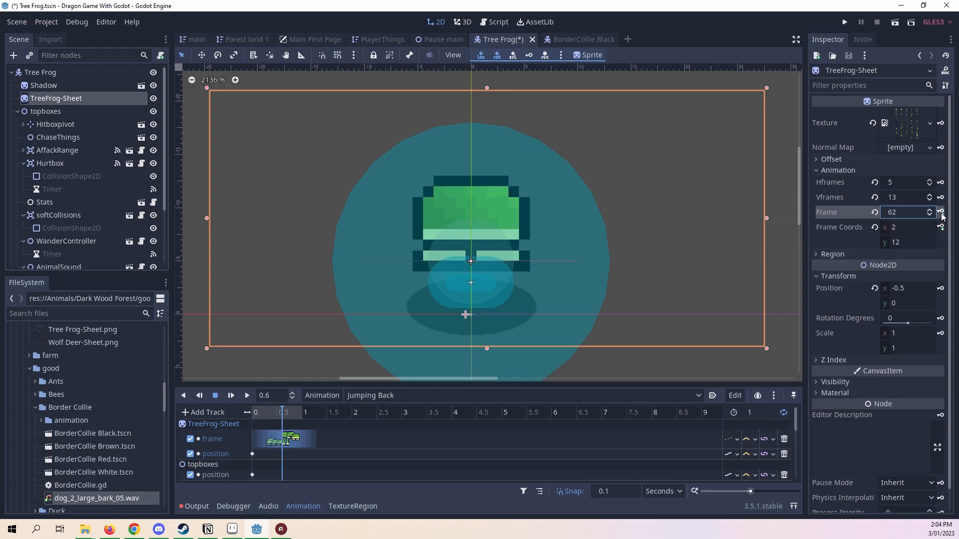
{"action": "left_click", "coordinate": [941, 213]}
{"action": "mouse_move", "coordinate": [293, 413]}
{"action": "left_mouse_down"}
{"action": "mouse_move", "coordinate": [252, 413]}
{"action": "mouse_move", "coordinate": [285, 414]}
{"action": "left_mouse_up"}
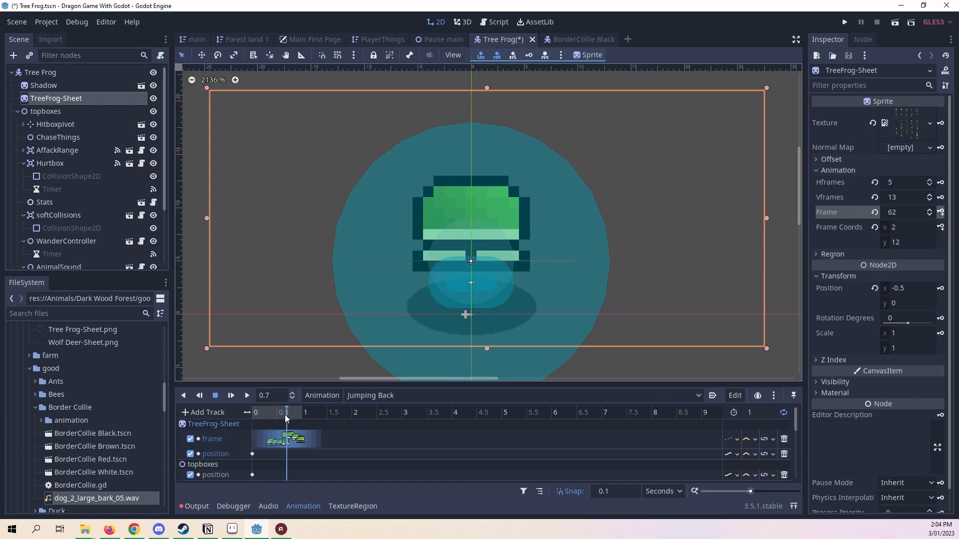
{"action": "left_click", "coordinate": [929, 209]}
{"action": "left_click", "coordinate": [940, 213]}
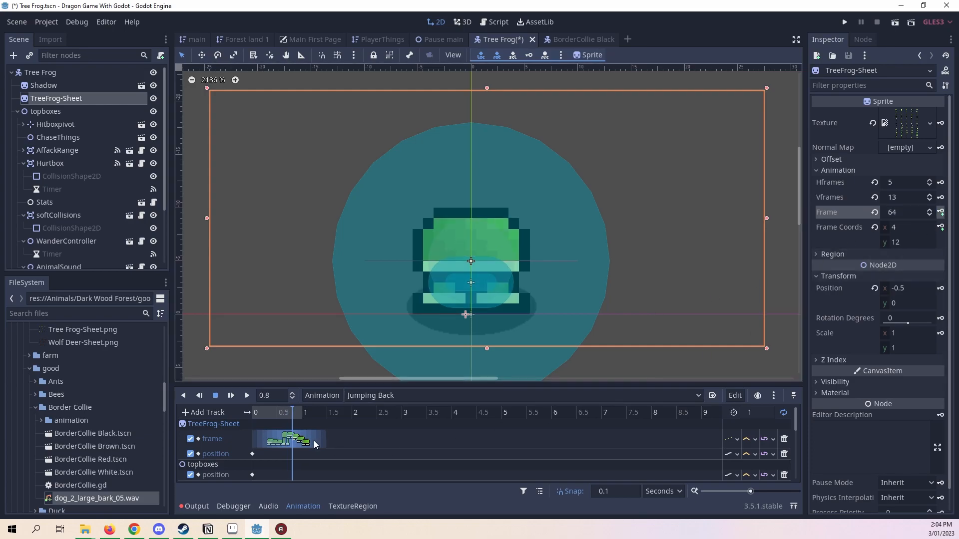
- Play back Jumping Back and set the animation's length to 0.7 s
{"action": "left_click_drag", "start_coordinate": [278, 413], "coordinate": [207, 406]}
{"action": "left_click", "coordinate": [247, 395]}
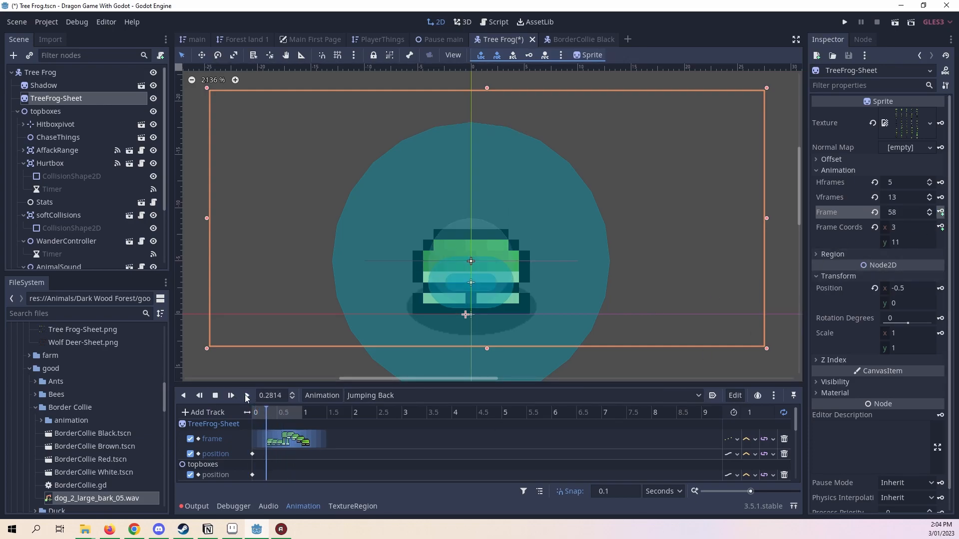
{"action": "left_click", "coordinate": [768, 412]}
{"action": "type", "text": "0.8"}
{"action": "key", "text": "BackSpace"}
{"action": "type", "text": "7"}
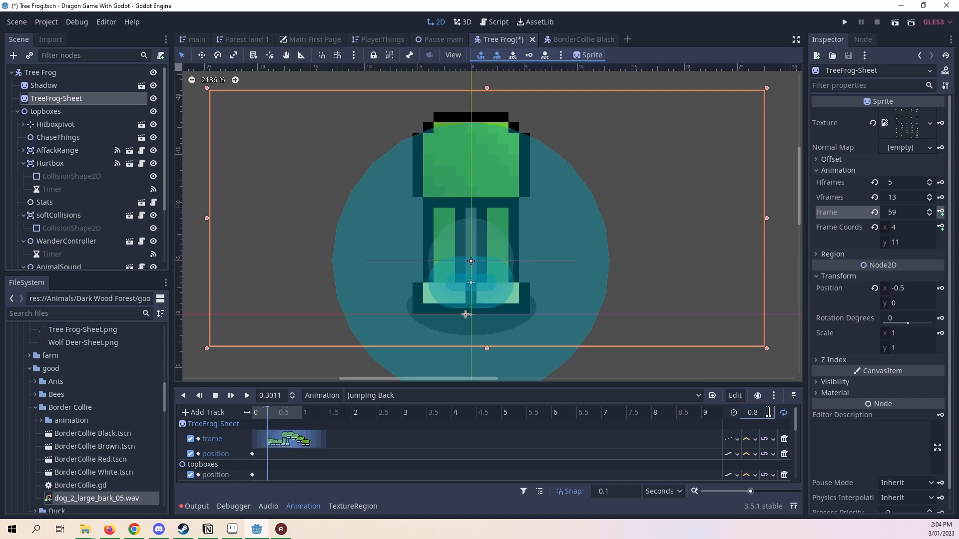
{"action": "key", "text": "Return"}
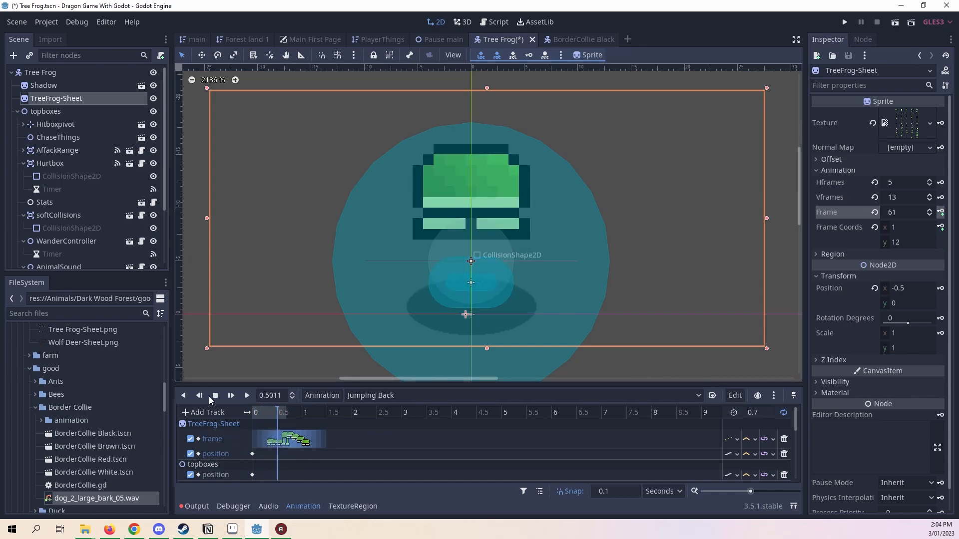
{"action": "left_click_drag", "start_coordinate": [273, 412], "coordinate": [283, 414]}
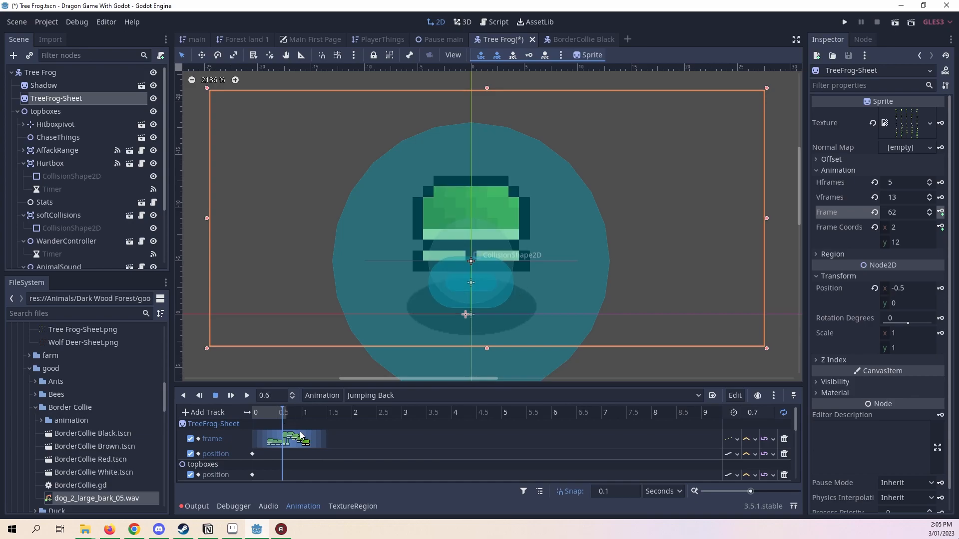
{"action": "left_click", "coordinate": [767, 410]}
{"action": "left_click", "coordinate": [767, 410]}
- Switch to Aseprite and check the frame ranges of the Jumping left and Jumping back tags
{"action": "left_click", "coordinate": [443, 397]}
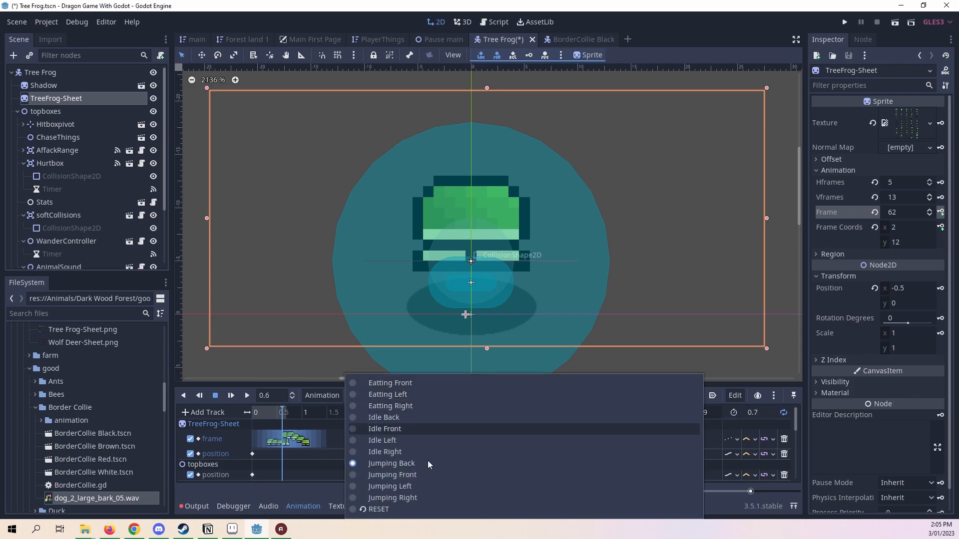
{"action": "left_click", "coordinate": [281, 529]}
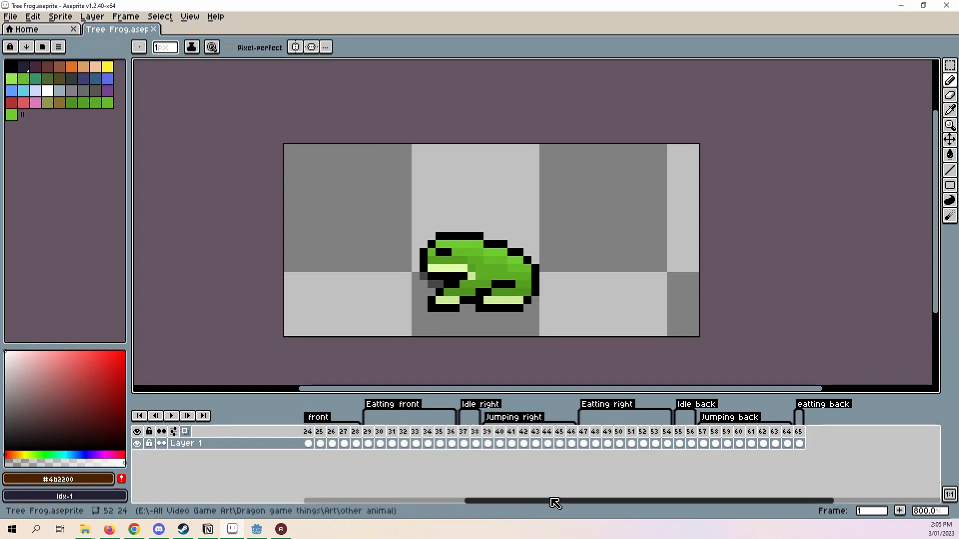
{"action": "left_click_drag", "start_coordinate": [552, 501], "coordinate": [391, 501]}
{"action": "double_click", "coordinate": [381, 419]}
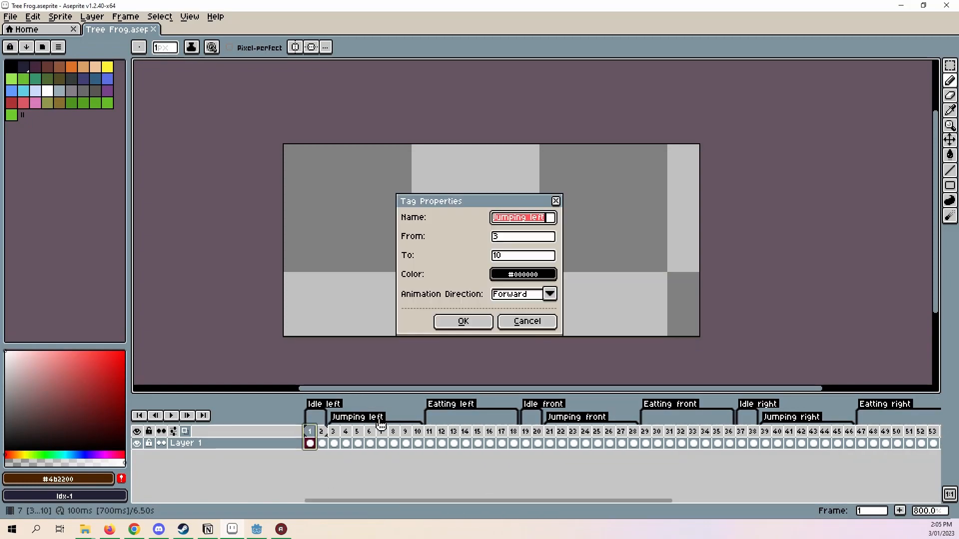
{"action": "left_click", "coordinate": [526, 322]}
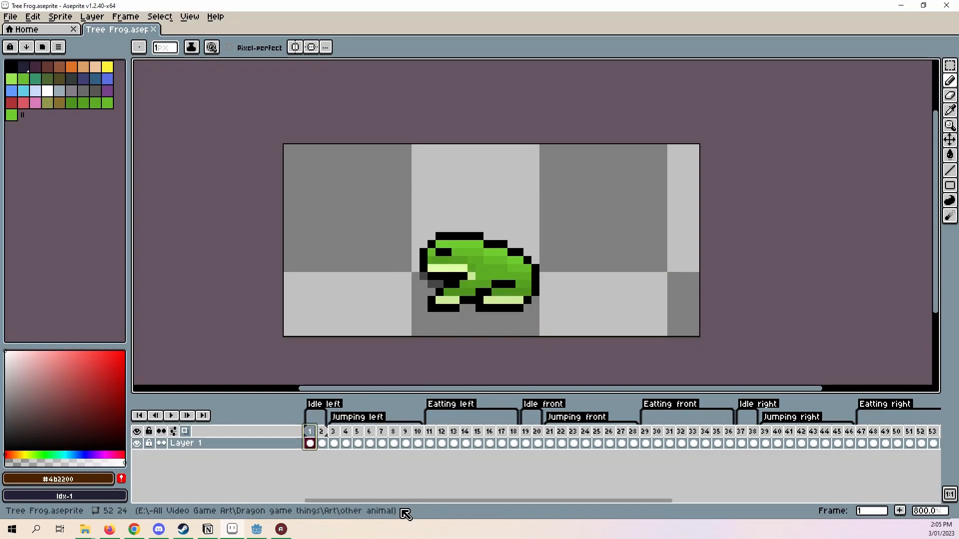
{"action": "left_click_drag", "start_coordinate": [384, 502], "coordinate": [615, 495]}
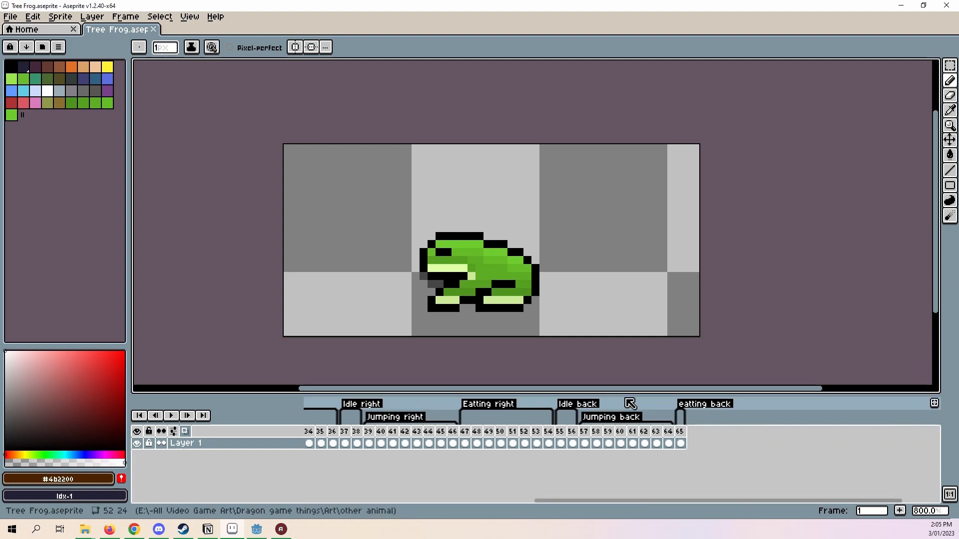
{"action": "double_click", "coordinate": [625, 419]}
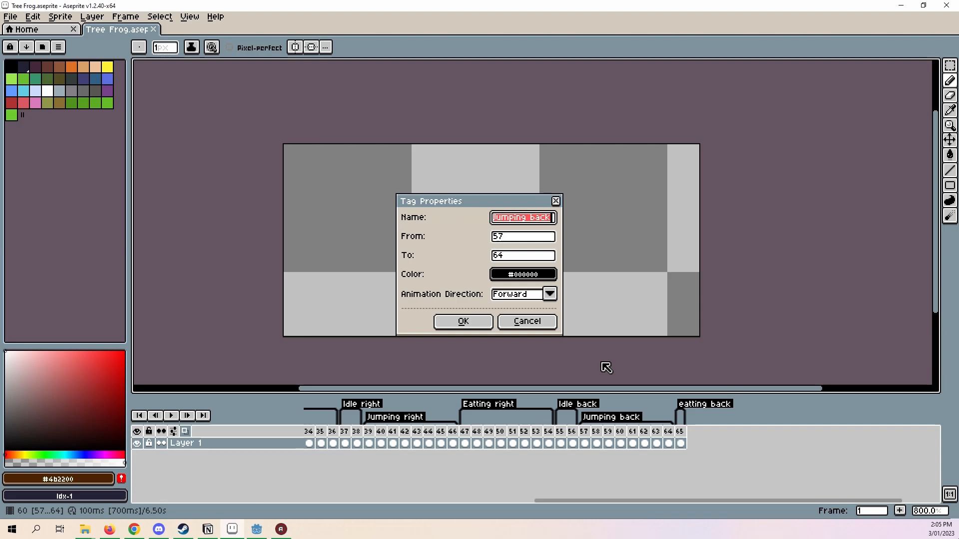
{"action": "left_click", "coordinate": [556, 202]}
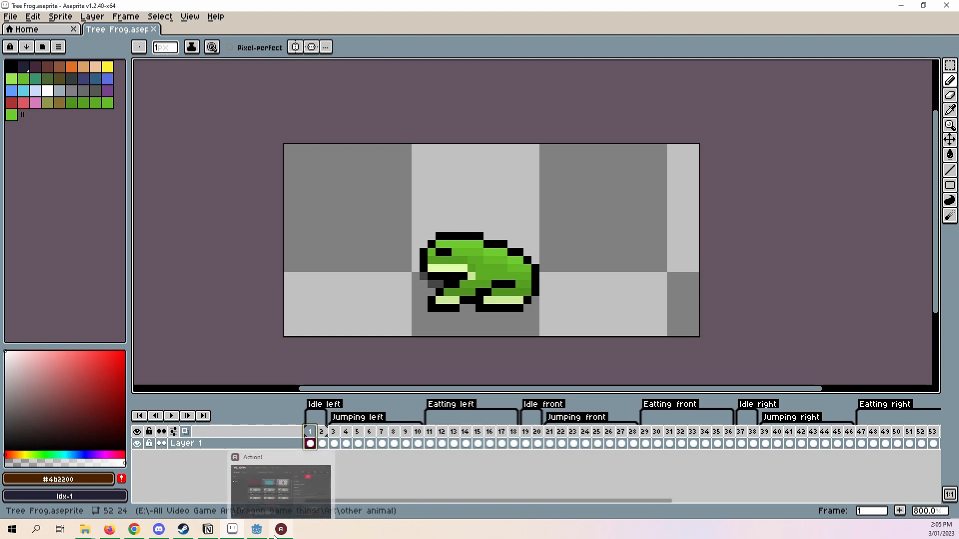
- Return to Godot, set the length of Jumping Back to 0.8 s, and play and scrub through the animation
{"action": "left_click", "coordinate": [256, 529]}
{"action": "left_click", "coordinate": [752, 412]}
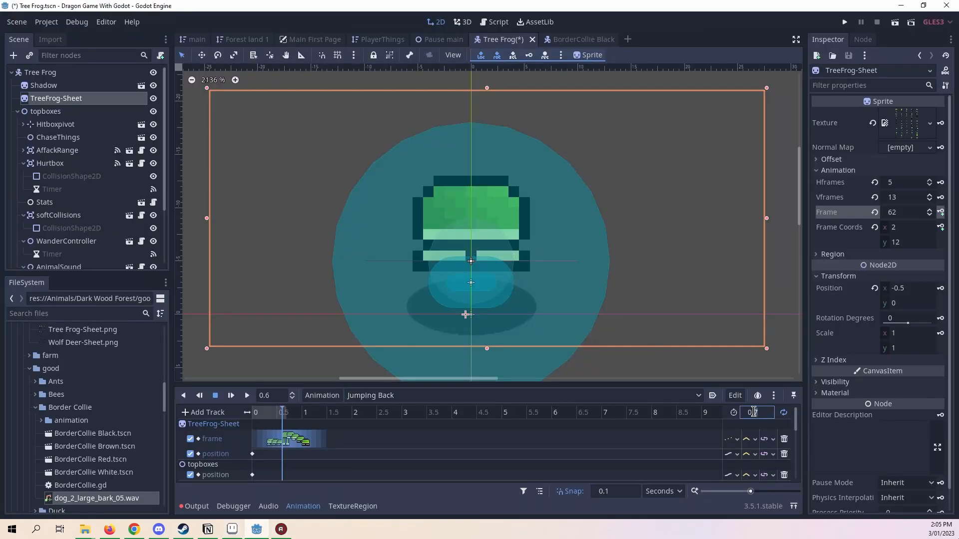
{"action": "key", "text": "Return"}
{"action": "left_click_drag", "start_coordinate": [277, 409], "coordinate": [233, 406]}
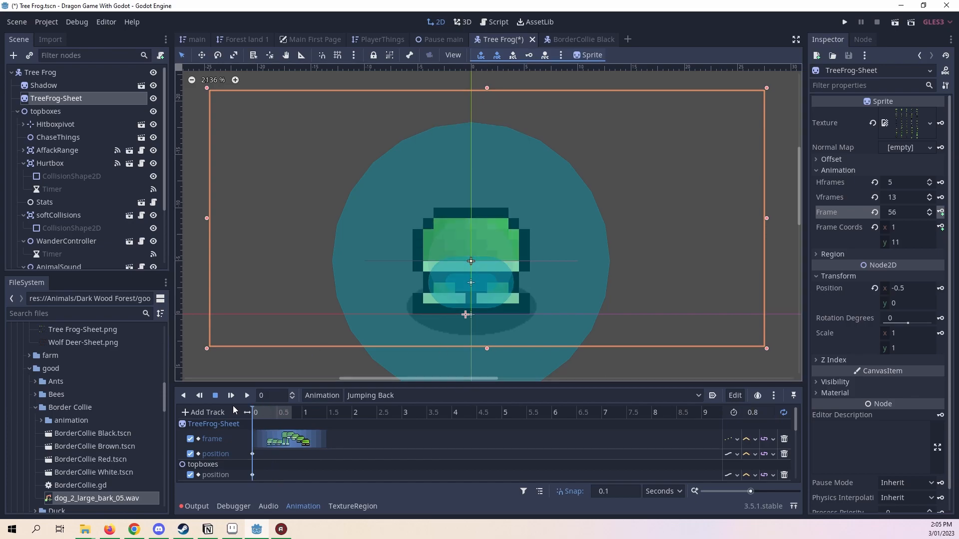
{"action": "left_click", "coordinate": [246, 396]}
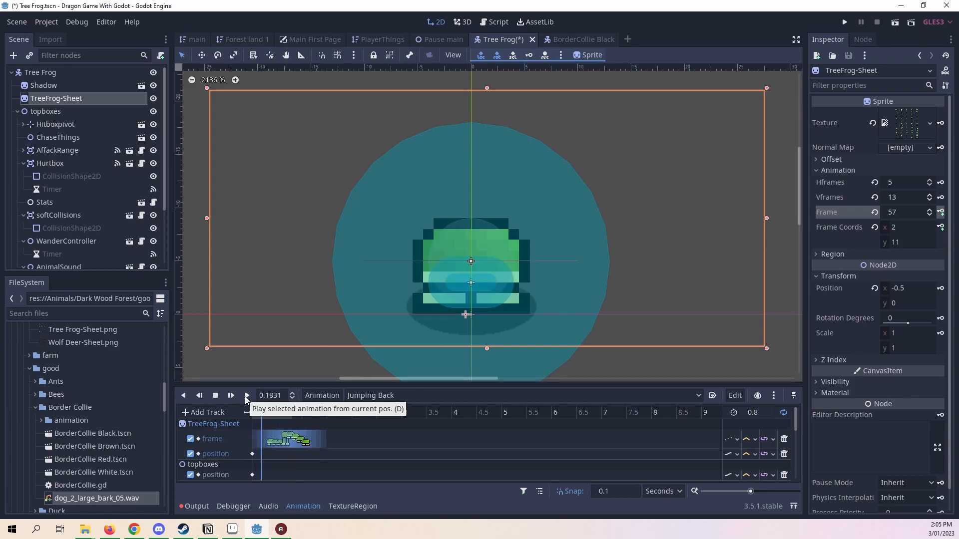
{"action": "left_click", "coordinate": [215, 395]}
{"action": "left_click", "coordinate": [267, 416]}
{"action": "left_click_drag", "start_coordinate": [266, 417], "coordinate": [236, 412]}
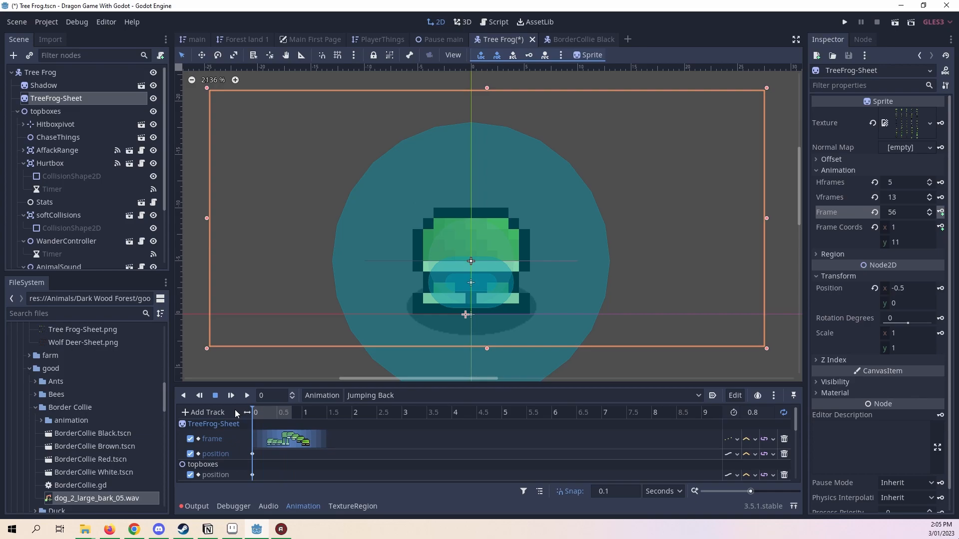
{"action": "left_click", "coordinate": [266, 415]}
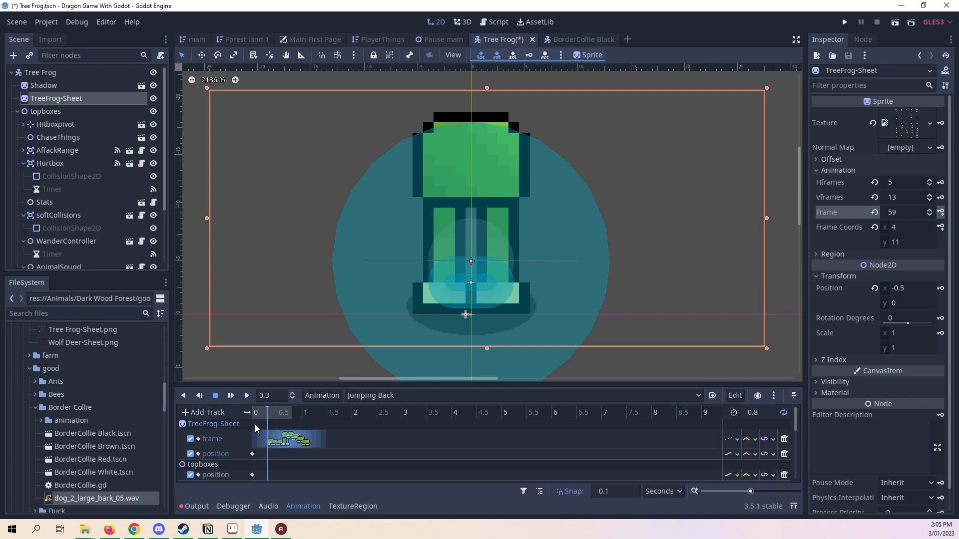
- Duplicate all the position and scale keys at the start of Jumping Back to 0.8 s
{"action": "left_click", "coordinate": [292, 412]}
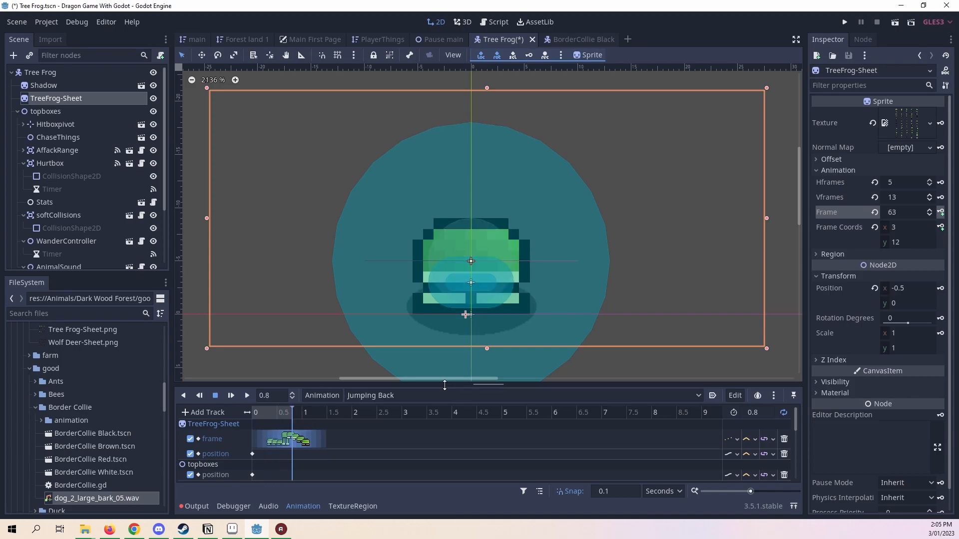
{"action": "left_click_drag", "start_coordinate": [444, 388], "coordinate": [424, 146]}
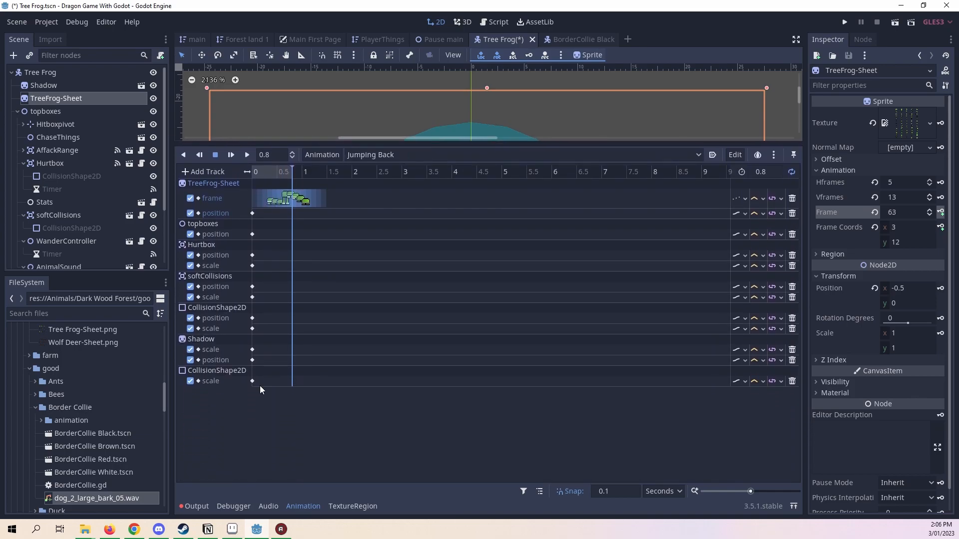
{"action": "left_click_drag", "start_coordinate": [311, 464], "coordinate": [234, 219]}
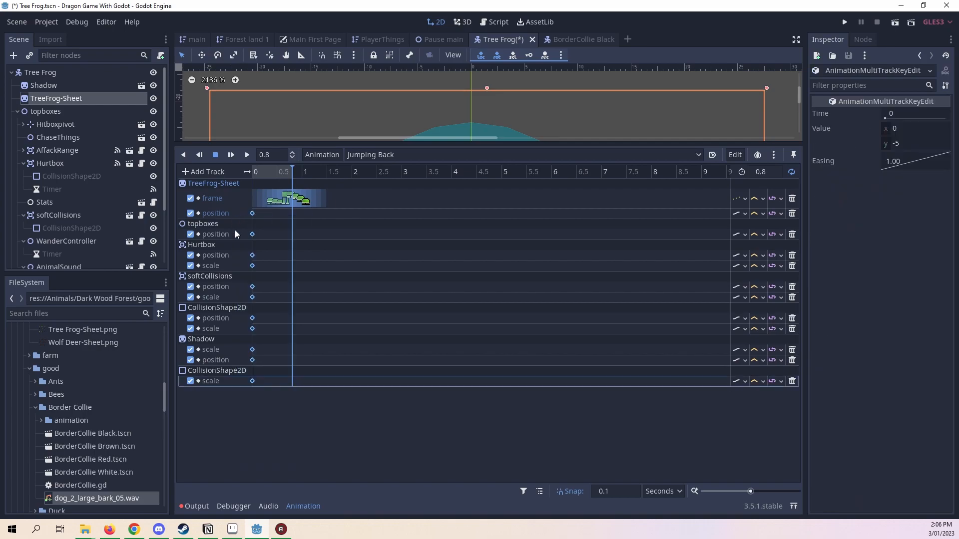
{"action": "key", "text": "ctrl+d"}
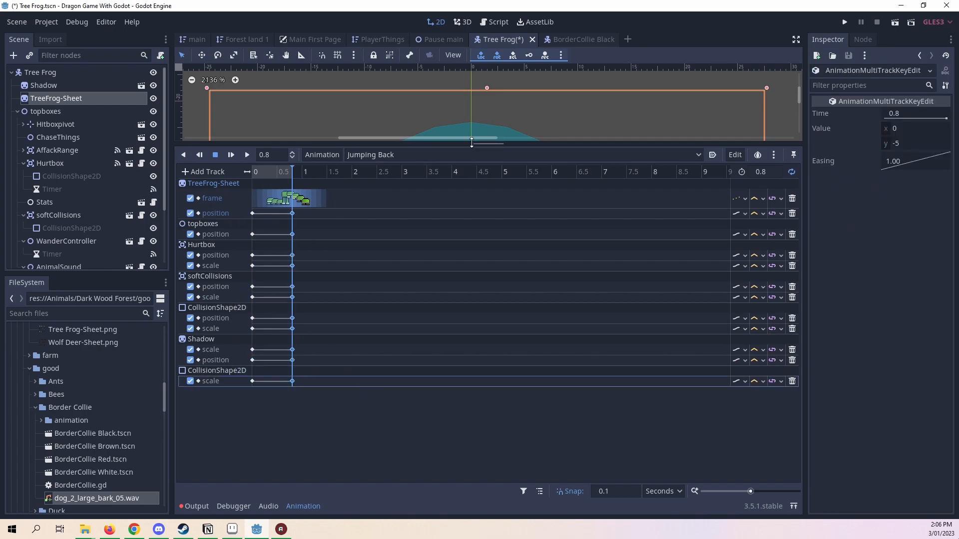
{"action": "left_click_drag", "start_coordinate": [472, 146], "coordinate": [474, 408]}
- Raise the topboxes node to position y -10 and key its position at 0.3 s
{"action": "mouse_move", "coordinate": [281, 413]}
{"action": "left_mouse_down"}
{"action": "mouse_move", "coordinate": [259, 409]}
{"action": "mouse_move", "coordinate": [268, 413]}
{"action": "left_mouse_up"}
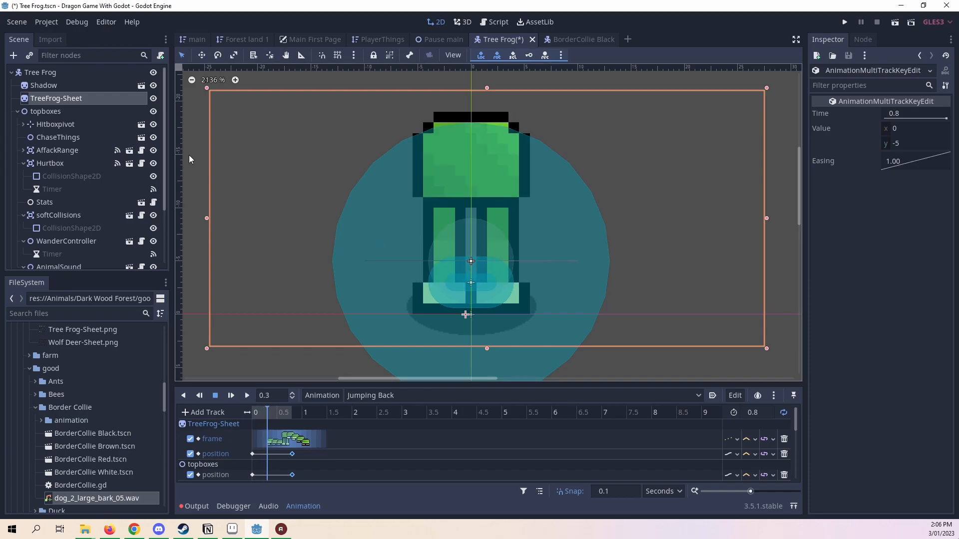
{"action": "left_click", "coordinate": [63, 111]}
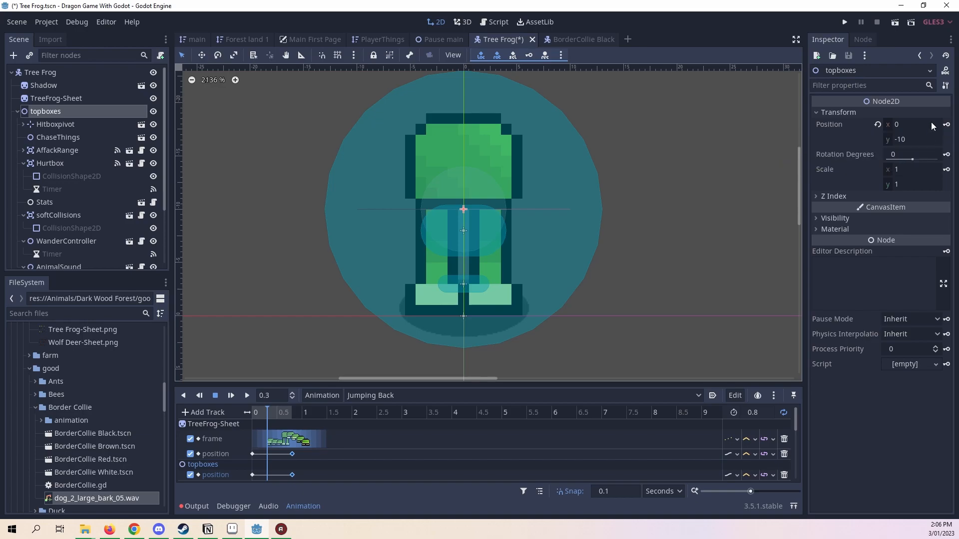
{"action": "left_click", "coordinate": [946, 124]}
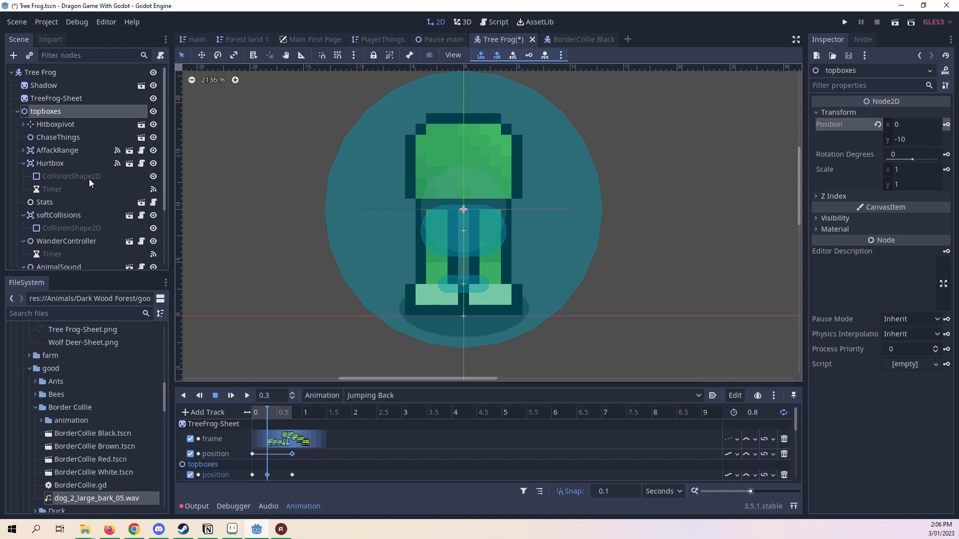
- Move the frog's root-level CollisionShape2D up to position y -8 and key its position and scale at 0.3 s
{"action": "scroll", "coordinate": [90, 185], "scroll_direction": "down", "scroll_amount": 3}
{"action": "left_click", "coordinate": [100, 256]}
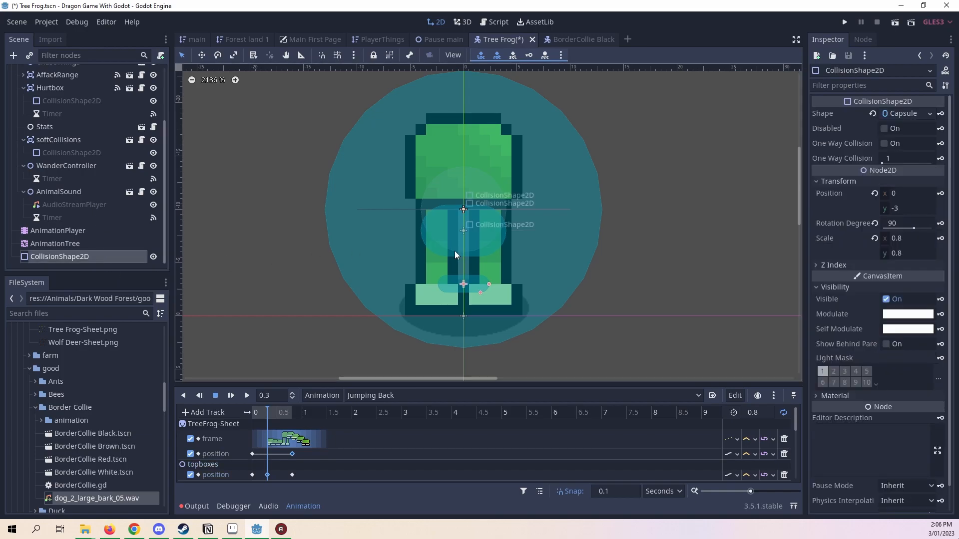
{"action": "key", "text": "Up"}
{"action": "key", "text": "Up"}
{"action": "key", "text": "Up"}
{"action": "key", "text": "Up"}
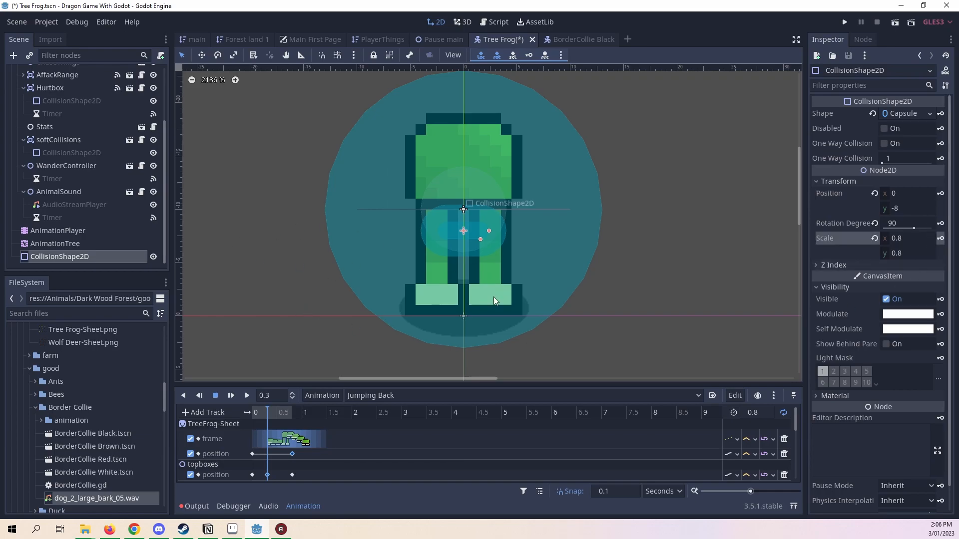
- Scrub through Jumping Back and set the topboxes position track's update mode to Discrete
{"action": "left_click", "coordinate": [274, 412]}
{"action": "left_click", "coordinate": [280, 412]}
{"action": "left_click_drag", "start_coordinate": [278, 412], "coordinate": [215, 412]}
{"action": "scroll", "coordinate": [335, 425], "scroll_direction": "down", "scroll_amount": 6}
{"action": "scroll", "coordinate": [342, 436], "scroll_direction": "up", "scroll_amount": 2}
{"action": "left_click", "coordinate": [730, 452]}
{"action": "left_click", "coordinate": [744, 480]}
{"action": "left_click", "coordinate": [270, 412]}
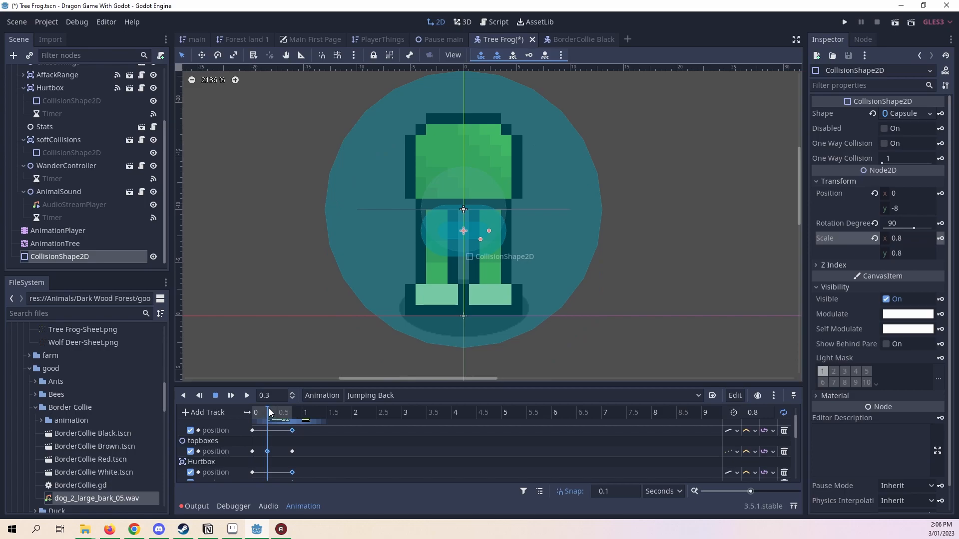
- Move the end keys of all the position and scale tracks in Jumping Back to 0.7 s
{"action": "left_click_drag", "start_coordinate": [270, 412], "coordinate": [287, 412]}
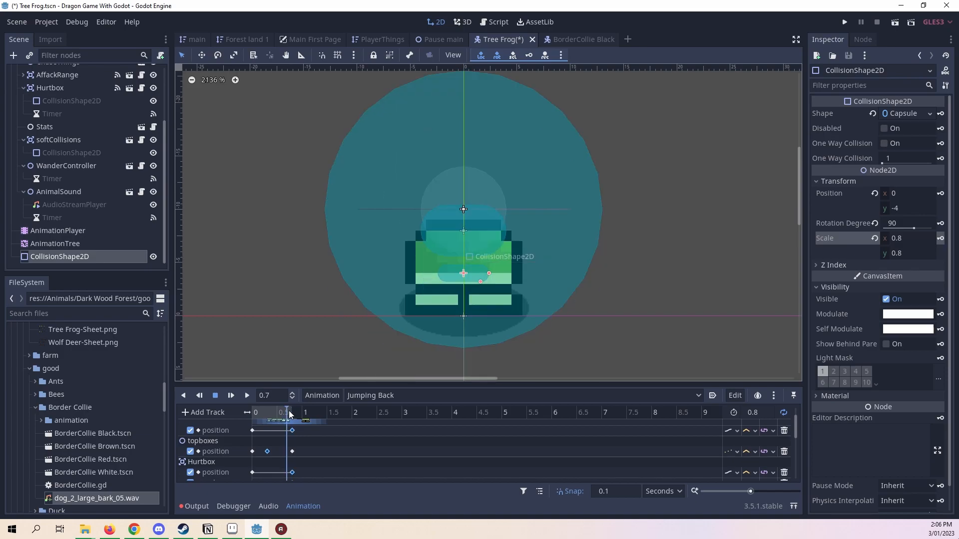
{"action": "scroll", "coordinate": [329, 440], "scroll_direction": "down", "scroll_amount": 3}
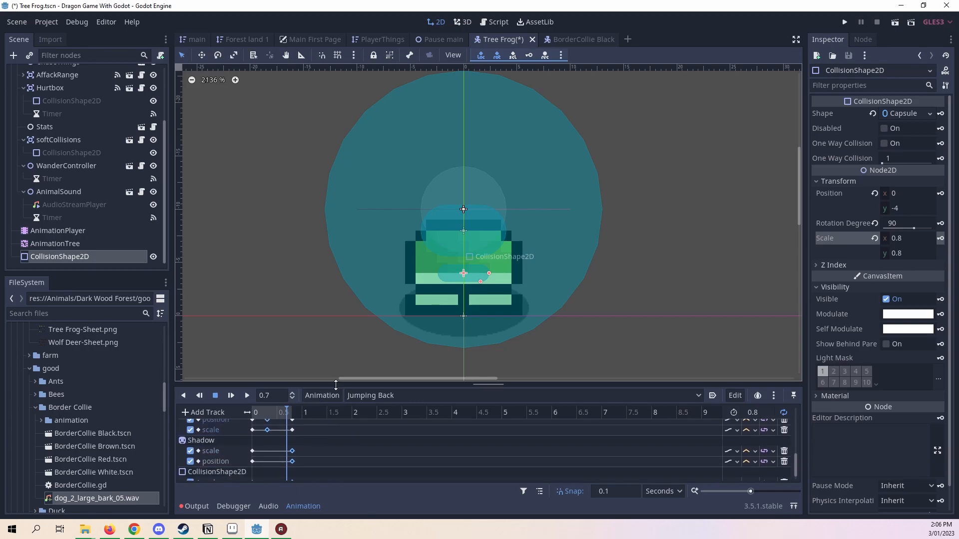
{"action": "left_click_drag", "start_coordinate": [336, 385], "coordinate": [335, 108]}
{"action": "left_click_drag", "start_coordinate": [338, 411], "coordinate": [290, 172]}
{"action": "left_click_drag", "start_coordinate": [326, 410], "coordinate": [287, 177]}
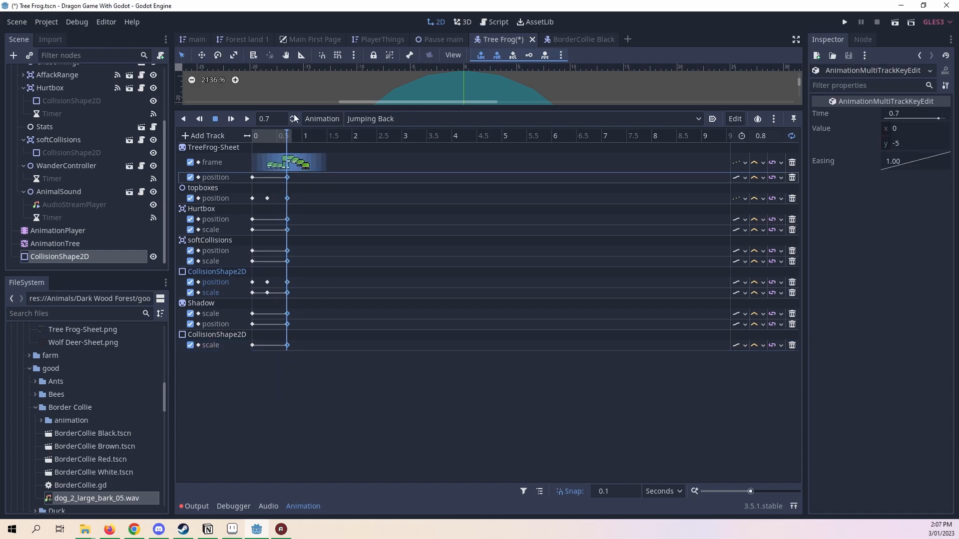
{"action": "left_click_drag", "start_coordinate": [295, 108], "coordinate": [292, 413]}
{"action": "left_click", "coordinate": [262, 412]}
{"action": "scroll", "coordinate": [330, 437], "scroll_direction": "down", "scroll_amount": 5}
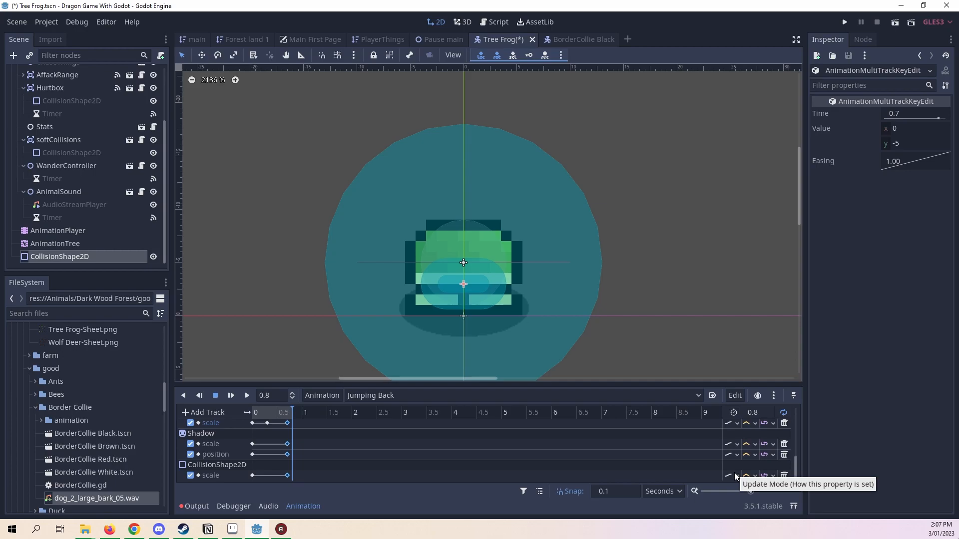
- Set the update mode of the root-level CollisionShape2D's position and scale tracks to Discrete
{"action": "scroll", "coordinate": [735, 473], "scroll_direction": "up", "scroll_amount": 2}
{"action": "scroll", "coordinate": [62, 180], "scroll_direction": "up", "scroll_amount": 5}
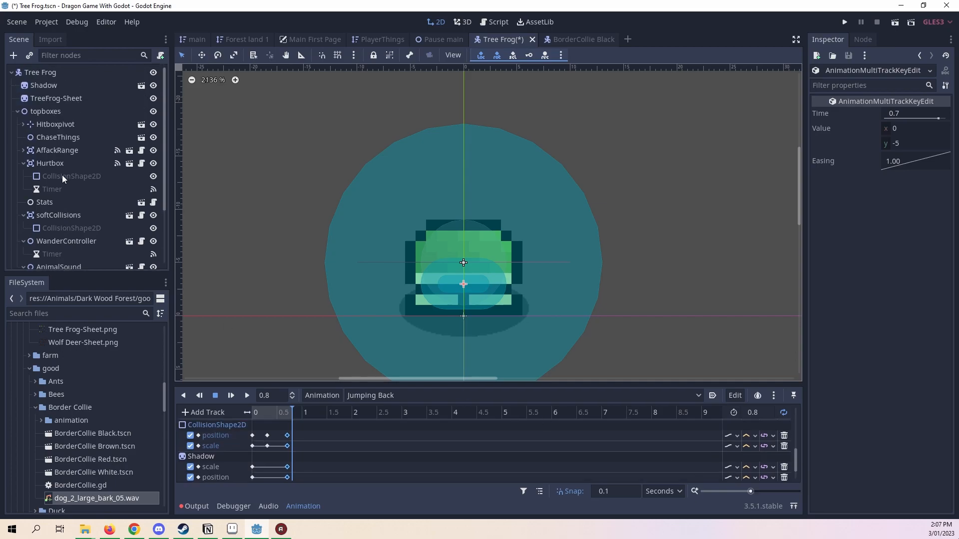
{"action": "scroll", "coordinate": [59, 165], "scroll_direction": "down", "scroll_amount": 4}
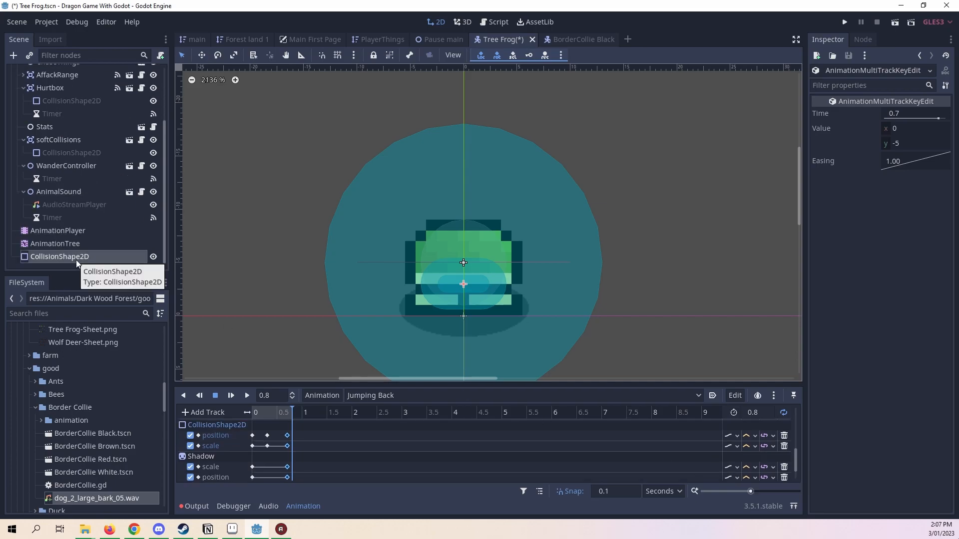
{"action": "left_click", "coordinate": [733, 451]}
{"action": "left_click", "coordinate": [739, 470]}
{"action": "left_click", "coordinate": [729, 438]}
{"action": "left_click", "coordinate": [743, 473]}
{"action": "scroll", "coordinate": [637, 449], "scroll_direction": "up", "scroll_amount": 5}
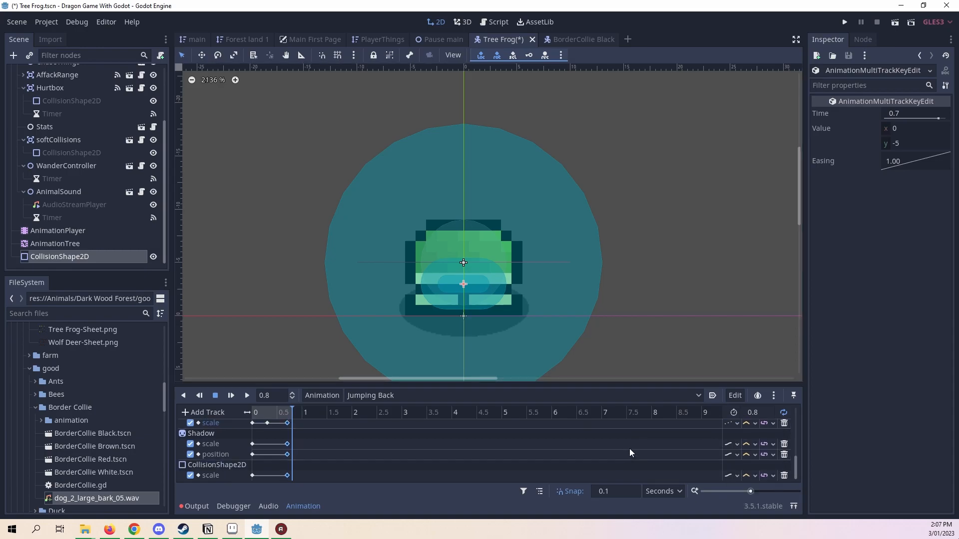
- Play back Jumping Back to check the hitbox and shadow movement, and return the playhead to the start
{"action": "scroll", "coordinate": [626, 440], "scroll_direction": "up", "scroll_amount": 1}
{"action": "left_click_drag", "start_coordinate": [294, 416], "coordinate": [222, 405]}
{"action": "left_click", "coordinate": [247, 395]}
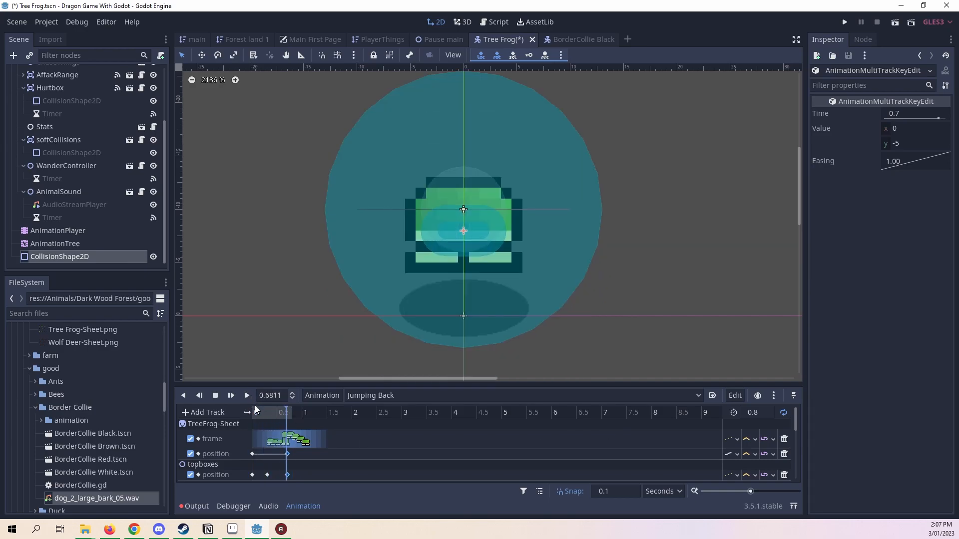
{"action": "left_click", "coordinate": [220, 397]}
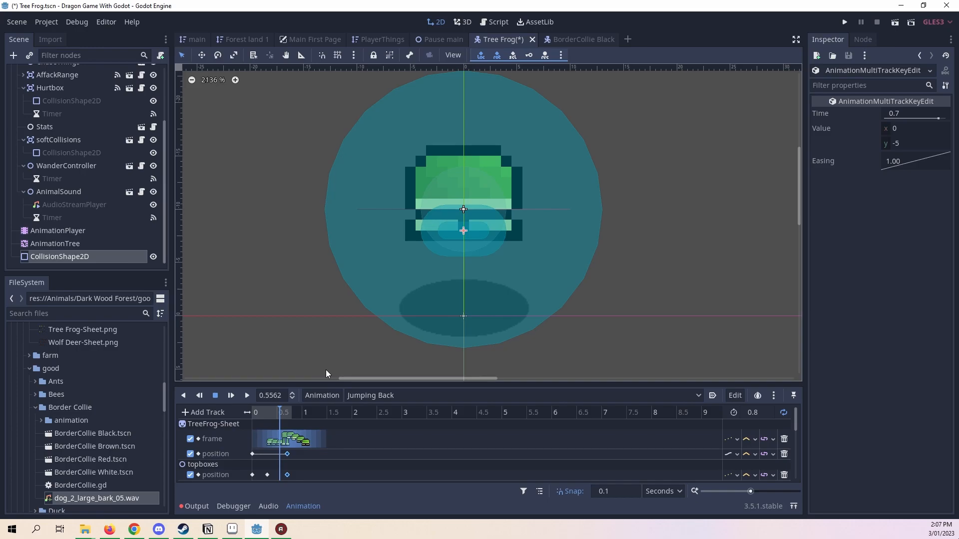
{"action": "mouse_move", "coordinate": [261, 411]}
{"action": "left_mouse_down"}
{"action": "mouse_move", "coordinate": [239, 404]}
{"action": "mouse_move", "coordinate": [292, 411]}
{"action": "mouse_move", "coordinate": [251, 410]}
{"action": "left_mouse_up"}
{"action": "left_click", "coordinate": [214, 396]}
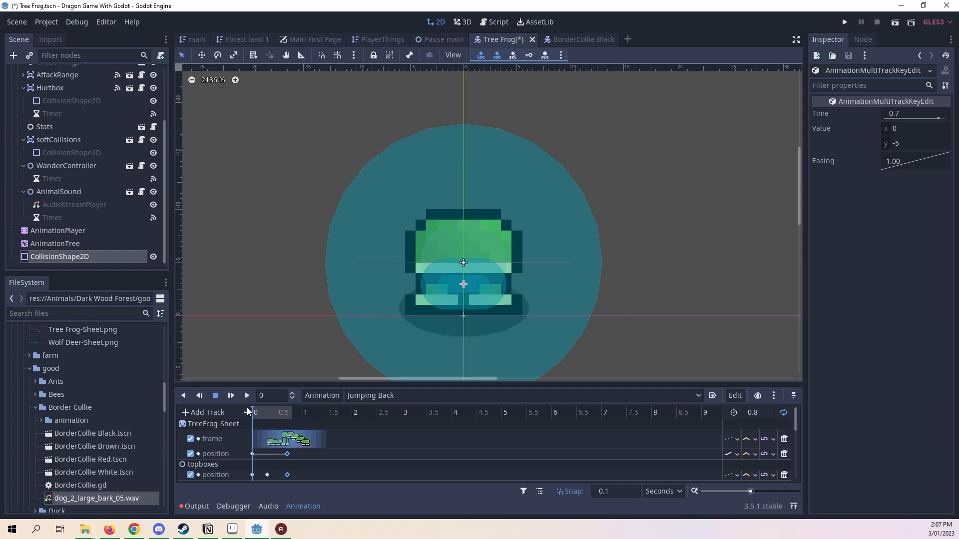
{"action": "left_click", "coordinate": [450, 331]}
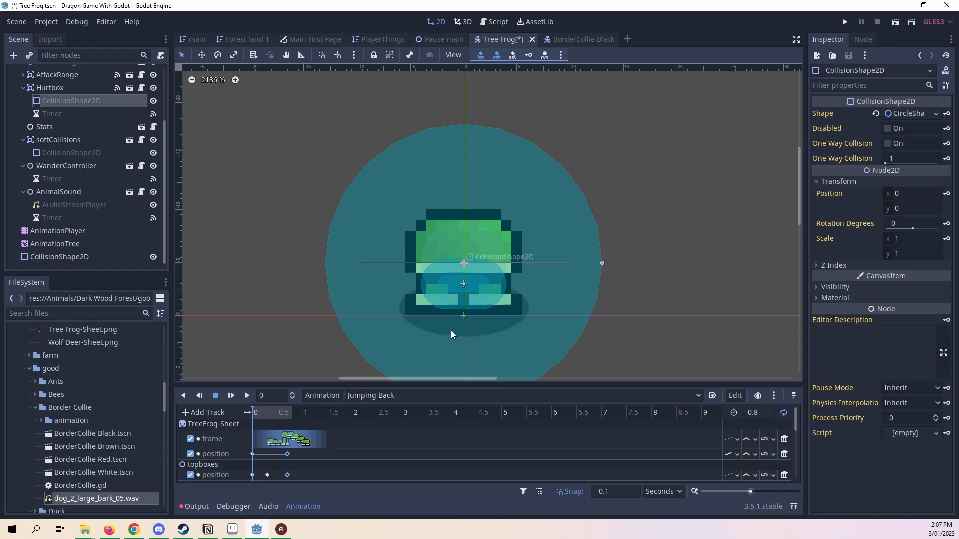
- Shrink the Shadow sprite to scale 0.094 with position y -1 at 0.1 s, and key its position and scale
{"action": "left_click", "coordinate": [256, 411]}
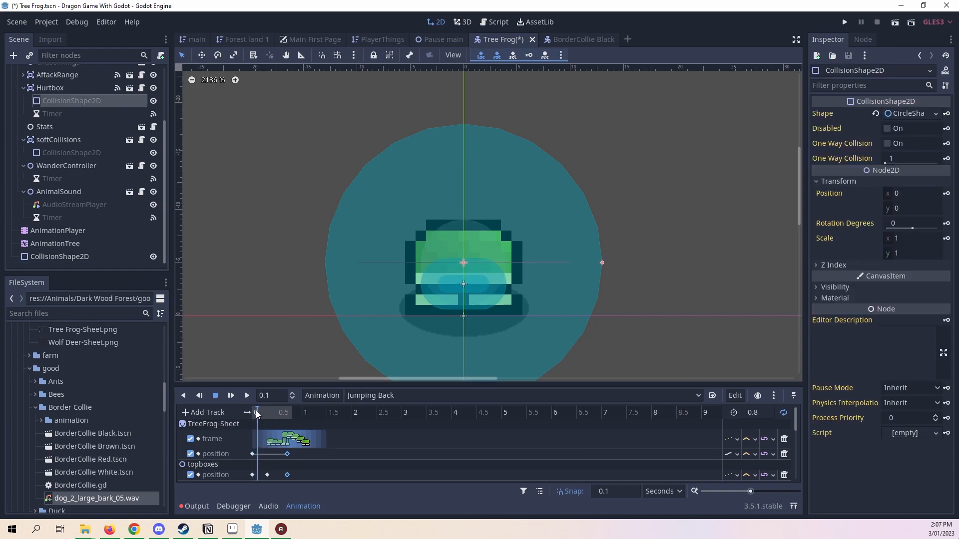
{"action": "scroll", "coordinate": [64, 100], "scroll_direction": "up", "scroll_amount": 5}
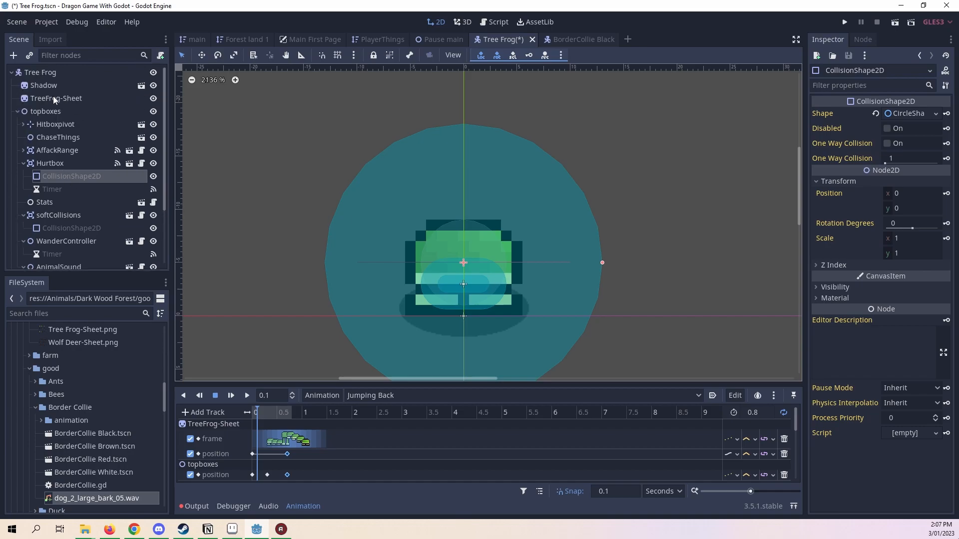
{"action": "left_click", "coordinate": [23, 164]}
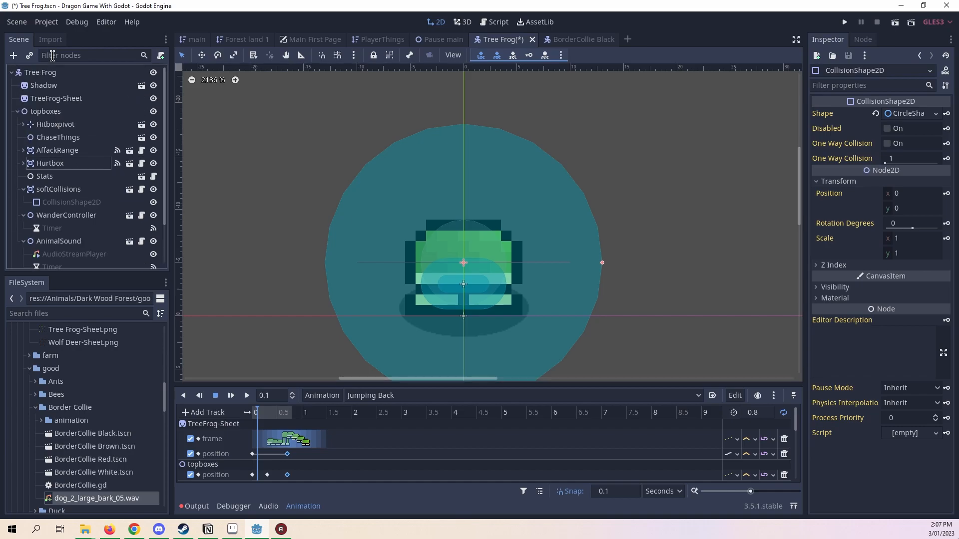
{"action": "left_click", "coordinate": [69, 99]}
{"action": "left_click", "coordinate": [50, 86]}
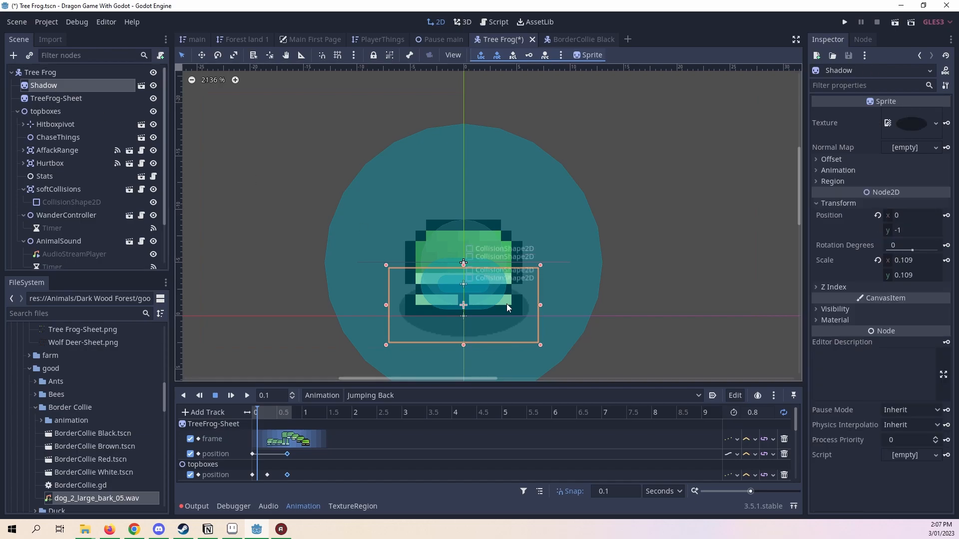
{"action": "left_click_drag", "start_coordinate": [541, 345], "coordinate": [530, 340]}
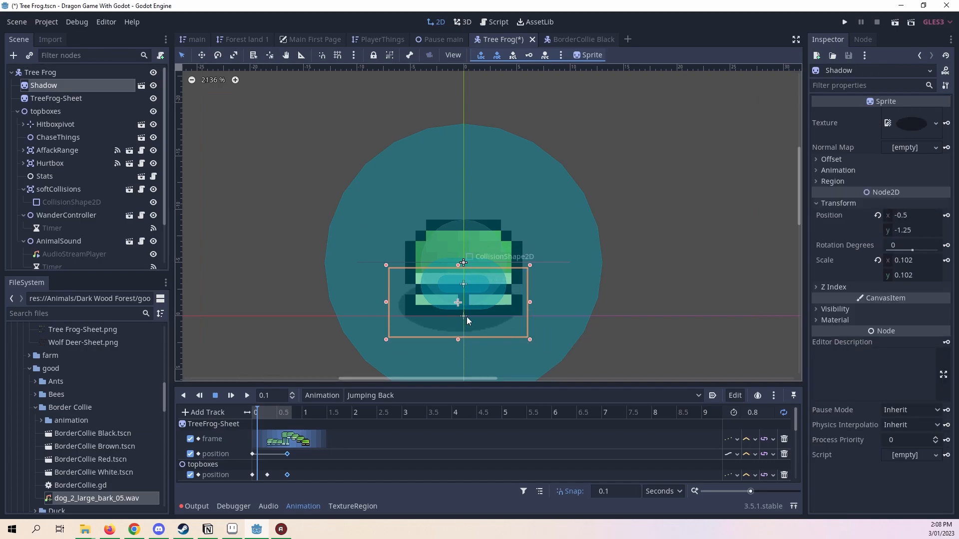
{"action": "left_click_drag", "start_coordinate": [386, 265], "coordinate": [396, 270]}
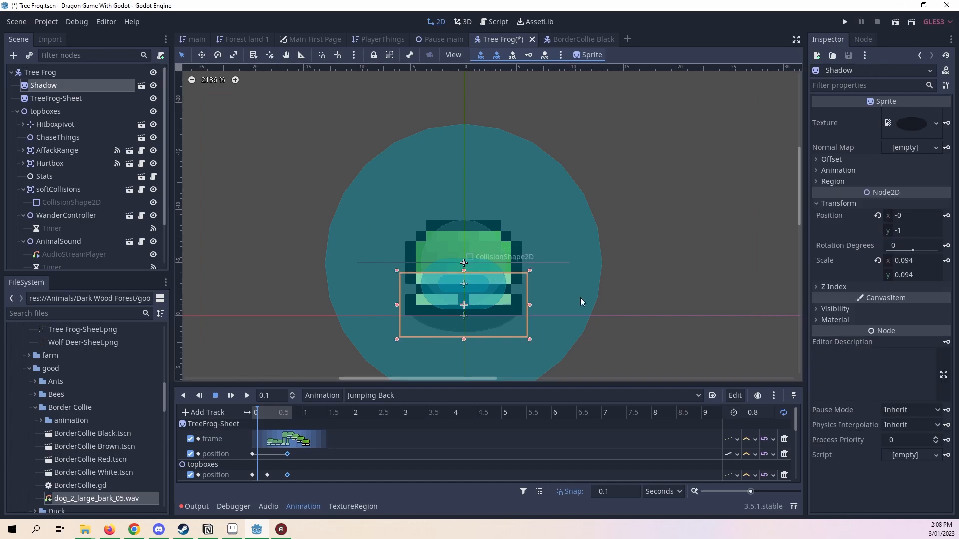
{"action": "left_click", "coordinate": [945, 214]}
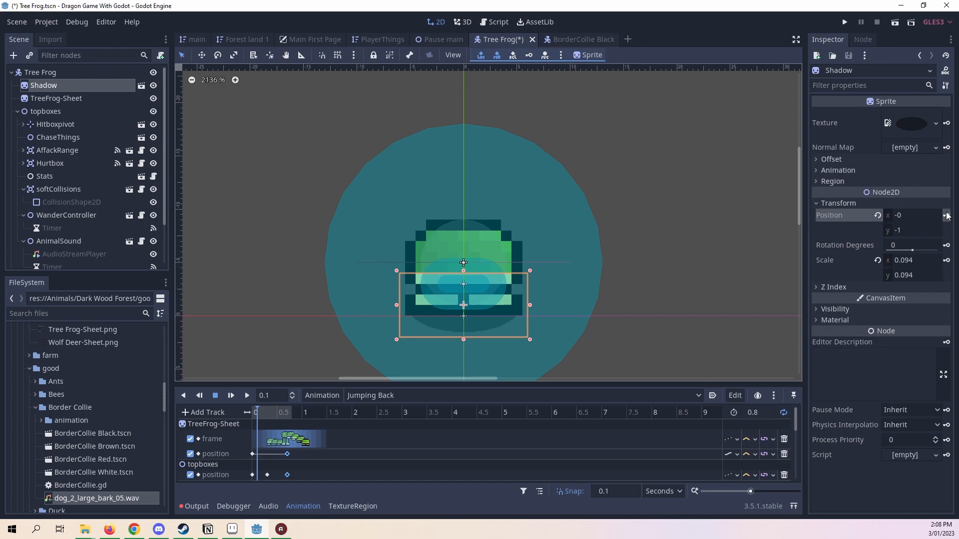
{"action": "left_click", "coordinate": [946, 260]}
- Stretch the Shadow sprite to scale 0.109 by 0.172 at position y -2.5 at 0.3 s, and key its position and scale
{"action": "left_click", "coordinate": [263, 413]}
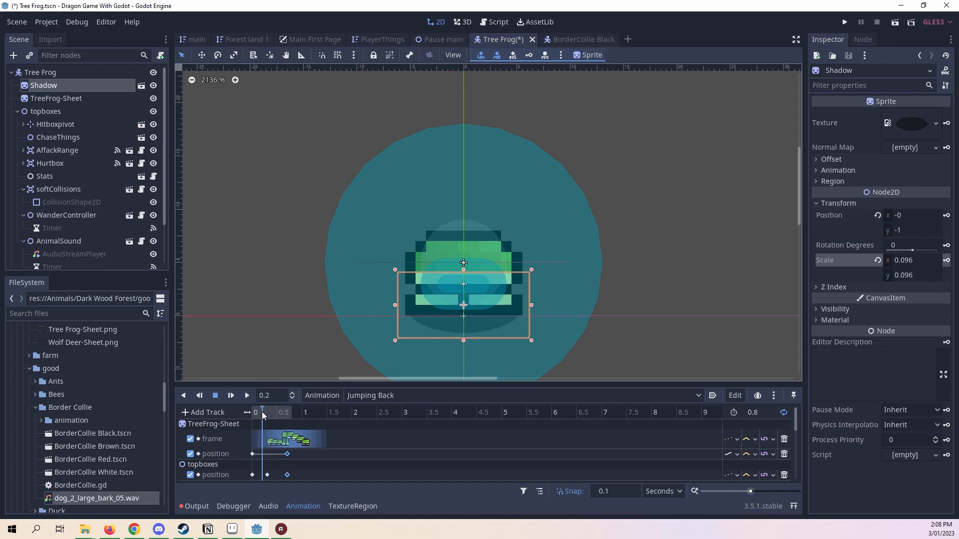
{"action": "left_click_drag", "start_coordinate": [263, 415], "coordinate": [274, 410]}
{"action": "left_click", "coordinate": [270, 412]}
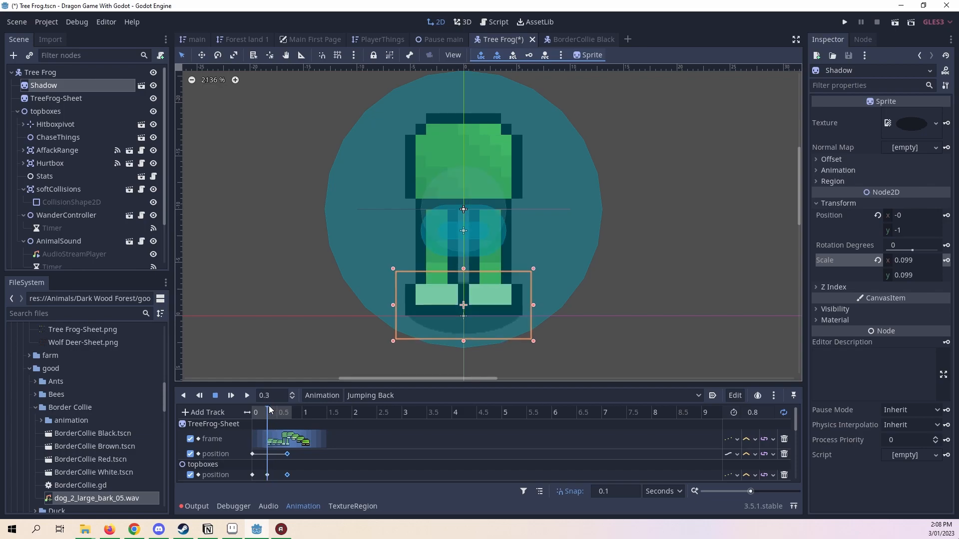
{"action": "left_click_drag", "start_coordinate": [532, 341], "coordinate": [551, 350]}
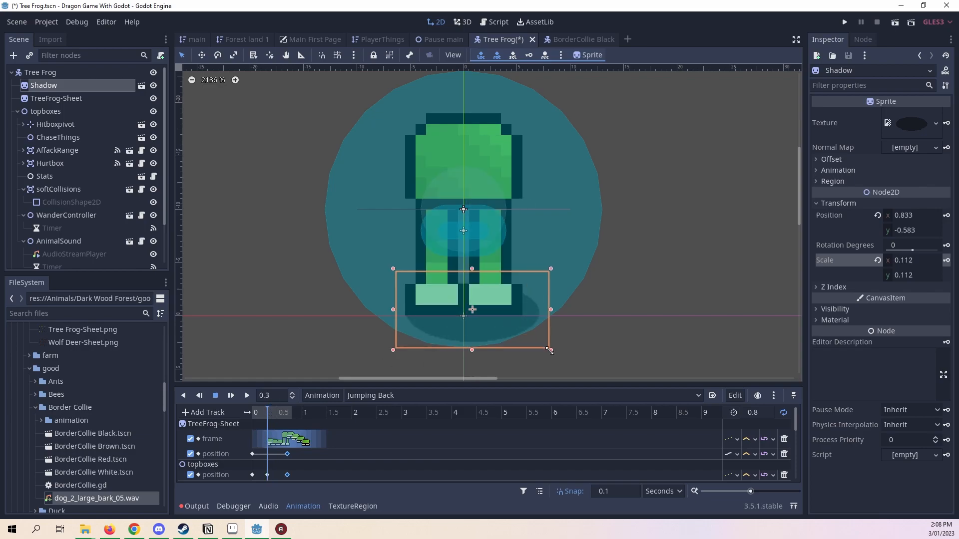
{"action": "left_click", "coordinate": [393, 266]}
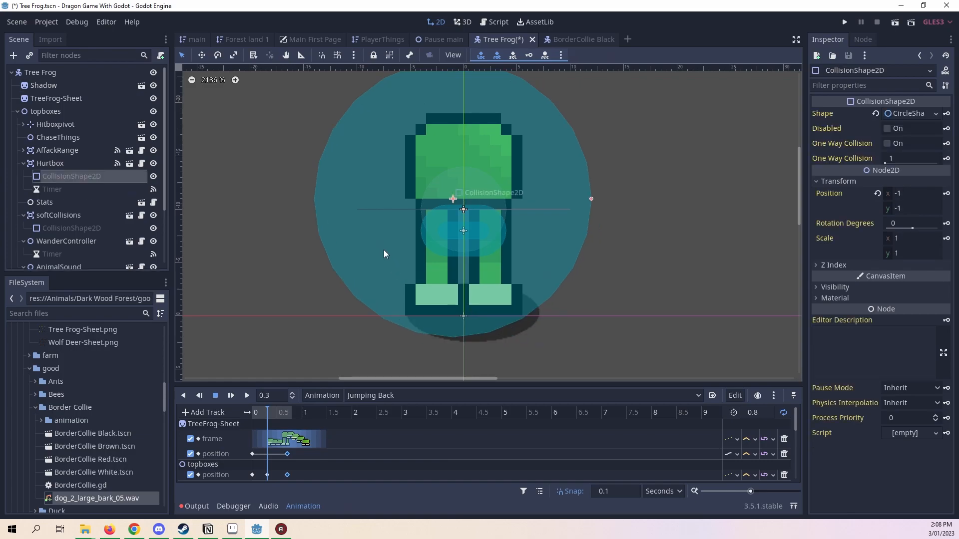
{"action": "left_click", "coordinate": [43, 85]}
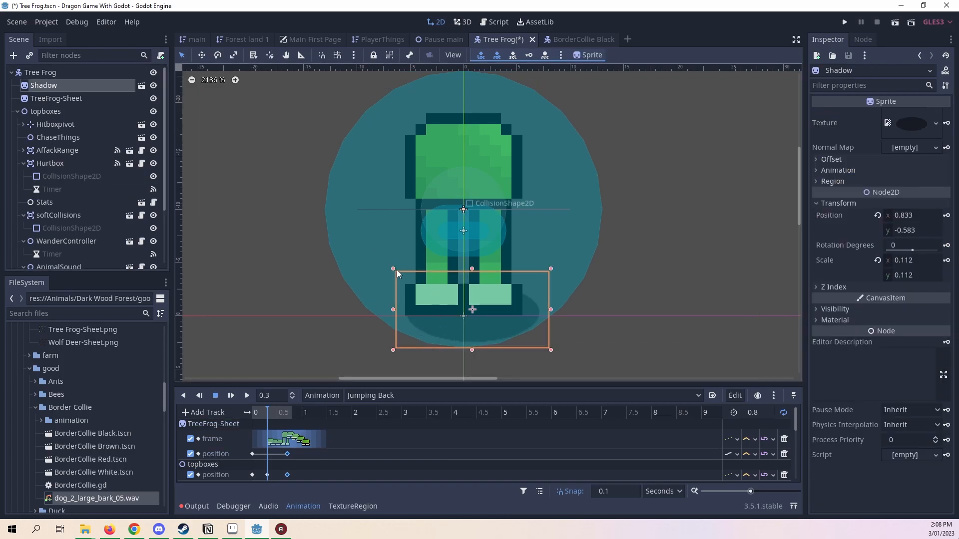
{"action": "left_click_drag", "start_coordinate": [392, 268], "coordinate": [377, 245]}
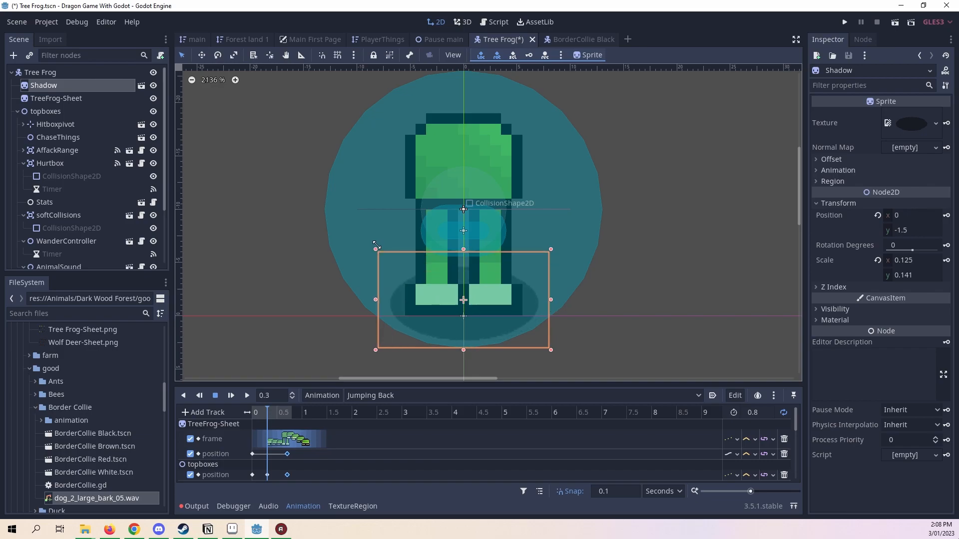
{"action": "left_click_drag", "start_coordinate": [463, 249], "coordinate": [463, 239]}
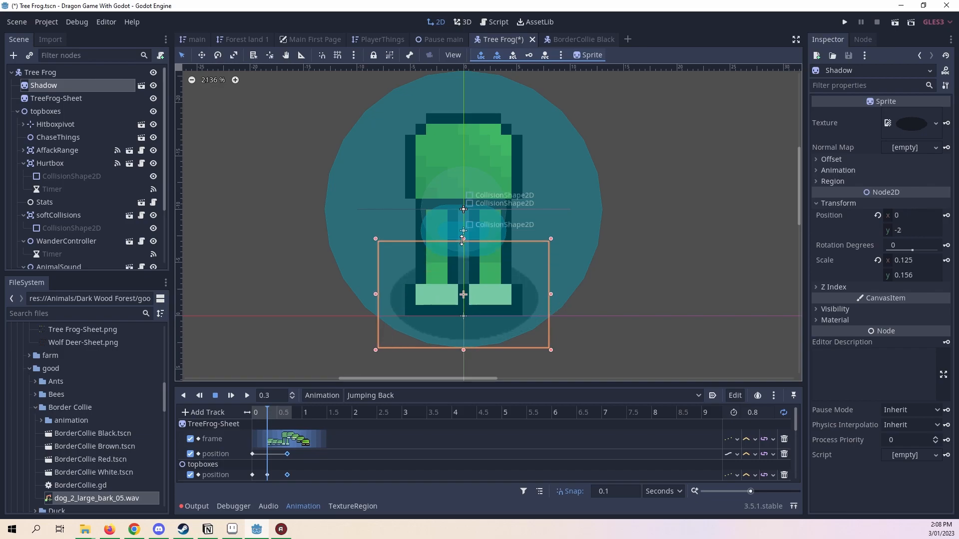
{"action": "left_click_drag", "start_coordinate": [551, 294], "coordinate": [540, 294]}
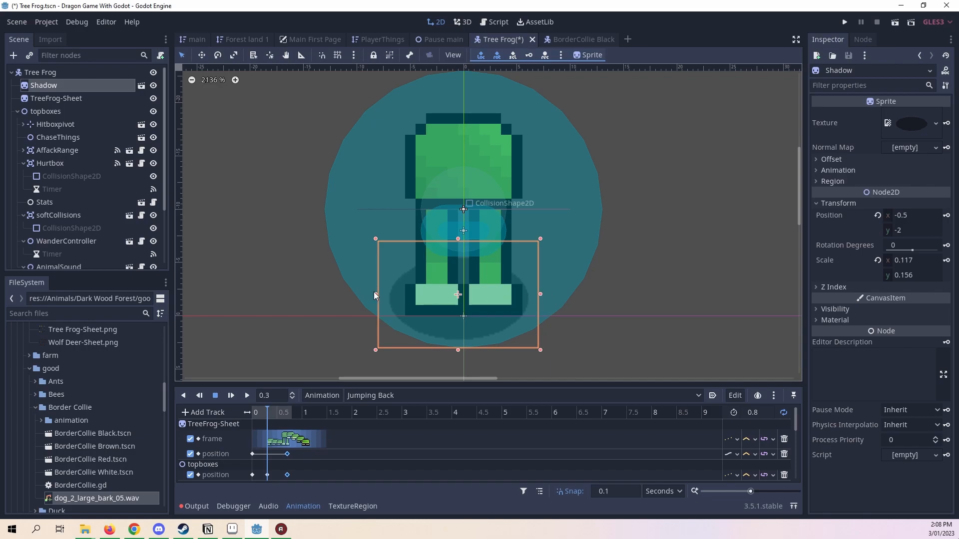
{"action": "left_click_drag", "start_coordinate": [375, 294], "coordinate": [385, 294]}
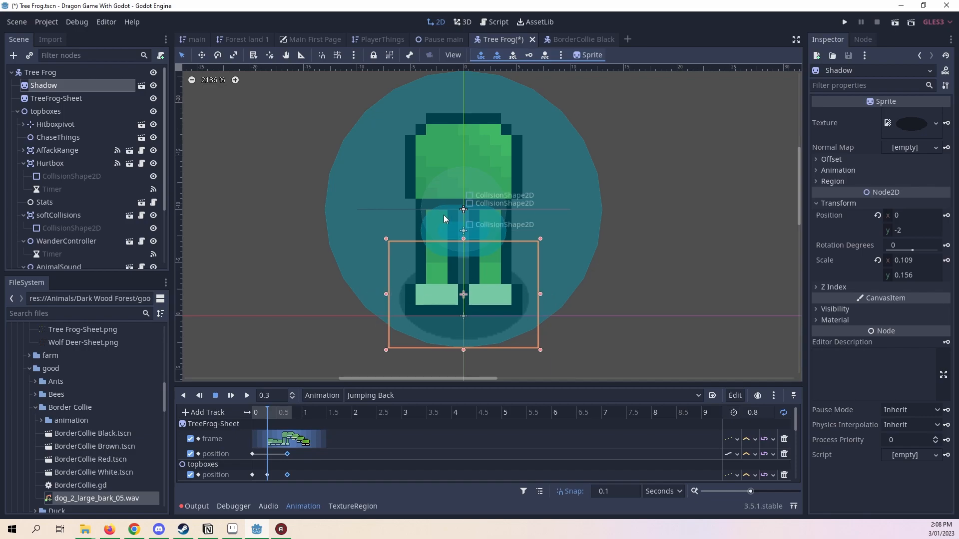
{"action": "left_click_drag", "start_coordinate": [463, 238], "coordinate": [463, 228]}
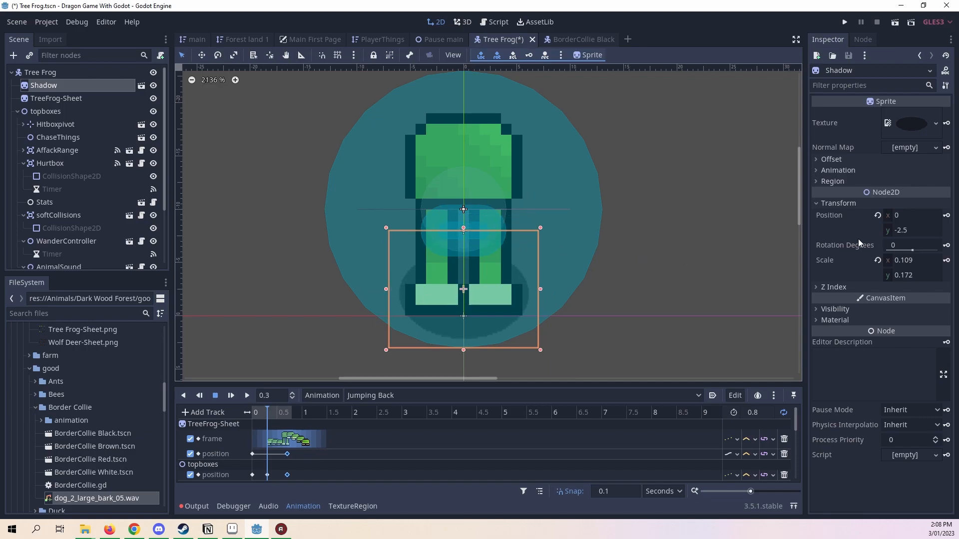
{"action": "left_click", "coordinate": [947, 216]}
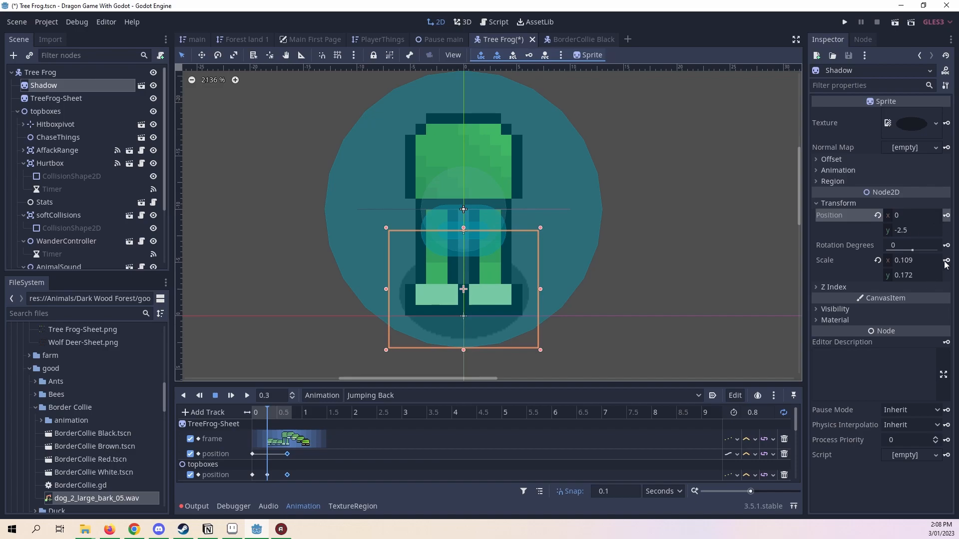
{"action": "left_click", "coordinate": [945, 260]}
- Enlarge the Shadow sprite to scale 0.125 by 0.281 at position y -5 at 0.4 s, and key its position and scale
{"action": "left_click_drag", "start_coordinate": [269, 410], "coordinate": [272, 415]}
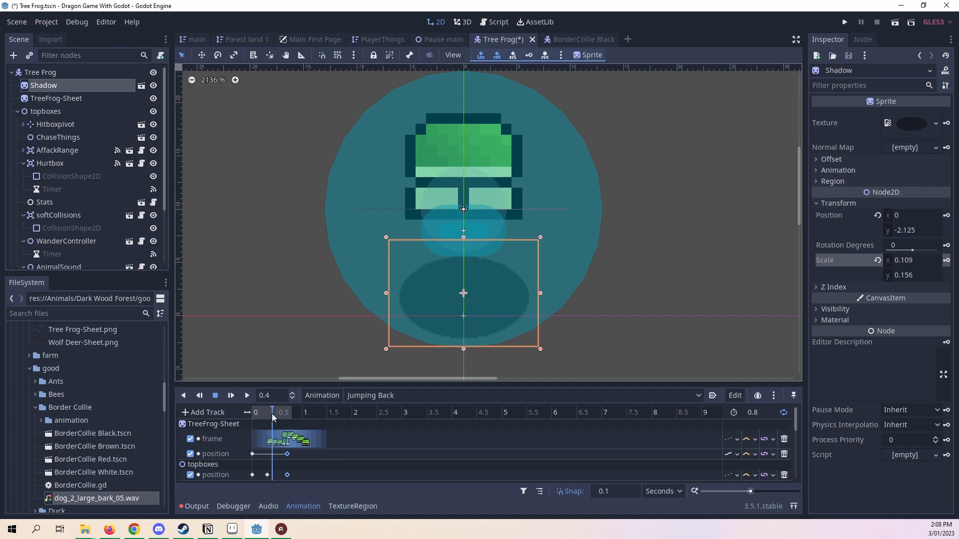
{"action": "left_click_drag", "start_coordinate": [464, 238], "coordinate": [467, 172]}
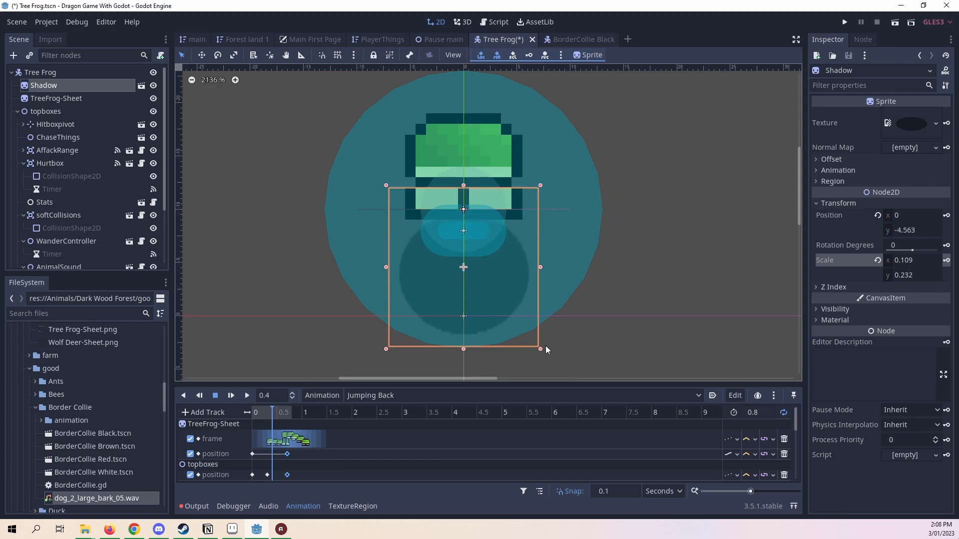
{"action": "left_click_drag", "start_coordinate": [541, 349], "coordinate": [550, 360]}
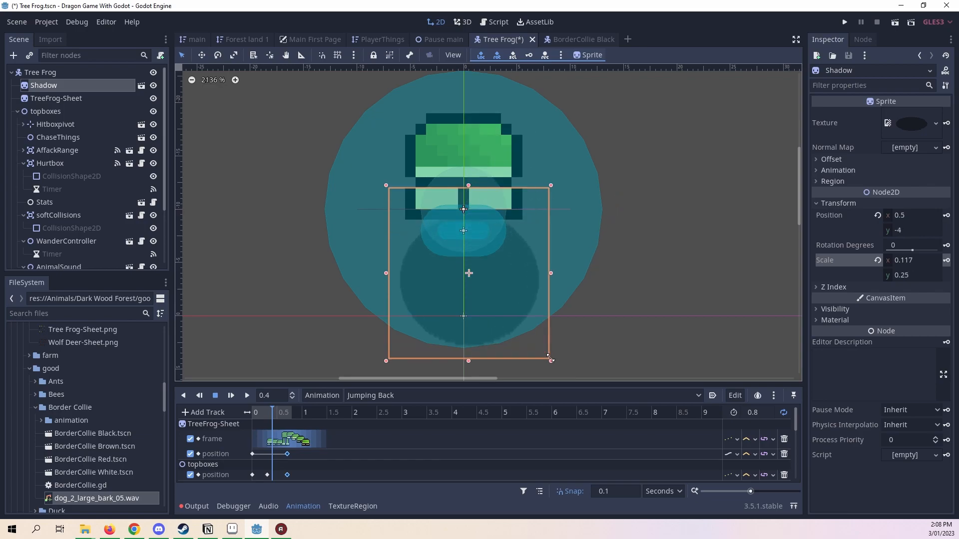
{"action": "left_click", "coordinate": [386, 184]}
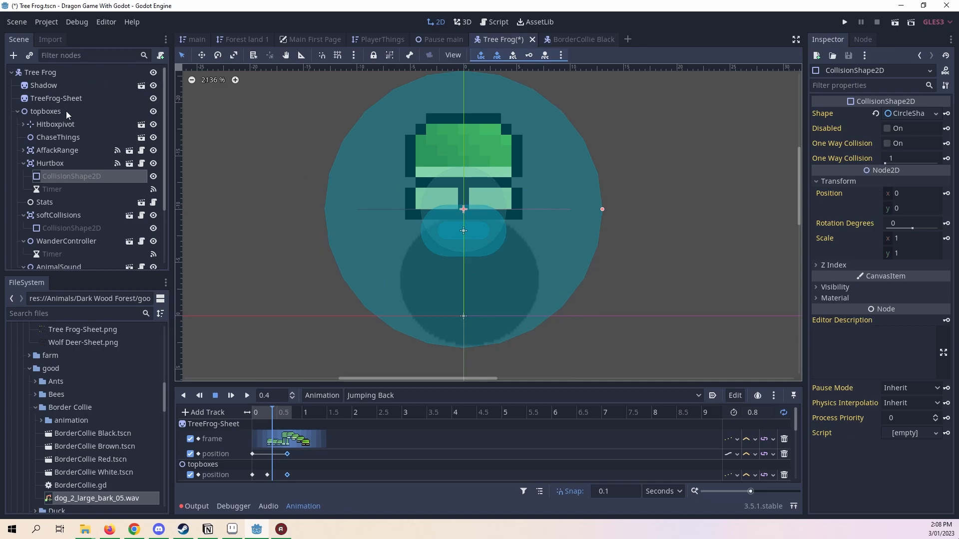
{"action": "left_click", "coordinate": [56, 84]}
{"action": "left_click_drag", "start_coordinate": [387, 184], "coordinate": [374, 167]}
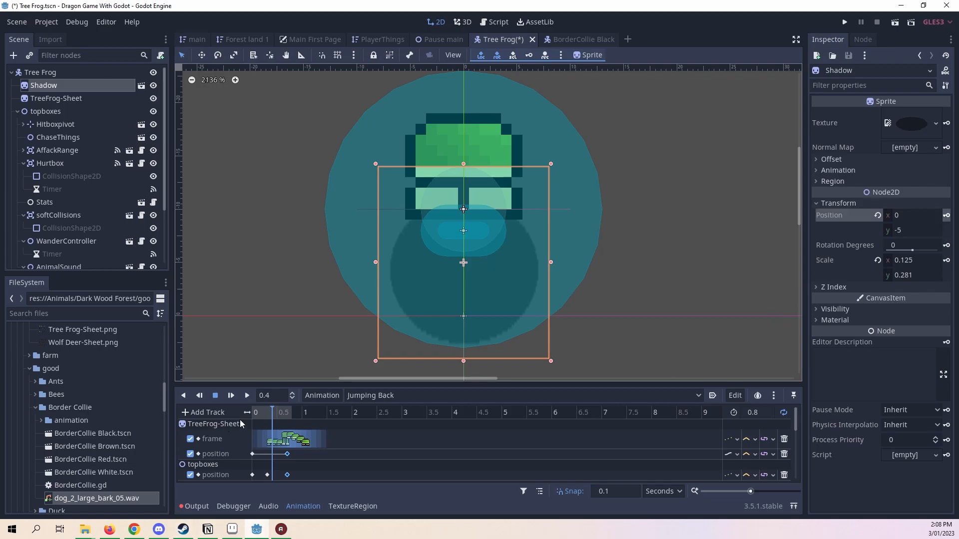
- Resize the Shadow sprite to scale 0.125 by 0.219, move it to position y -5 at 0.6 s, and key its position and scale
{"action": "left_click", "coordinate": [281, 414]}
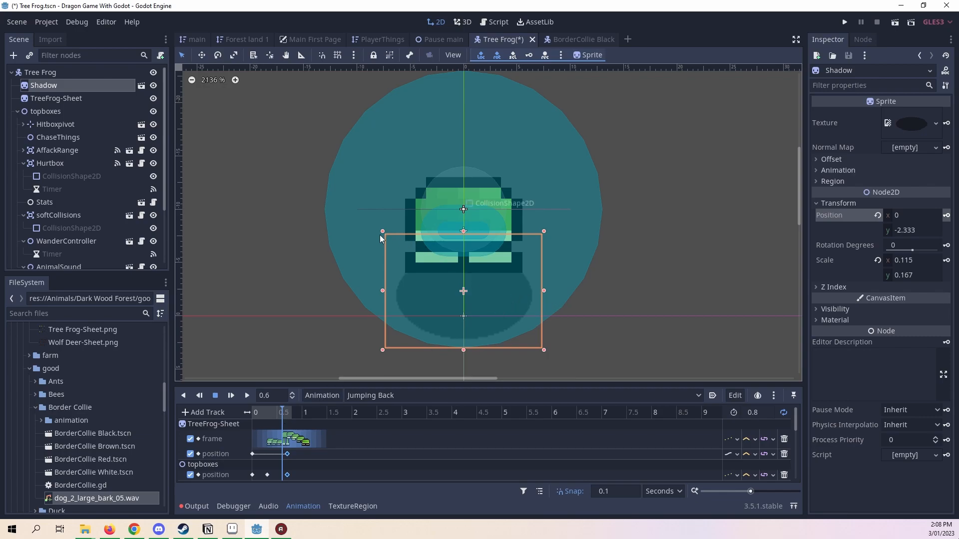
{"action": "left_click_drag", "start_coordinate": [383, 232], "coordinate": [365, 206]}
{"action": "left_click_drag", "start_coordinate": [544, 350], "coordinate": [562, 360]}
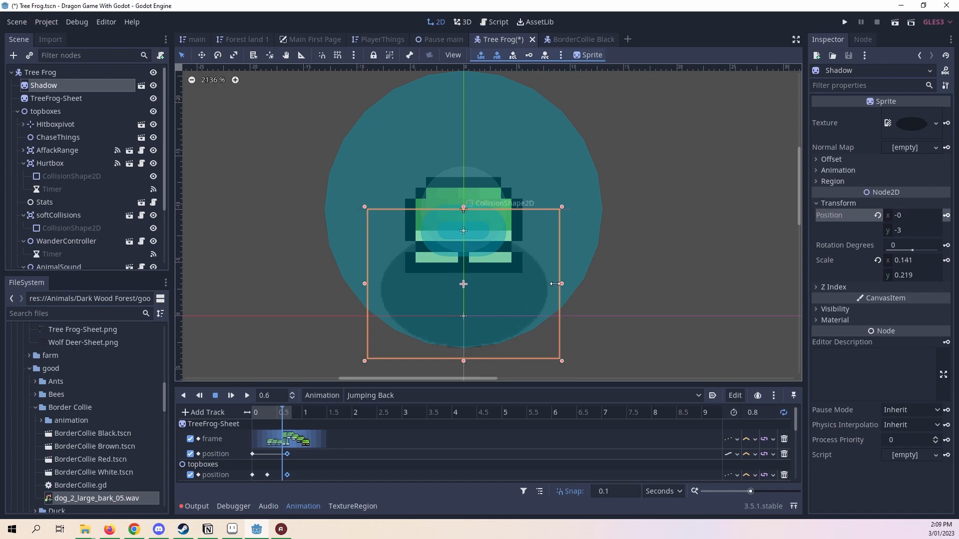
{"action": "left_click_drag", "start_coordinate": [564, 281], "coordinate": [538, 284]}
{"action": "left_click_drag", "start_coordinate": [364, 284], "coordinate": [376, 283]}
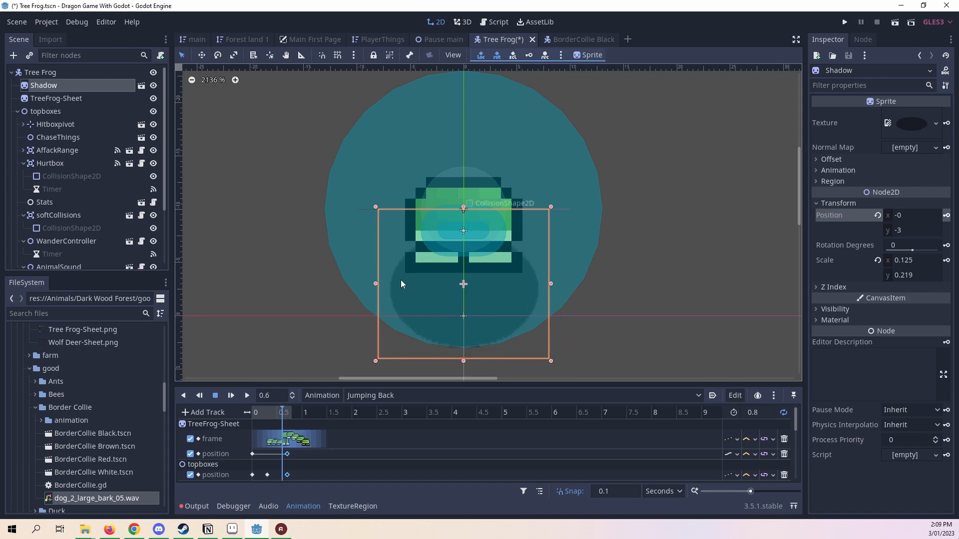
{"action": "key", "text": "Up"}
{"action": "key", "text": "Up"}
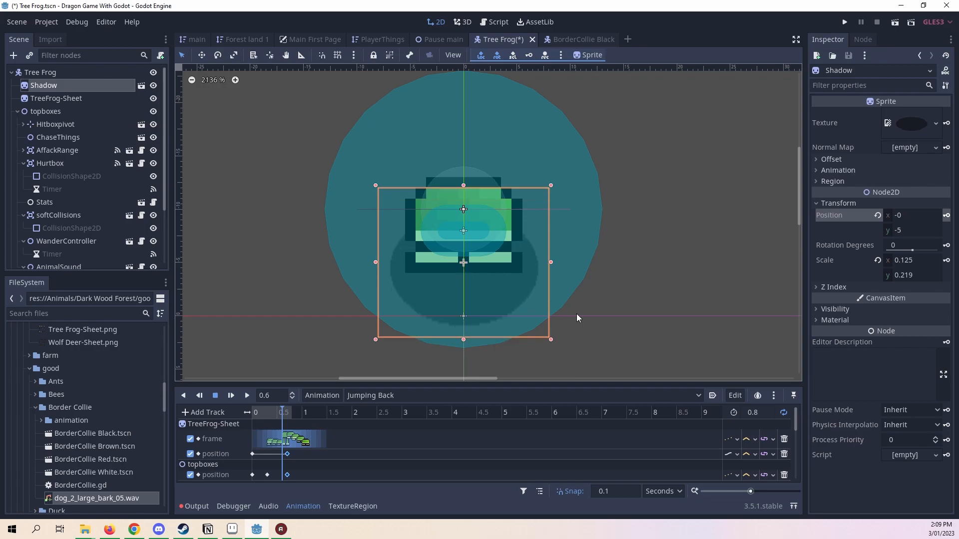
{"action": "key", "text": "Down"}
{"action": "key", "text": "Up"}
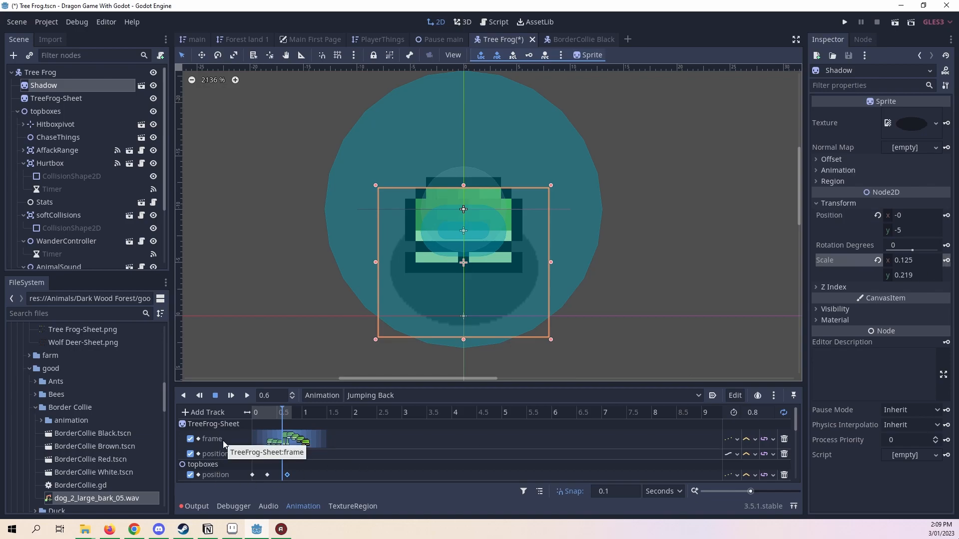
- Shrink the Shadow sprite to scale 0.125 by 0.125 at position y -2 at 0.6 s, and key its position and scale
{"action": "left_click", "coordinate": [274, 412]}
{"action": "mouse_move", "coordinate": [275, 413]}
{"action": "left_mouse_down"}
{"action": "mouse_move", "coordinate": [293, 411]}
{"action": "mouse_move", "coordinate": [284, 410]}
{"action": "left_mouse_up"}
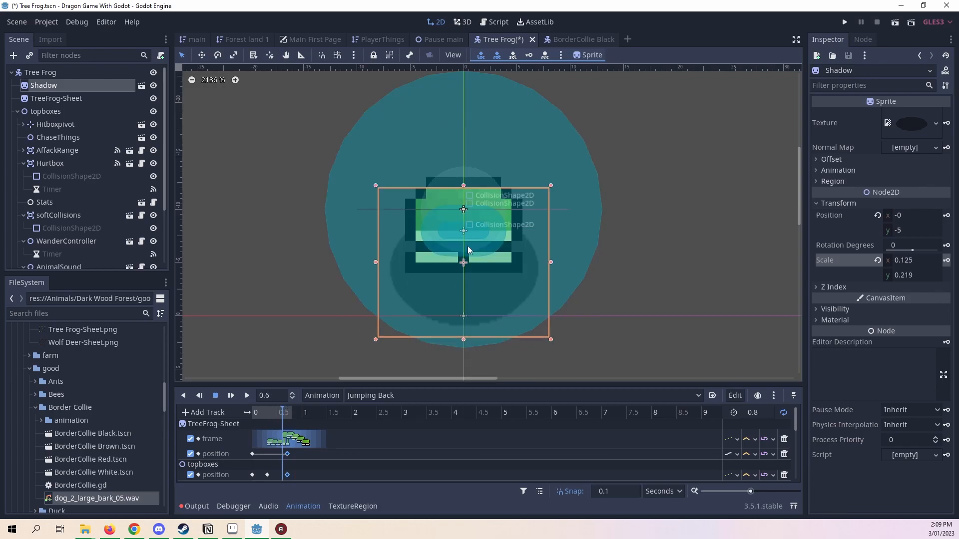
{"action": "left_click_drag", "start_coordinate": [464, 186], "coordinate": [468, 243]}
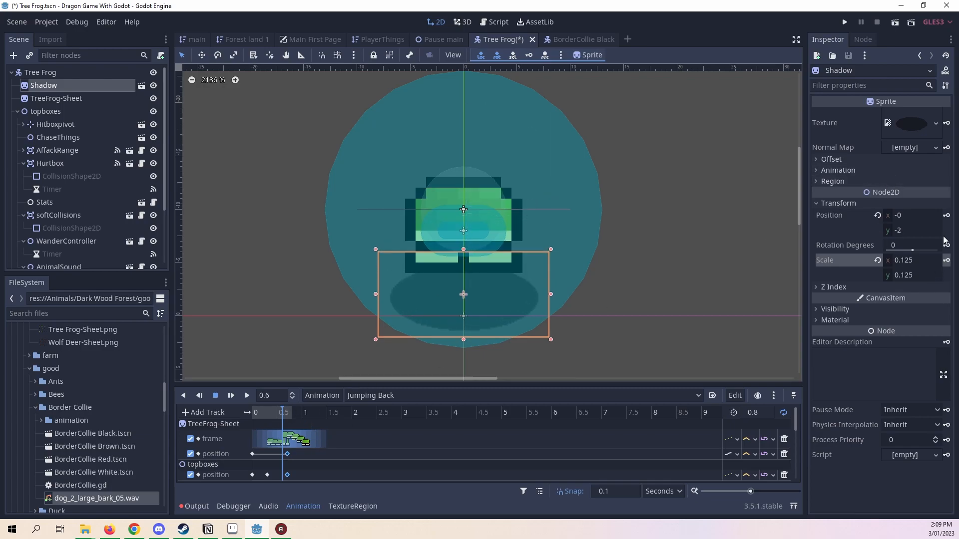
- Play back Jumping Back and set the Shadow's scale and position tracks to Discrete update mode
{"action": "left_click", "coordinate": [286, 413]}
{"action": "left_click_drag", "start_coordinate": [286, 413], "coordinate": [252, 413]}
{"action": "left_click", "coordinate": [246, 396]}
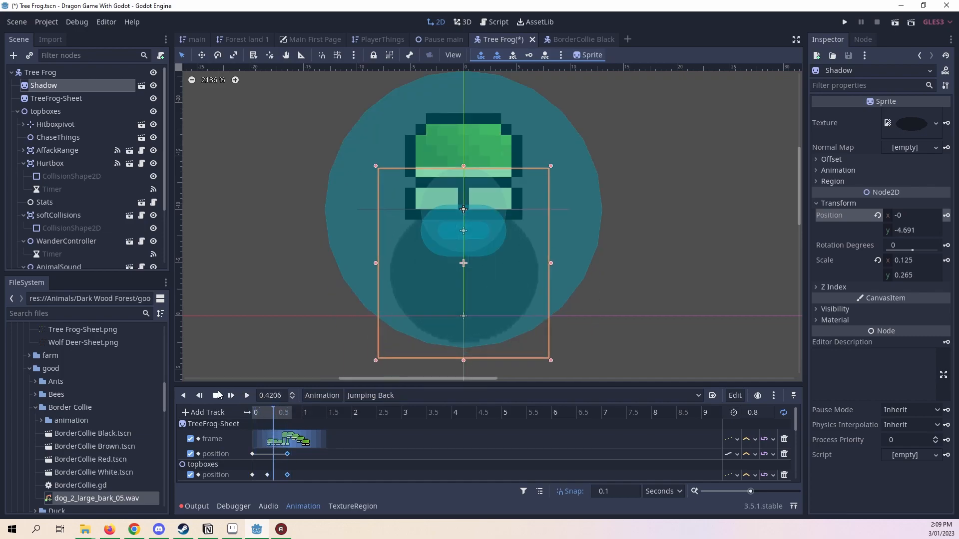
{"action": "left_click", "coordinate": [216, 395]}
{"action": "scroll", "coordinate": [488, 450], "scroll_direction": "down", "scroll_amount": 12}
{"action": "scroll", "coordinate": [488, 448], "scroll_direction": "down", "scroll_amount": 3}
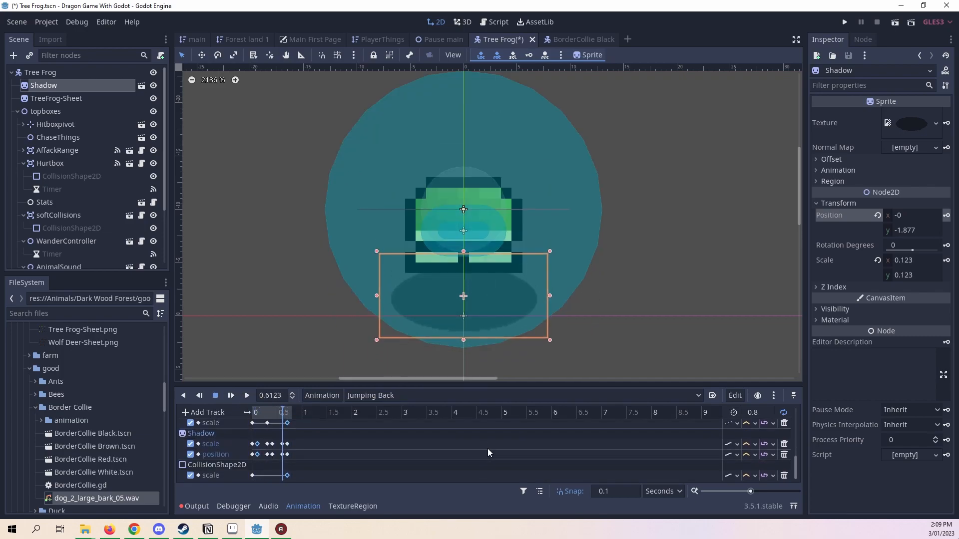
{"action": "left_click", "coordinate": [734, 445]}
{"action": "left_click", "coordinate": [731, 454]}
{"action": "left_click", "coordinate": [744, 484]}
- Replay Jumping Back to check the shadow's stepped motion, and save the Tree Frog scene
{"action": "scroll", "coordinate": [456, 462], "scroll_direction": "up", "scroll_amount": 3}
{"action": "scroll", "coordinate": [481, 443], "scroll_direction": "up", "scroll_amount": 2}
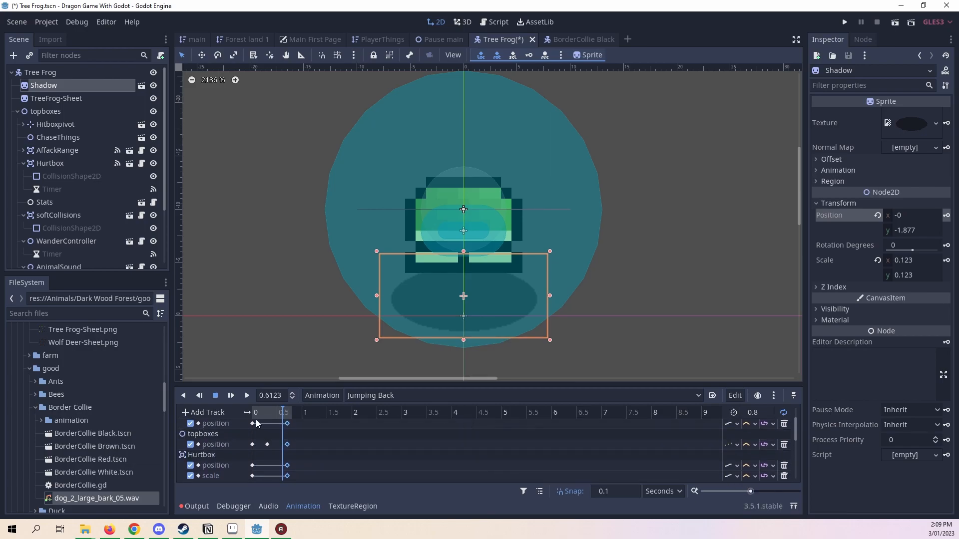
{"action": "left_click", "coordinate": [215, 395]}
{"action": "left_click", "coordinate": [247, 395]}
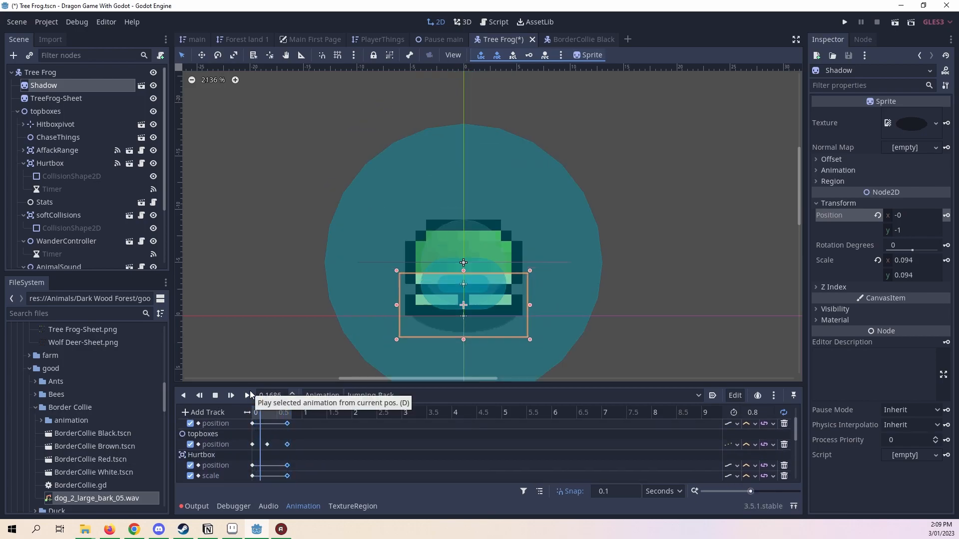
{"action": "left_click", "coordinate": [215, 395]}
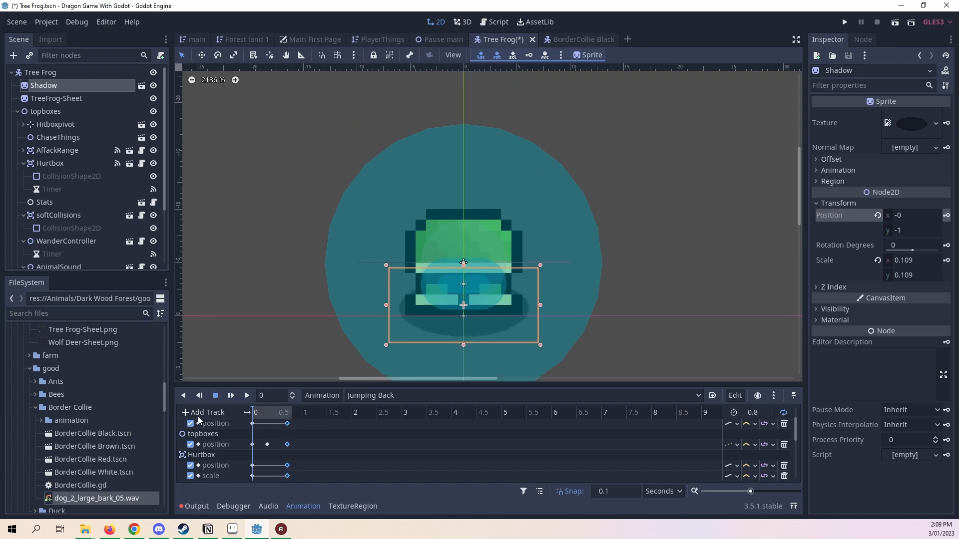
{"action": "key", "text": "ctrl+s"}
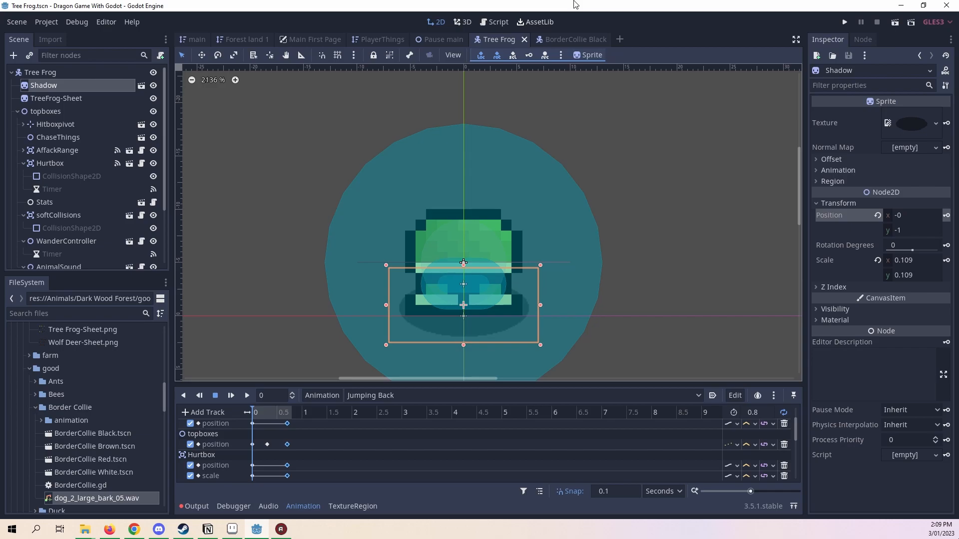
{"action": "left_click", "coordinate": [360, 399]}
{"action": "left_click", "coordinate": [362, 400]}
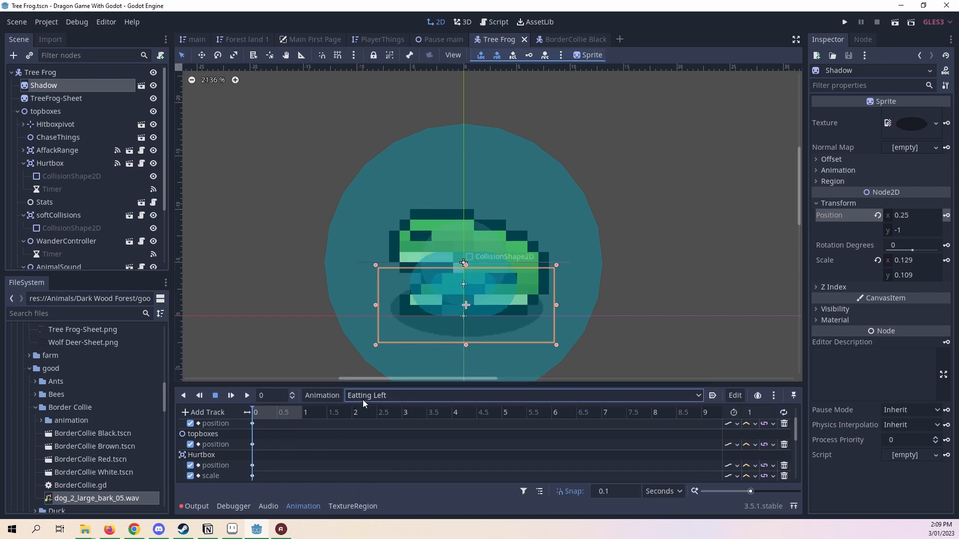
{"action": "left_click", "coordinate": [363, 399]}
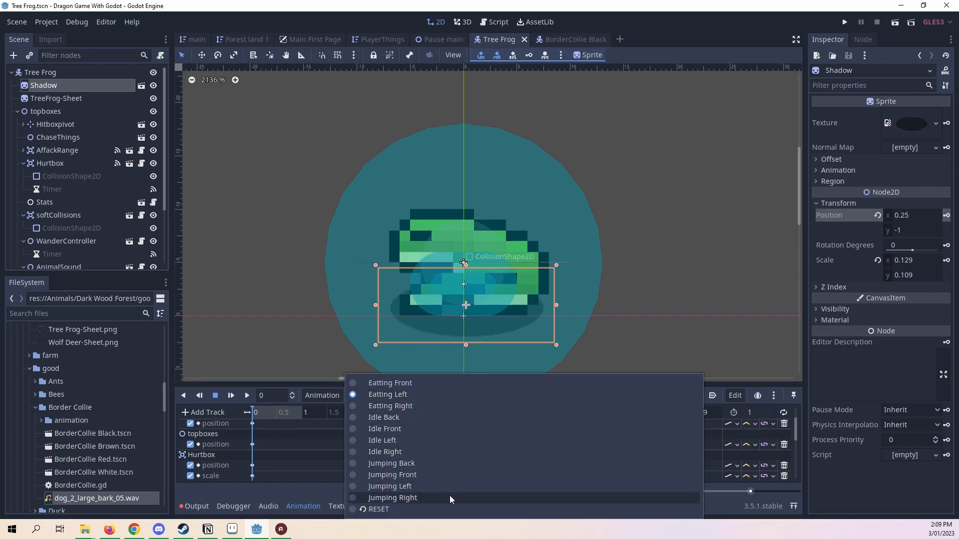
{"action": "left_click", "coordinate": [438, 464]}
{"action": "left_click_drag", "start_coordinate": [262, 416], "coordinate": [208, 416]}
{"action": "left_click", "coordinate": [381, 397]}
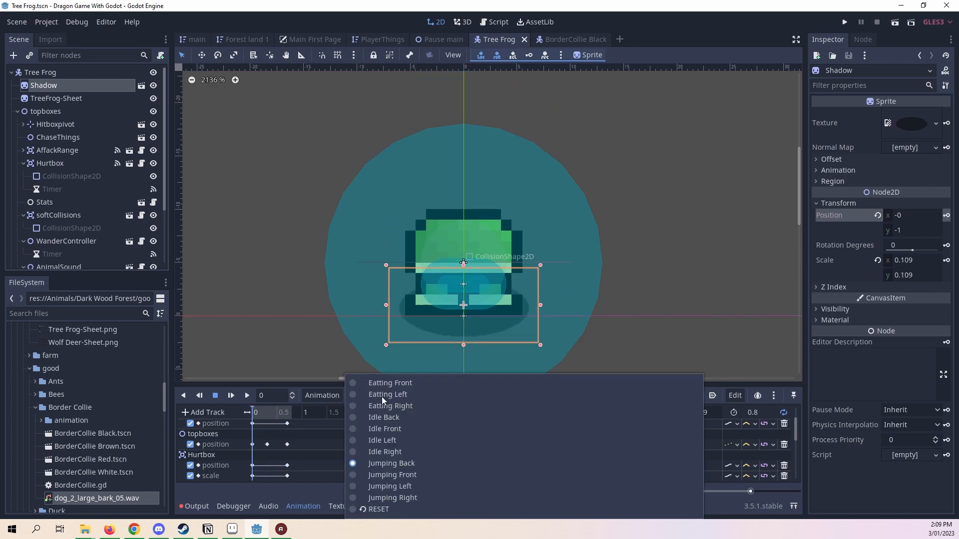
{"action": "left_click", "coordinate": [322, 392]}
{"action": "left_click", "coordinate": [323, 391]}
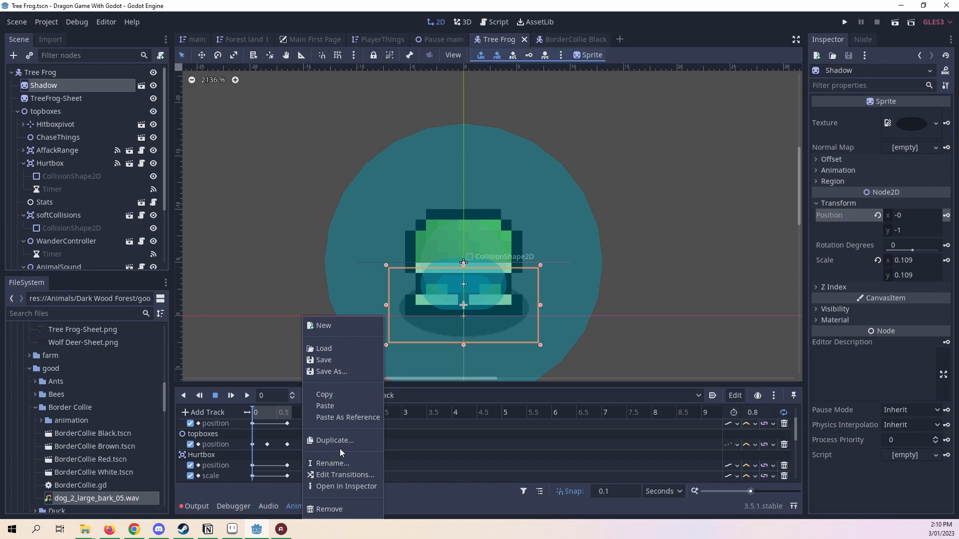
{"action": "left_click", "coordinate": [267, 409]}
{"action": "left_click_drag", "start_coordinate": [285, 412], "coordinate": [252, 406]}
- Duplicate the Idle Back animation under the name Eatting Back
{"action": "left_click", "coordinate": [364, 400]}
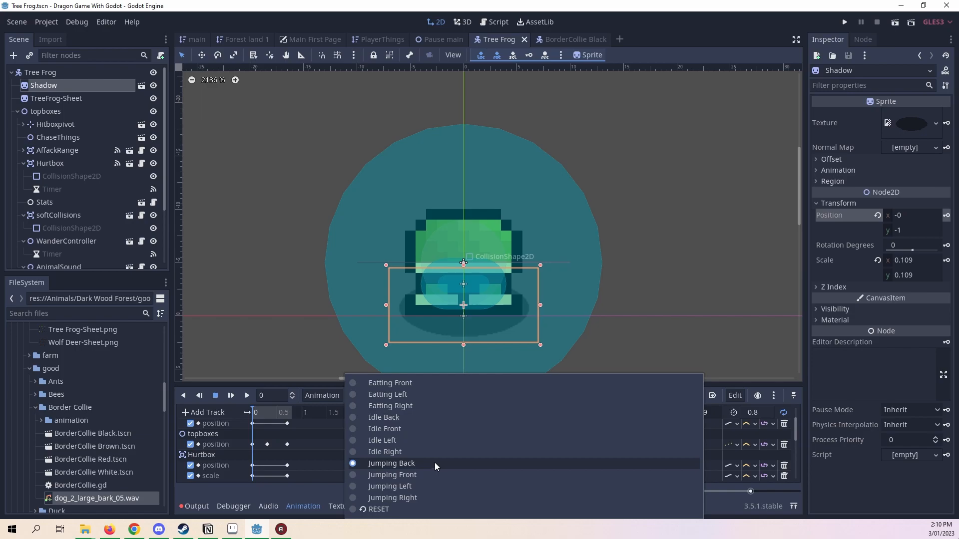
{"action": "left_click", "coordinate": [442, 416]}
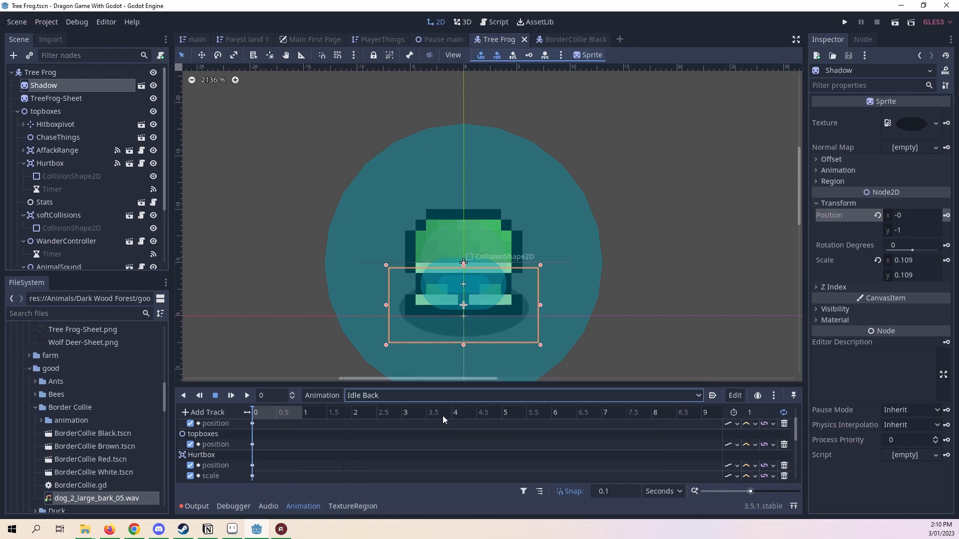
{"action": "left_click", "coordinate": [337, 395]}
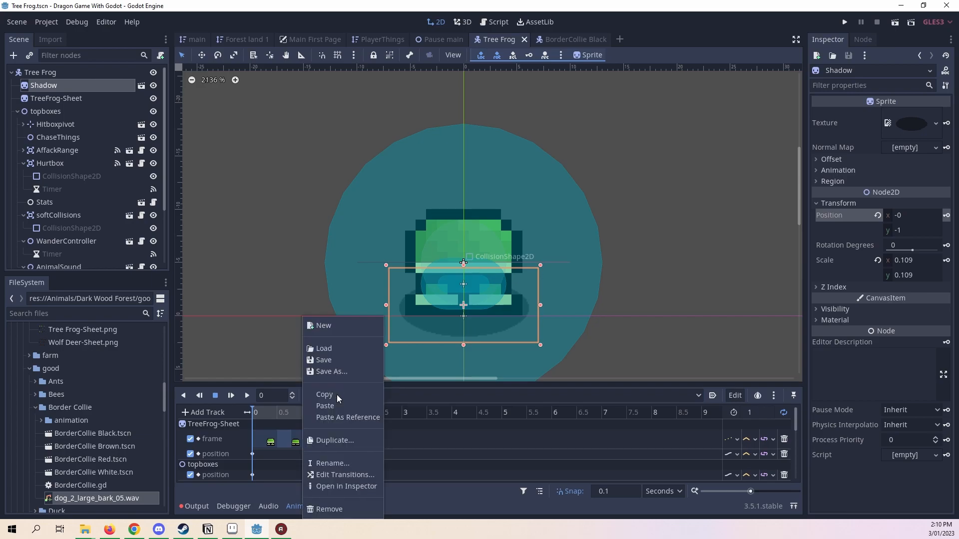
{"action": "left_click", "coordinate": [344, 441]}
{"action": "left_click_drag", "start_coordinate": [475, 260], "coordinate": [445, 262]}
{"action": "left_click", "coordinate": [411, 265]}
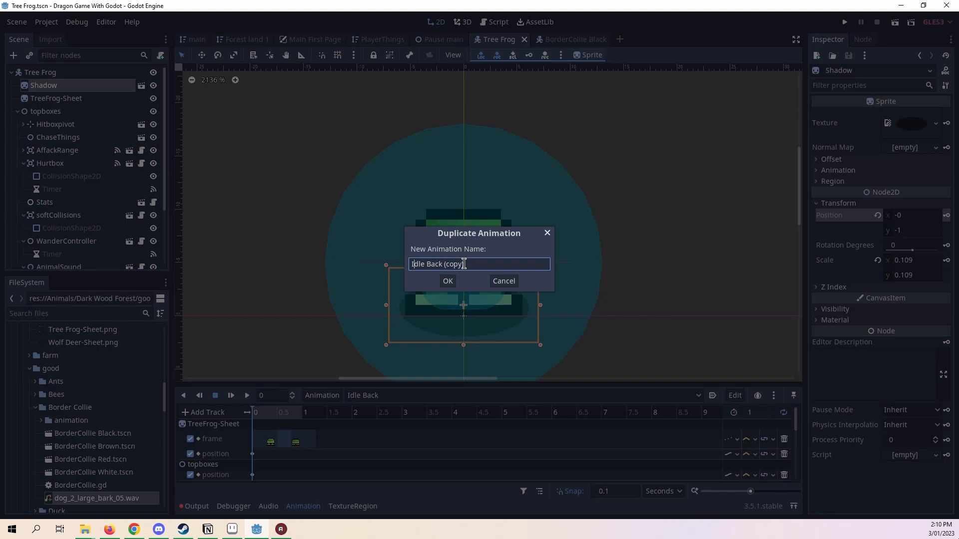
{"action": "left_click", "coordinate": [425, 264]}
{"action": "double_click", "coordinate": [423, 264]}
{"action": "type", "text": "Eatting"}
{"action": "left_click_drag", "start_coordinate": [482, 264], "coordinate": [453, 264]}
{"action": "key", "text": "BackSpace"}
{"action": "key", "text": "Return"}
- Delete the copied sprite frame keys from Eatting Back and scrub through Jumping Back for reference
{"action": "left_click", "coordinate": [293, 442]}
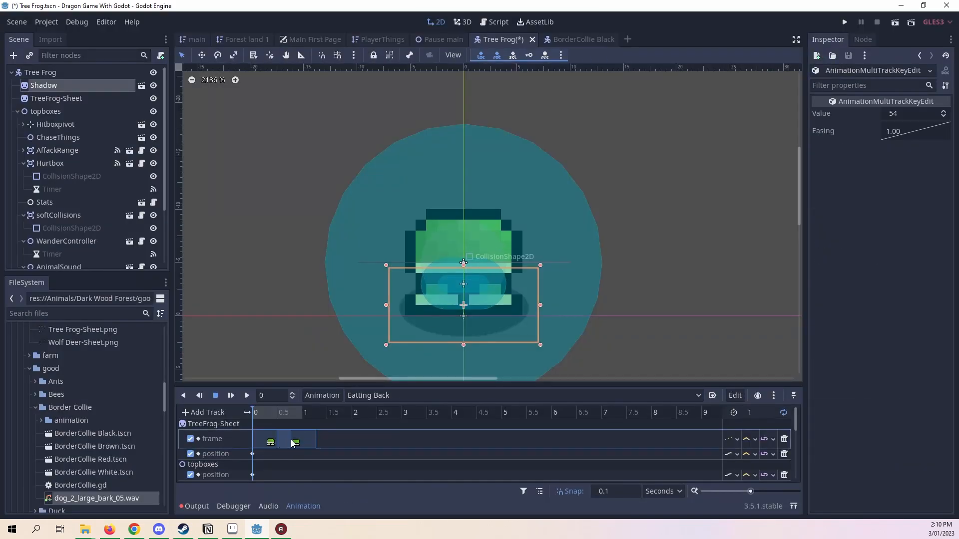
{"action": "key", "text": "Delete"}
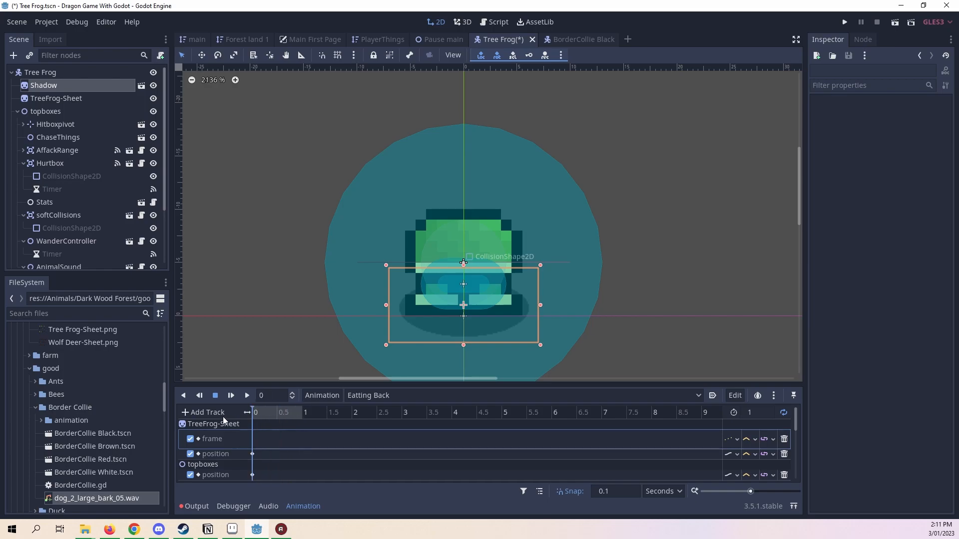
{"action": "left_click", "coordinate": [382, 400]}
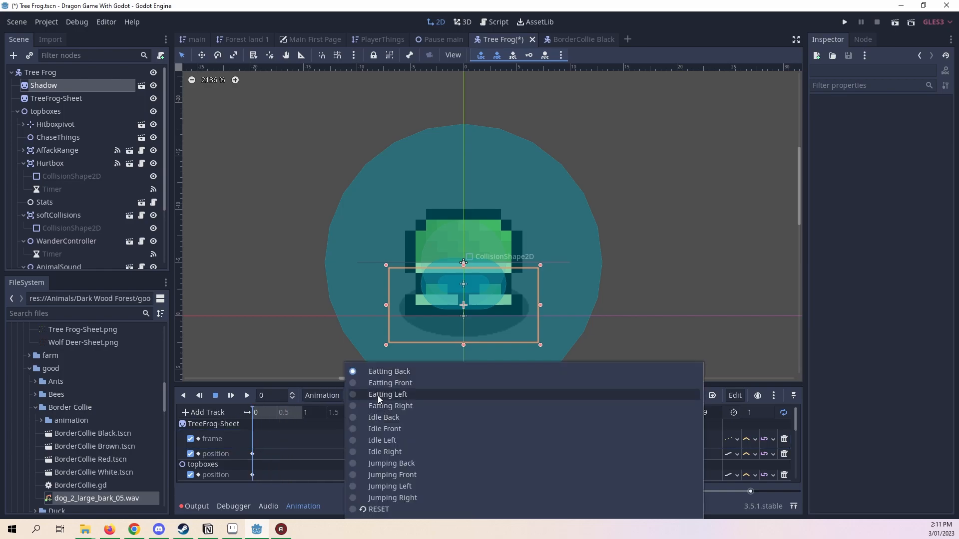
{"action": "left_click", "coordinate": [449, 463]}
{"action": "left_click", "coordinate": [271, 411]}
{"action": "left_click_drag", "start_coordinate": [271, 409], "coordinate": [324, 413]}
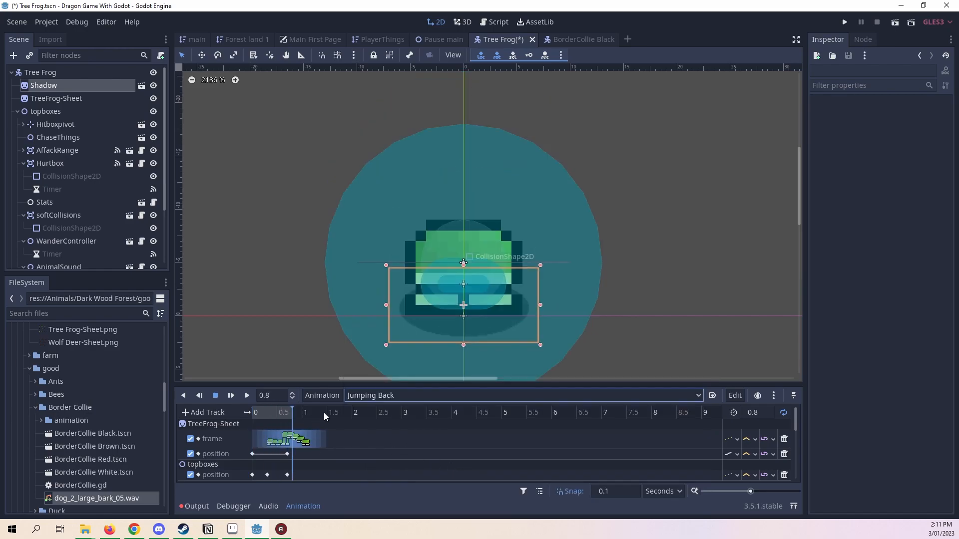
{"action": "left_click", "coordinate": [384, 401]}
{"action": "left_click", "coordinate": [375, 373]}
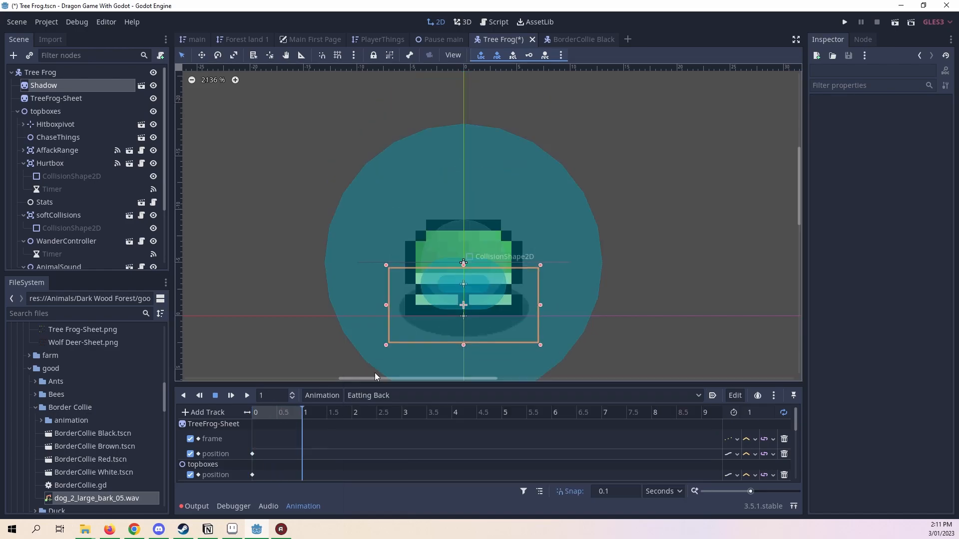
{"action": "left_click_drag", "start_coordinate": [280, 412], "coordinate": [234, 414]}
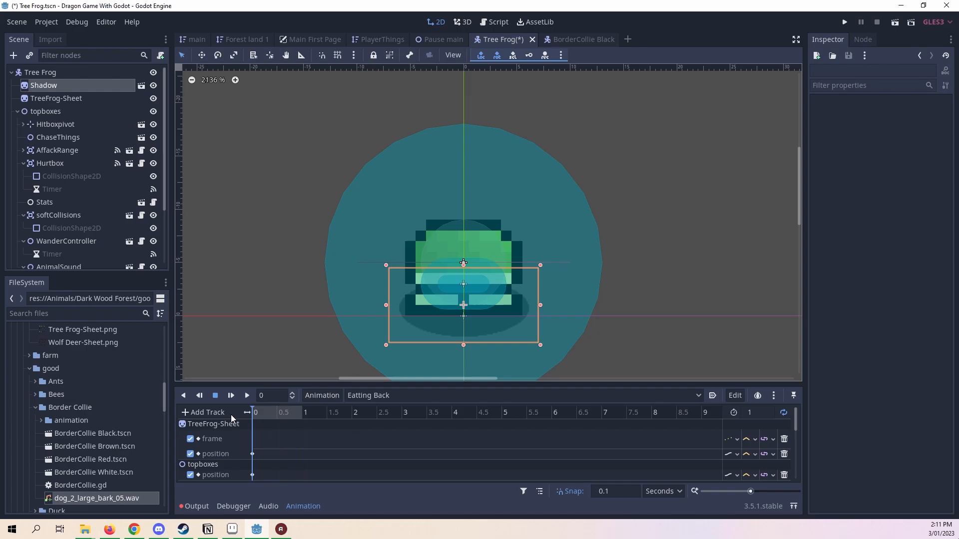
- Set TreeFrog-Sheet to frame 64 and key it at 0 s in Eatting Back
{"action": "left_click", "coordinate": [64, 99]}
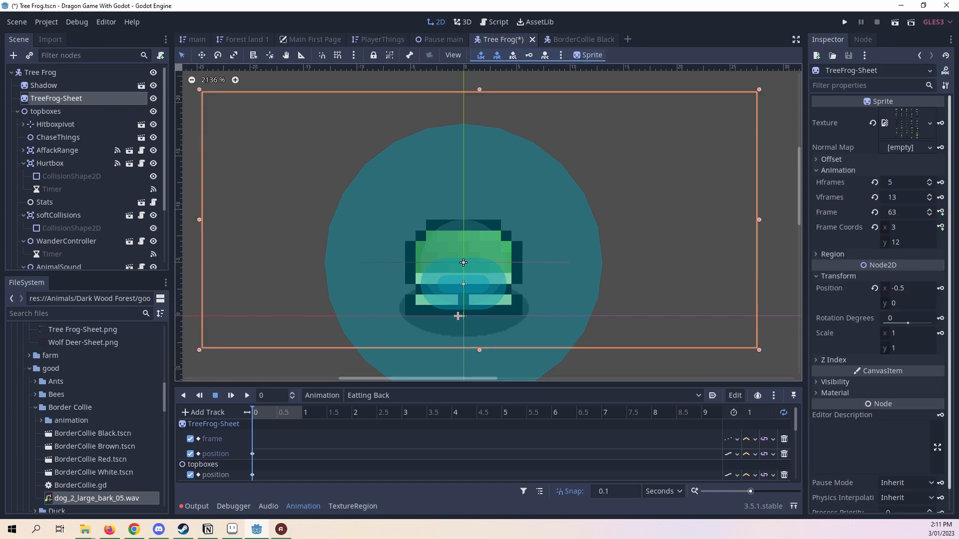
{"action": "left_click", "coordinate": [930, 211]}
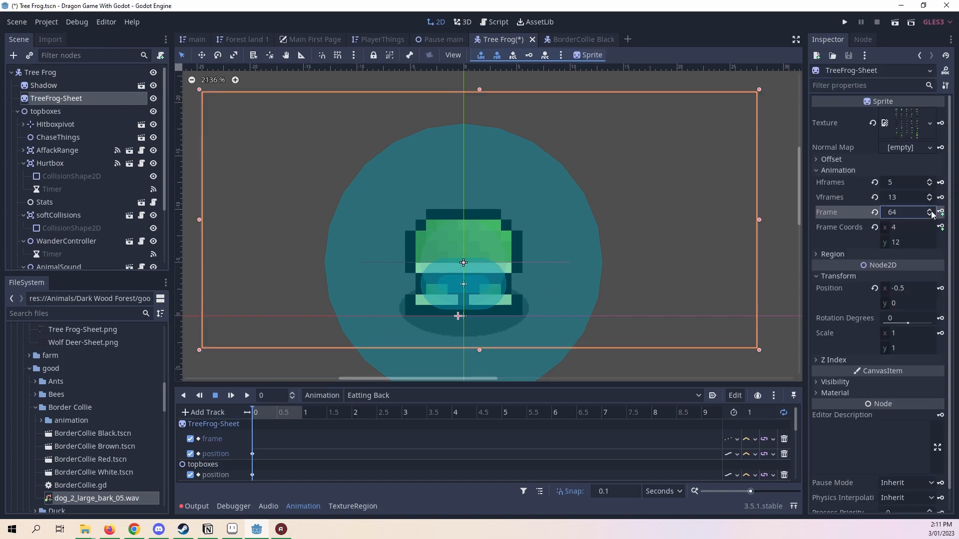
{"action": "left_click", "coordinate": [939, 212]}
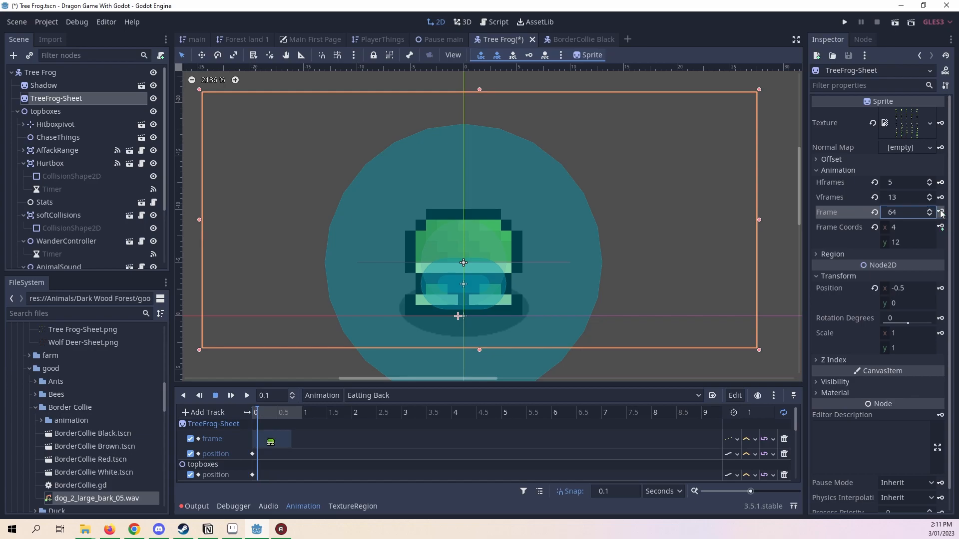
- Try repeating the frame 64 key at 0.1 s intervals, and delete all frame keys from Eatting Back
{"action": "left_click", "coordinate": [940, 213]}
{"action": "left_click_drag", "start_coordinate": [299, 442], "coordinate": [299, 443]}
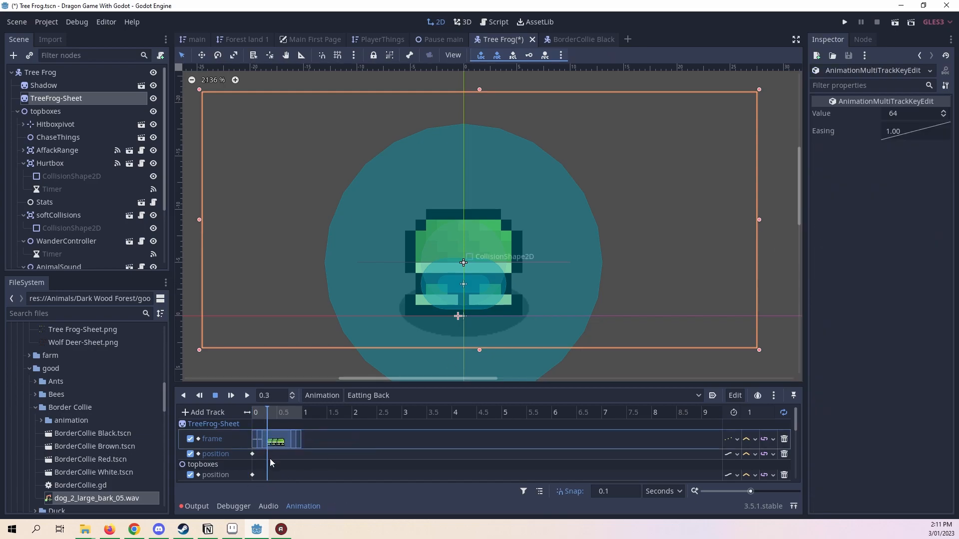
{"action": "left_click_drag", "start_coordinate": [356, 431], "coordinate": [277, 447]}
{"action": "key", "text": "Delete"}
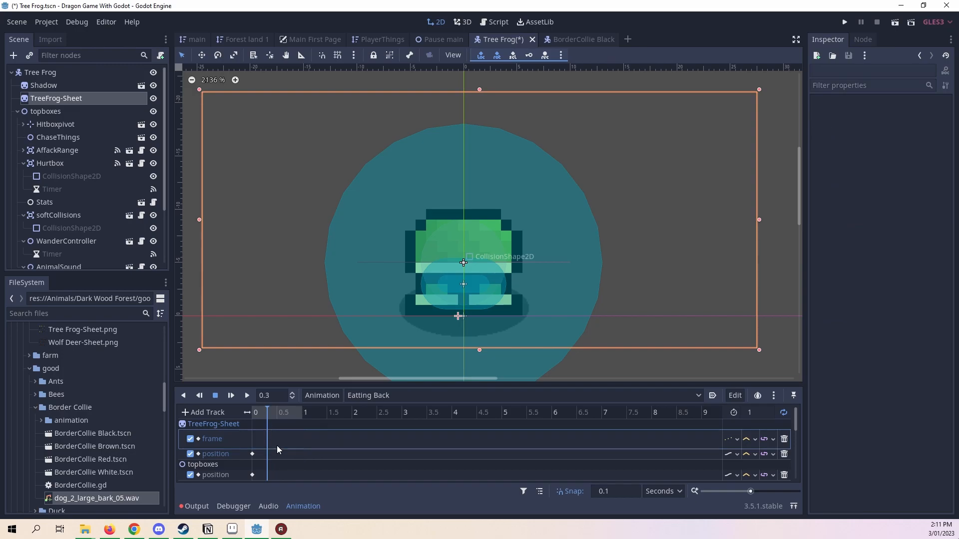
- Key TreeFrog-Sheet's frame 64 only at 0 s, play Eatting Back and check its remaining tracks
{"action": "left_click", "coordinate": [259, 412]}
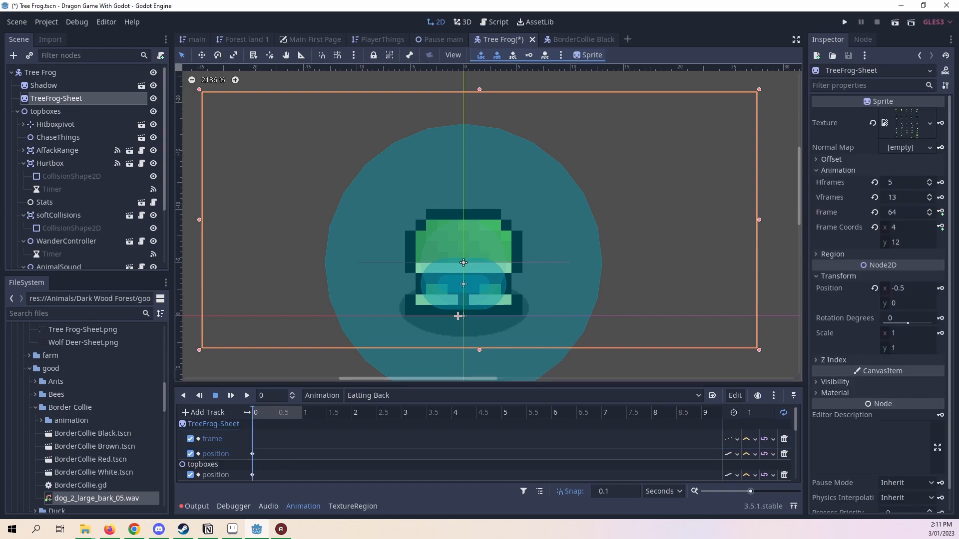
{"action": "left_click", "coordinate": [941, 212]}
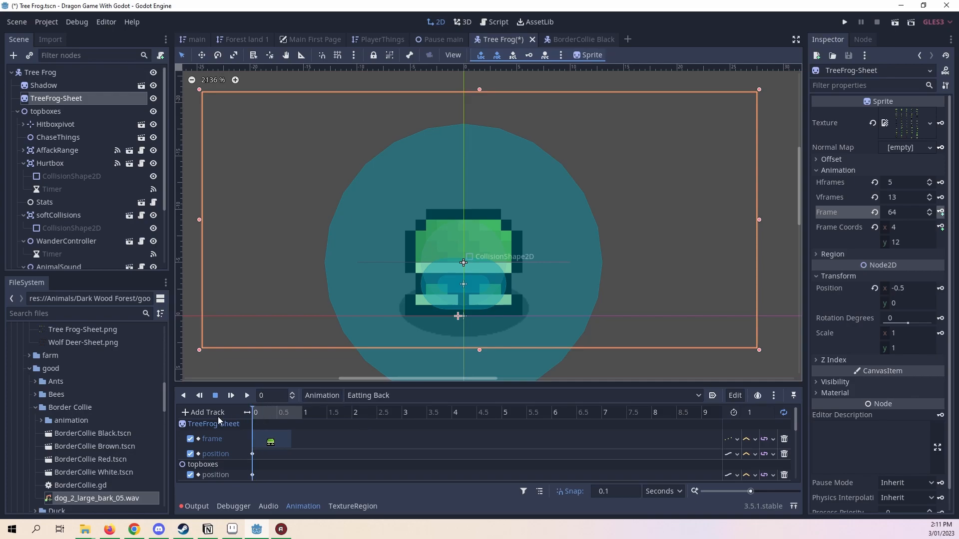
{"action": "left_click", "coordinate": [246, 395]}
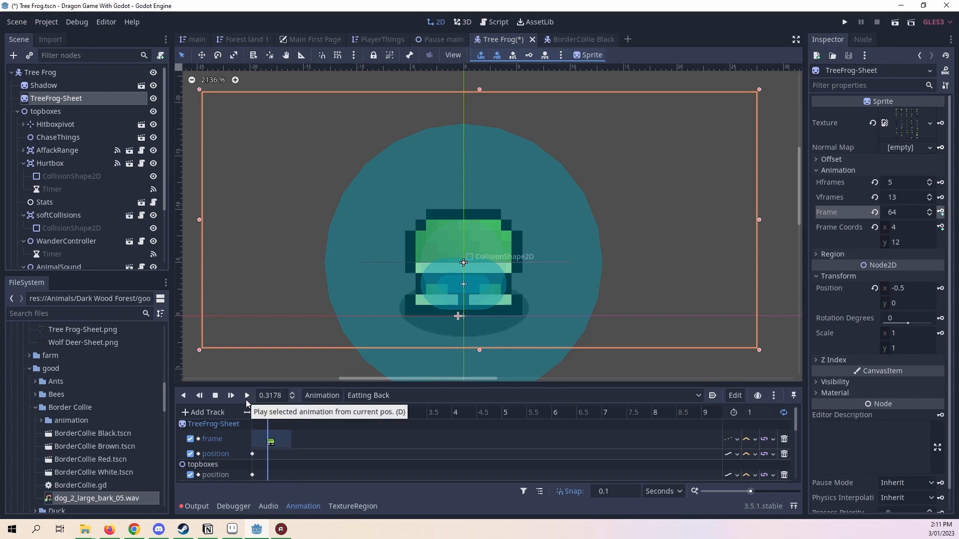
{"action": "left_click", "coordinate": [215, 395]}
{"action": "left_click", "coordinate": [215, 395]}
{"action": "scroll", "coordinate": [414, 444], "scroll_direction": "down", "scroll_amount": 5}
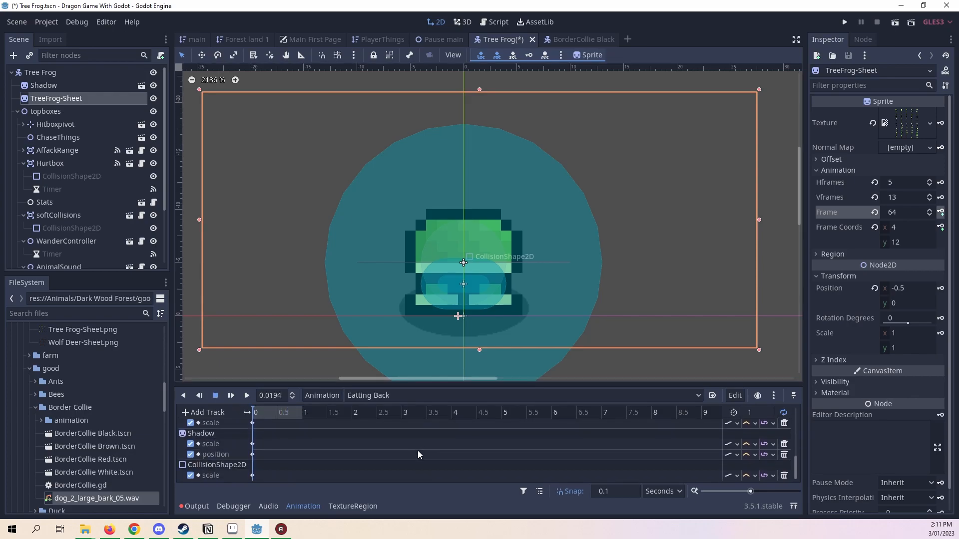
{"action": "scroll", "coordinate": [419, 452], "scroll_direction": "up", "scroll_amount": 5}
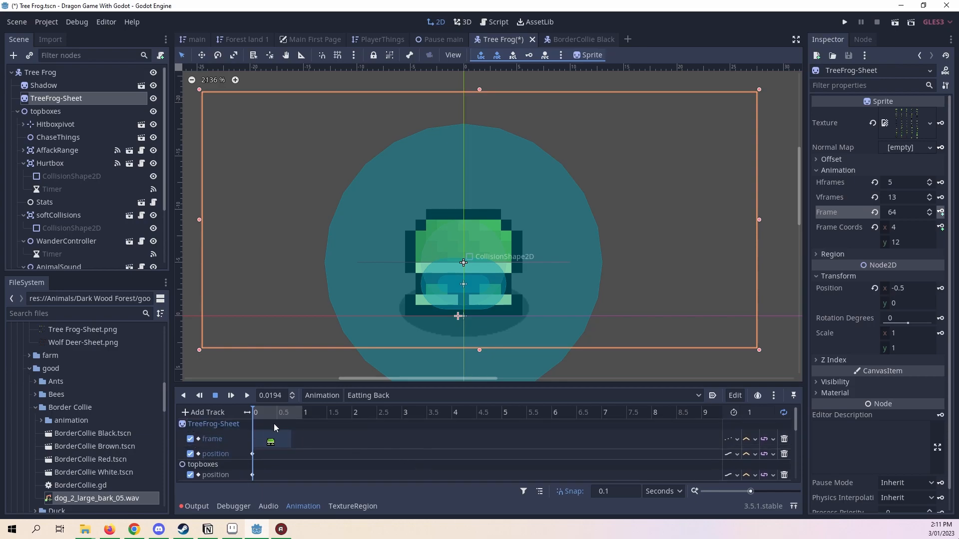
- Compare with the Eatting Front animation, return to Eatting Back and save the scene
{"action": "left_click_drag", "start_coordinate": [270, 414], "coordinate": [193, 424]}
{"action": "left_click", "coordinate": [392, 395]}
{"action": "left_click", "coordinate": [391, 386]}
{"action": "left_click_drag", "start_coordinate": [272, 411], "coordinate": [207, 413]}
{"action": "left_click", "coordinate": [361, 397]}
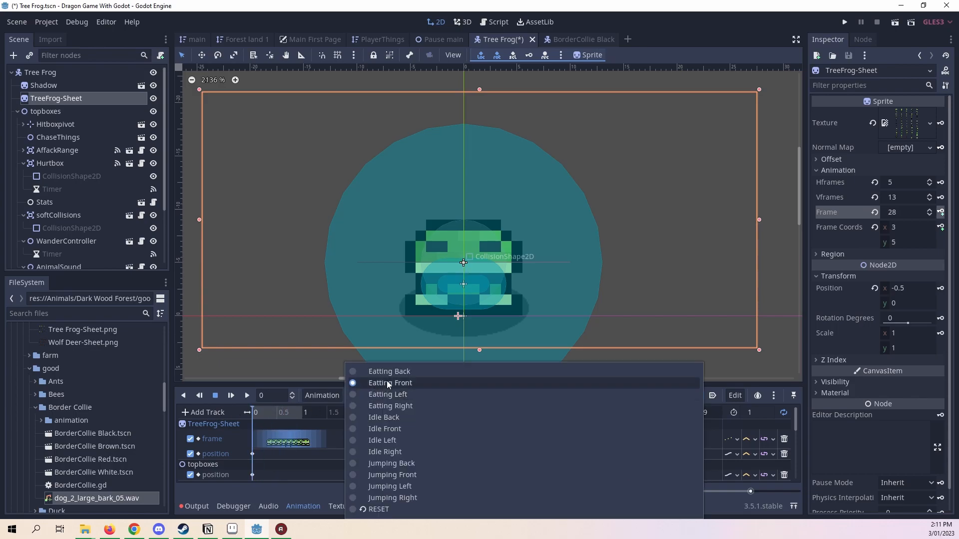
{"action": "left_click", "coordinate": [388, 371]}
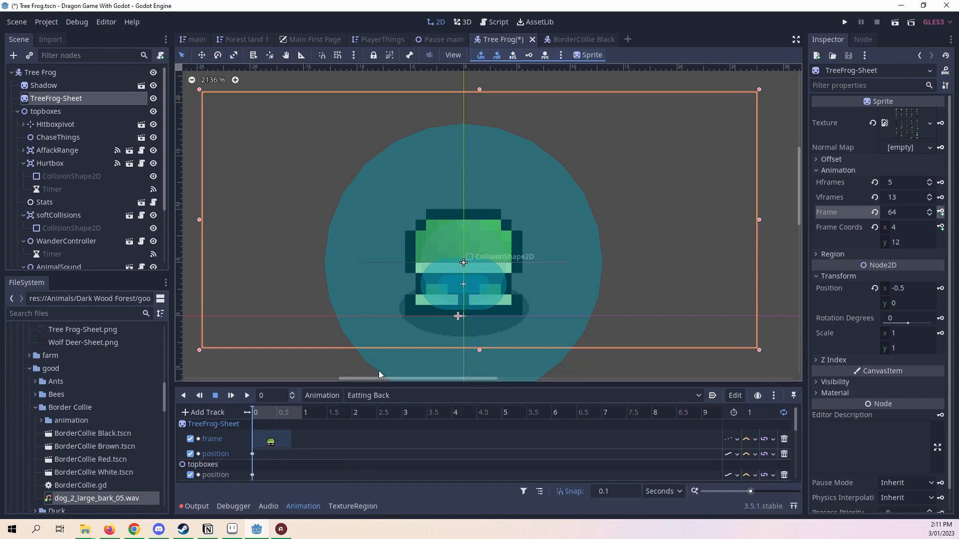
{"action": "key", "text": "ctrl+s"}
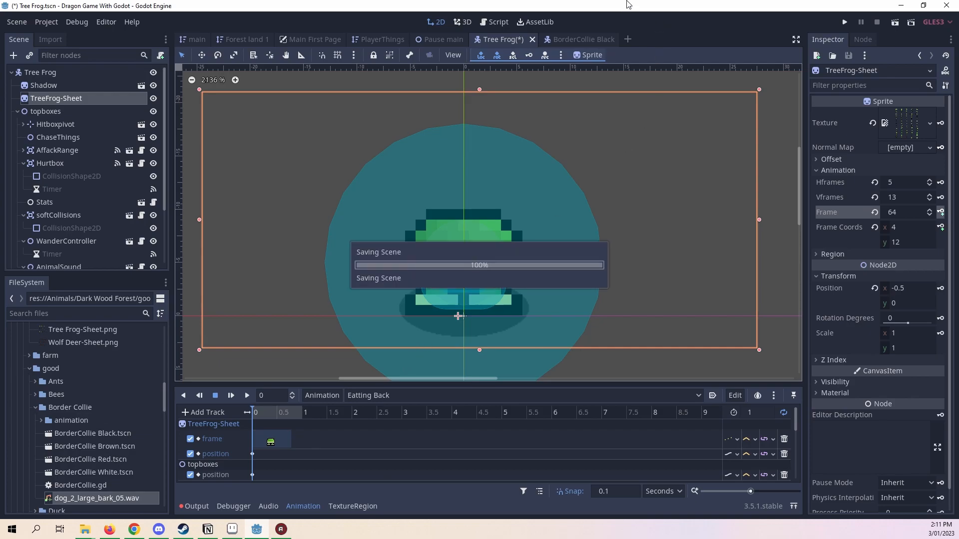
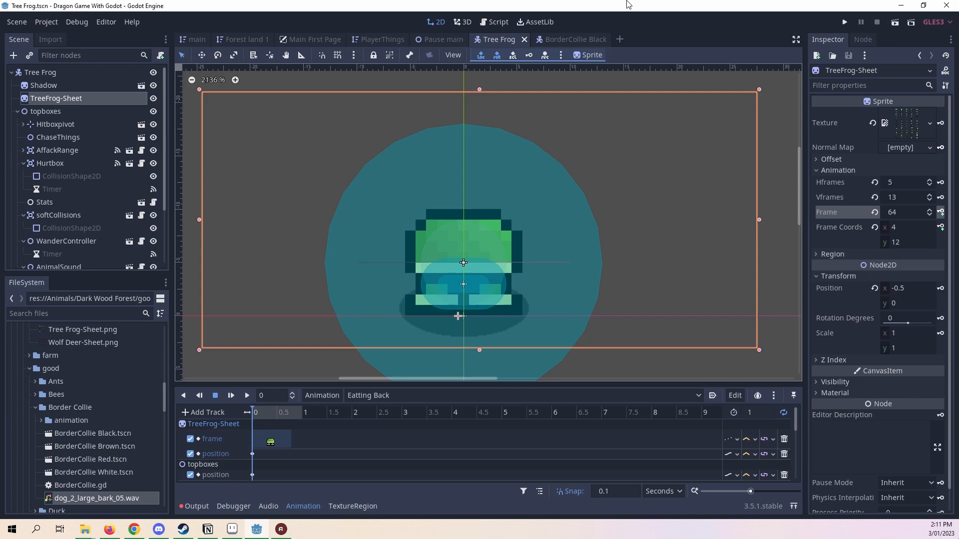
- Toggle looping for the Eatting Back animation and save the scene
{"action": "left_click", "coordinate": [787, 415]}
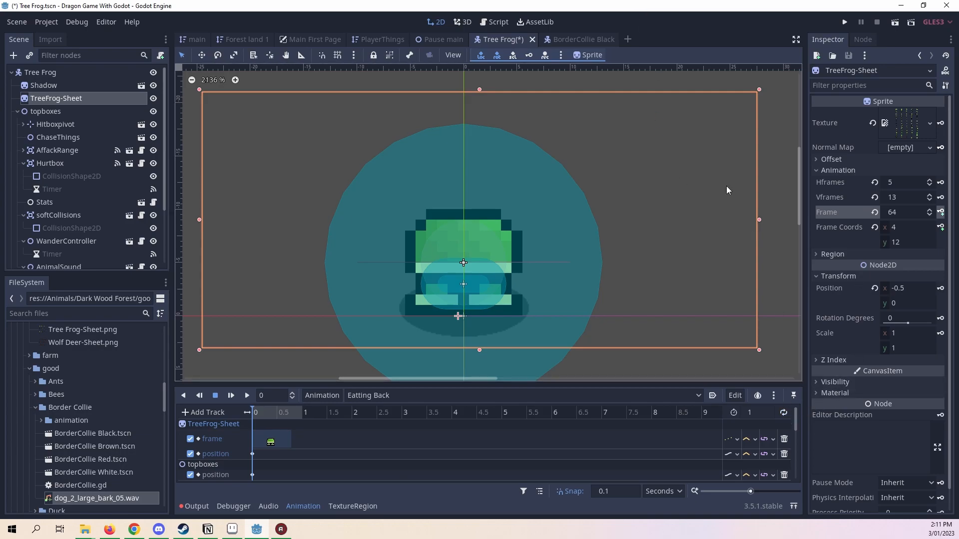
{"action": "key", "text": "ctrl+s"}
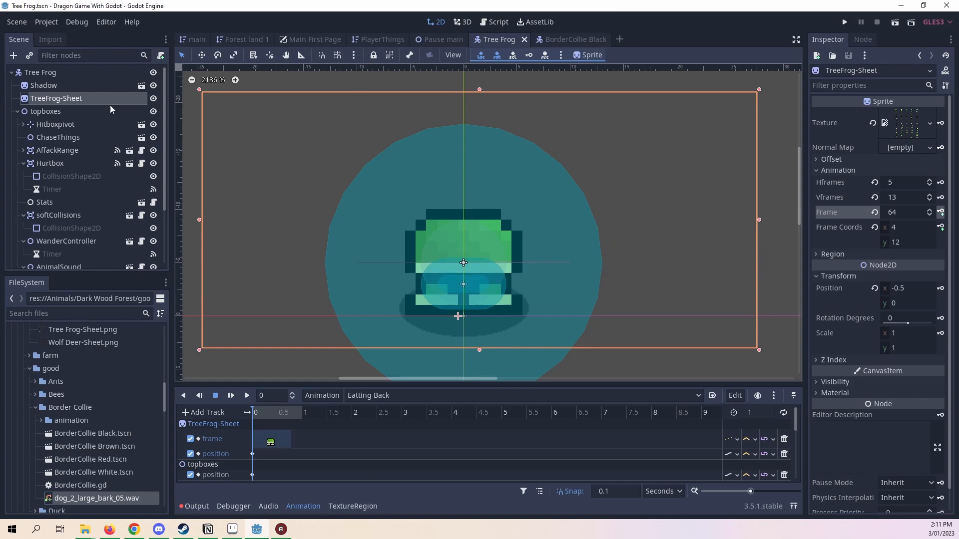
- Attach a new GDScript named Tree Frog.gd to the Tree Frog root node, using the Default template
{"action": "left_click", "coordinate": [50, 73]}
{"action": "left_click", "coordinate": [160, 55]}
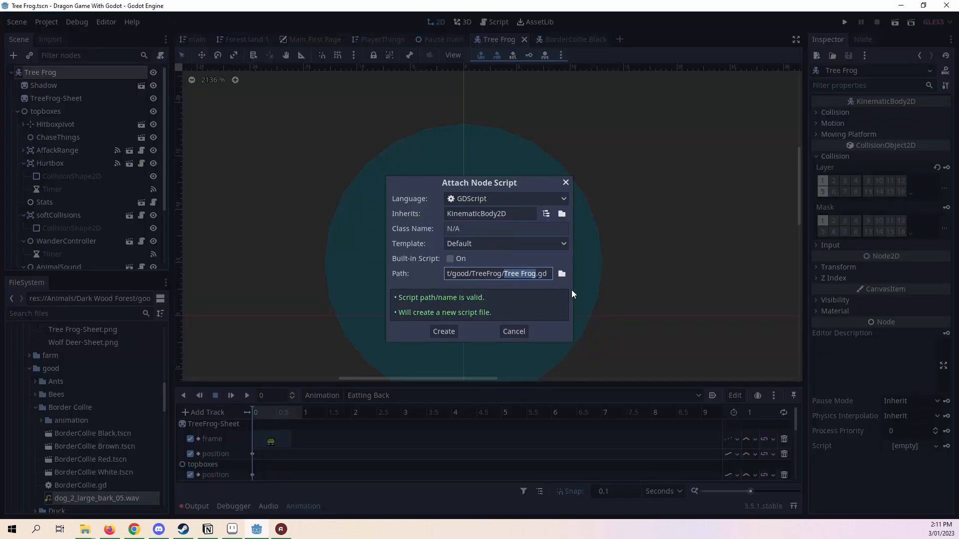
{"action": "left_click", "coordinate": [444, 330]}
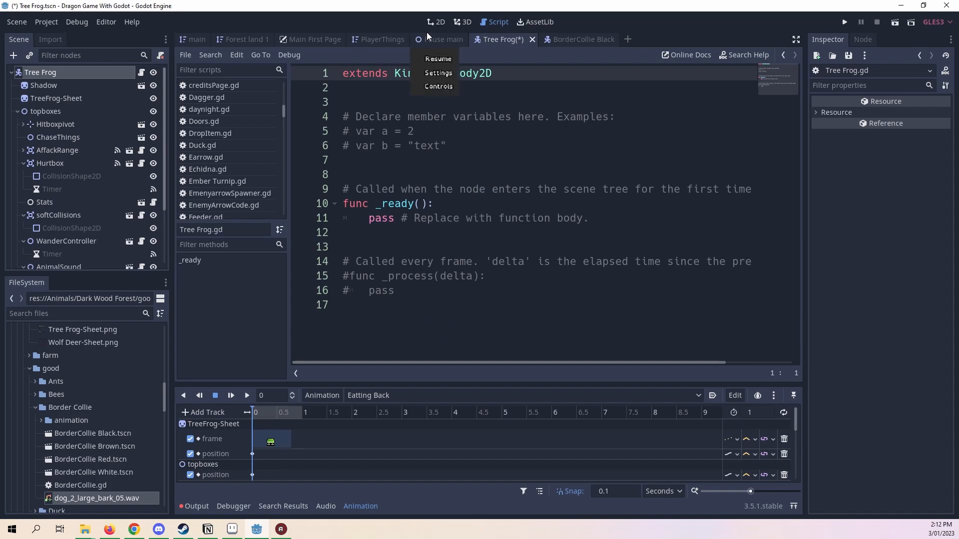
- Check the BorderCollie Black script and browse the Dark Wood Forest animal folders for another script to reuse
{"action": "left_click", "coordinate": [556, 34]}
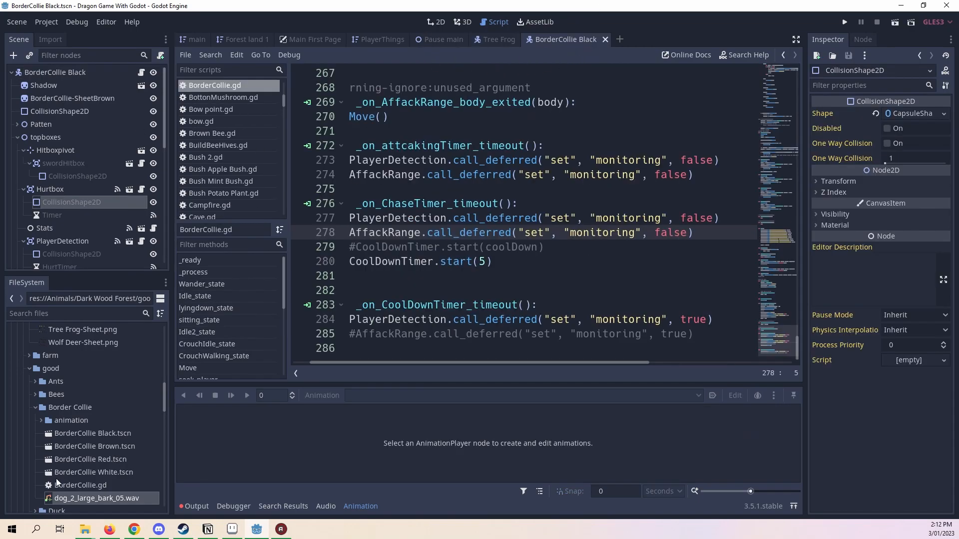
{"action": "scroll", "coordinate": [94, 473], "scroll_direction": "up", "scroll_amount": 3}
{"action": "scroll", "coordinate": [45, 461], "scroll_direction": "down", "scroll_amount": 5}
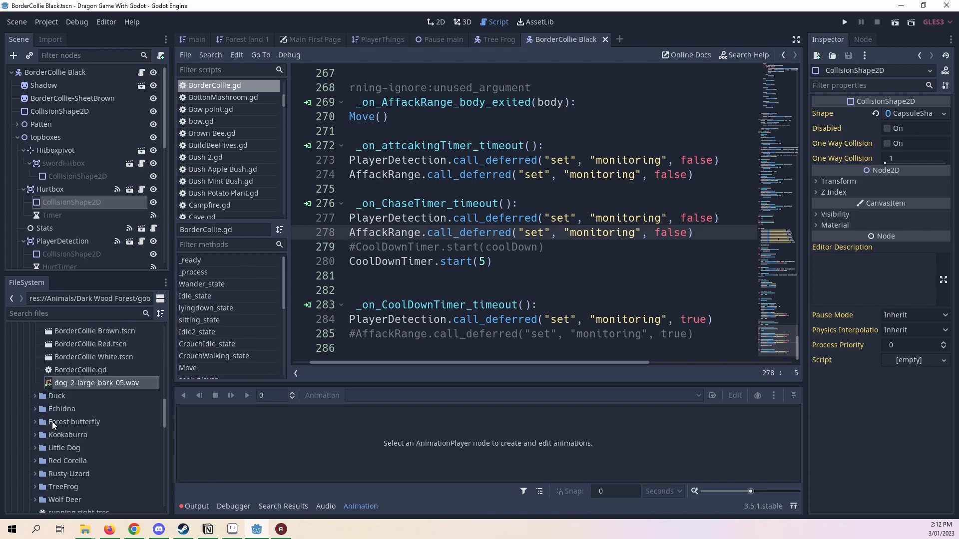
{"action": "scroll", "coordinate": [57, 431], "scroll_direction": "down", "scroll_amount": 2}
{"action": "scroll", "coordinate": [54, 434], "scroll_direction": "down", "scroll_amount": 4}
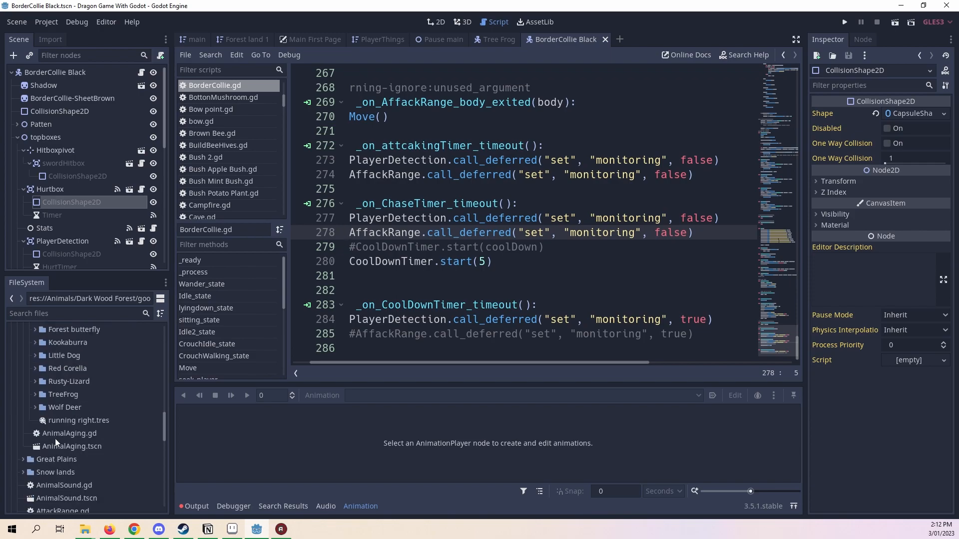
{"action": "scroll", "coordinate": [59, 452], "scroll_direction": "up", "scroll_amount": 2}
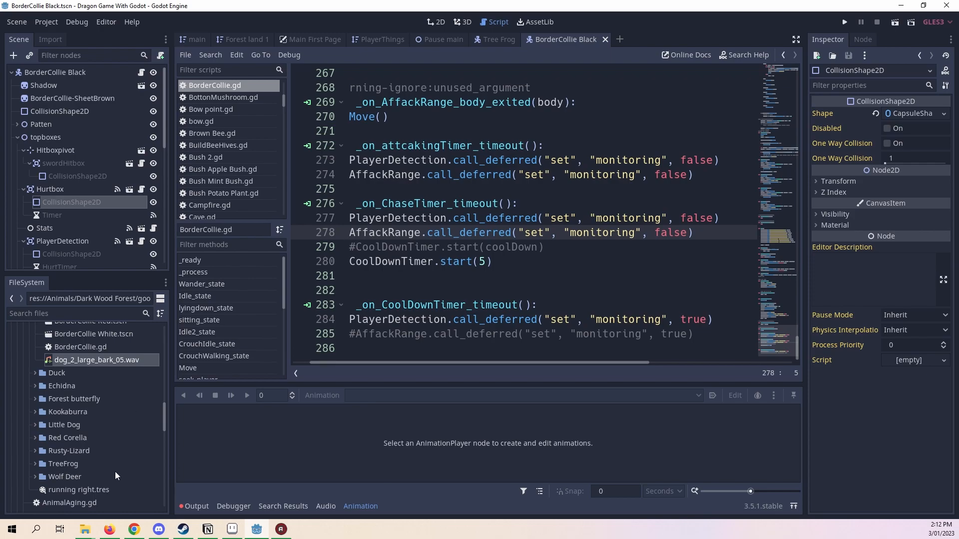
{"action": "scroll", "coordinate": [115, 476], "scroll_direction": "up", "scroll_amount": 5}
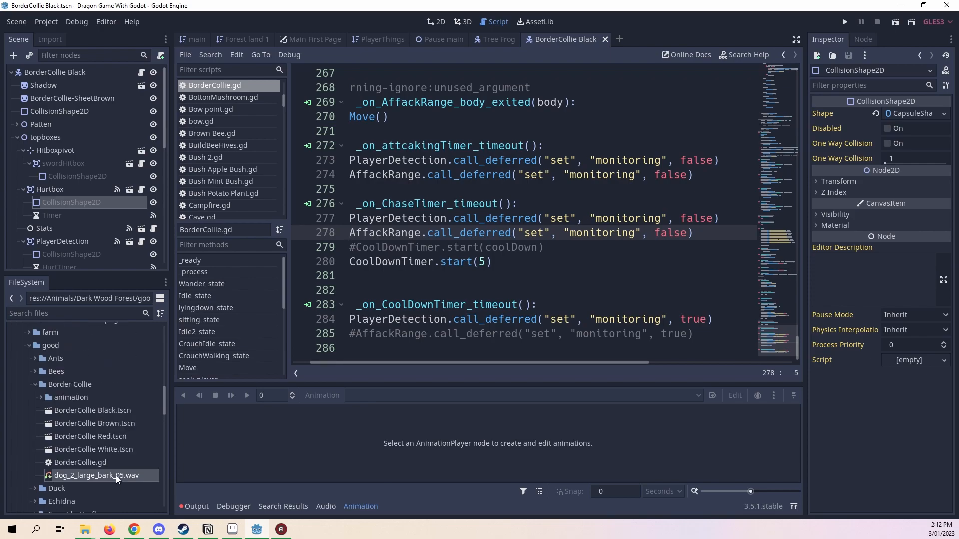
{"action": "scroll", "coordinate": [116, 474], "scroll_direction": "up", "scroll_amount": 10}
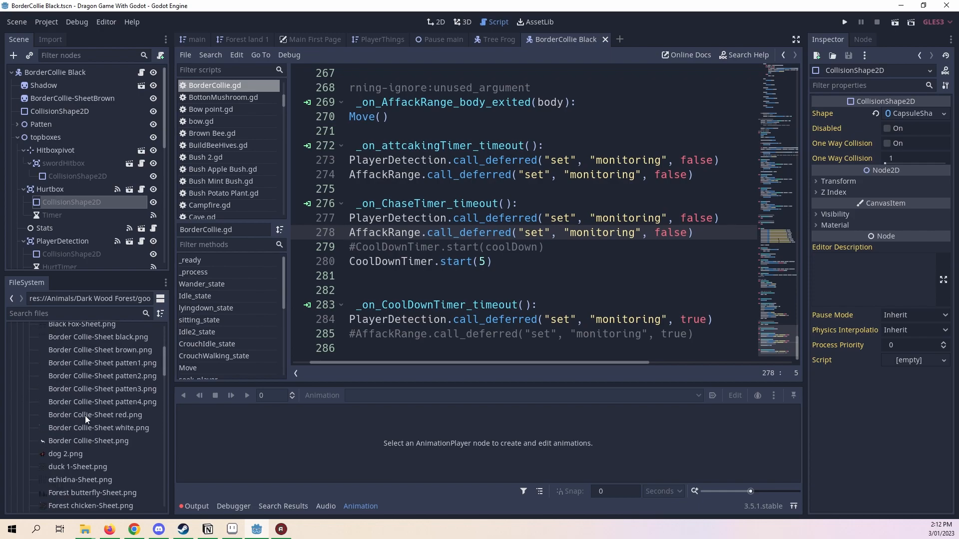
{"action": "scroll", "coordinate": [85, 416], "scroll_direction": "up", "scroll_amount": 2}
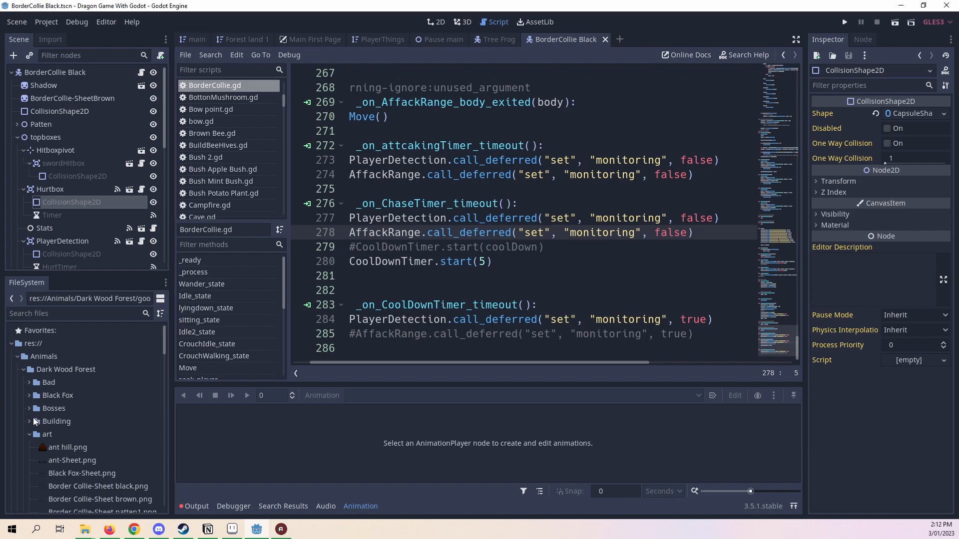
{"action": "scroll", "coordinate": [32, 418], "scroll_direction": "down", "scroll_amount": 5}
{"action": "scroll", "coordinate": [26, 421], "scroll_direction": "down", "scroll_amount": 2}
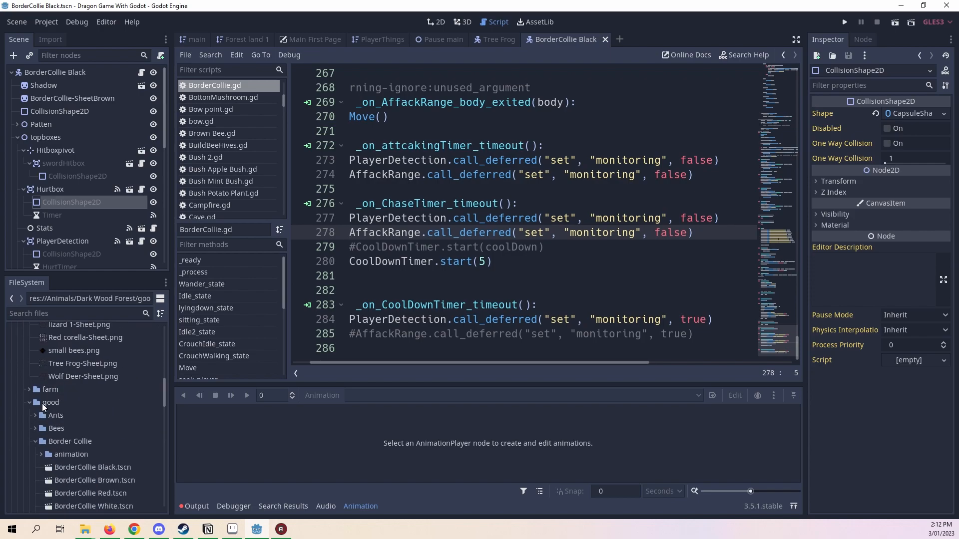
- Open the Forest Chicken.tscn scene from the farm/DarkWoodForest folder
{"action": "left_click", "coordinate": [29, 390]}
{"action": "left_click", "coordinate": [36, 402]}
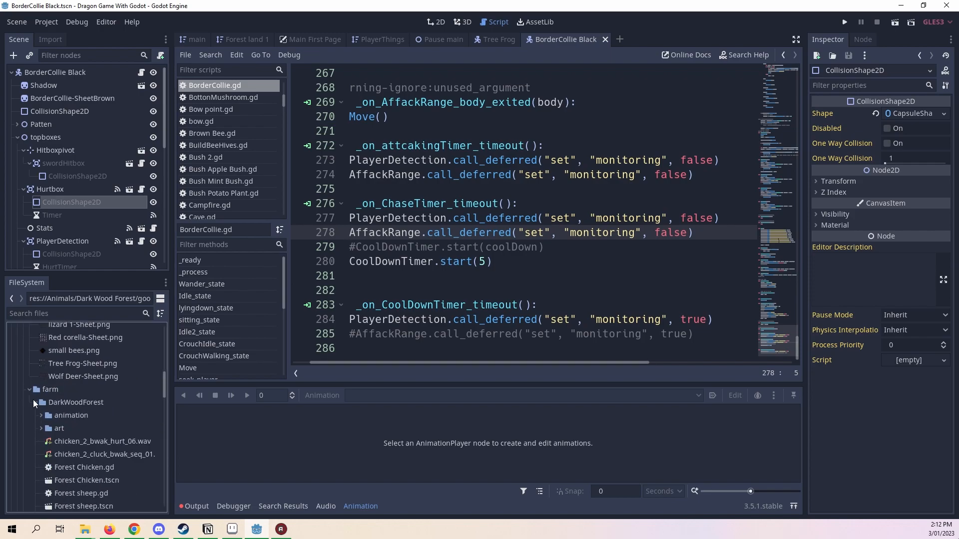
{"action": "left_click", "coordinate": [41, 429]}
{"action": "left_click", "coordinate": [40, 428]}
{"action": "scroll", "coordinate": [39, 427], "scroll_direction": "down", "scroll_amount": 3}
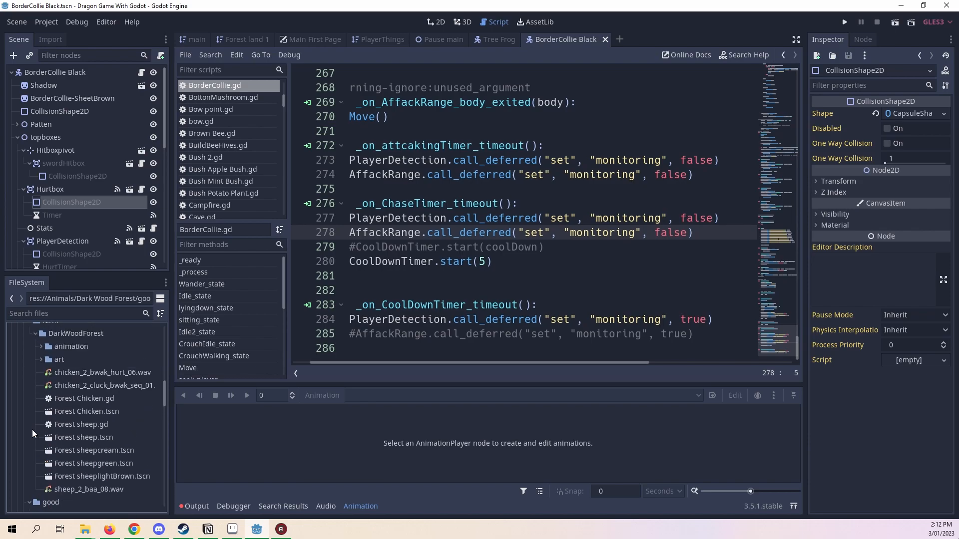
{"action": "double_click", "coordinate": [72, 412]}
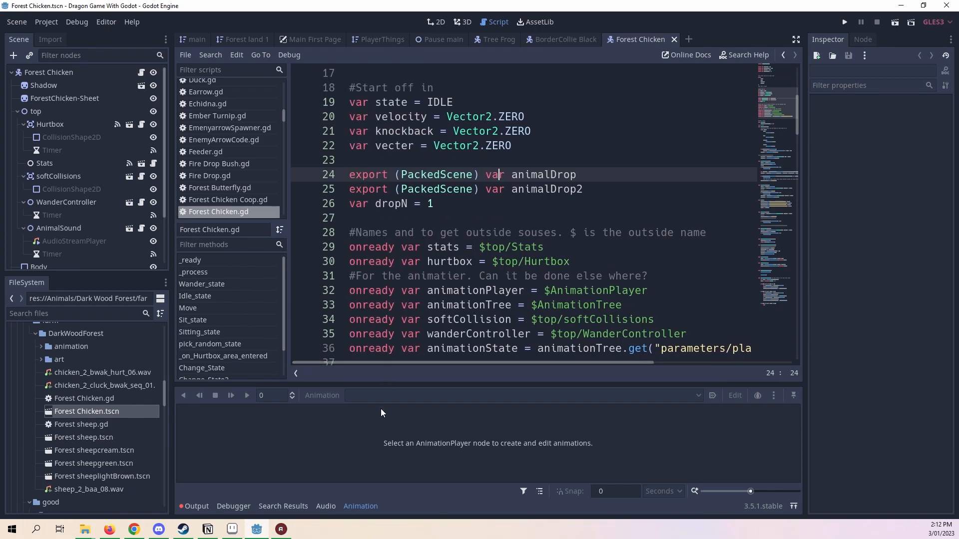
- Enlarge the script view, copy all of Forest Chicken.gd and review its state functions
{"action": "left_click", "coordinate": [361, 505]}
{"action": "scroll", "coordinate": [560, 310], "scroll_direction": "down", "scroll_amount": 1}
{"action": "scroll", "coordinate": [552, 204], "scroll_direction": "up", "scroll_amount": 2}
{"action": "left_click", "coordinate": [581, 160]}
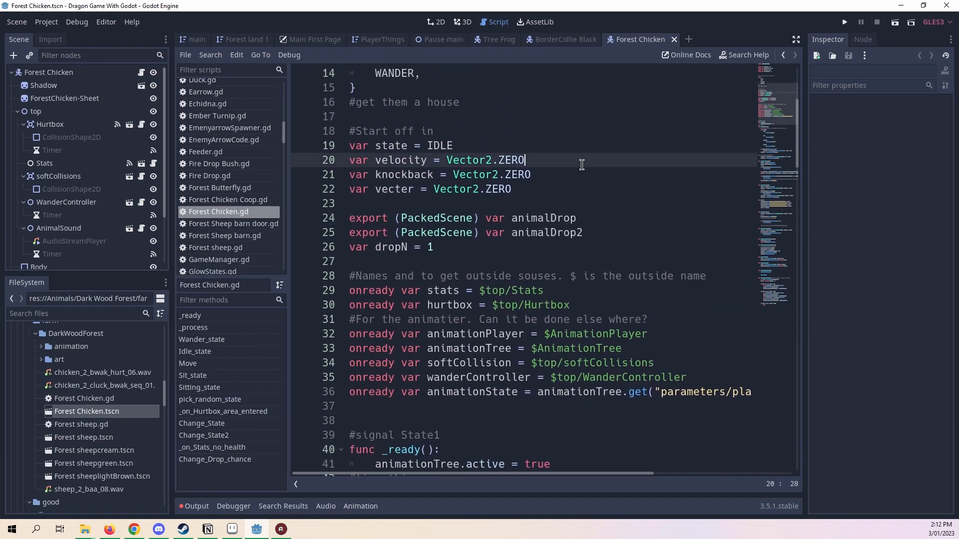
{"action": "key", "text": "ctrl+a"}
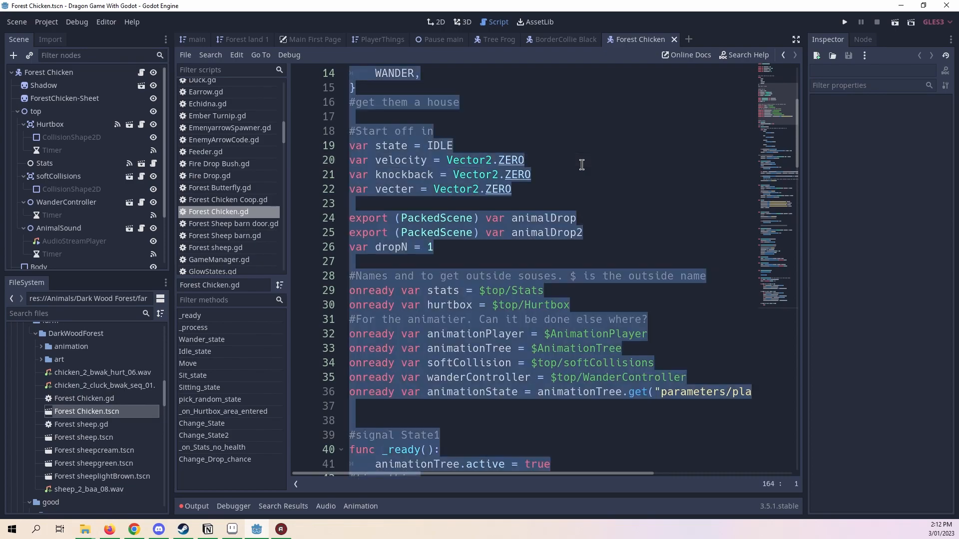
{"action": "left_click", "coordinate": [601, 210]}
{"action": "scroll", "coordinate": [609, 239], "scroll_direction": "down", "scroll_amount": 20}
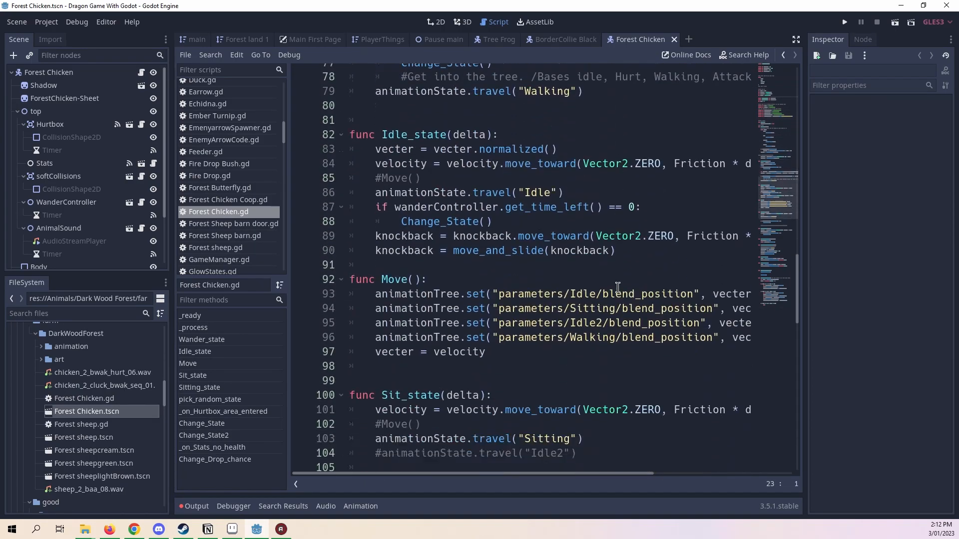
{"action": "scroll", "coordinate": [624, 291], "scroll_direction": "down", "scroll_amount": 9}
{"action": "scroll", "coordinate": [624, 290], "scroll_direction": "up", "scroll_amount": 2}
{"action": "scroll", "coordinate": [637, 262], "scroll_direction": "up", "scroll_amount": 7}
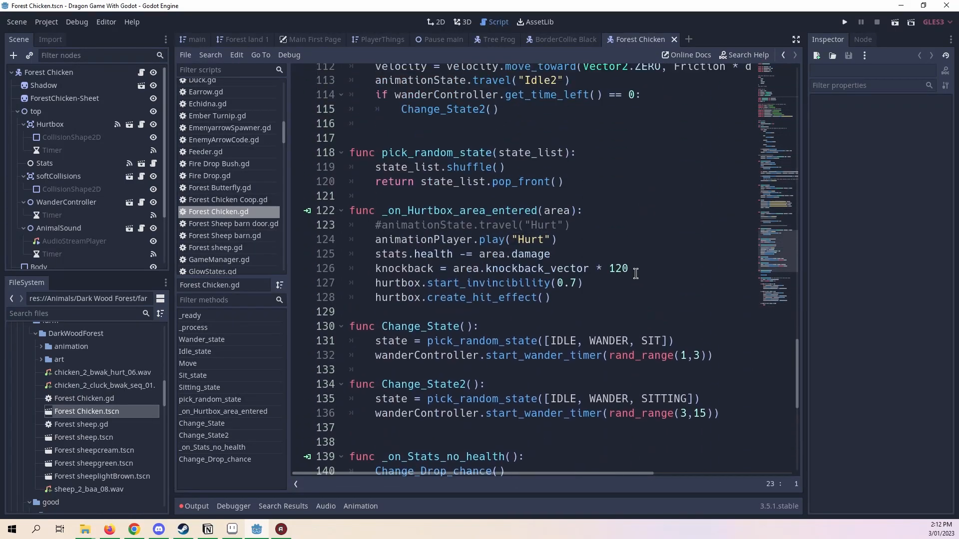
{"action": "scroll", "coordinate": [643, 261], "scroll_direction": "down", "scroll_amount": 3}
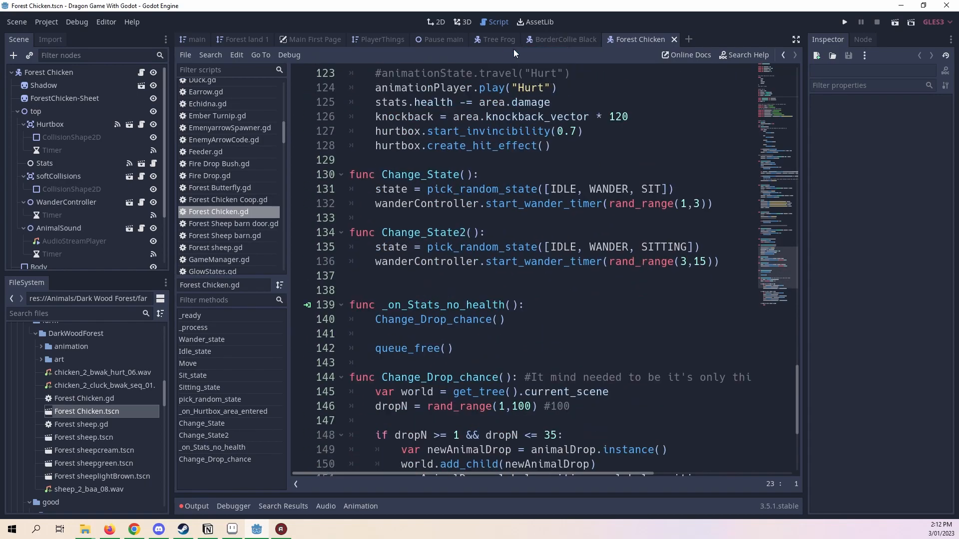
- Replace the entire default contents of Tree Frog.gd with the copied Forest Chicken code and return to its start
{"action": "left_click", "coordinate": [499, 44]}
{"action": "key", "text": "ctrl+a"}
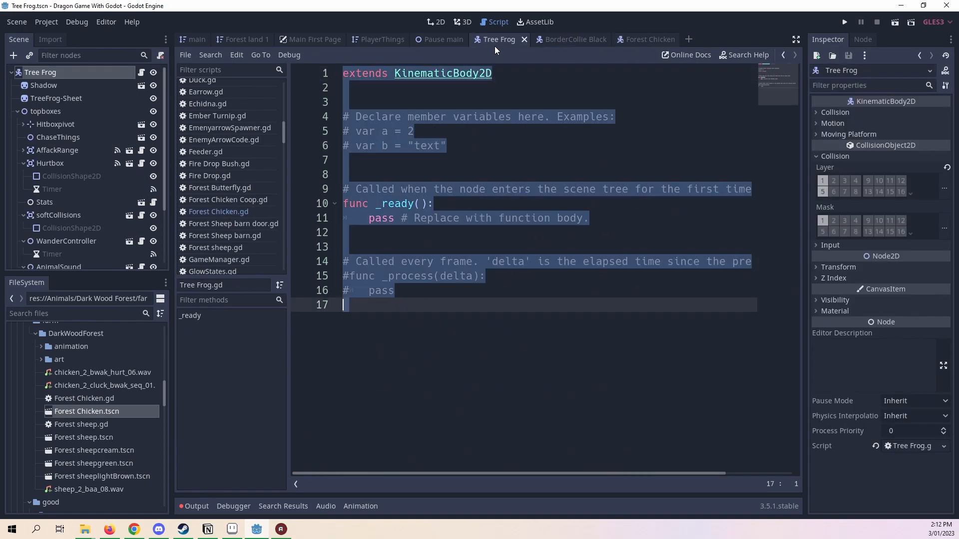
{"action": "key", "text": "ctrl+v"}
{"action": "scroll", "coordinate": [633, 242], "scroll_direction": "up", "scroll_amount": 8}
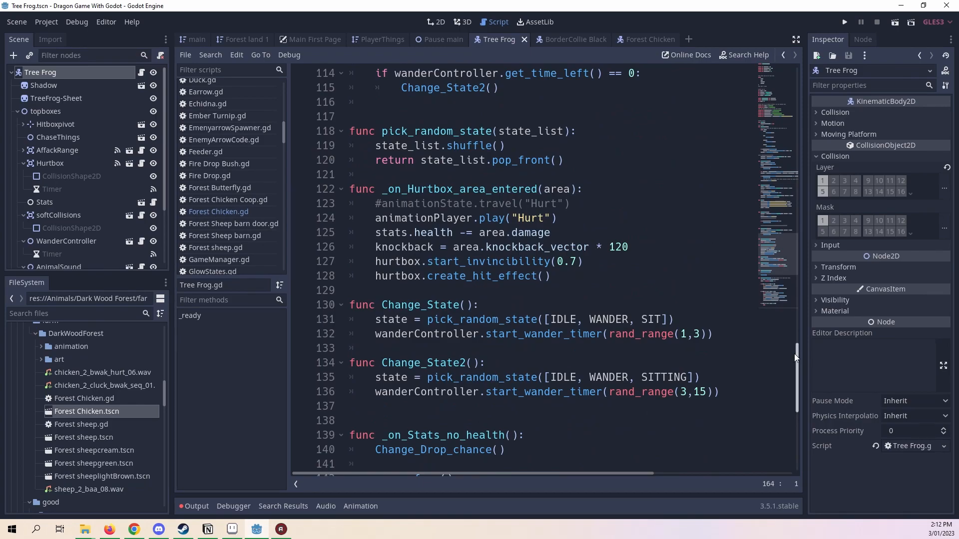
{"action": "left_click_drag", "start_coordinate": [796, 360], "coordinate": [747, 32]}
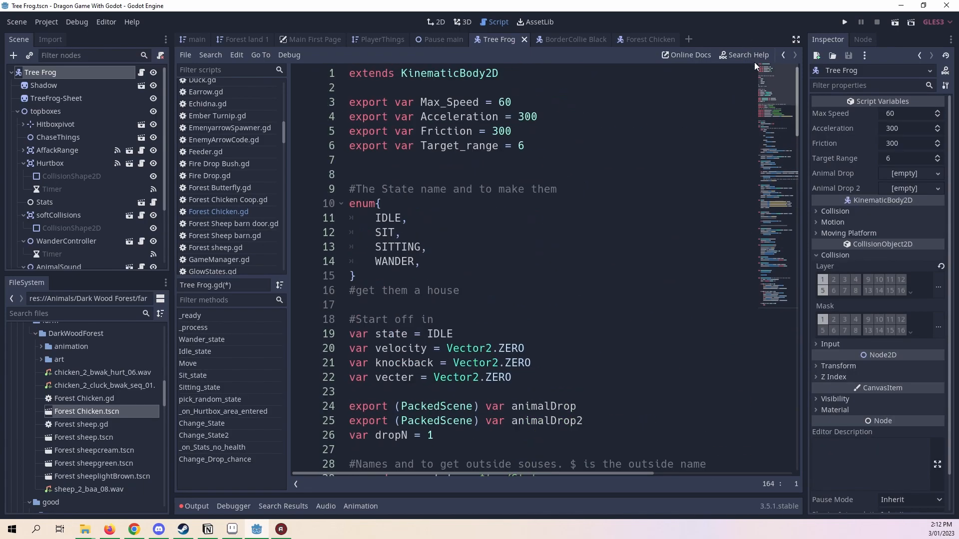
{"action": "scroll", "coordinate": [453, 214], "scroll_direction": "down", "scroll_amount": 3}
{"action": "scroll", "coordinate": [452, 214], "scroll_direction": "up", "scroll_amount": 2}
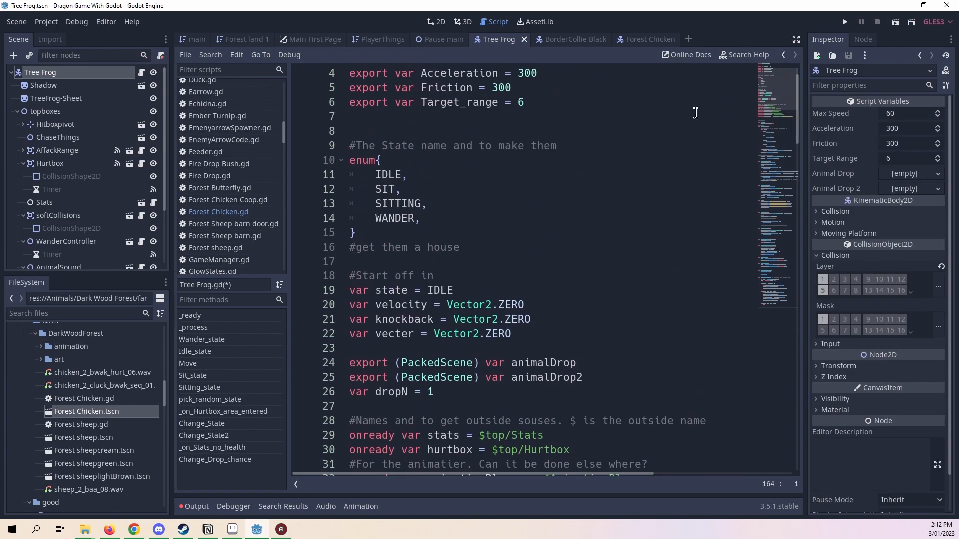
- Remove the SITTING entry and its empty line from the state enum in Tree Frog.gd
{"action": "left_click", "coordinate": [416, 205]}
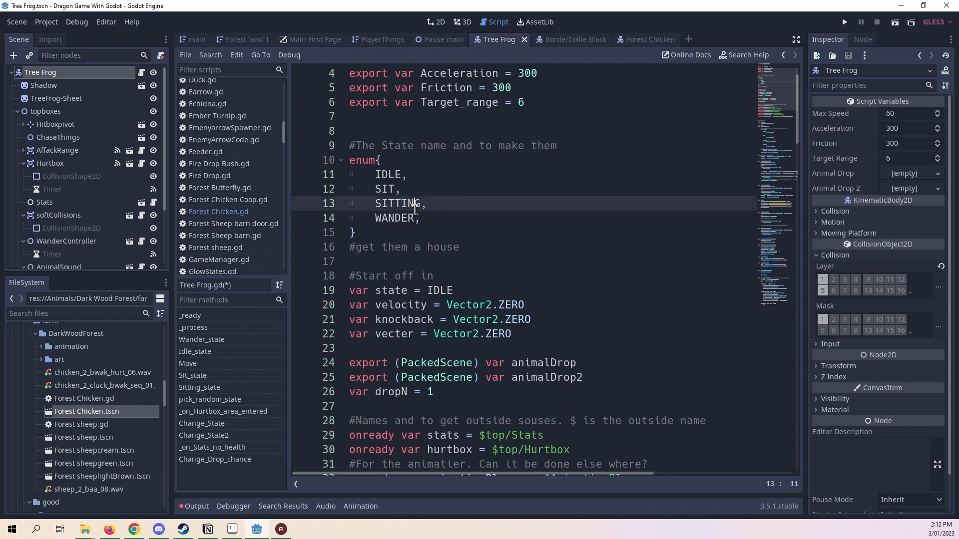
{"action": "left_click_drag", "start_coordinate": [419, 205], "coordinate": [376, 205]}
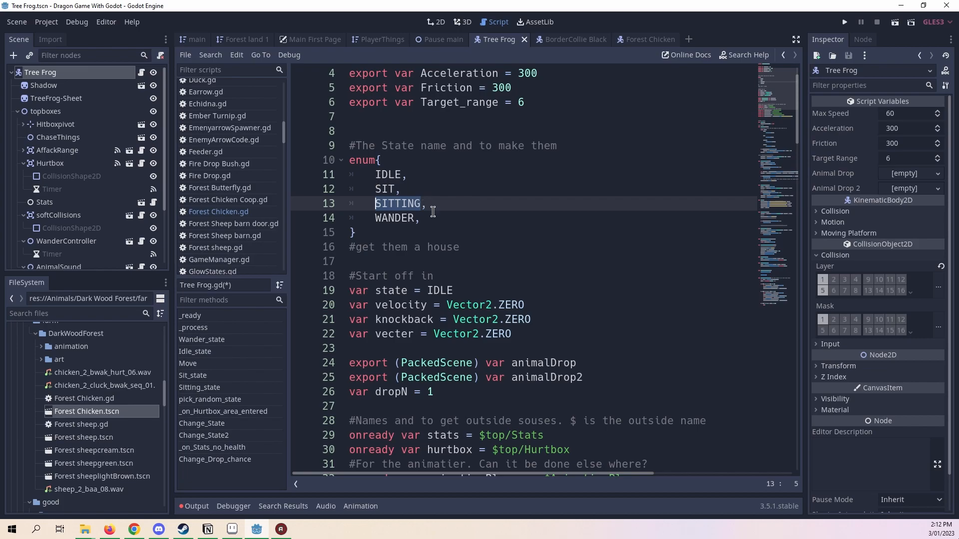
{"action": "left_click_drag", "start_coordinate": [433, 205], "coordinate": [356, 206]}
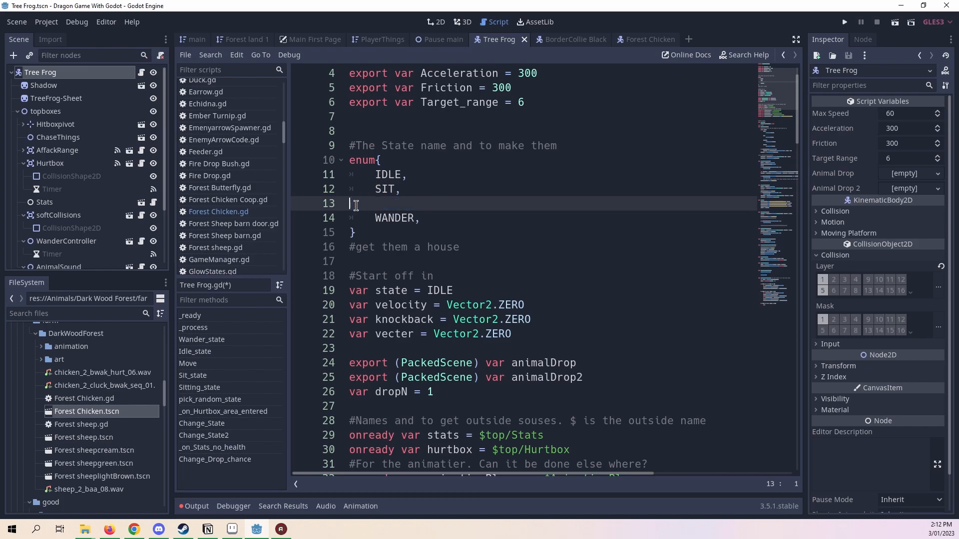
{"action": "key", "text": "BackSpace"}
{"action": "key", "text": "BackSpace"}
- Rename the SIT state in the enum to EATTING and save the script
{"action": "double_click", "coordinate": [393, 189]}
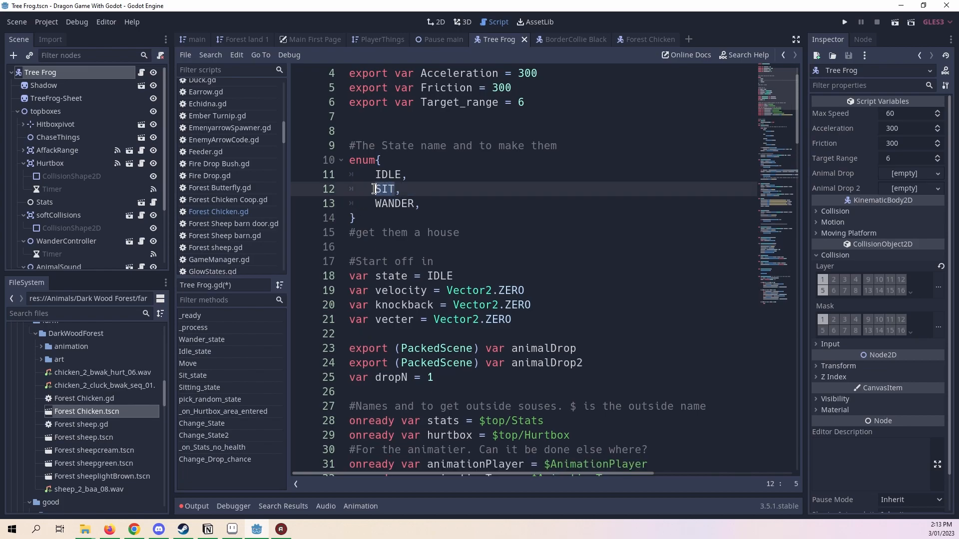
{"action": "type", "text": "Eatt,"}
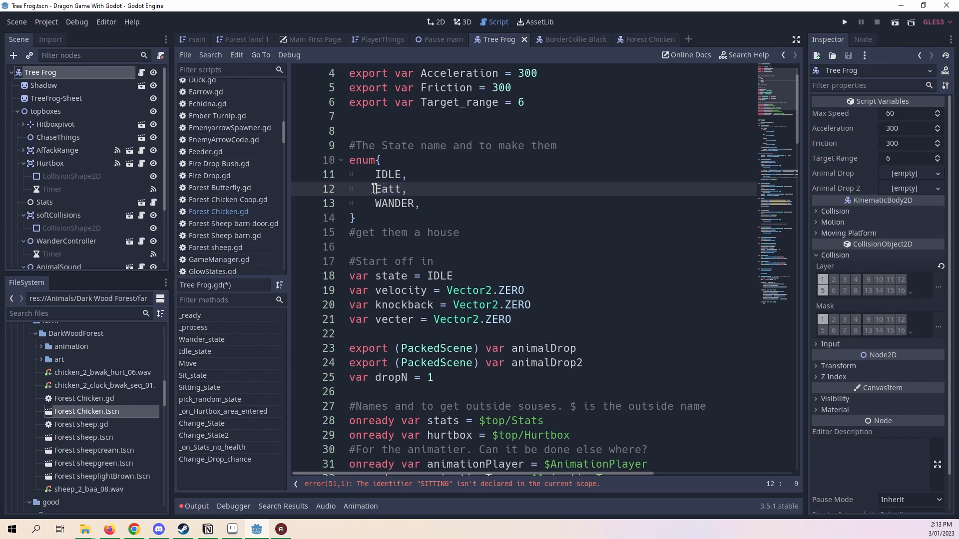
{"action": "key", "text": "BackSpace"}
{"action": "key", "text": "BackSpace"}
{"action": "type", "text": "ATTING"}
{"action": "key", "text": "ctrl+s"}
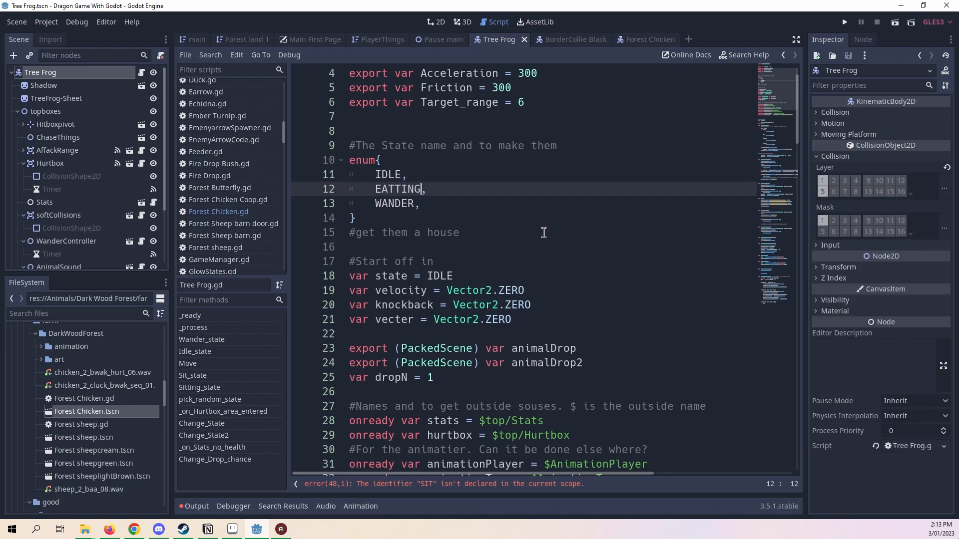
- Copy EATTING from the state enum and use it to replace SIT as the branch name in _process's state match
{"action": "scroll", "coordinate": [529, 277], "scroll_direction": "down", "scroll_amount": 1}
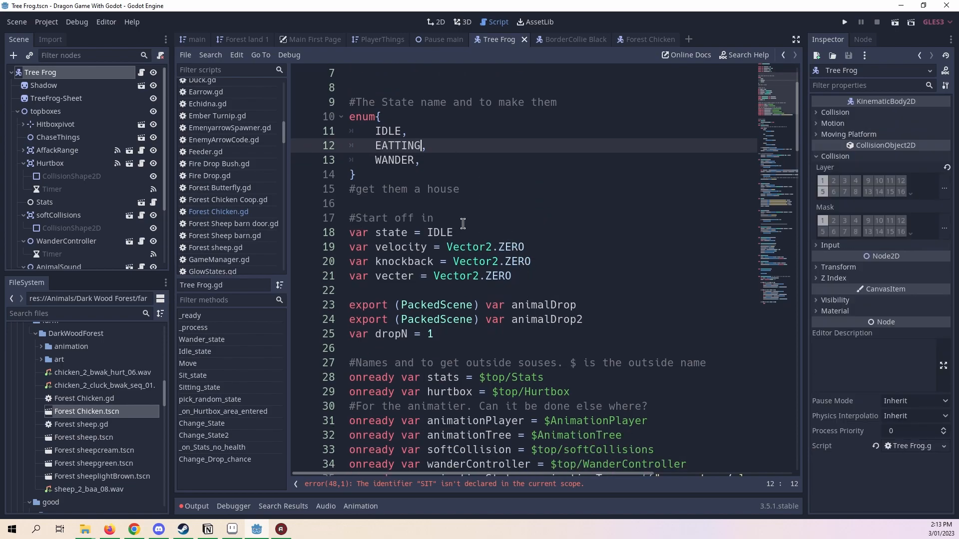
{"action": "left_click_drag", "start_coordinate": [421, 145], "coordinate": [371, 146]}
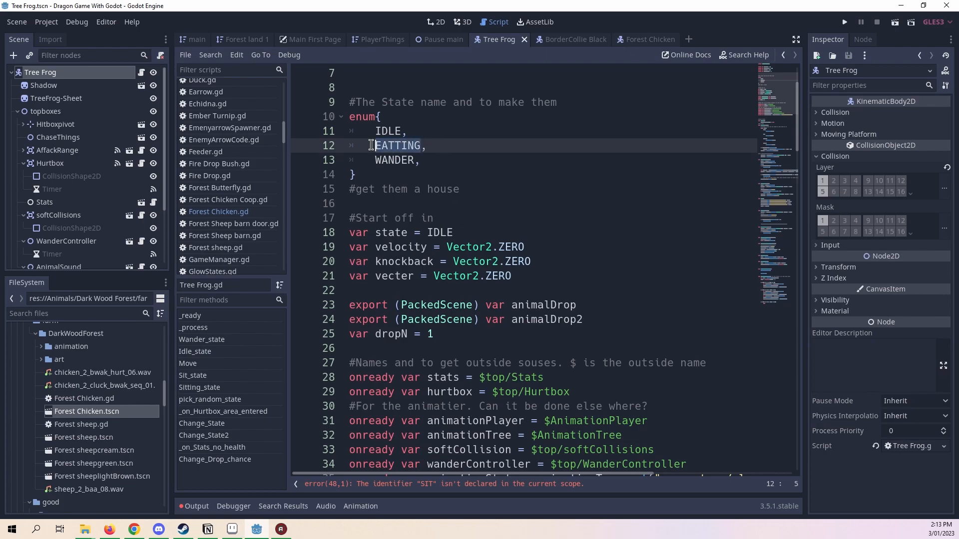
{"action": "right_click", "coordinate": [384, 149]}
{"action": "left_click", "coordinate": [400, 207]}
{"action": "left_click", "coordinate": [470, 157]}
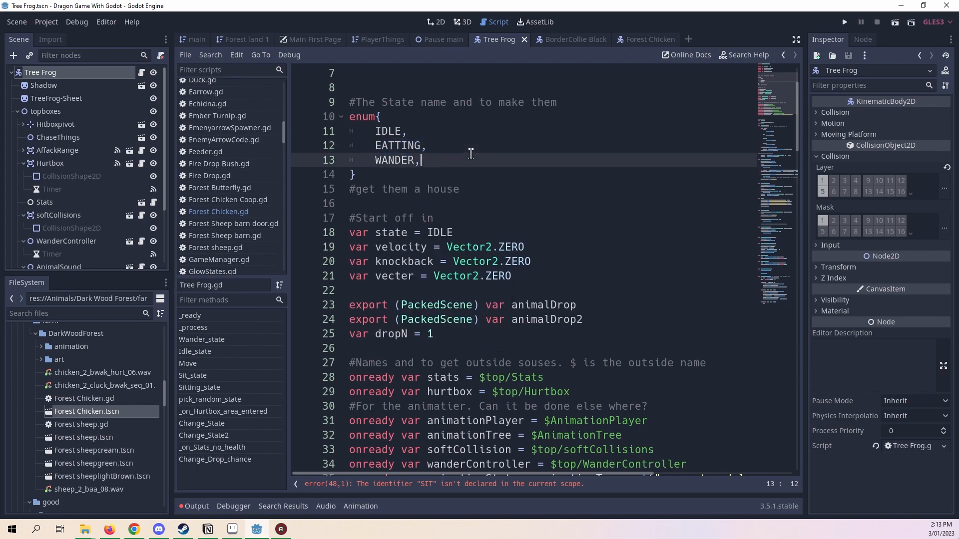
{"action": "scroll", "coordinate": [464, 222], "scroll_direction": "down", "scroll_amount": 4}
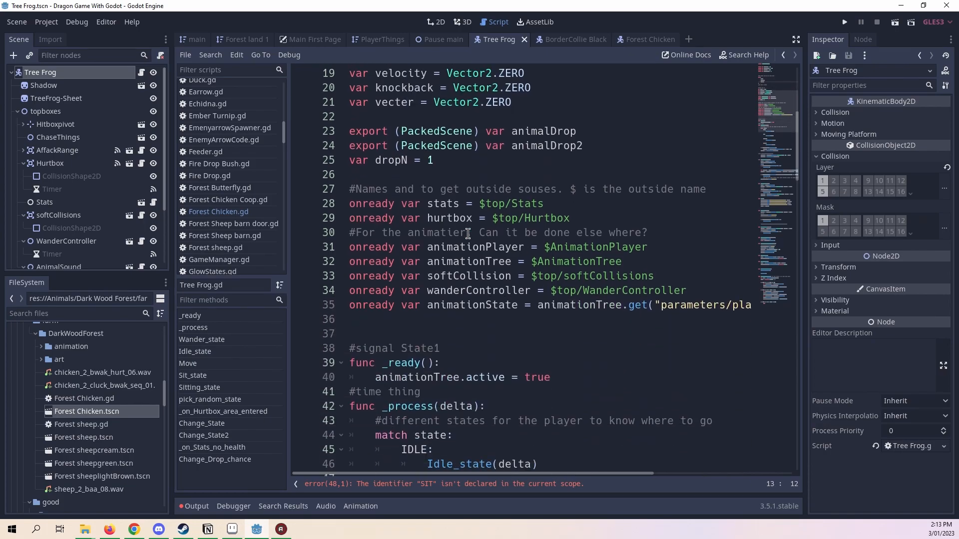
{"action": "left_click", "coordinate": [461, 485]}
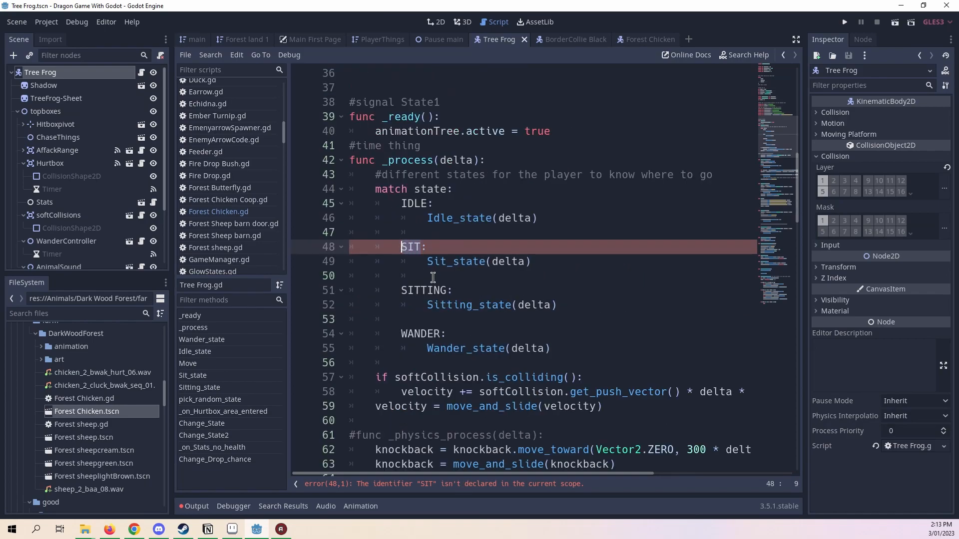
{"action": "type", "text": "EATTING"}
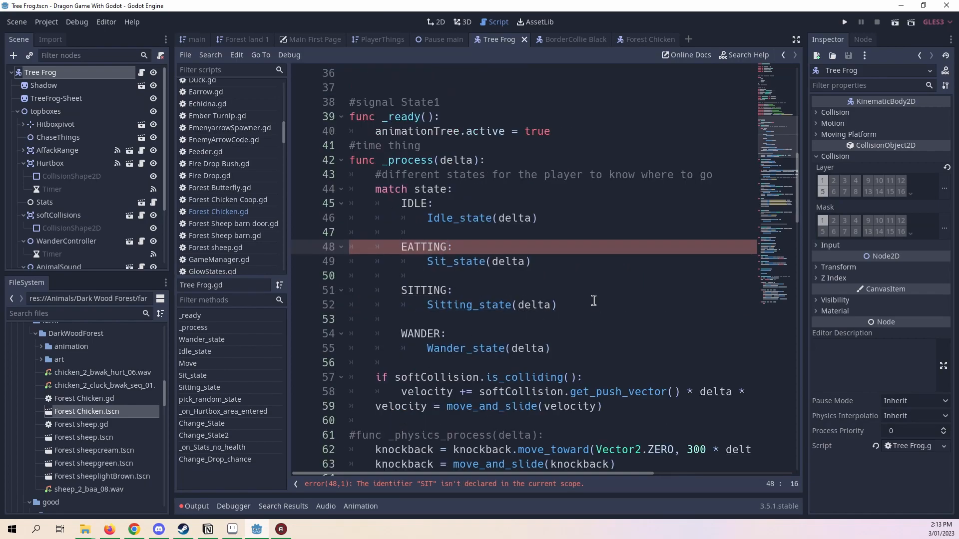
- Delete the SITTING branch from the state match and change the EATTING branch's call to Eatting_state(delta)
{"action": "left_click_drag", "start_coordinate": [593, 301], "coordinate": [305, 288]}
{"action": "key", "text": "BackSpace"}
{"action": "key", "text": "BackSpace"}
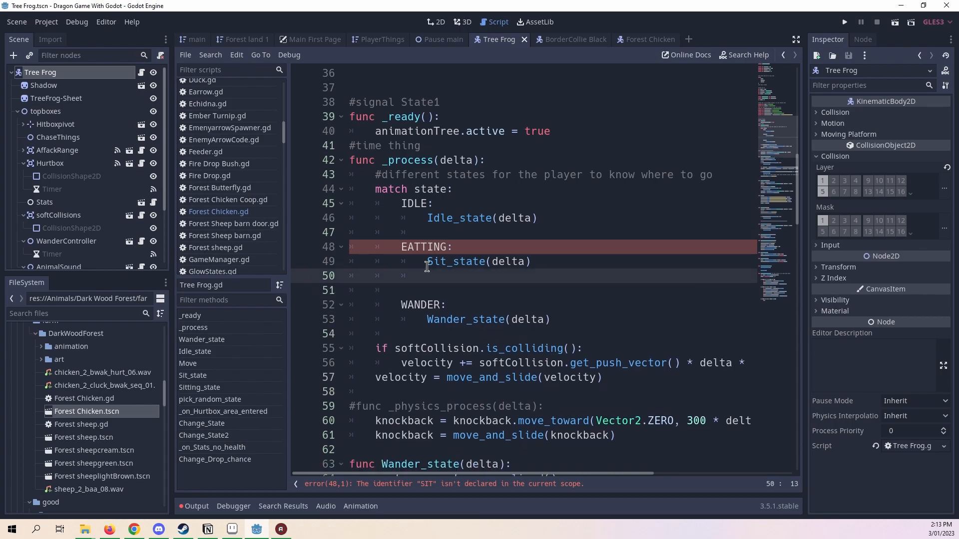
{"action": "left_click_drag", "start_coordinate": [445, 261], "coordinate": [429, 262]}
{"action": "type", "text": "Eattin"}
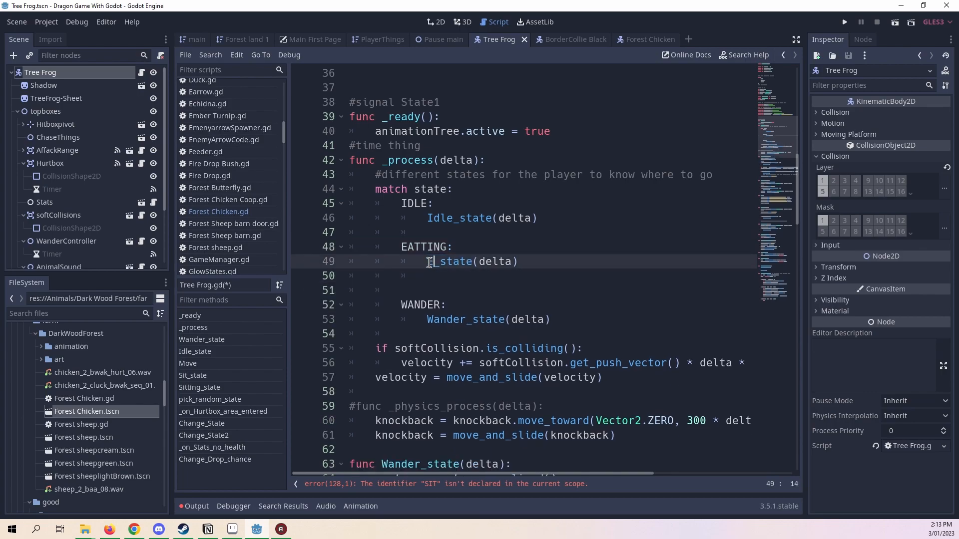
{"action": "type", "text": "g"}
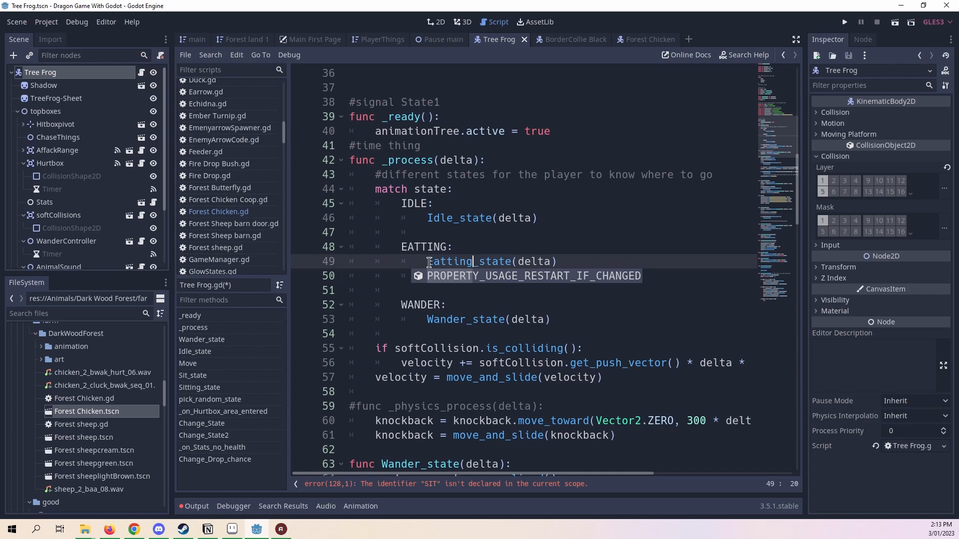
{"action": "left_click", "coordinate": [533, 218]}
- Copy Eatting_state(delta) from the match branch and paste it over Sit_state(delta) in that function's definition
{"action": "left_click_drag", "start_coordinate": [557, 261], "coordinate": [420, 262]}
{"action": "right_click", "coordinate": [462, 262]}
{"action": "left_click", "coordinate": [504, 318]}
{"action": "left_click", "coordinate": [539, 262]}
{"action": "scroll", "coordinate": [538, 275], "scroll_direction": "down", "scroll_amount": 1}
{"action": "left_click", "coordinate": [424, 487]}
{"action": "scroll", "coordinate": [475, 316], "scroll_direction": "down", "scroll_amount": 6}
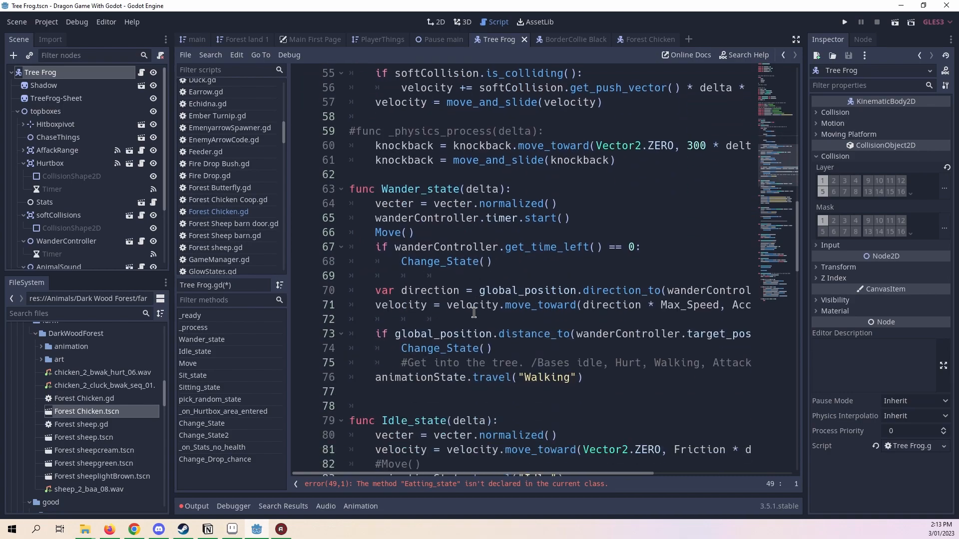
{"action": "scroll", "coordinate": [476, 316], "scroll_direction": "up", "scroll_amount": 2}
{"action": "scroll", "coordinate": [479, 329], "scroll_direction": "down", "scroll_amount": 8}
{"action": "scroll", "coordinate": [479, 339], "scroll_direction": "down", "scroll_amount": 3}
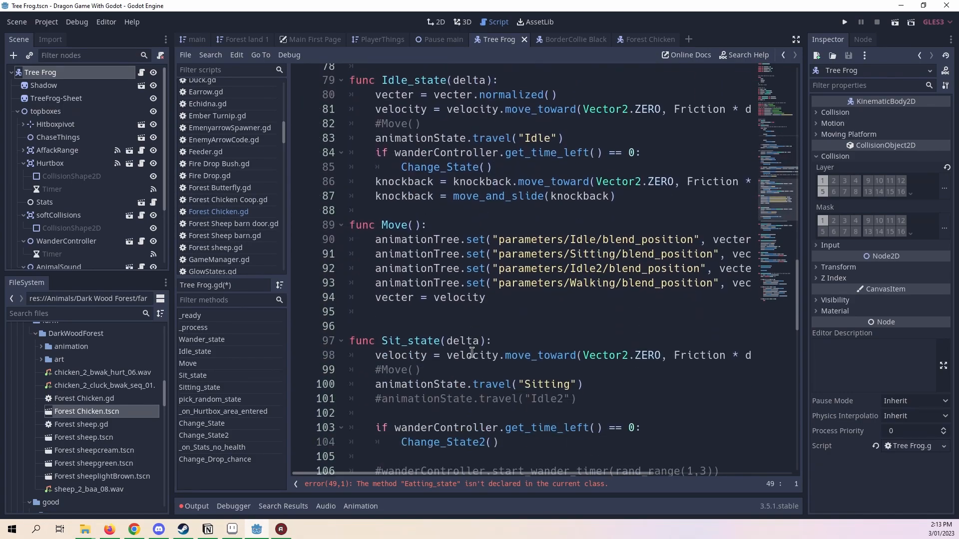
{"action": "left_click_drag", "start_coordinate": [485, 290], "coordinate": [378, 293]}
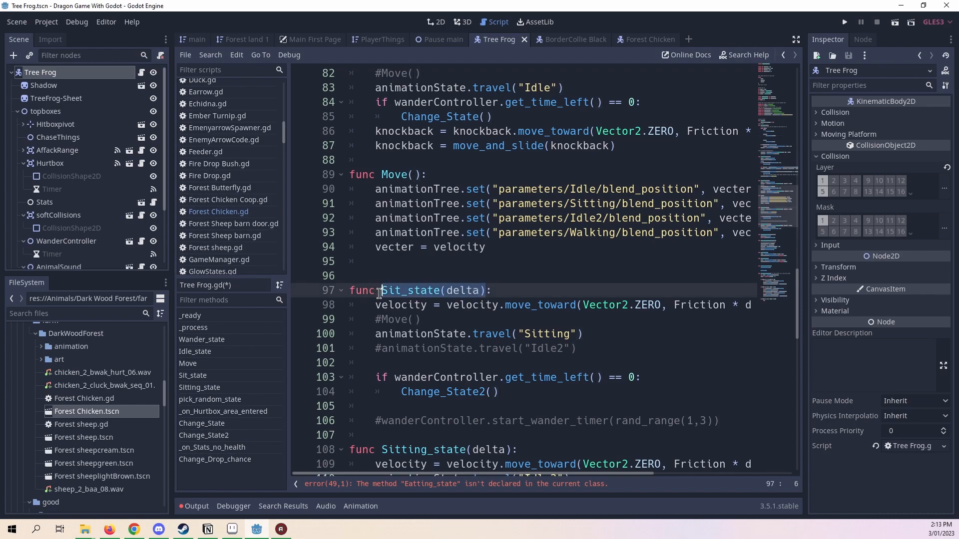
{"action": "scroll", "coordinate": [351, 310], "scroll_direction": "down", "scroll_amount": 3}
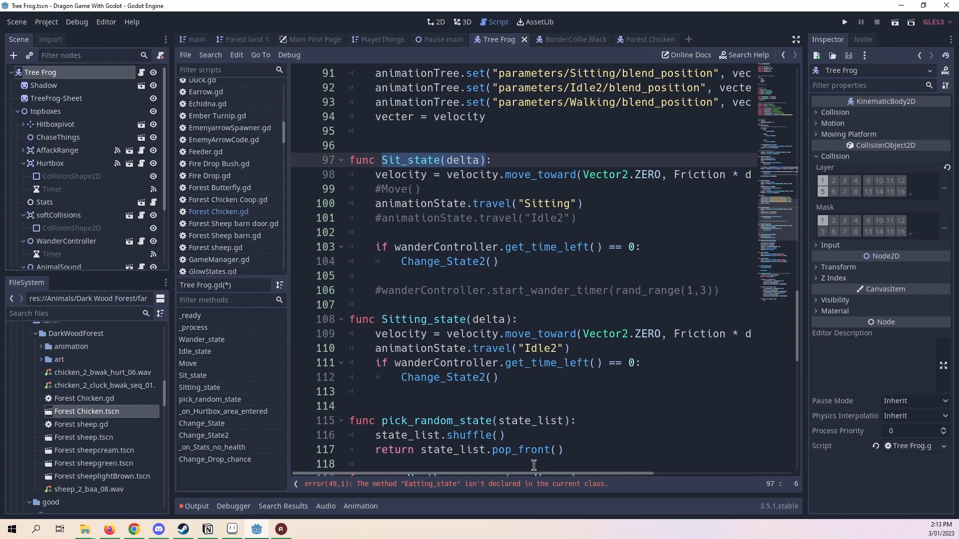
{"action": "left_click_drag", "start_coordinate": [534, 472], "coordinate": [498, 454]}
{"action": "key", "text": "ctrl+v"}
- Delete the whole Sitting_state function above pick_random_state
{"action": "scroll", "coordinate": [499, 454], "scroll_direction": "down", "scroll_amount": 1}
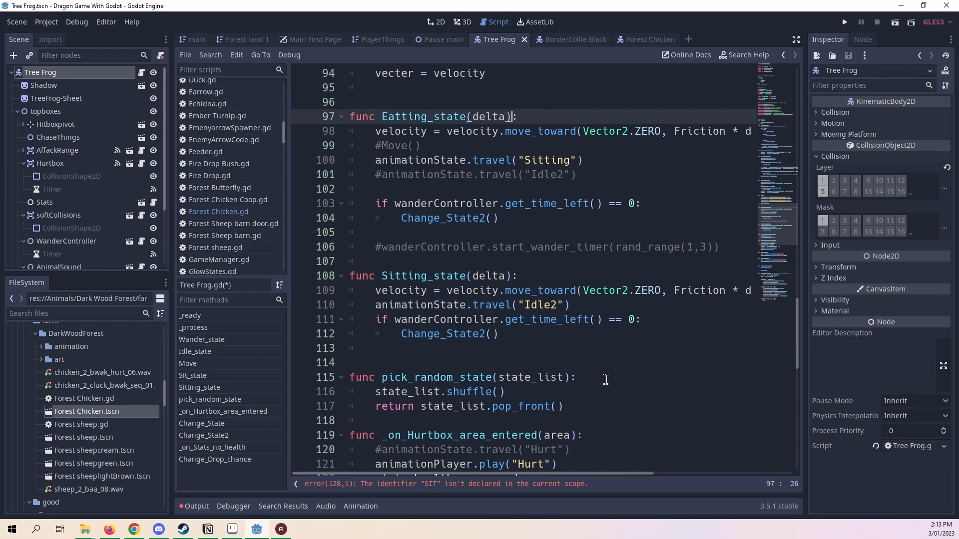
{"action": "scroll", "coordinate": [605, 379], "scroll_direction": "up", "scroll_amount": 1}
{"action": "left_click_drag", "start_coordinate": [546, 377], "coordinate": [324, 323]}
{"action": "key", "text": "BackSpace"}
{"action": "key", "text": "BackSpace"}
{"action": "key", "text": "BackSpace"}
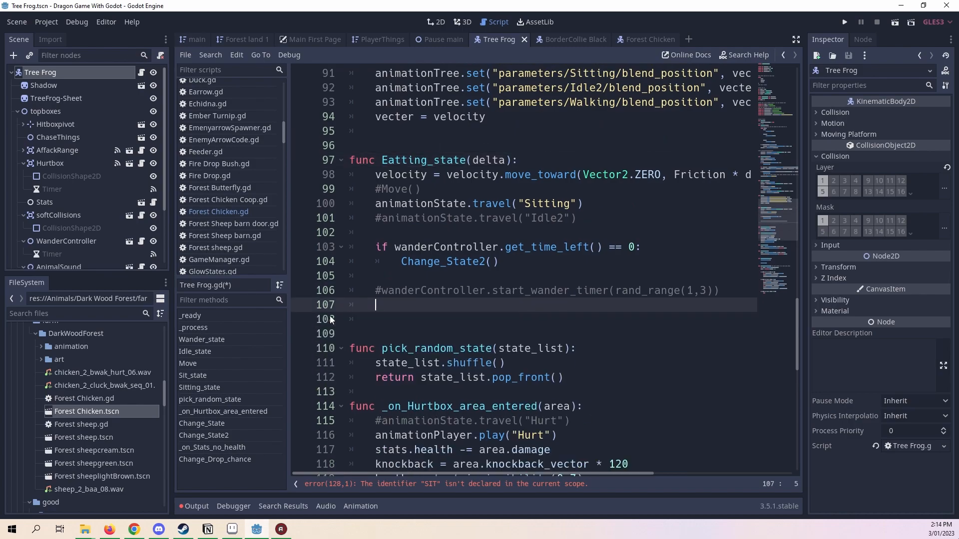
- Replace SIT with EATTING in Change_State's random state list and save the script
{"action": "scroll", "coordinate": [509, 376], "scroll_direction": "down", "scroll_amount": 5}
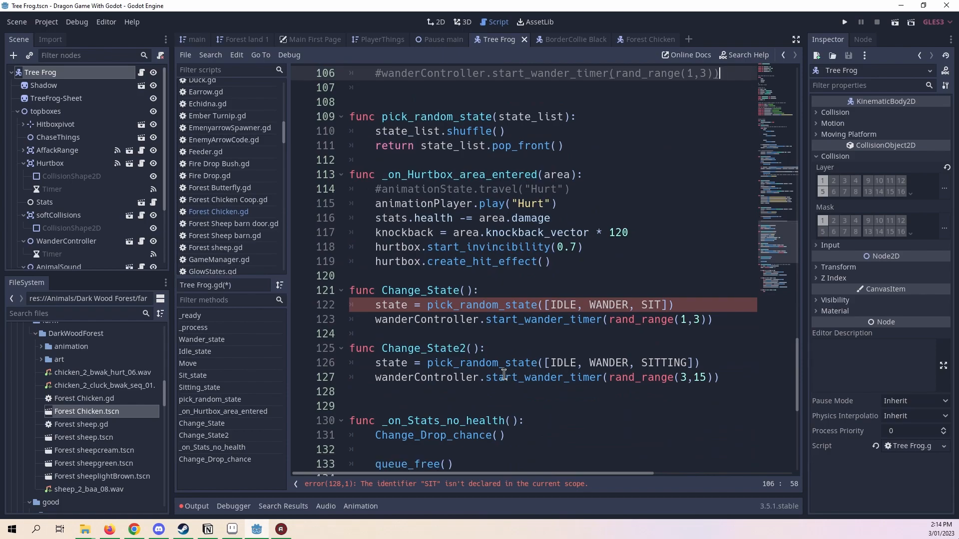
{"action": "double_click", "coordinate": [663, 303]}
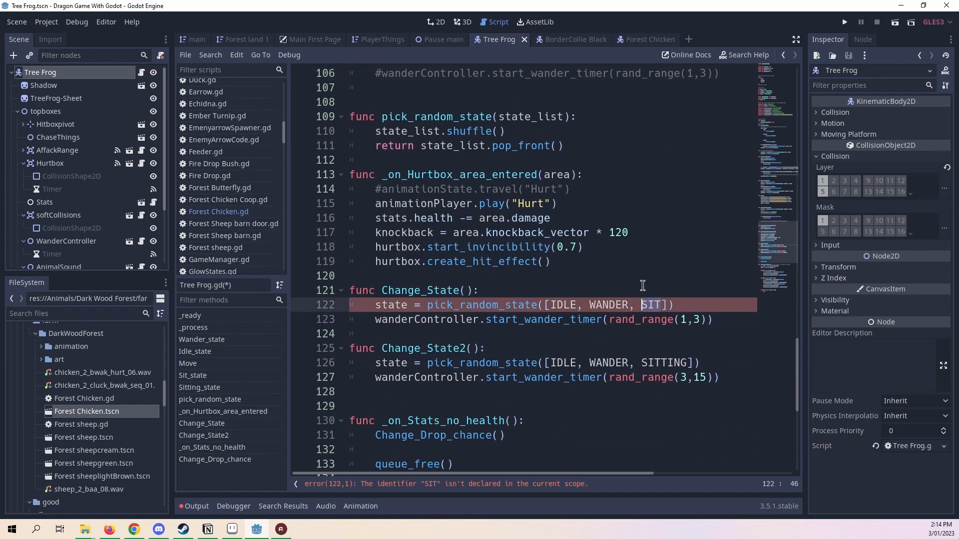
{"action": "type", "text": "Ea"}
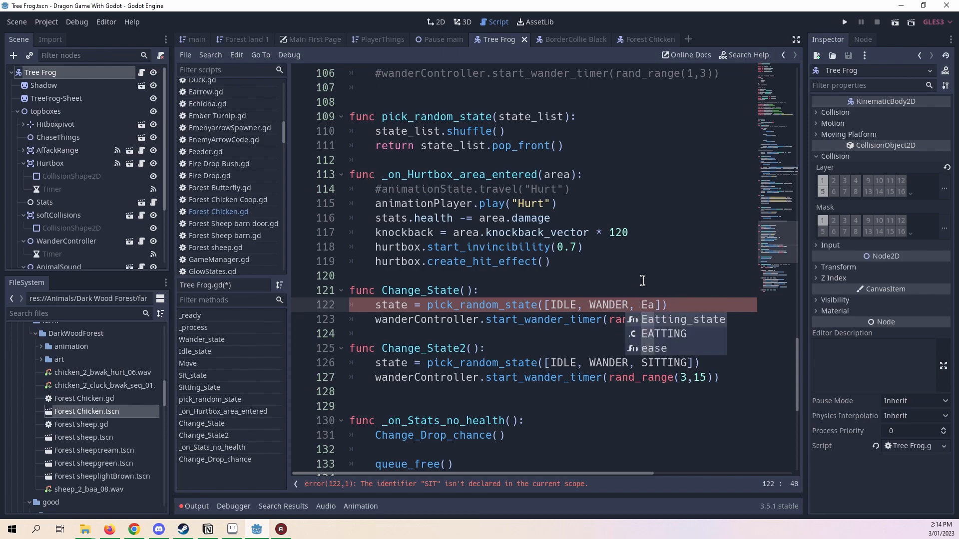
{"action": "key", "text": "Down"}
{"action": "key", "text": "Return"}
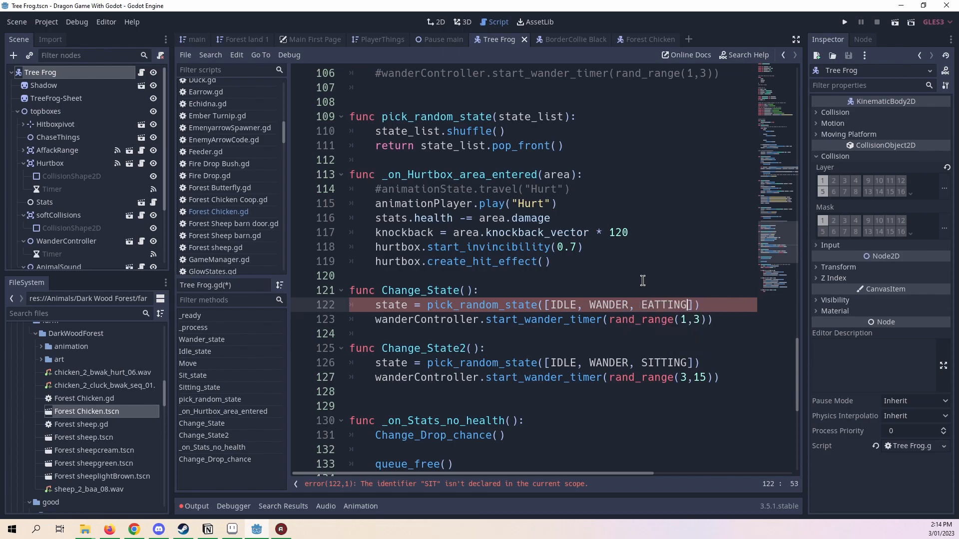
{"action": "key", "text": "ctrl+s"}
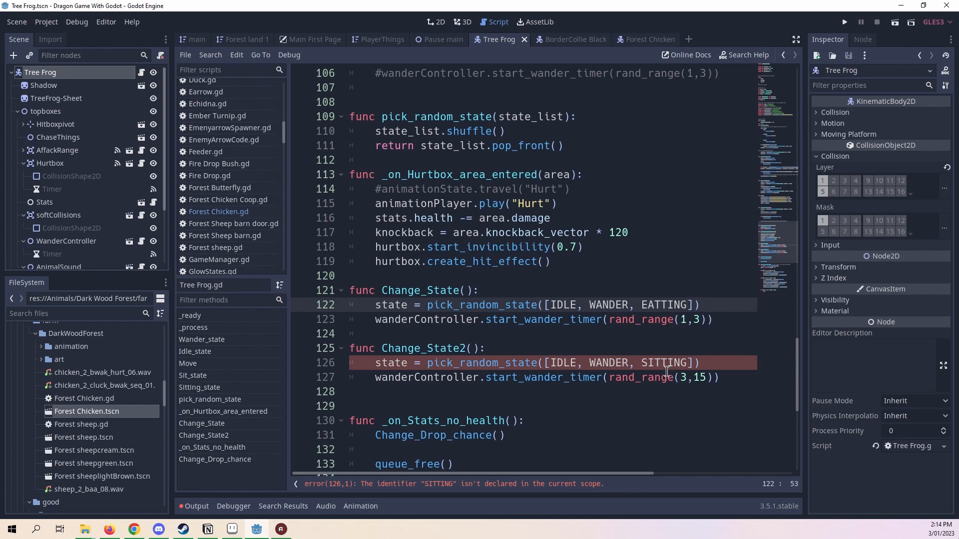
- Swap SITTING for EATTING in Change_State2's random state list and remove EATTING from Change_State's list
{"action": "left_click_drag", "start_coordinate": [694, 300], "coordinate": [646, 310]}
{"action": "left_click", "coordinate": [642, 299]}
{"action": "left_click", "coordinate": [688, 363]}
{"action": "left_click_drag", "start_coordinate": [686, 363], "coordinate": [635, 360]}
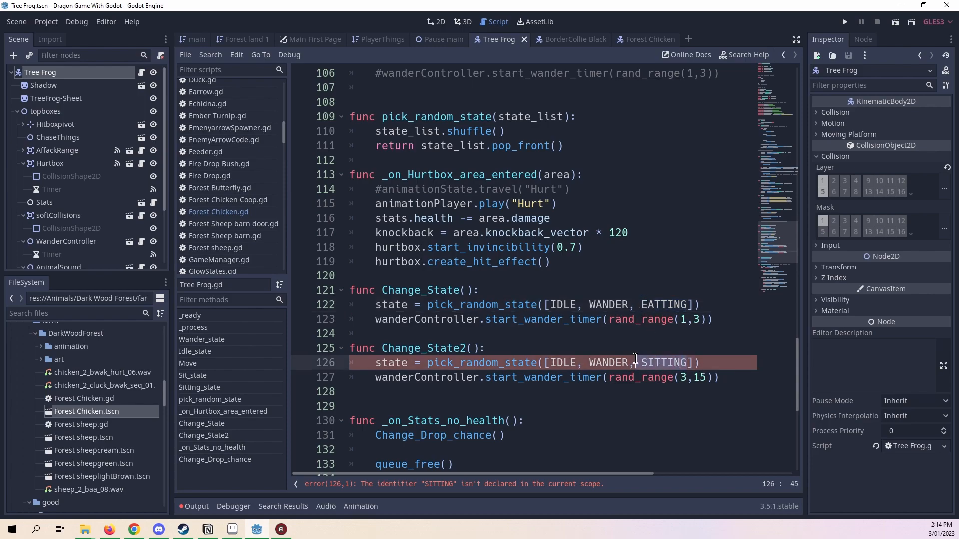
{"action": "key", "text": "ctrl+v"}
{"action": "left_click_drag", "start_coordinate": [689, 306], "coordinate": [626, 301]}
{"action": "key", "text": "BackSpace"}
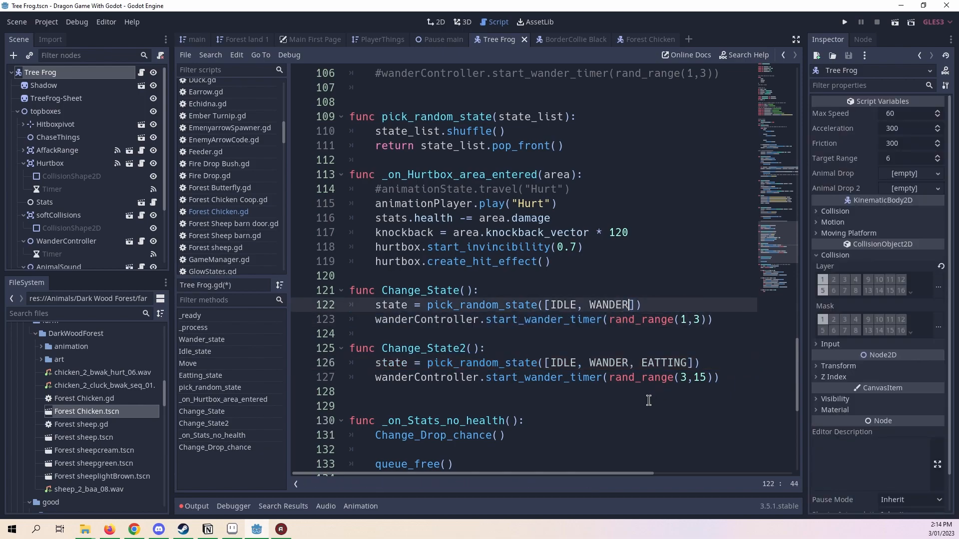
- Make Change_State pick from IDLE, WANDER and EATTING, limit Change_State2 to IDLE and WANDER, and save
{"action": "left_click", "coordinate": [677, 301]}
{"action": "key", "text": "ctrl+s"}
{"action": "key", "text": "ctrl+v"}
{"action": "left_click_drag", "start_coordinate": [688, 363], "coordinate": [629, 363]}
{"action": "key", "text": "BackSpace"}
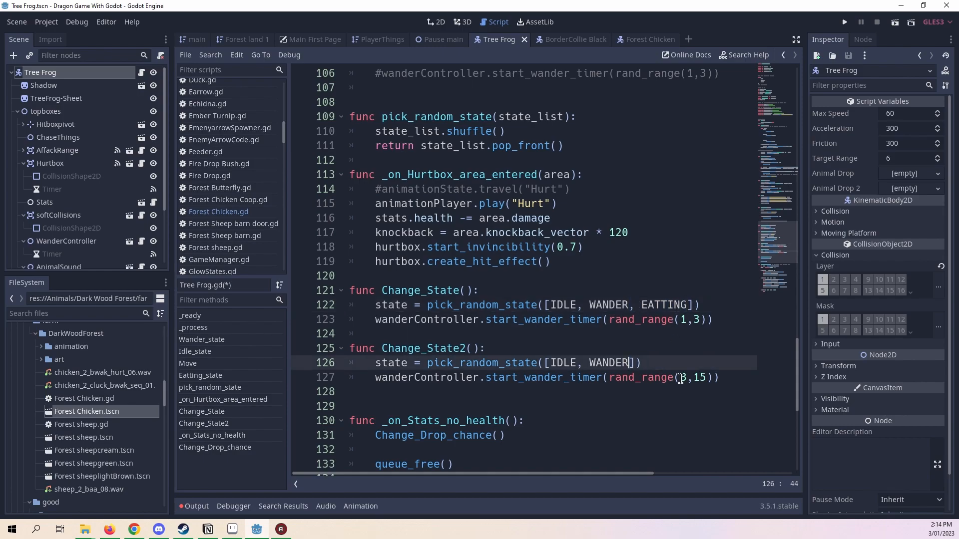
{"action": "key", "text": "ctrl+s"}
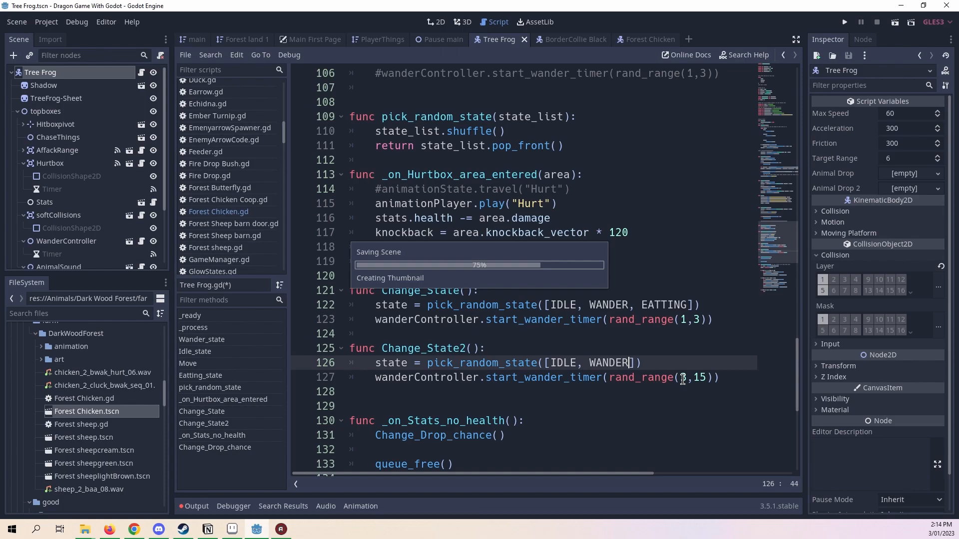
- Review the _on_Stats_no_health and Change_Drop_chance functions at the end of the script
{"action": "scroll", "coordinate": [682, 375], "scroll_direction": "down", "scroll_amount": 4}
{"action": "scroll", "coordinate": [679, 355], "scroll_direction": "up", "scroll_amount": 1}
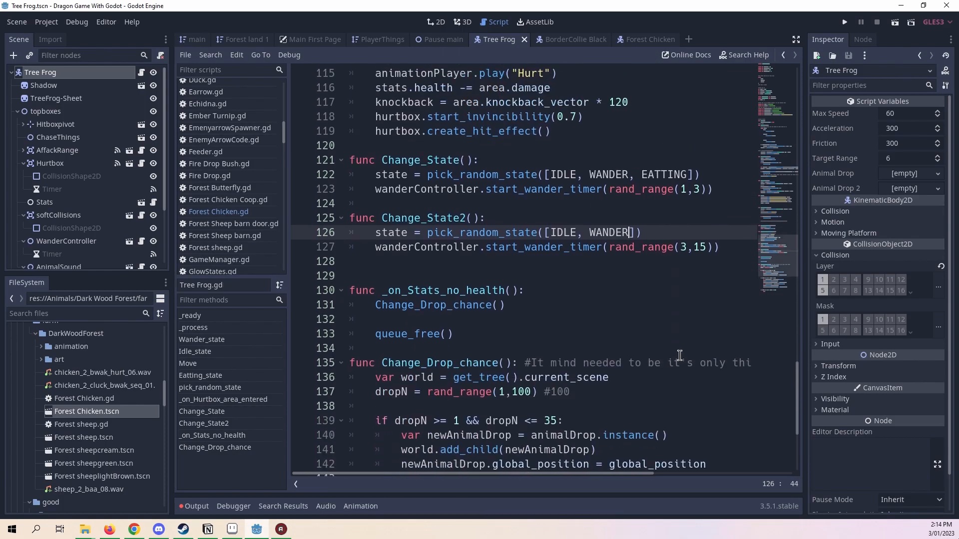
{"action": "scroll", "coordinate": [679, 355], "scroll_direction": "down", "scroll_amount": 4}
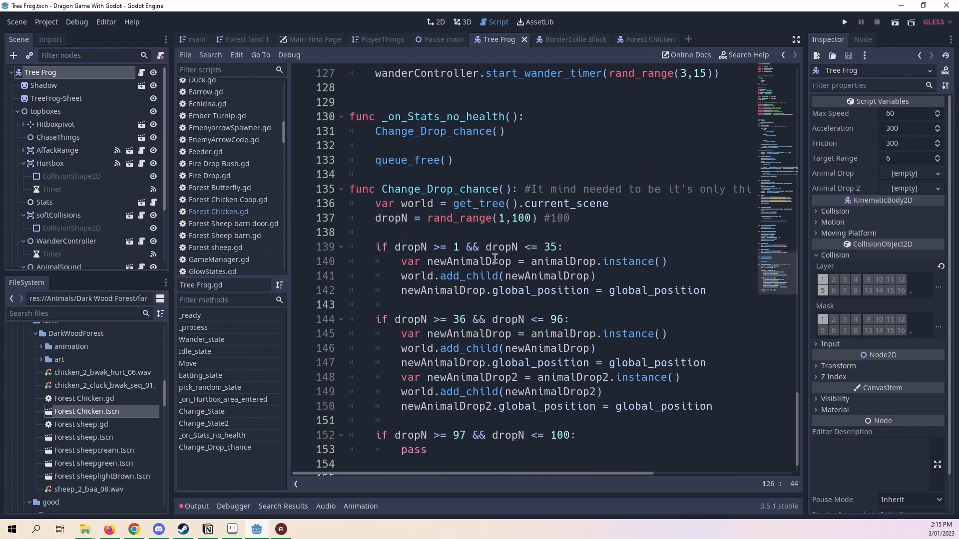
{"action": "scroll", "coordinate": [496, 254], "scroll_direction": "down", "scroll_amount": 1}
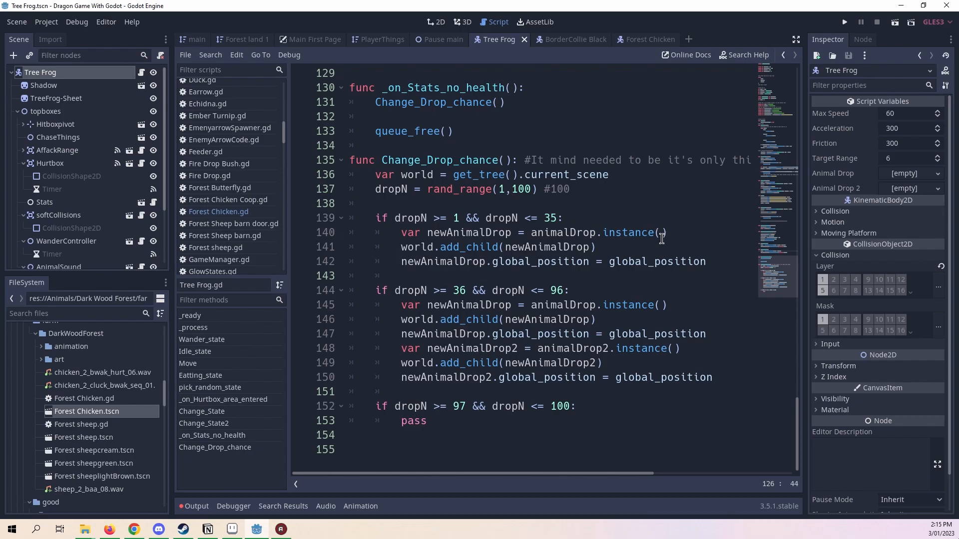
{"action": "scroll", "coordinate": [549, 224], "scroll_direction": "up", "scroll_amount": 2}
{"action": "scroll", "coordinate": [564, 232], "scroll_direction": "down", "scroll_amount": 2}
{"action": "scroll", "coordinate": [581, 246], "scroll_direction": "up", "scroll_amount": 2}
{"action": "scroll", "coordinate": [580, 244], "scroll_direction": "down", "scroll_amount": 1}
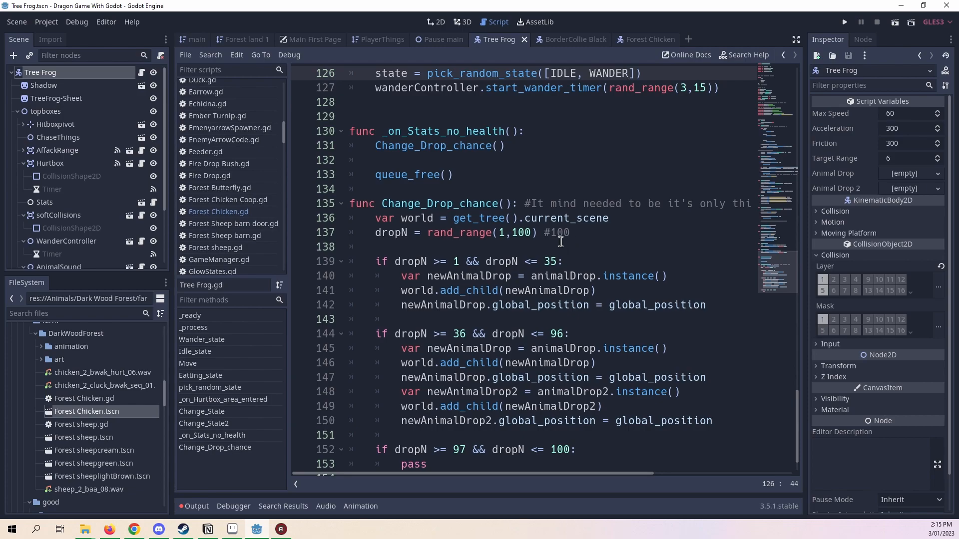
{"action": "scroll", "coordinate": [559, 243], "scroll_direction": "down", "scroll_amount": 1}
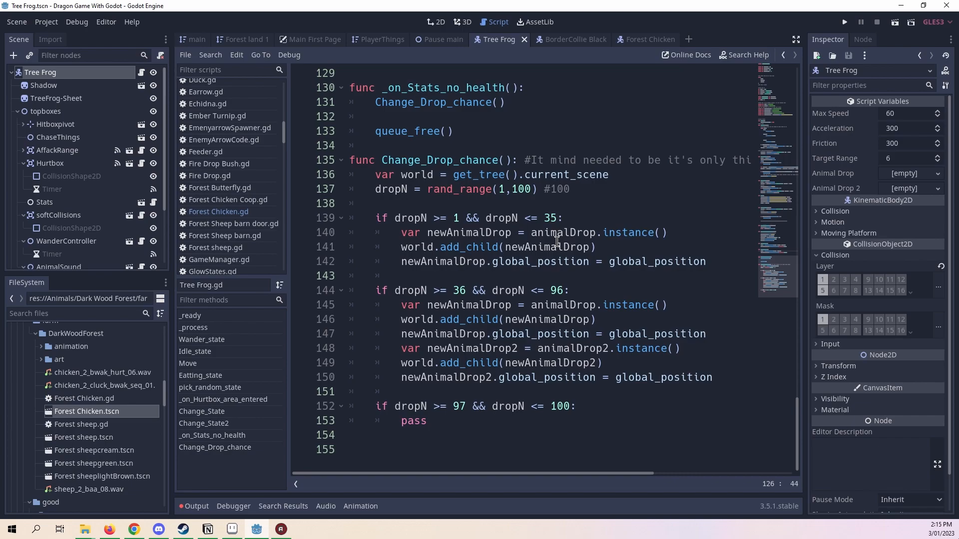
- Copy pass from the last drop branch and insert it on a new first line in the 1 to 35 dropN branch
{"action": "left_click", "coordinate": [430, 422]}
{"action": "double_click", "coordinate": [417, 422]}
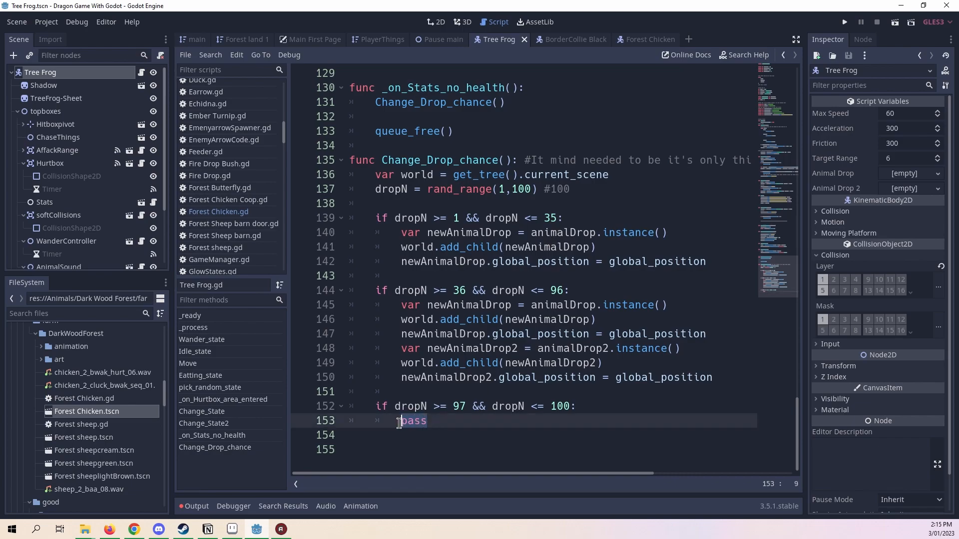
{"action": "right_click", "coordinate": [408, 424]}
{"action": "left_click", "coordinate": [421, 371]}
{"action": "left_click", "coordinate": [586, 221]}
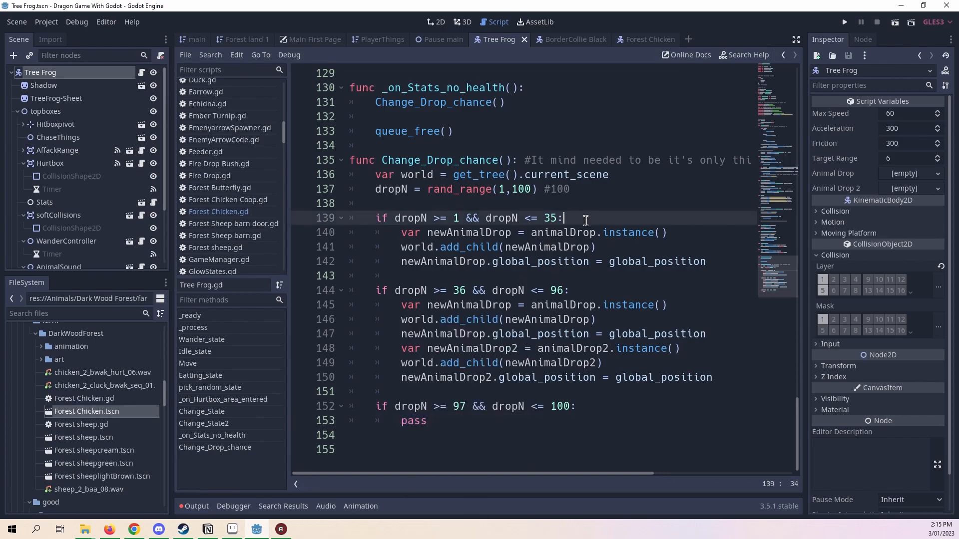
{"action": "key", "text": "Return"}
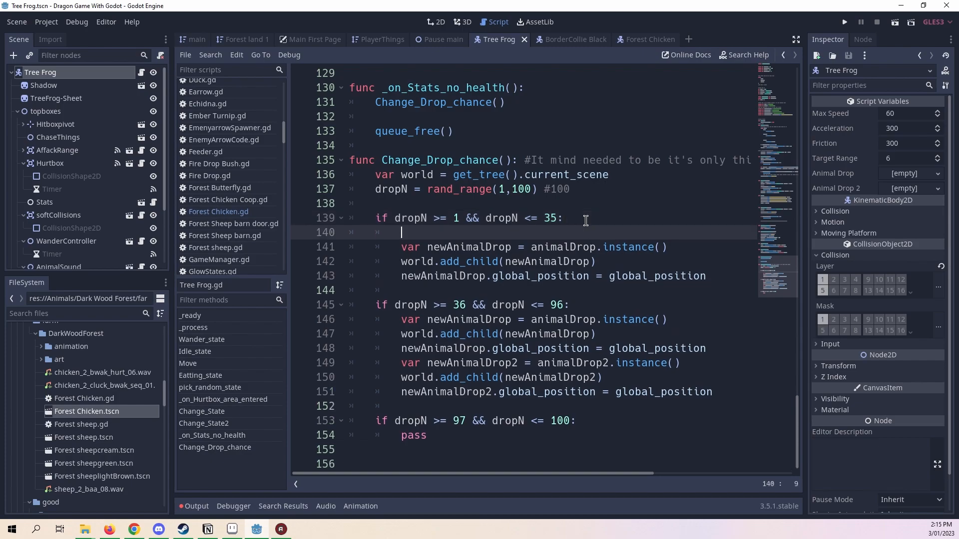
{"action": "key", "text": "ctrl+v"}
- Comment out the three newAnimalDrop lines below pass in the 1 to 35 dropN branch
{"action": "left_click_drag", "start_coordinate": [729, 277], "coordinate": [400, 247]}
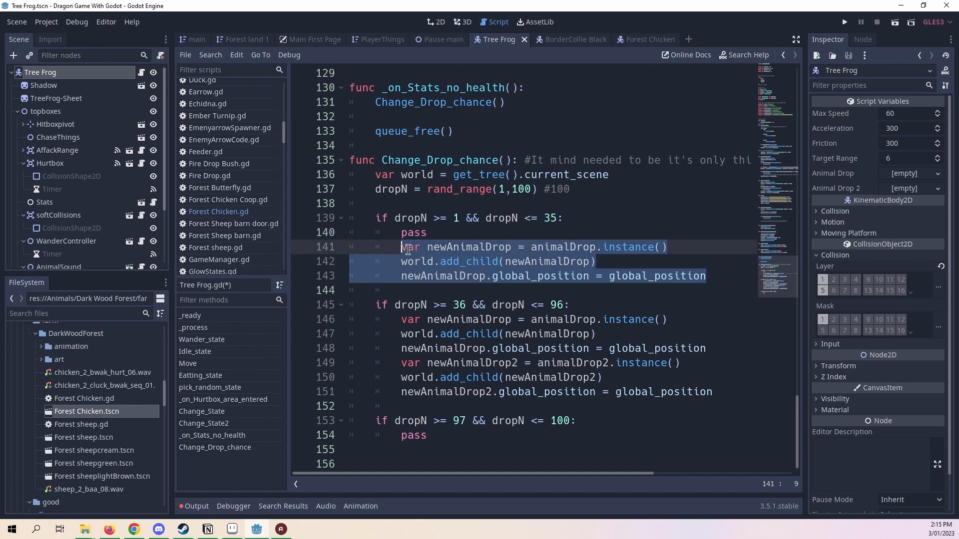
{"action": "right_click", "coordinate": [474, 262]}
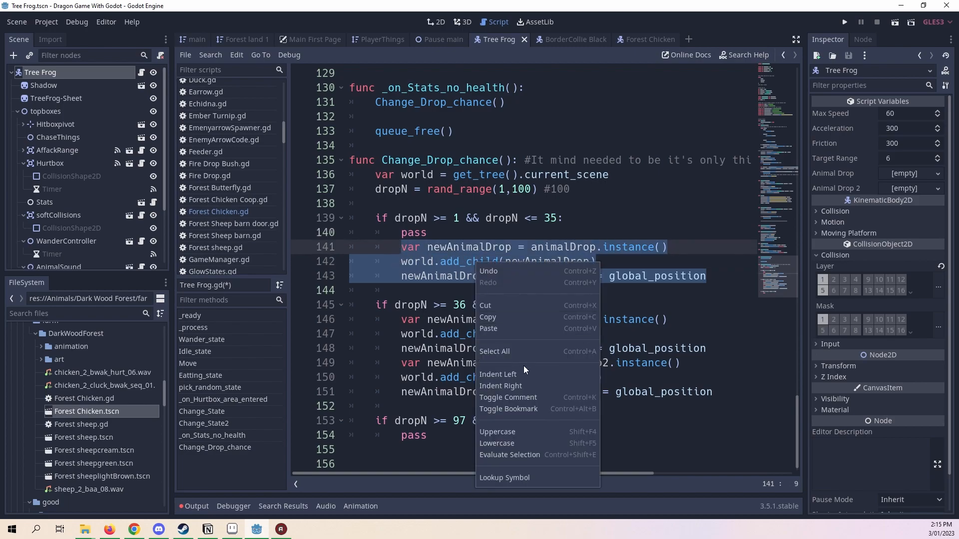
{"action": "left_click", "coordinate": [538, 399]}
{"action": "left_click", "coordinate": [586, 334]}
{"action": "left_click_drag", "start_coordinate": [713, 392], "coordinate": [401, 320]}
{"action": "right_click", "coordinate": [444, 322]}
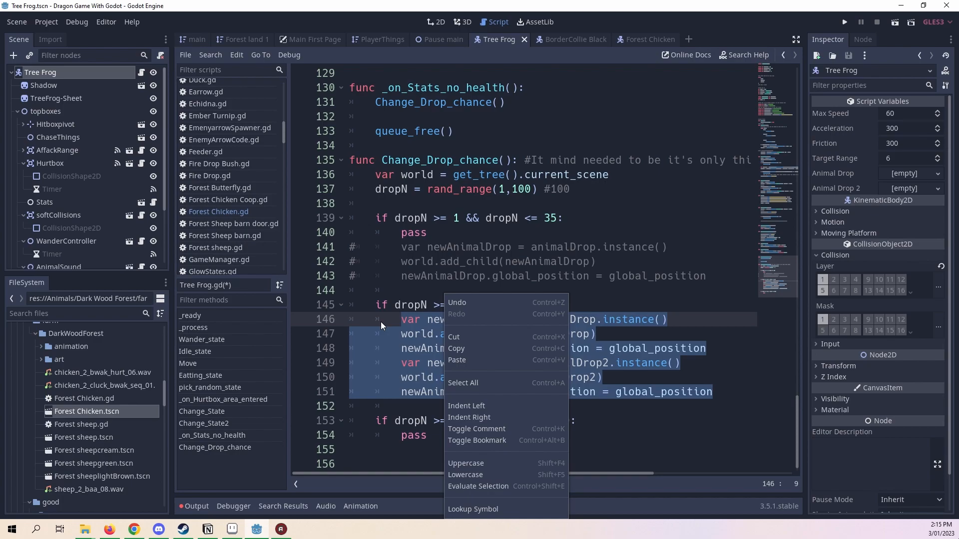
{"action": "left_click", "coordinate": [374, 233]}
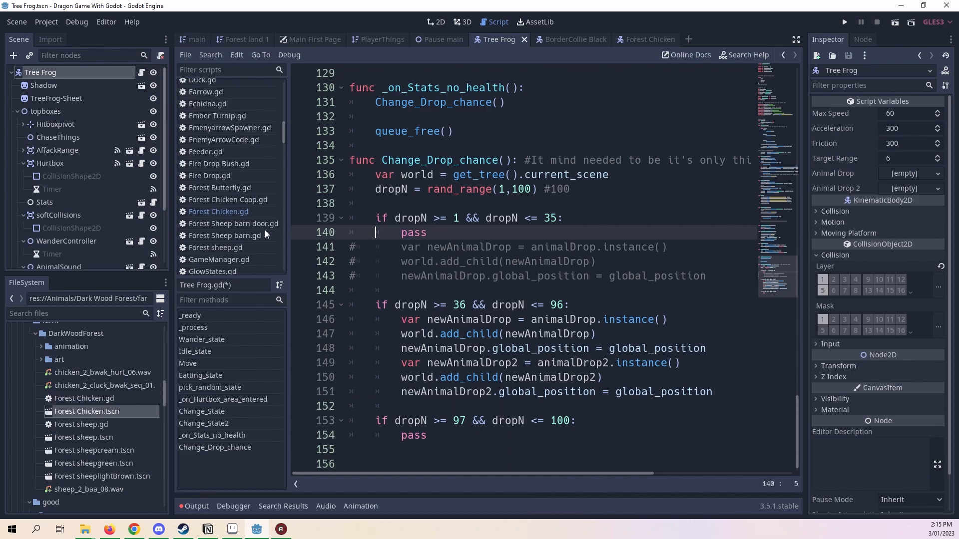
- Comment out the six newAnimalDrop and newAnimalDrop2 lines in the 36 to 96 dropN branch of Change_Drop_chance
{"action": "left_click_drag", "start_coordinate": [732, 391], "coordinate": [401, 319]}
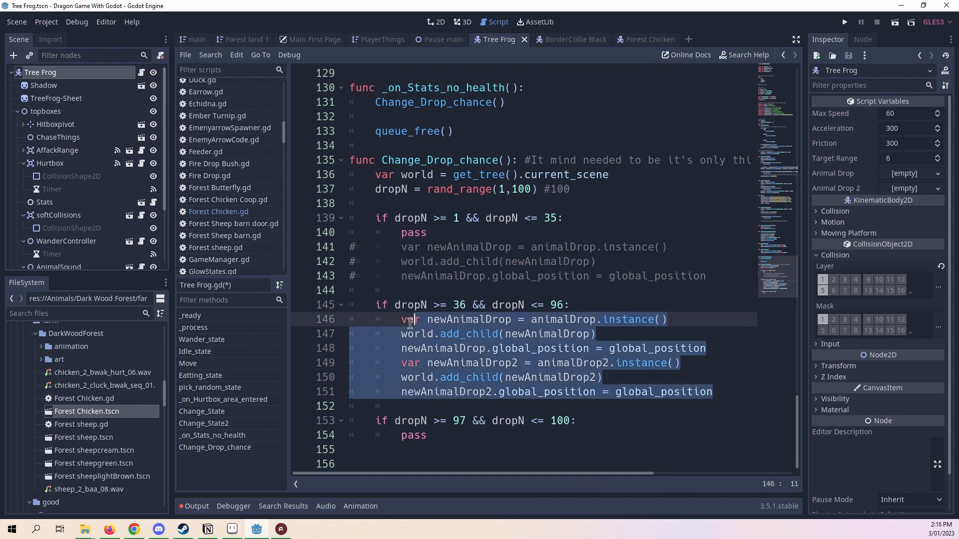
{"action": "right_click", "coordinate": [479, 353]}
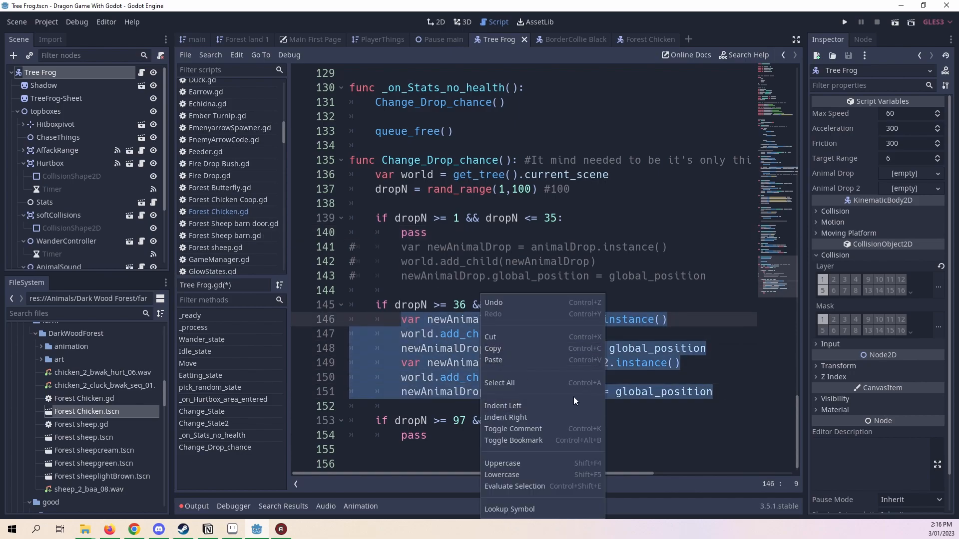
{"action": "left_click", "coordinate": [560, 429]}
- Add pass on a new first line in the 36 to 96 dropN branch and save the script
{"action": "left_click", "coordinate": [646, 311]}
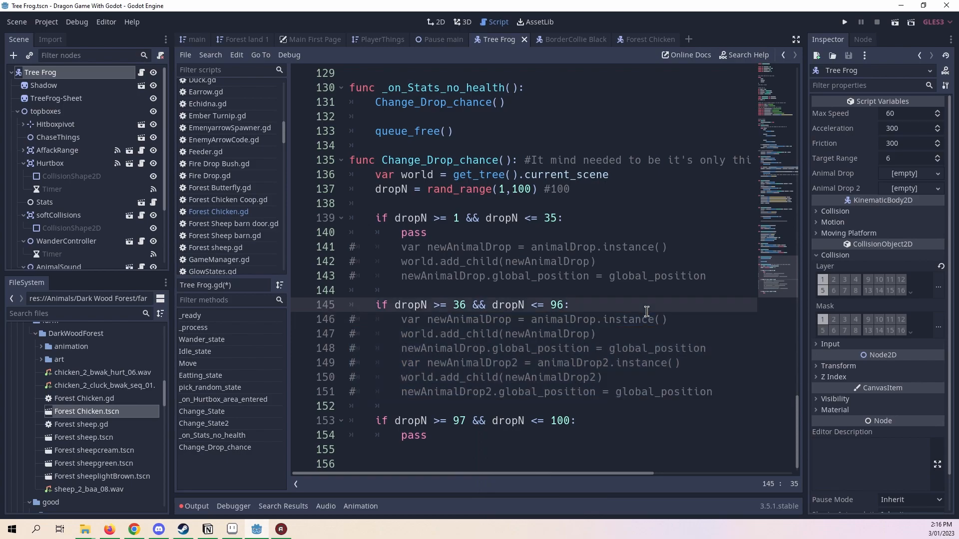
{"action": "key", "text": "Return"}
{"action": "type", "text": "pass"}
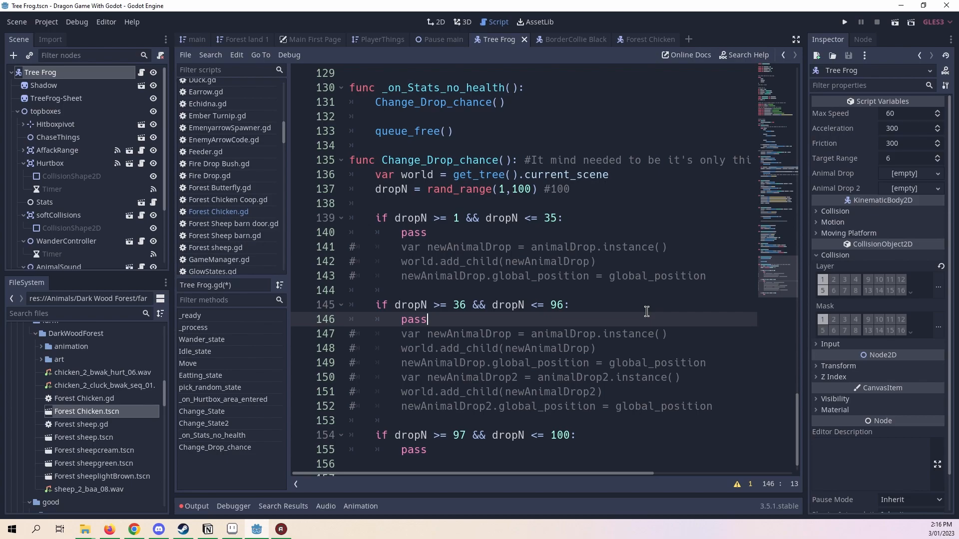
{"action": "key", "text": "ctrl+s"}
- Comment out the Change_Drop_chance() call in _on_Stats_no_health with # and save the script
{"action": "scroll", "coordinate": [645, 307], "scroll_direction": "up", "scroll_amount": 4}
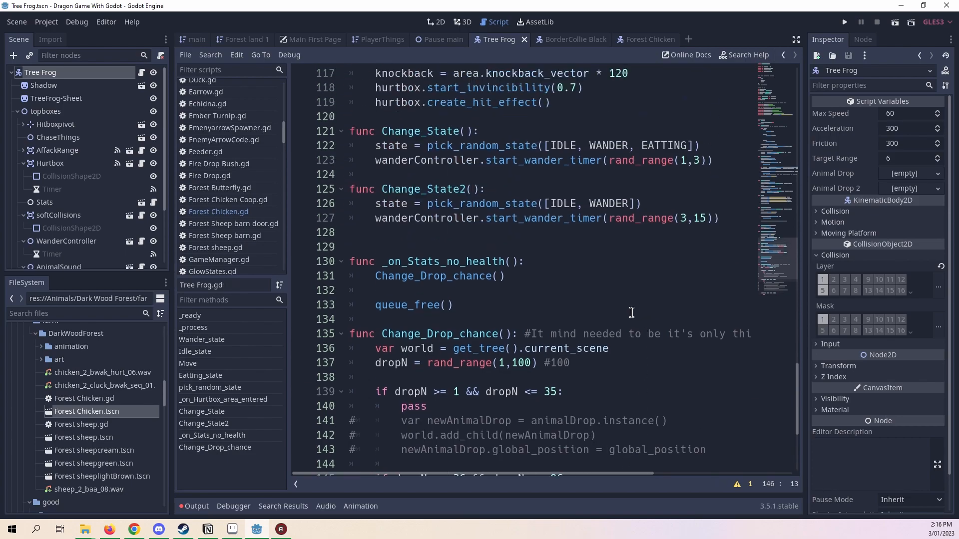
{"action": "left_click", "coordinate": [372, 276]}
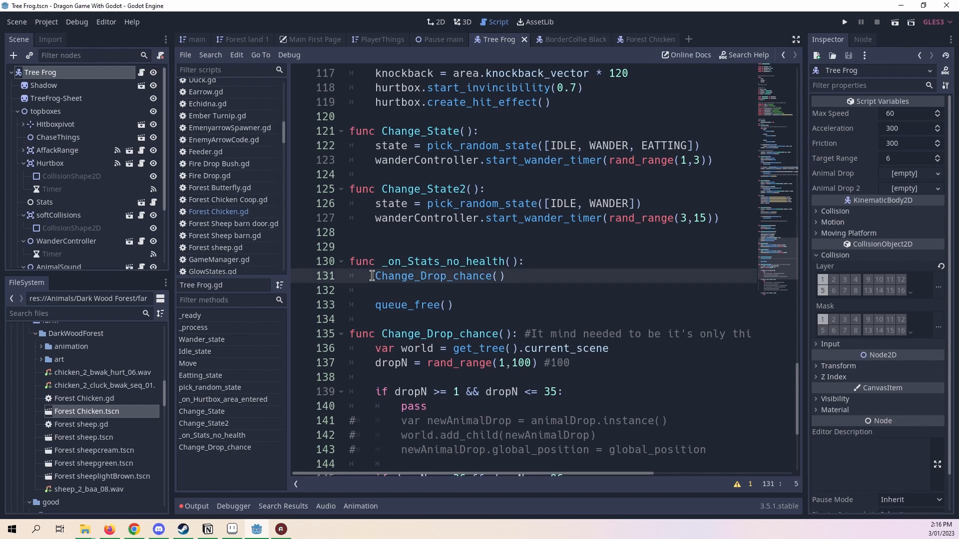
{"action": "type", "text": "#"}
{"action": "key", "text": "ctrl+s"}
{"action": "scroll", "coordinate": [444, 269], "scroll_direction": "up", "scroll_amount": 1}
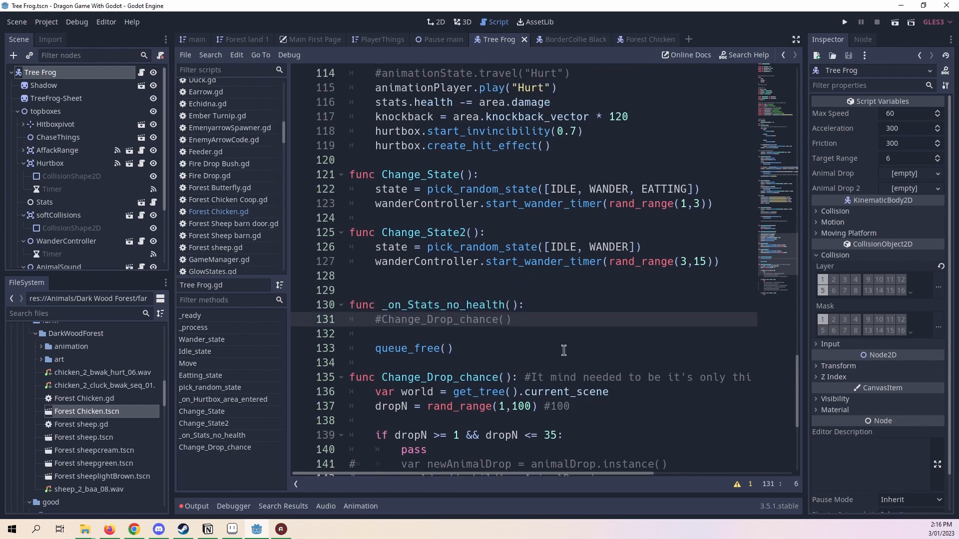
{"action": "scroll", "coordinate": [486, 314], "scroll_direction": "up", "scroll_amount": 4}
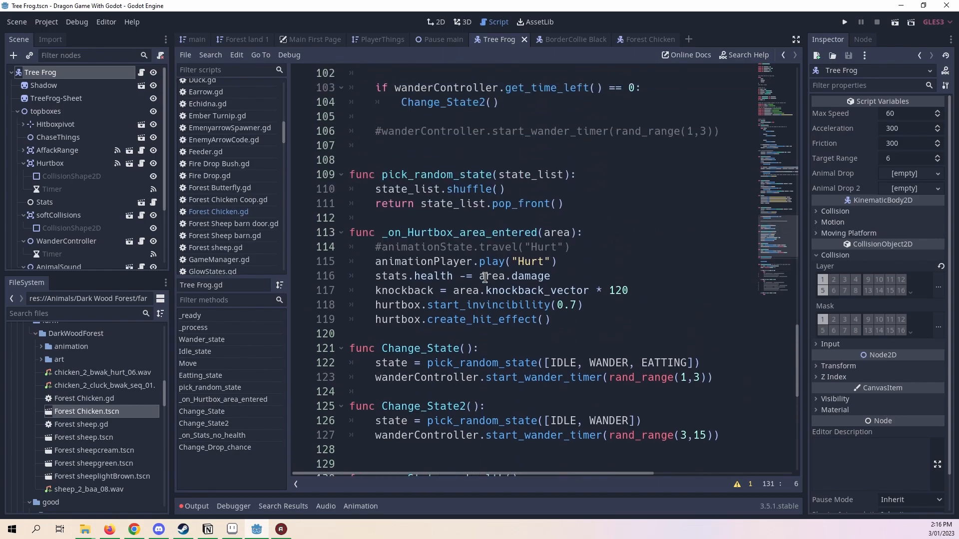
- Create a new animation named Hurt in the Tree Frog's AnimationPlayer
{"action": "scroll", "coordinate": [67, 107], "scroll_direction": "down", "scroll_amount": 3}
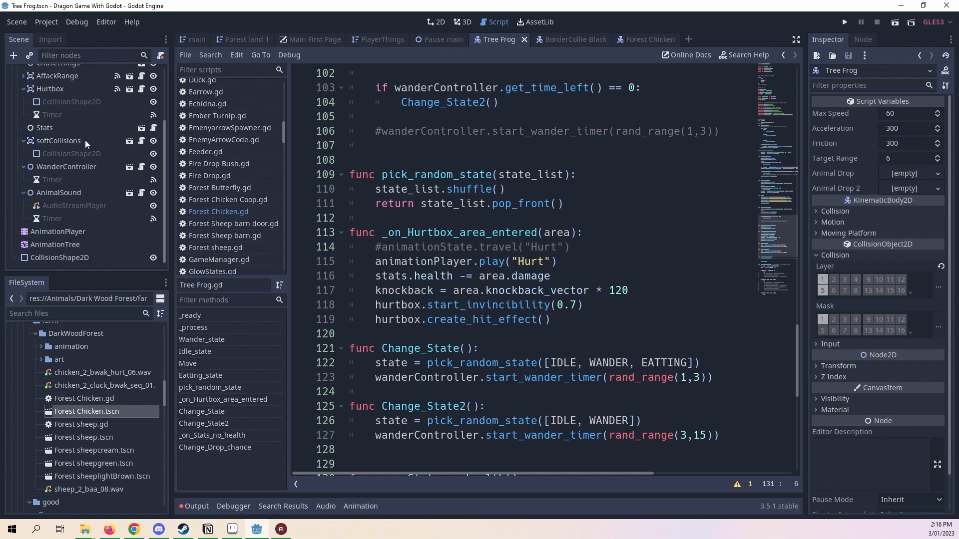
{"action": "left_click", "coordinate": [75, 231]}
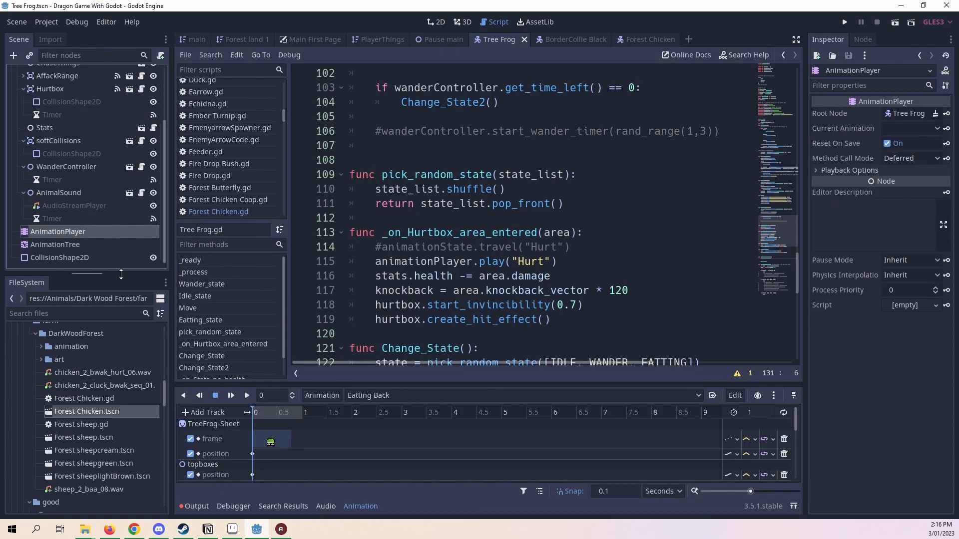
{"action": "left_click", "coordinate": [436, 22]}
{"action": "left_click", "coordinate": [324, 395]}
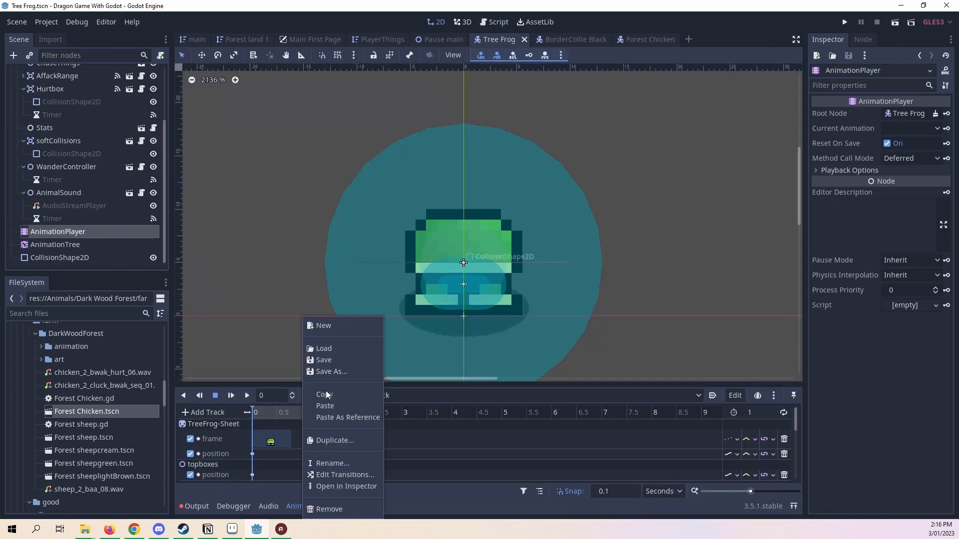
{"action": "left_click", "coordinate": [332, 325]}
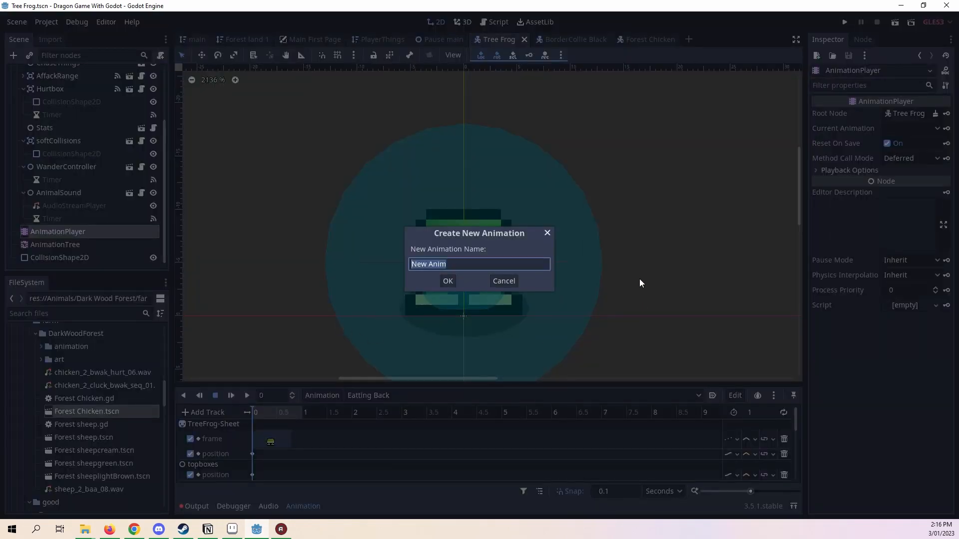
{"action": "type", "text": "Hurt"}
{"action": "key", "text": "Return"}
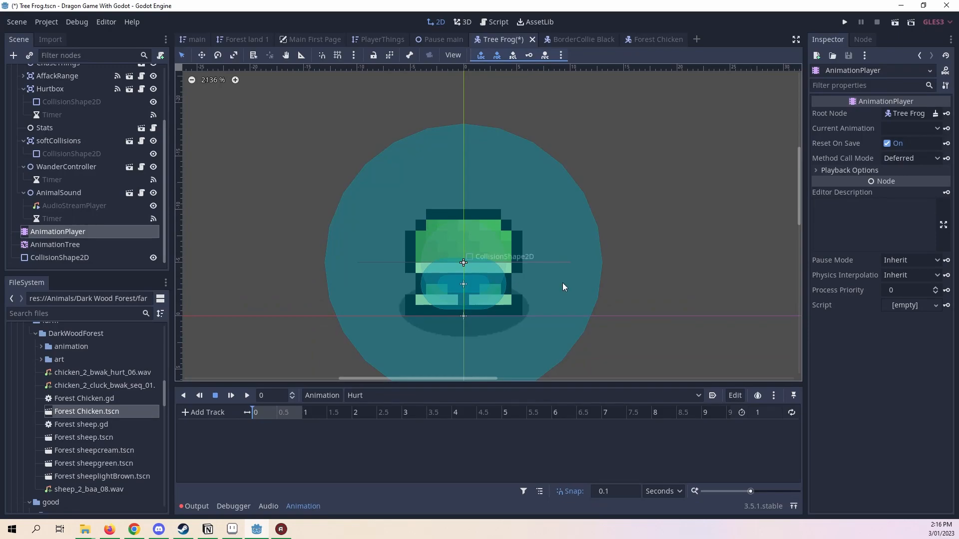
- Add a Self Modulate track for the TreeFrog-Sheet sprite to the Hurt animation, with a default white key at 0 s
{"action": "scroll", "coordinate": [84, 218], "scroll_direction": "up", "scroll_amount": 3}
{"action": "left_click", "coordinate": [50, 99]}
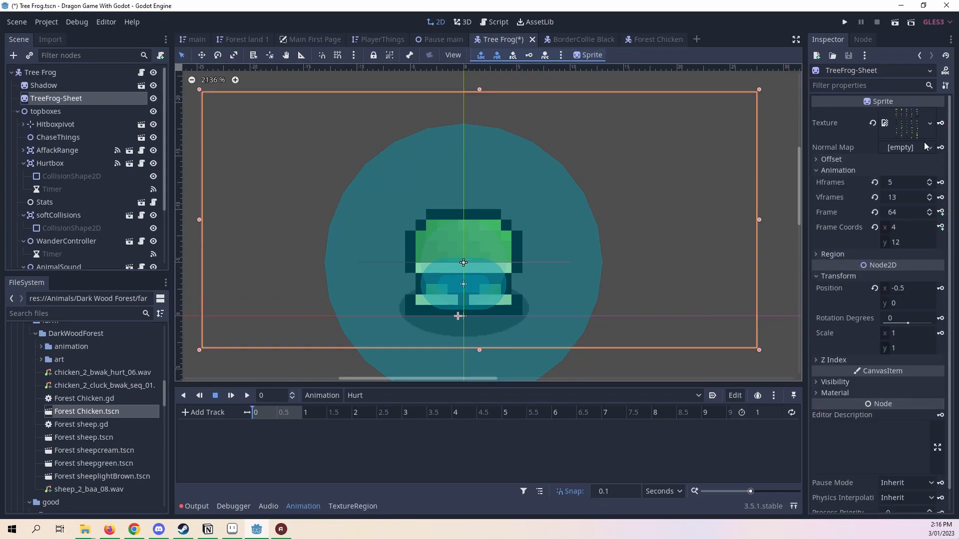
{"action": "left_click", "coordinate": [871, 384]}
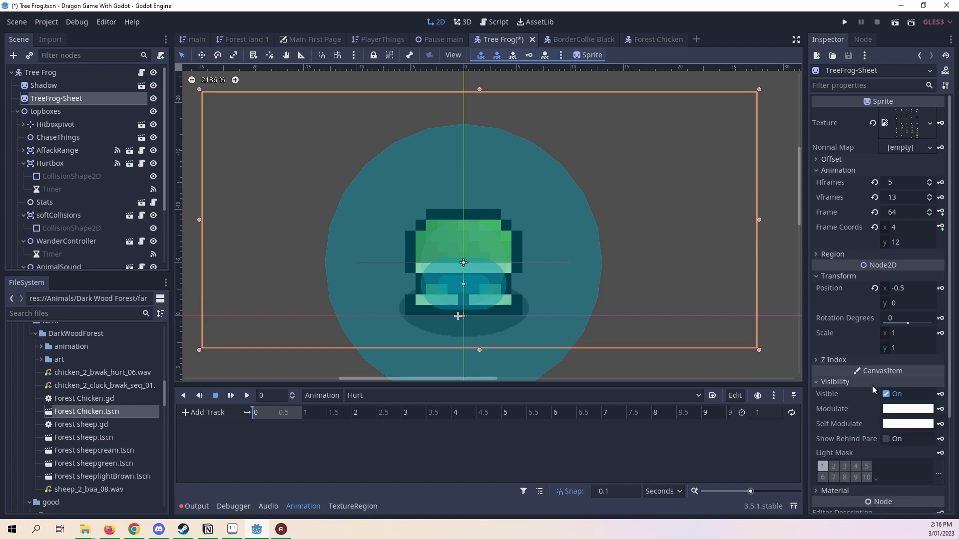
{"action": "left_click", "coordinate": [928, 424]}
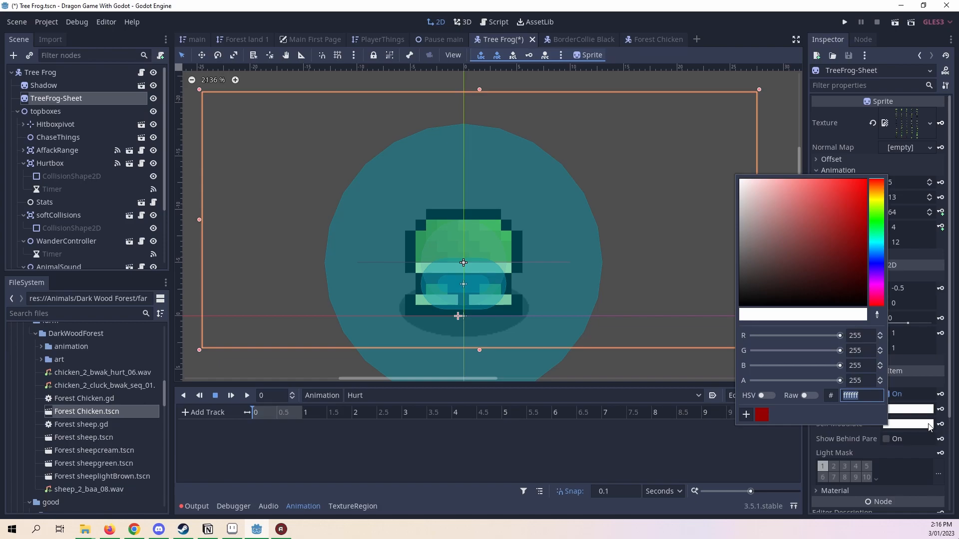
{"action": "left_click", "coordinate": [763, 416]}
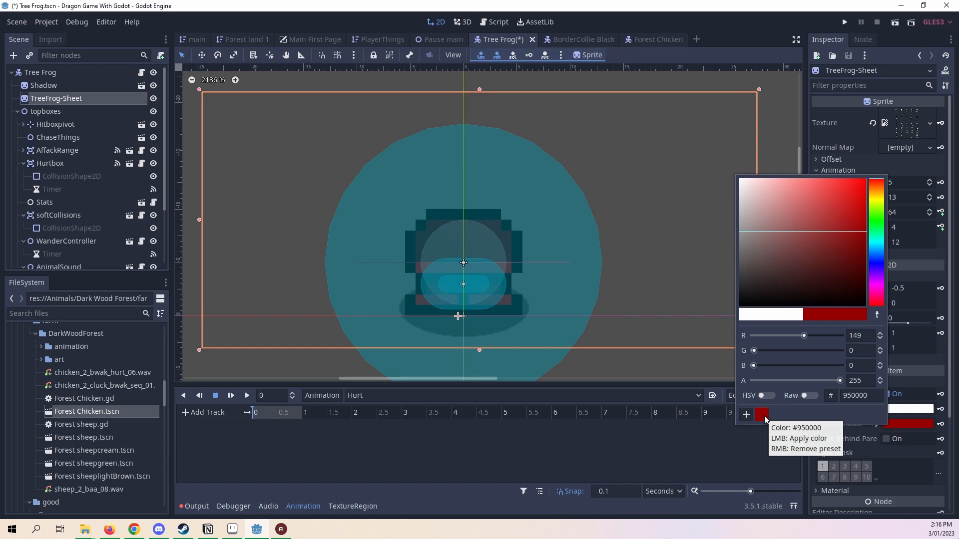
{"action": "left_click", "coordinate": [257, 412]}
{"action": "left_click_drag", "start_coordinate": [257, 411], "coordinate": [244, 413]}
{"action": "left_click", "coordinate": [874, 424]}
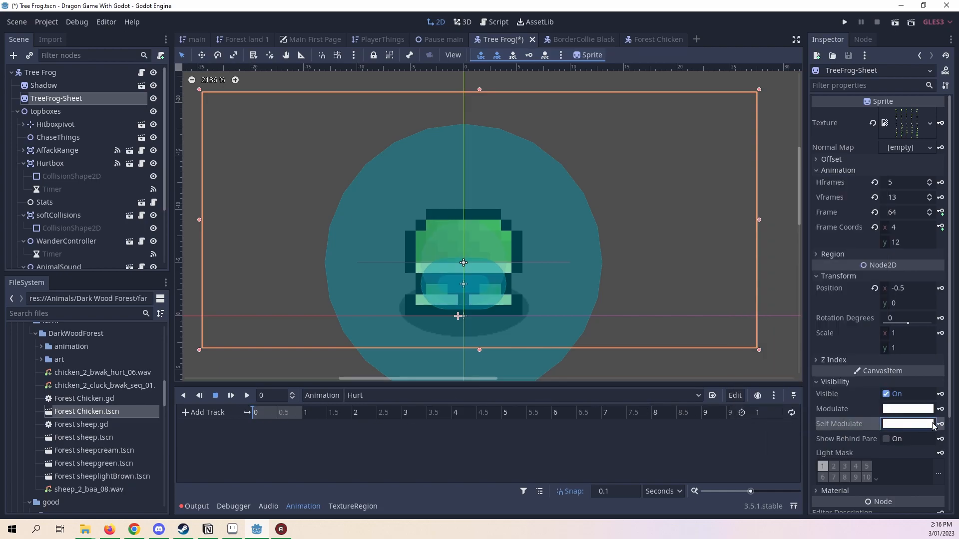
{"action": "left_click", "coordinate": [941, 424]}
{"action": "left_click", "coordinate": [438, 282]}
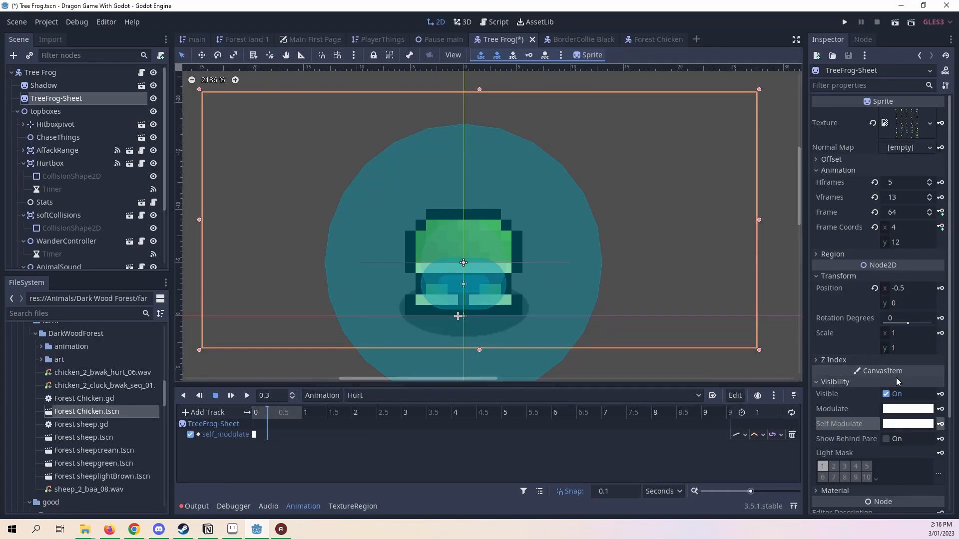
- Set the sprite's Self Modulate to the dark red preset #950000 and key it at 0.3 s
{"action": "left_click", "coordinate": [916, 424]}
{"action": "left_click", "coordinate": [761, 414]}
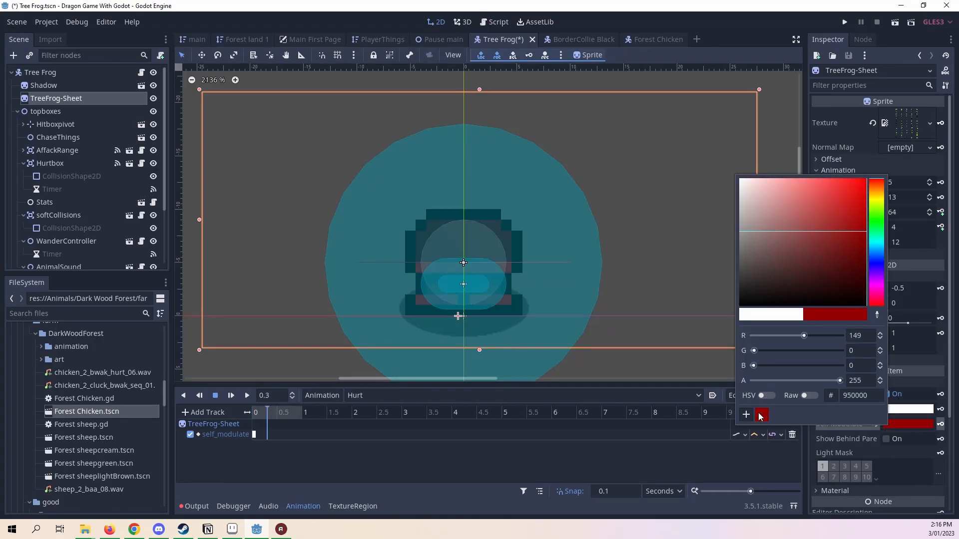
{"action": "left_click", "coordinate": [940, 424]}
- Reset the sprite's Self Modulate to its default white and key it at 0.5 s
{"action": "left_click", "coordinate": [278, 413]}
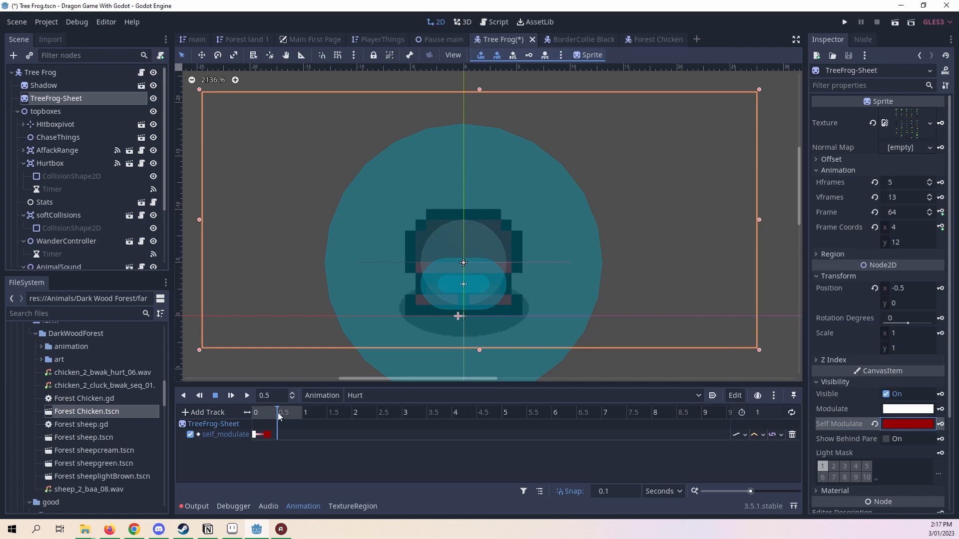
{"action": "left_click", "coordinate": [874, 424]}
{"action": "left_click", "coordinate": [940, 424]}
- Set the Hurt animation's length to 0.5 s and play it
{"action": "left_click", "coordinate": [781, 413]}
{"action": "type", "text": "0.5"}
{"action": "key", "text": "Return"}
{"action": "left_click", "coordinate": [247, 395]}
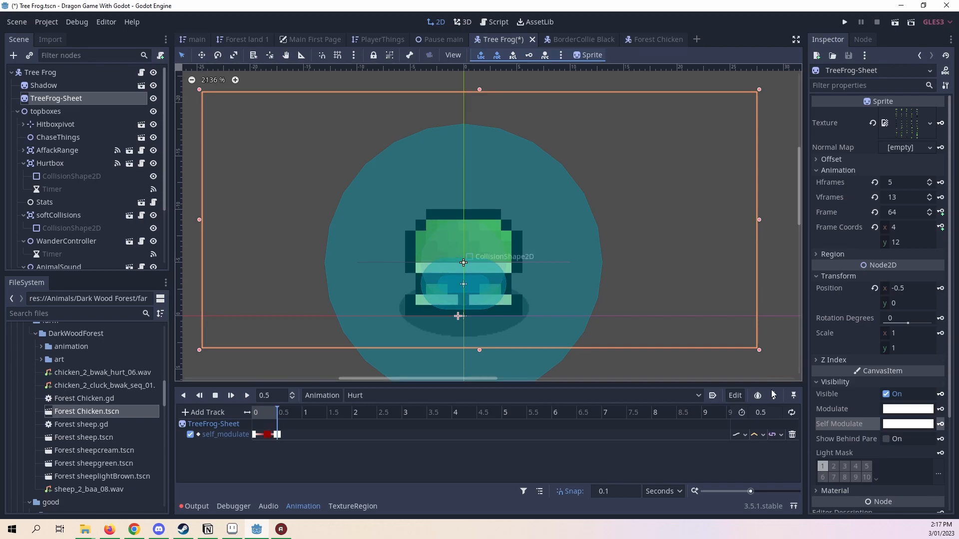
- Move the red Self Modulate key to 0.2 s, preview the Hurt animation and save the scene
{"action": "left_click", "coordinate": [250, 396]}
{"action": "left_click_drag", "start_coordinate": [267, 434], "coordinate": [260, 437]}
{"action": "left_click", "coordinate": [248, 395]}
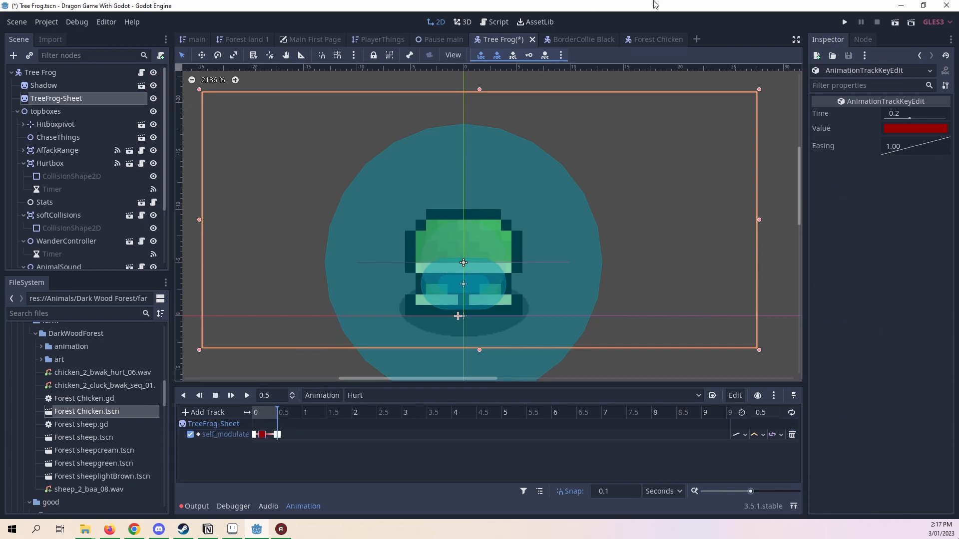
{"action": "key", "text": "ctrl+s"}
{"action": "left_click_drag", "start_coordinate": [277, 414], "coordinate": [174, 401]}
{"action": "left_click", "coordinate": [247, 396]}
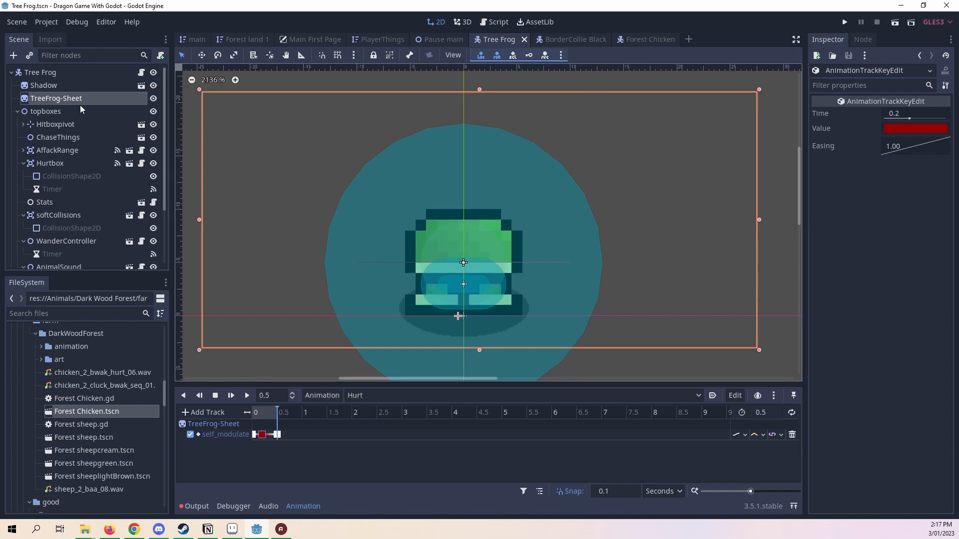
- Open the Hurtbox node's script and review its invincibility, hit effect and timer functions
{"action": "left_click", "coordinate": [79, 161]}
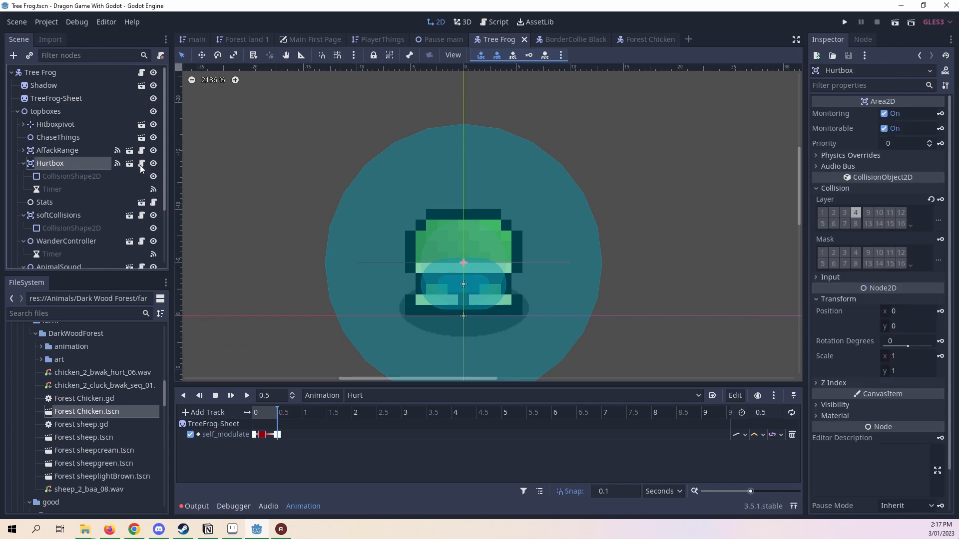
{"action": "left_click", "coordinate": [140, 166]}
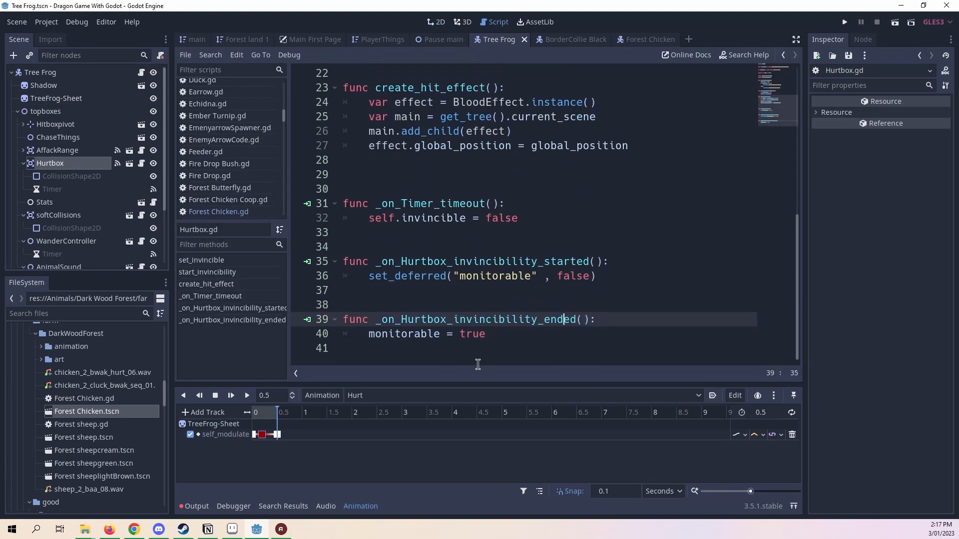
{"action": "scroll", "coordinate": [479, 350], "scroll_direction": "up", "scroll_amount": 7}
{"action": "left_click", "coordinate": [360, 506]}
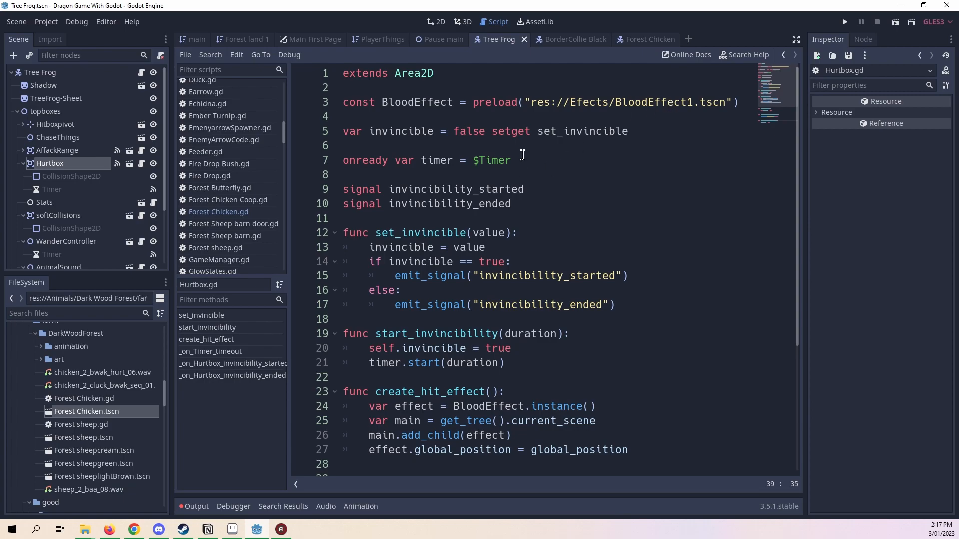
{"action": "scroll", "coordinate": [492, 160], "scroll_direction": "down", "scroll_amount": 1}
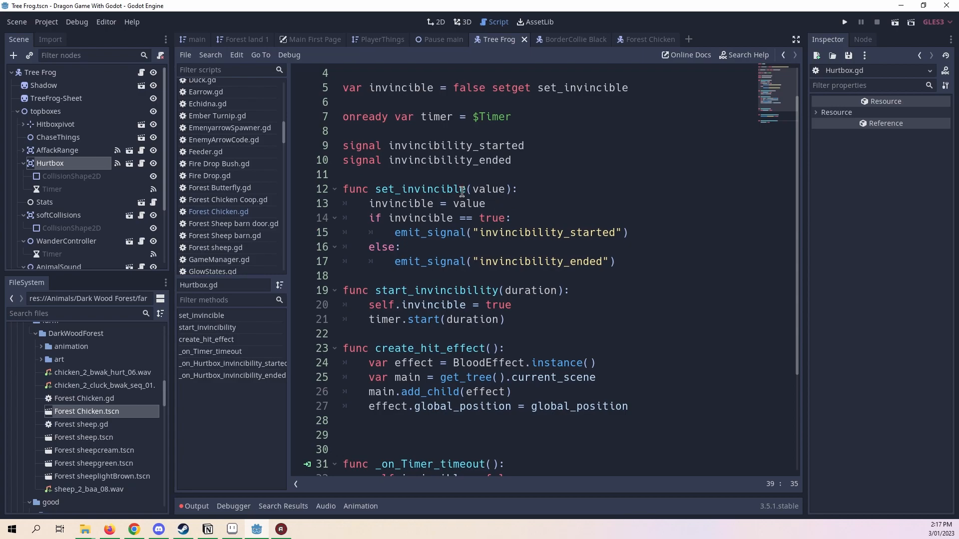
{"action": "scroll", "coordinate": [554, 240], "scroll_direction": "down", "scroll_amount": 2}
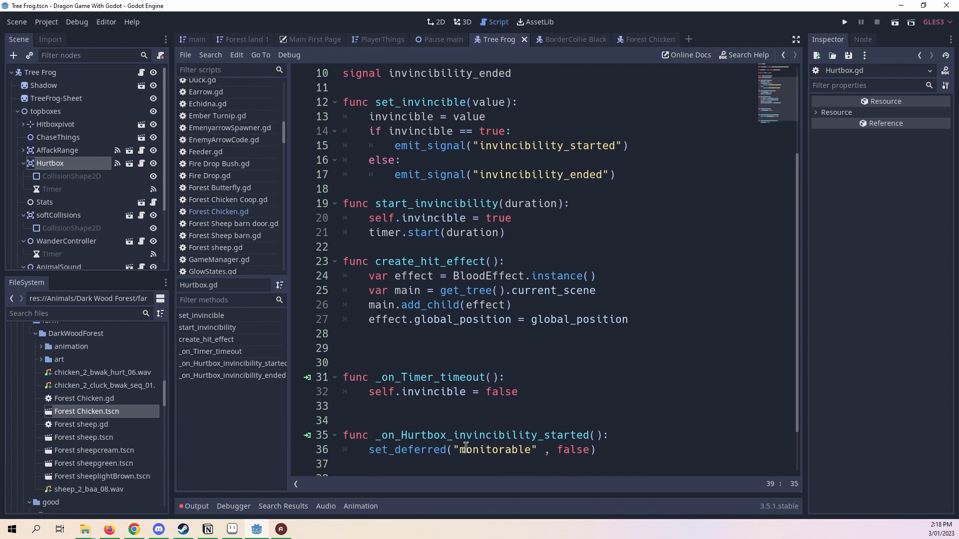
{"action": "scroll", "coordinate": [472, 442], "scroll_direction": "up", "scroll_amount": 3}
{"action": "scroll", "coordinate": [483, 437], "scroll_direction": "down", "scroll_amount": 4}
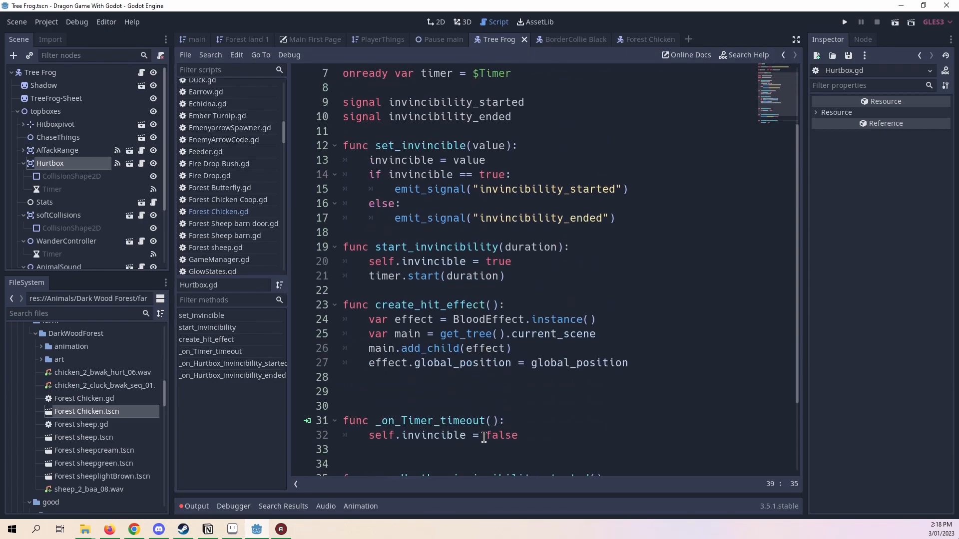
{"action": "scroll", "coordinate": [525, 421], "scroll_direction": "down", "scroll_amount": 1}
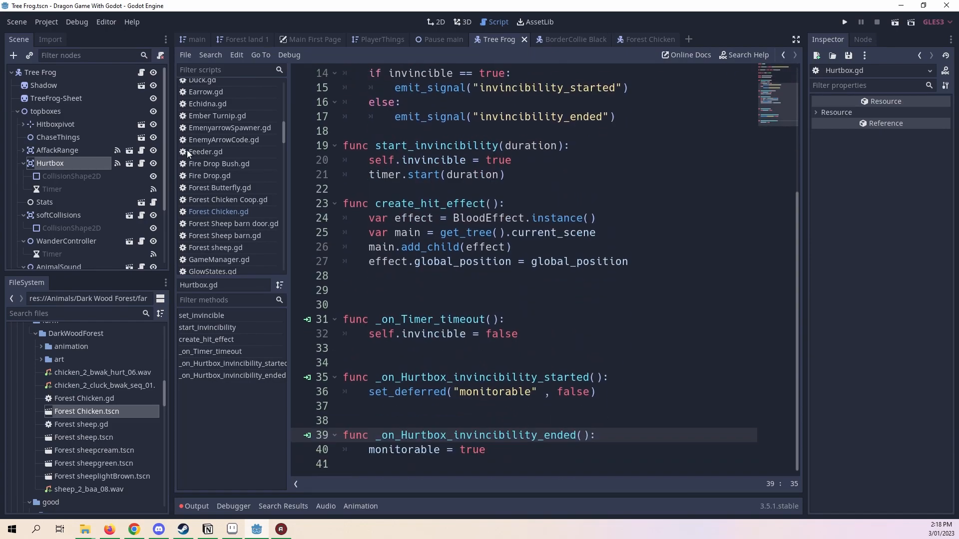
{"action": "left_click", "coordinate": [515, 449]}
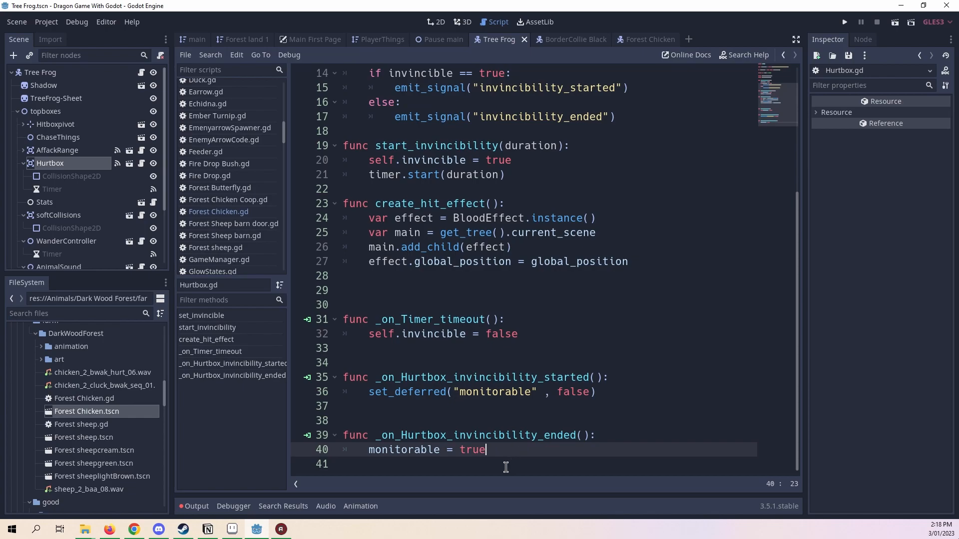
{"action": "scroll", "coordinate": [617, 387], "scroll_direction": "up", "scroll_amount": 4}
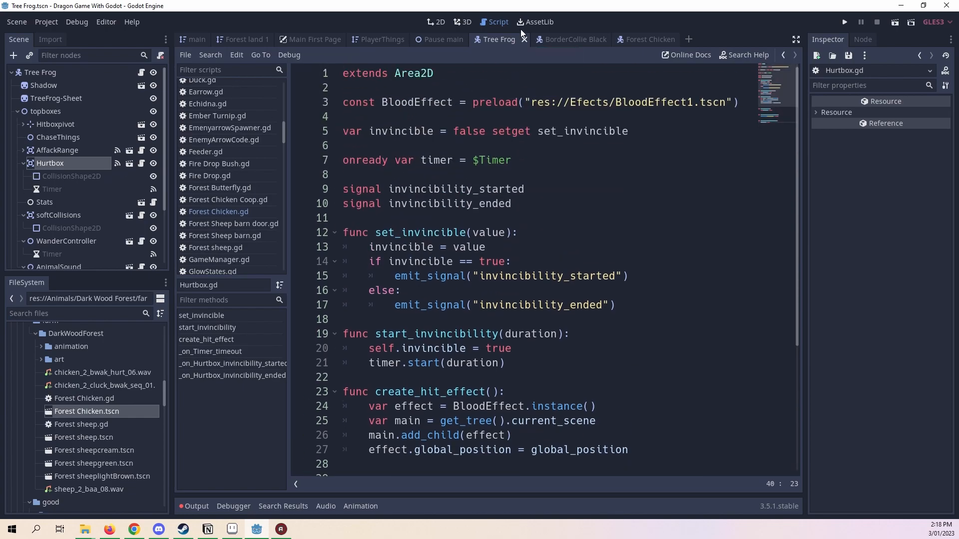
- Open the Tree Frog root node's script and review its hurtbox, state and no-health functions
{"action": "left_click", "coordinate": [436, 23]}
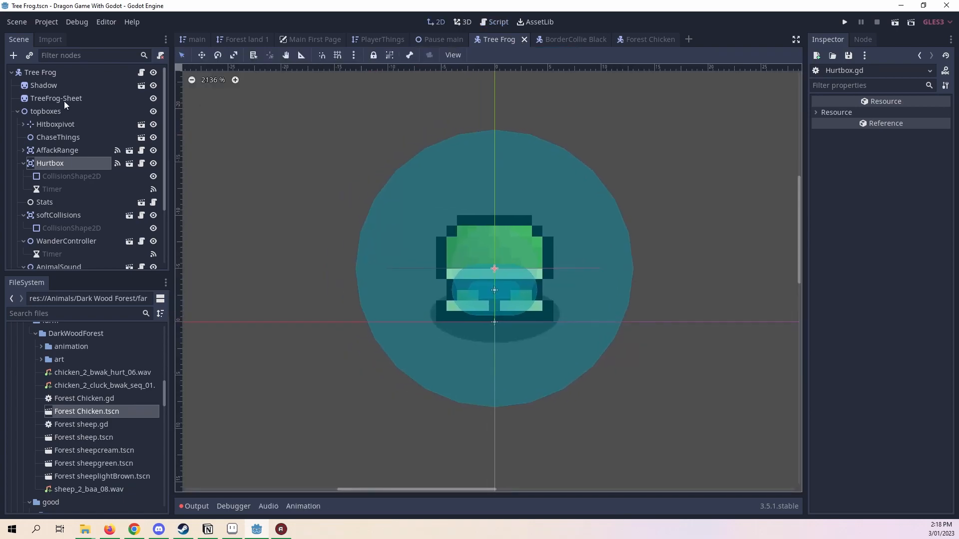
{"action": "left_click", "coordinate": [38, 74]}
{"action": "left_click", "coordinate": [141, 73]}
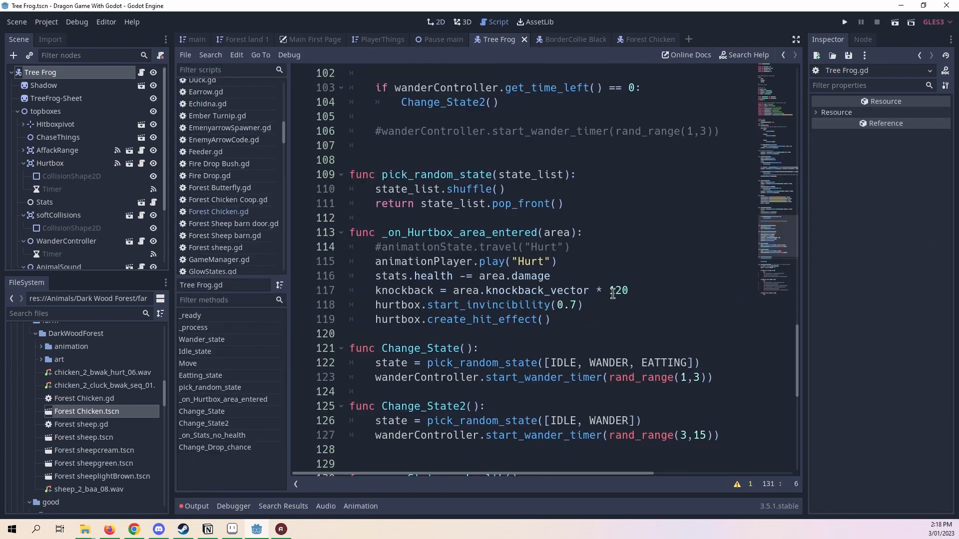
{"action": "scroll", "coordinate": [613, 293], "scroll_direction": "down", "scroll_amount": 2}
{"action": "left_click", "coordinate": [393, 242]}
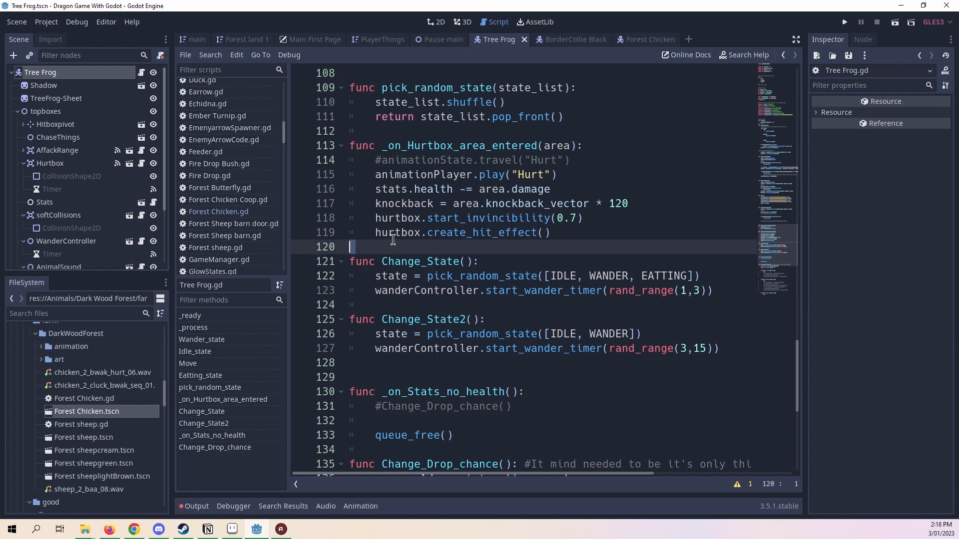
{"action": "left_click_drag", "start_coordinate": [392, 240], "coordinate": [381, 233]}
{"action": "left_click", "coordinate": [381, 233]}
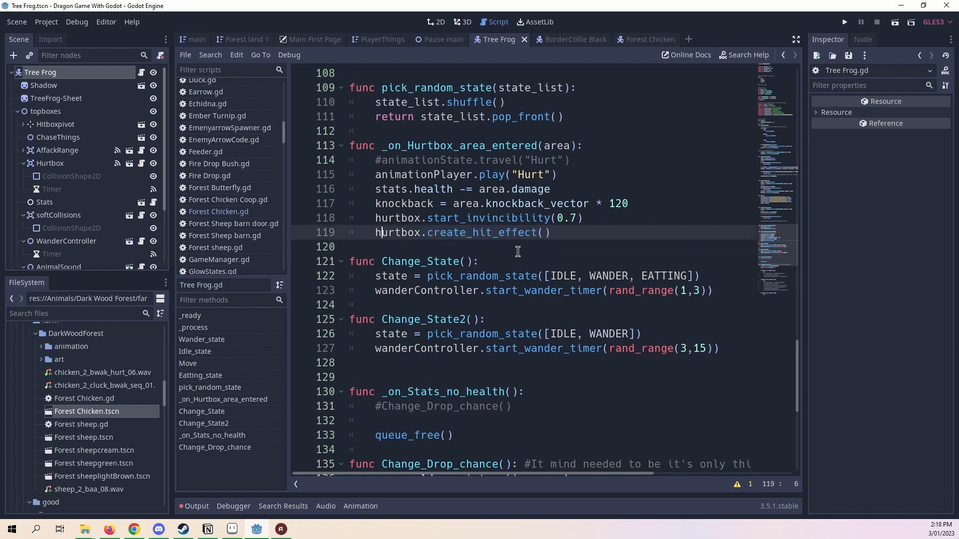
{"action": "scroll", "coordinate": [595, 233], "scroll_direction": "down", "scroll_amount": 8}
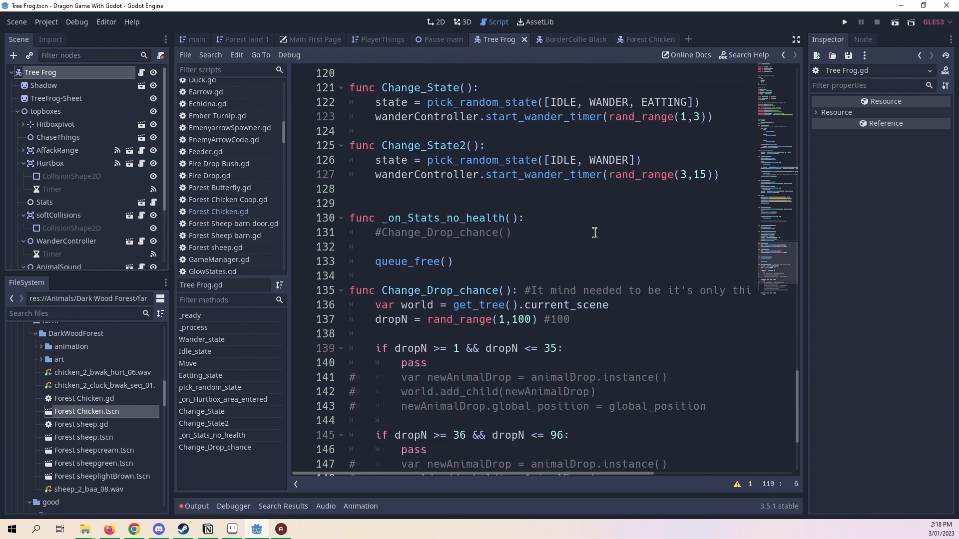
{"action": "scroll", "coordinate": [595, 233], "scroll_direction": "up", "scroll_amount": 19}
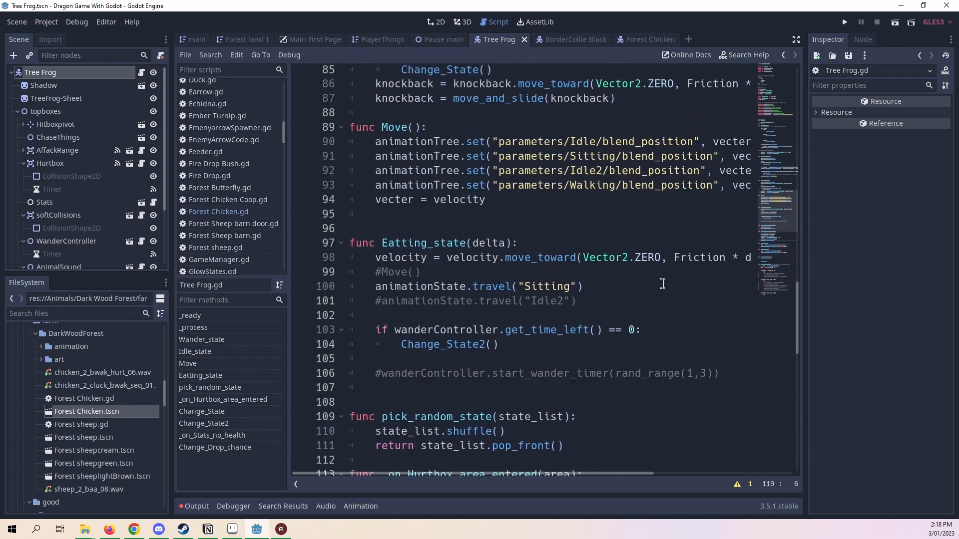
- Delete the line setting parameters/Sitting/blend_position from the Move function in the Tree Frog script
{"action": "left_click_drag", "start_coordinate": [510, 474], "coordinate": [546, 474]}
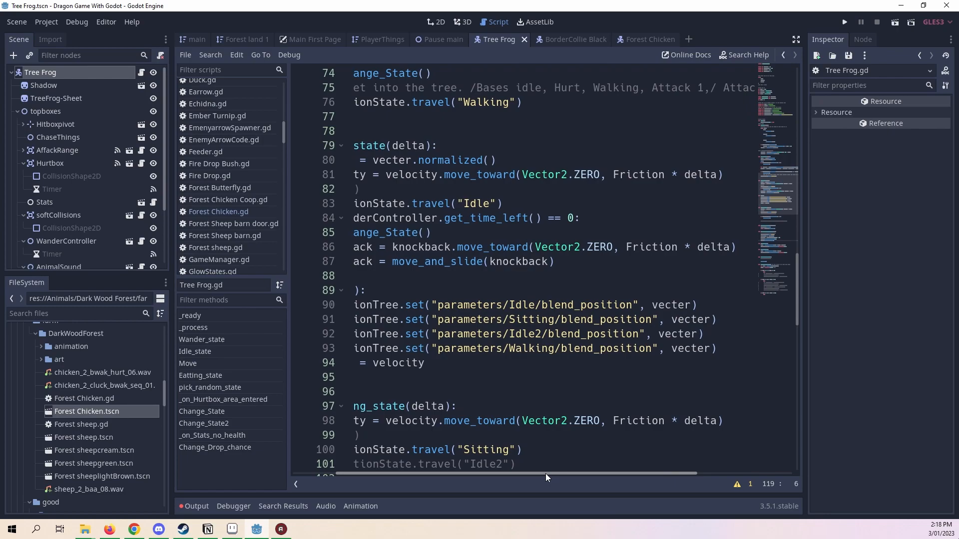
{"action": "left_click", "coordinate": [707, 336]}
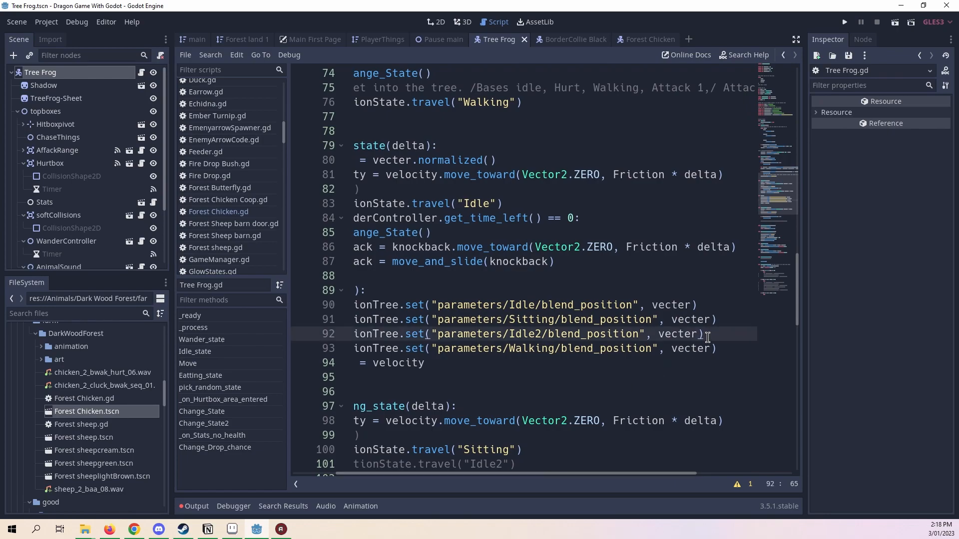
{"action": "left_click_drag", "start_coordinate": [719, 320], "coordinate": [304, 319]}
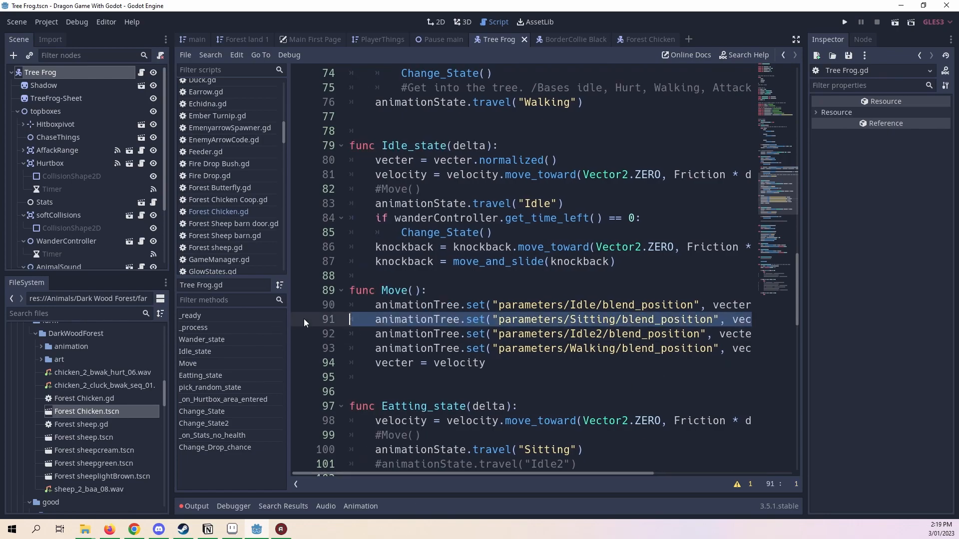
{"action": "key", "text": "BackSpace"}
{"action": "key", "text": "BackSpace"}
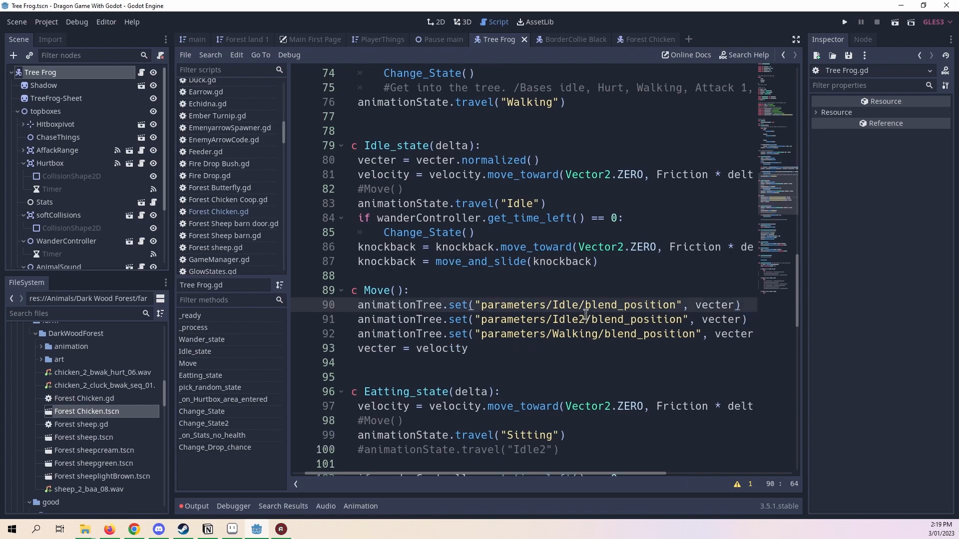
- Change Idle2 to Eatting in the second blend_position path of the Move function in the Tree Frog script
{"action": "left_click", "coordinate": [557, 317]}
{"action": "key", "text": "Left"}
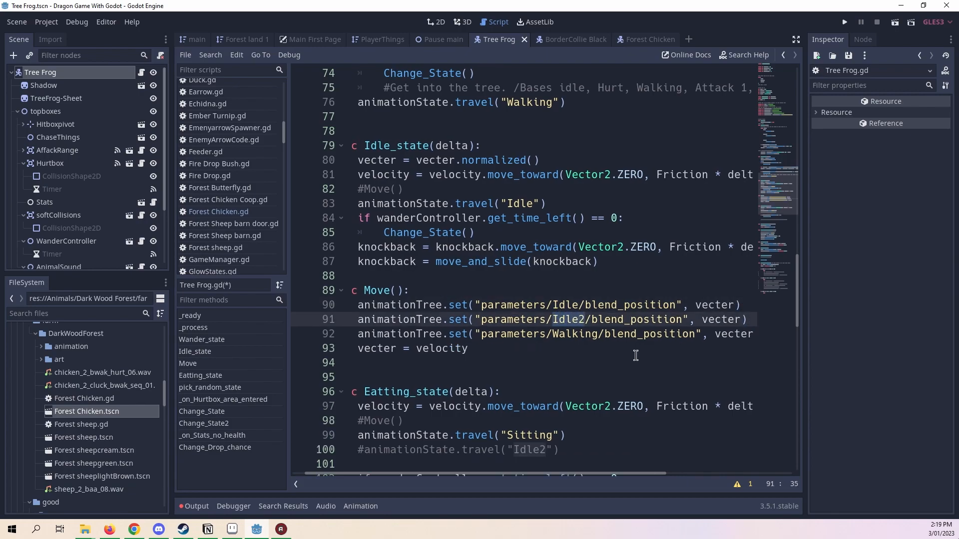
{"action": "key", "text": "Delete"}
{"action": "key", "text": "Delete"}
{"action": "key", "text": "Delete"}
{"action": "key", "text": "Delete"}
{"action": "key", "text": "Delete"}
{"action": "type", "text": "Eatt"}
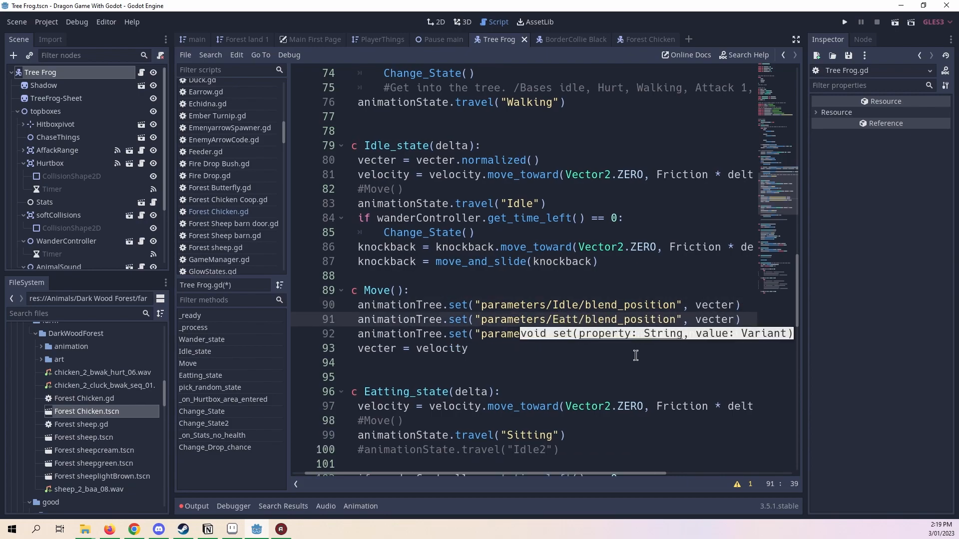
{"action": "type", "text": "ing"}
- Check the animation names in the Tree Frog's AnimationPlayer and the state names in its AnimationTree
{"action": "scroll", "coordinate": [26, 199], "scroll_direction": "down", "scroll_amount": 3}
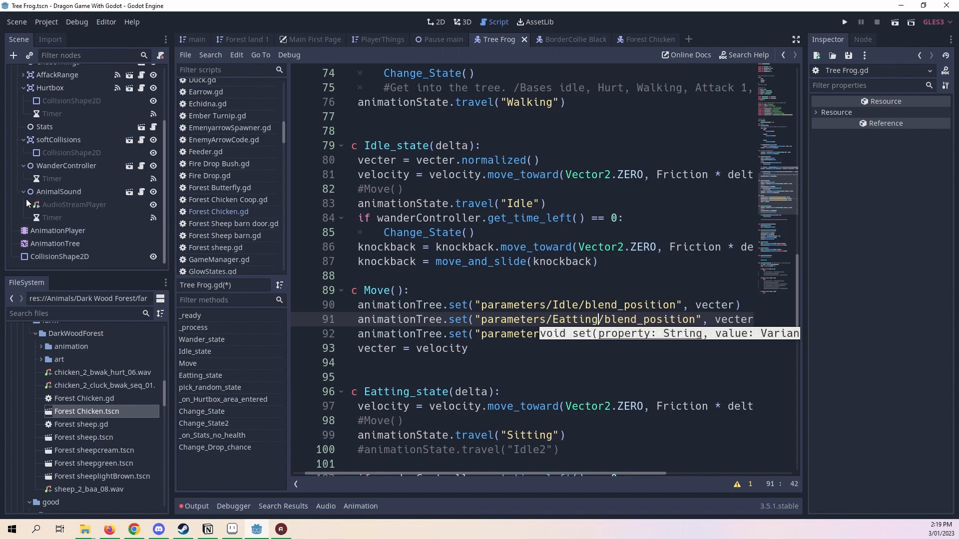
{"action": "left_click", "coordinate": [62, 239]}
{"action": "left_click", "coordinate": [60, 234]}
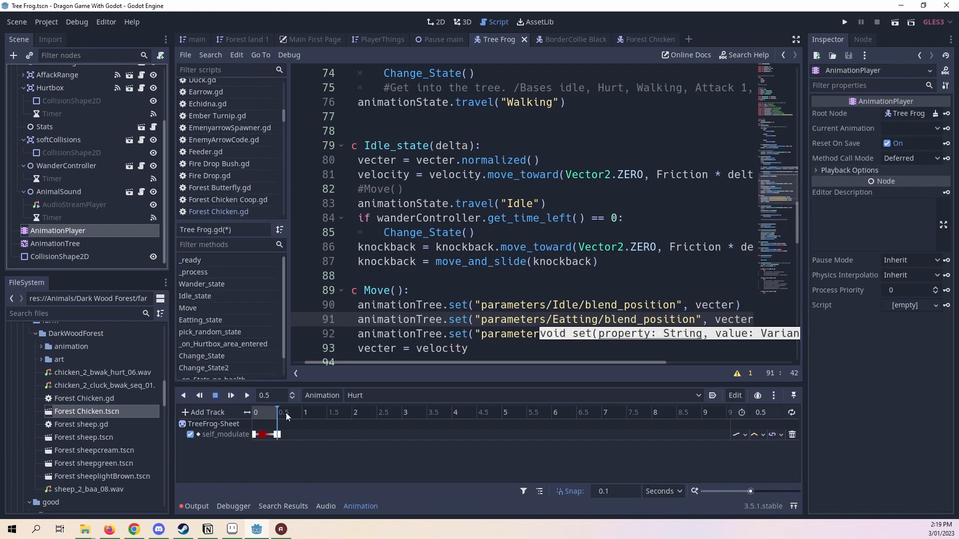
{"action": "left_click", "coordinate": [425, 399]}
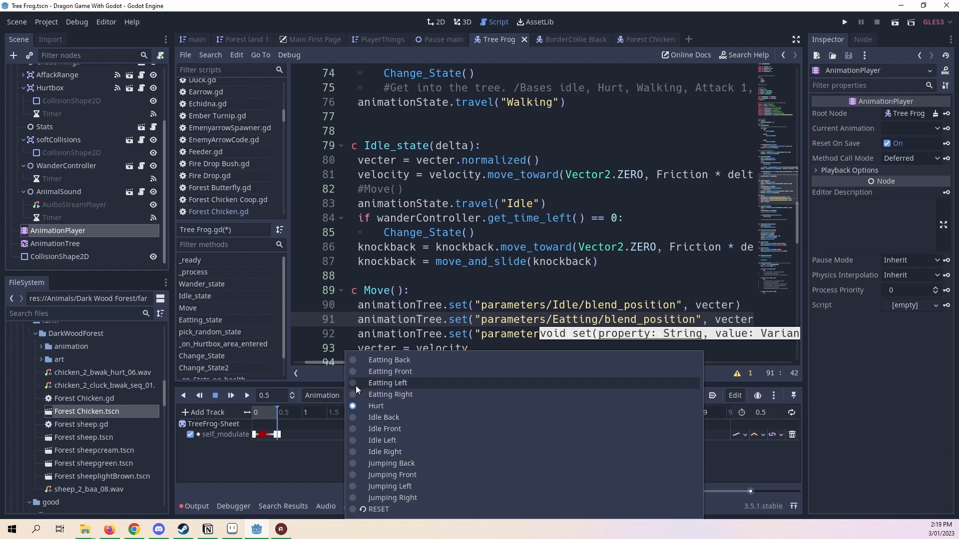
{"action": "left_click", "coordinate": [562, 267]}
{"action": "left_click", "coordinate": [115, 243]}
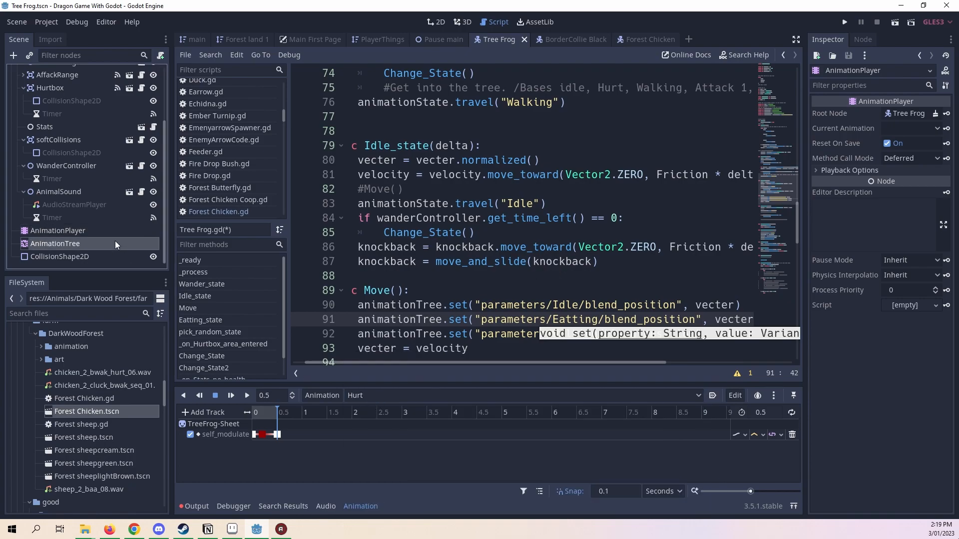
{"action": "left_click", "coordinate": [209, 336]}
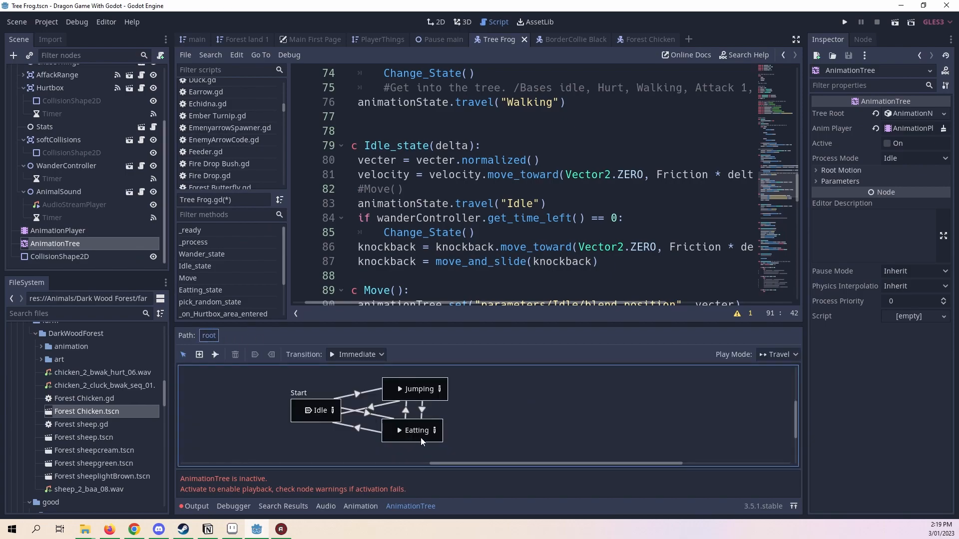
- Replace Walking with Jumpaing in the third blend_position path of the Move function
{"action": "scroll", "coordinate": [635, 251], "scroll_direction": "down", "scroll_amount": 2}
{"action": "scroll", "coordinate": [635, 251], "scroll_direction": "down", "scroll_amount": 1}
{"action": "left_click_drag", "start_coordinate": [598, 204], "coordinate": [553, 207]}
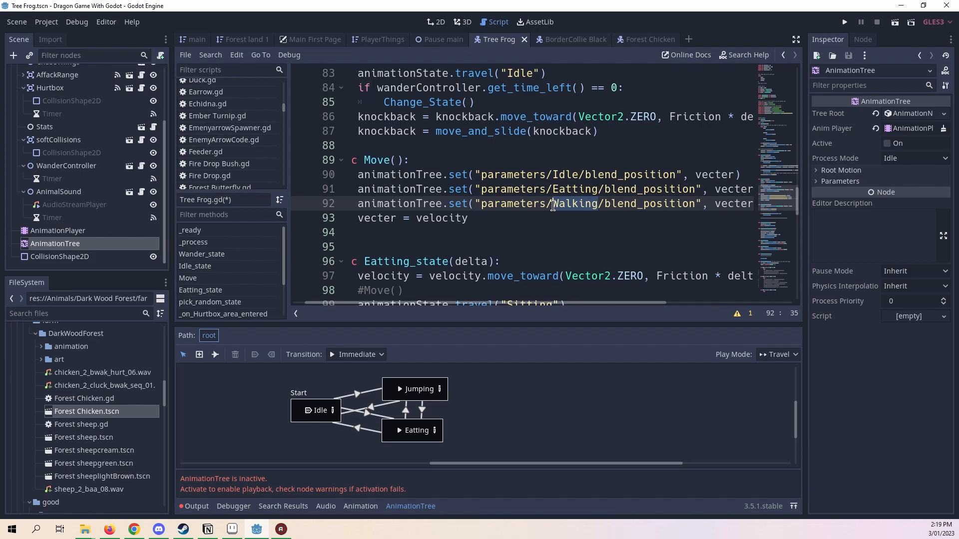
{"action": "type", "text": "Jumpa"}
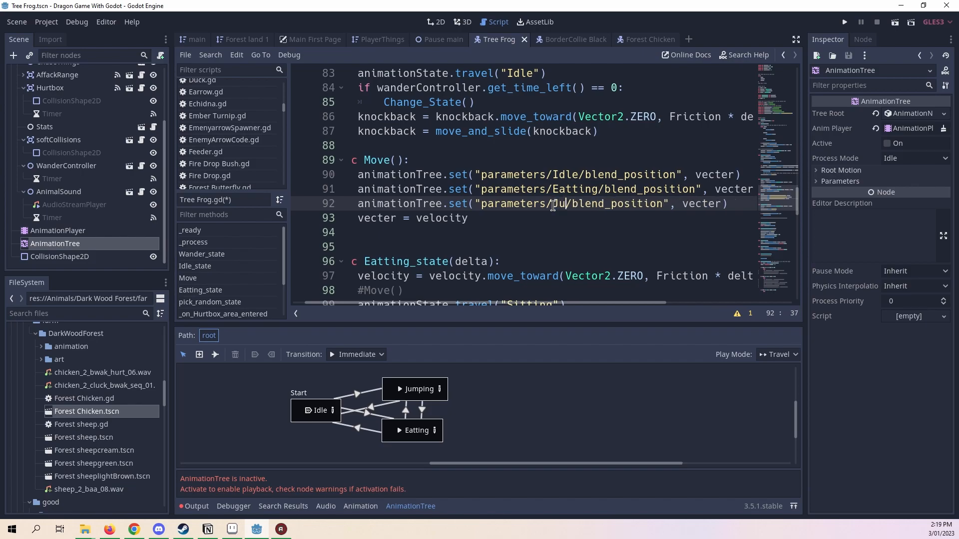
{"action": "type", "text": "ing"}
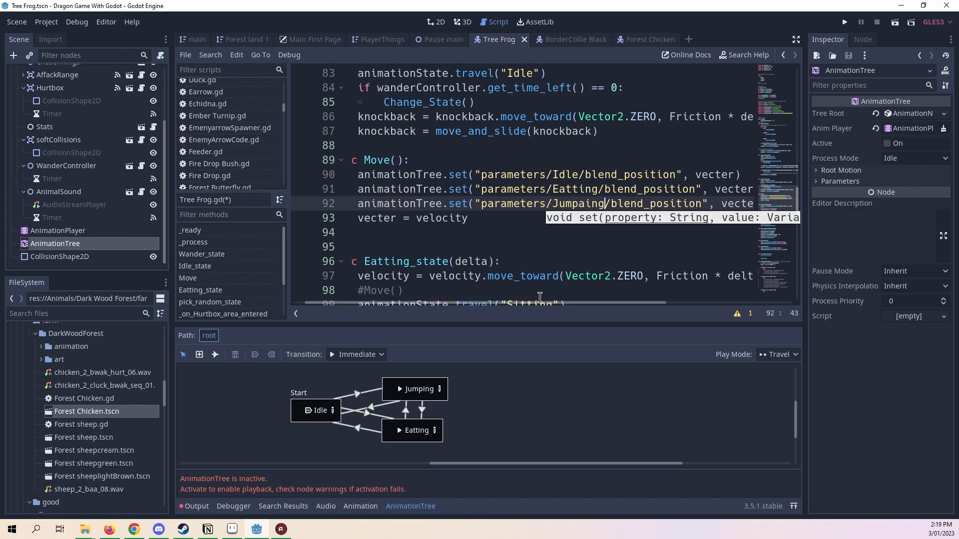
- Review the Move, Eatting_state, pick_random_state, hurtbox and Change_State functions in the Tree Frog script
{"action": "left_click_drag", "start_coordinate": [392, 300], "coordinate": [392, 298]}
{"action": "left_click", "coordinate": [506, 175]}
{"action": "scroll", "coordinate": [506, 175], "scroll_direction": "up", "scroll_amount": 5}
{"action": "left_click", "coordinate": [542, 260]}
{"action": "scroll", "coordinate": [539, 259], "scroll_direction": "down", "scroll_amount": 4}
{"action": "scroll", "coordinate": [521, 213], "scroll_direction": "up", "scroll_amount": 2}
{"action": "left_click", "coordinate": [492, 417]}
{"action": "left_click", "coordinate": [398, 507]}
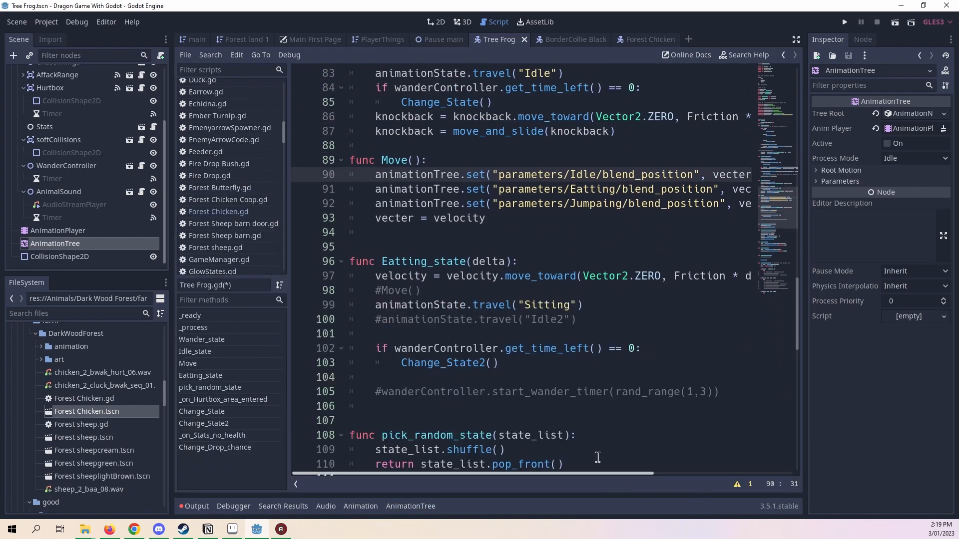
{"action": "scroll", "coordinate": [493, 288], "scroll_direction": "down", "scroll_amount": 2}
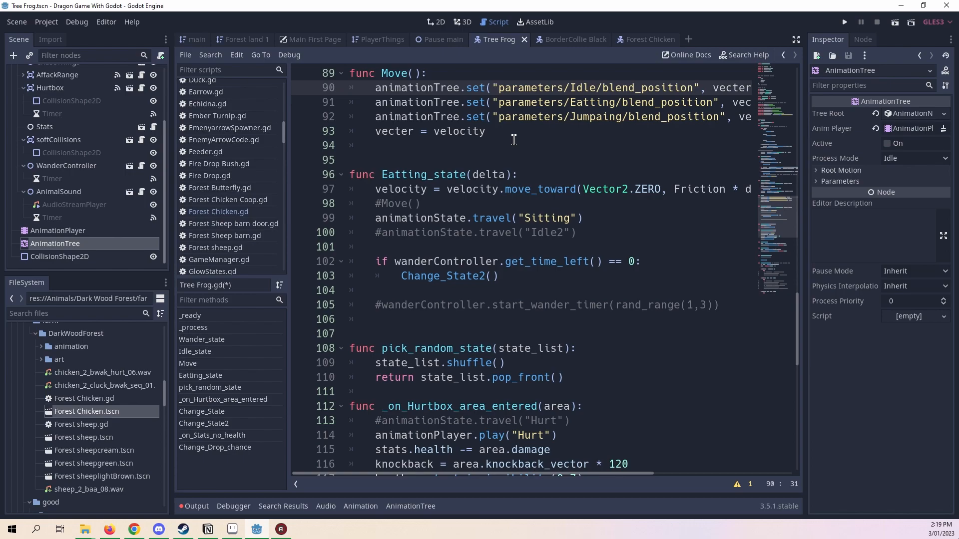
{"action": "scroll", "coordinate": [501, 150], "scroll_direction": "down", "scroll_amount": 5}
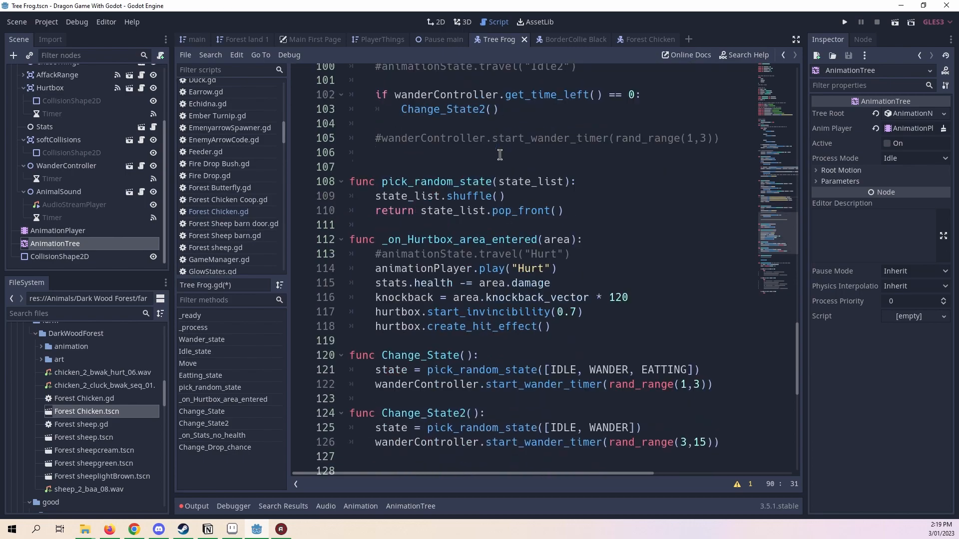
{"action": "scroll", "coordinate": [499, 155], "scroll_direction": "up", "scroll_amount": 5}
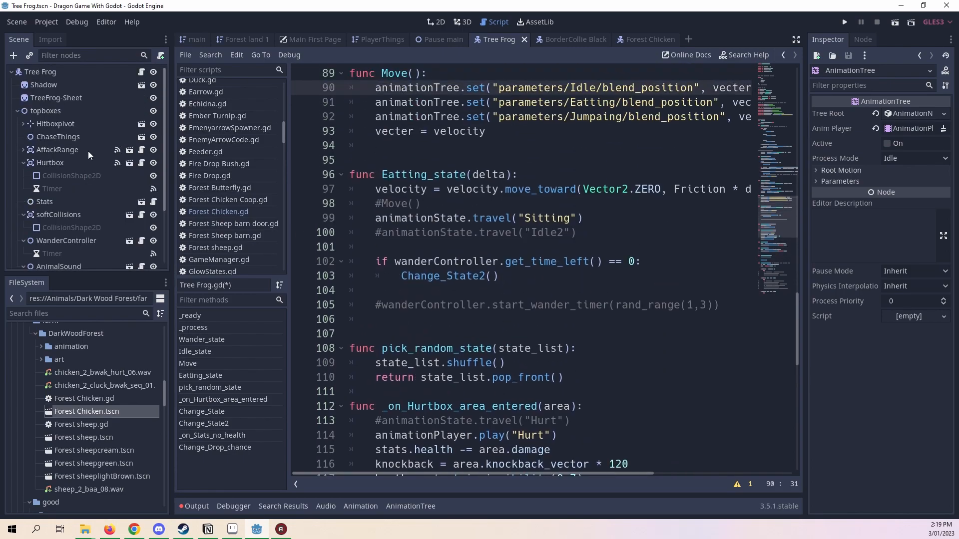
- Open the Eatting Back animation in the AnimationPlayer and set the playhead to 1 s
{"action": "left_click", "coordinate": [83, 256]}
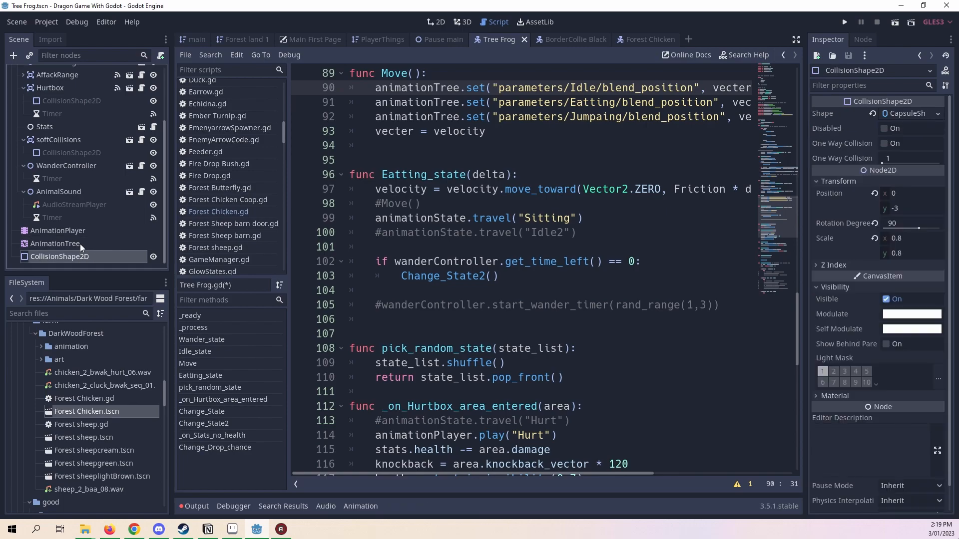
{"action": "left_click", "coordinate": [80, 244]}
{"action": "left_click", "coordinate": [80, 232]}
{"action": "left_click", "coordinate": [379, 398]}
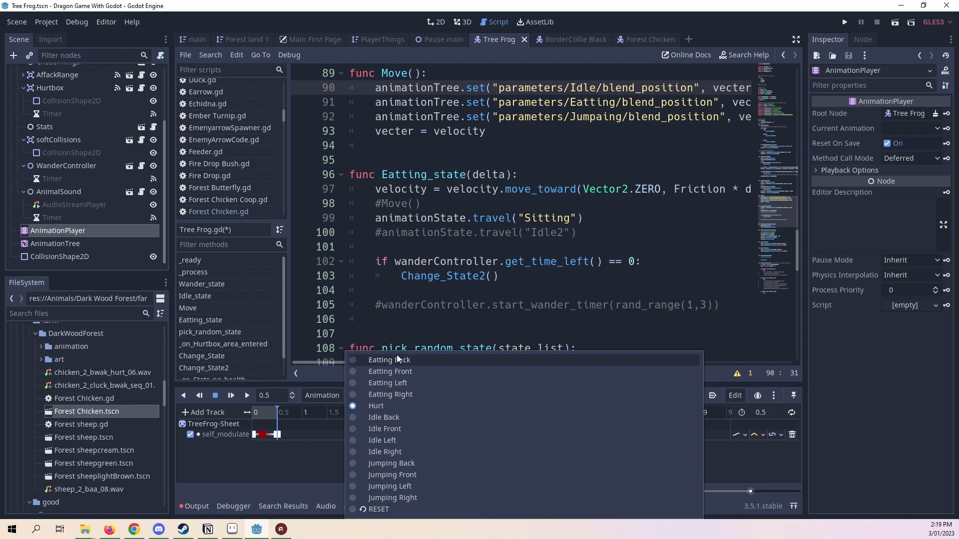
{"action": "left_click", "coordinate": [370, 381]}
{"action": "left_click_drag", "start_coordinate": [259, 412], "coordinate": [339, 419]}
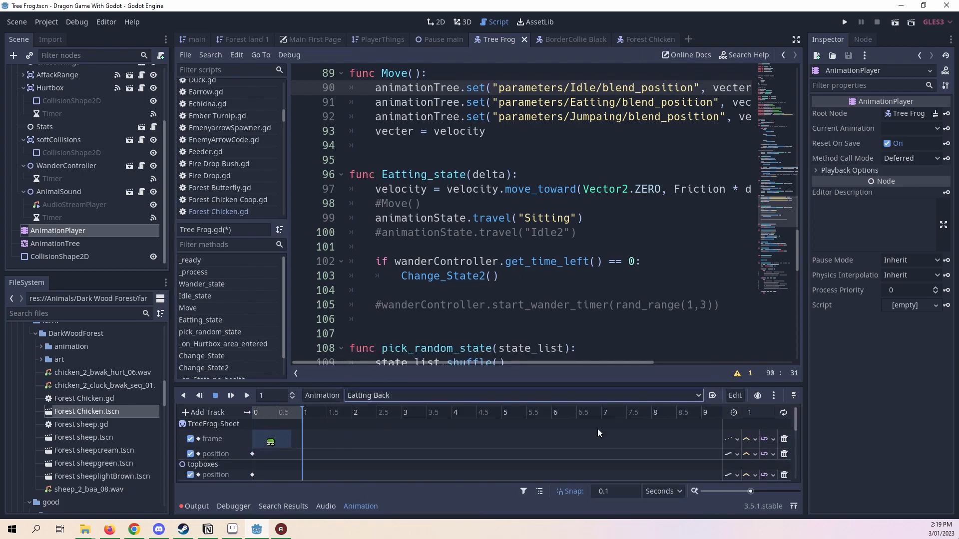
- Add a call method track for the Tree Frog root node to the Eatting Back animation
{"action": "left_click", "coordinate": [198, 413]}
{"action": "left_click", "coordinate": [215, 451]}
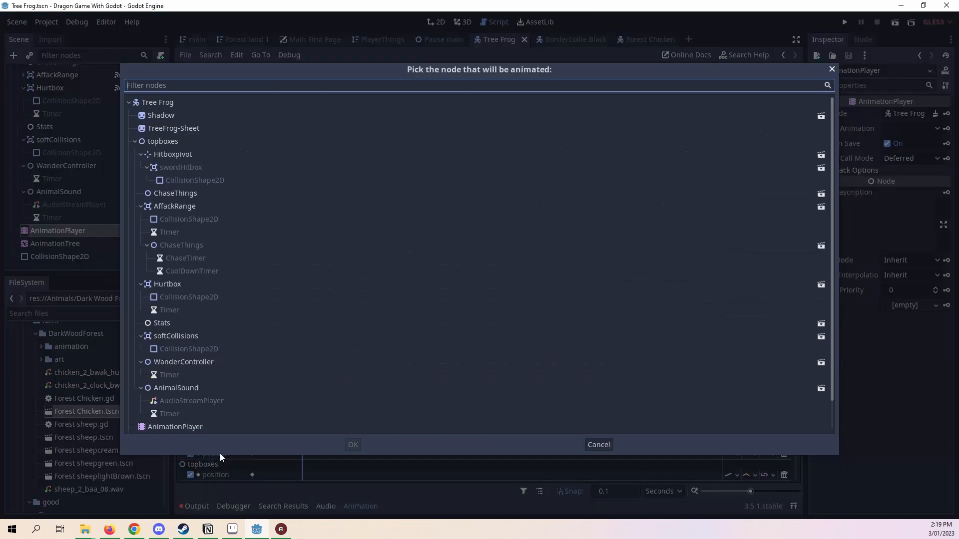
{"action": "left_click", "coordinate": [160, 102]}
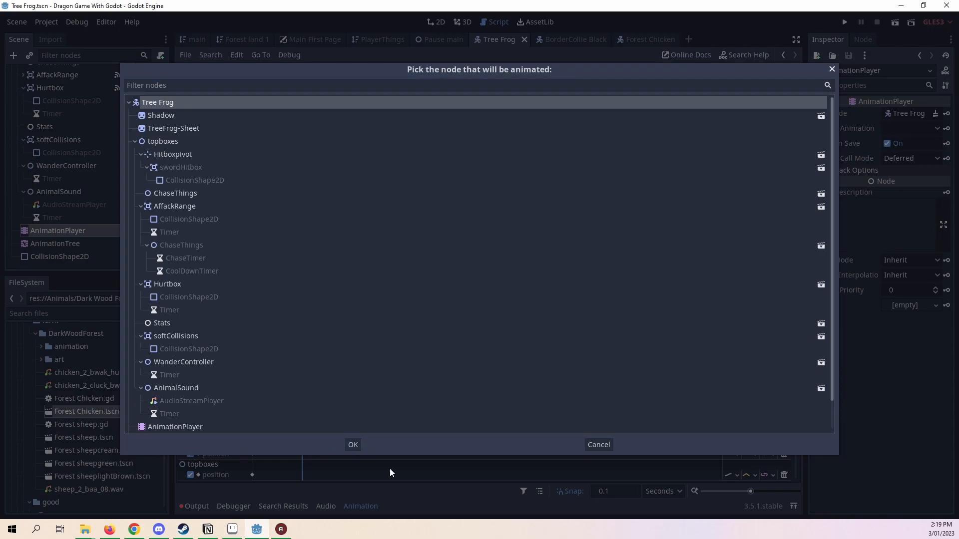
{"action": "left_click", "coordinate": [356, 444]}
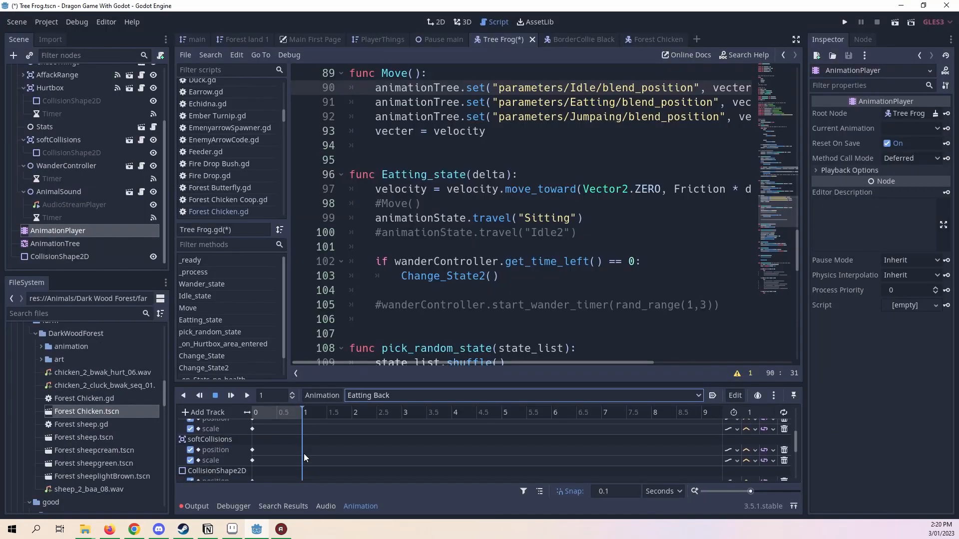
- Insert a key calling the Idle_state method at 1 s on the Tree Frog's function track
{"action": "right_click", "coordinate": [301, 474]}
{"action": "left_click", "coordinate": [312, 482]}
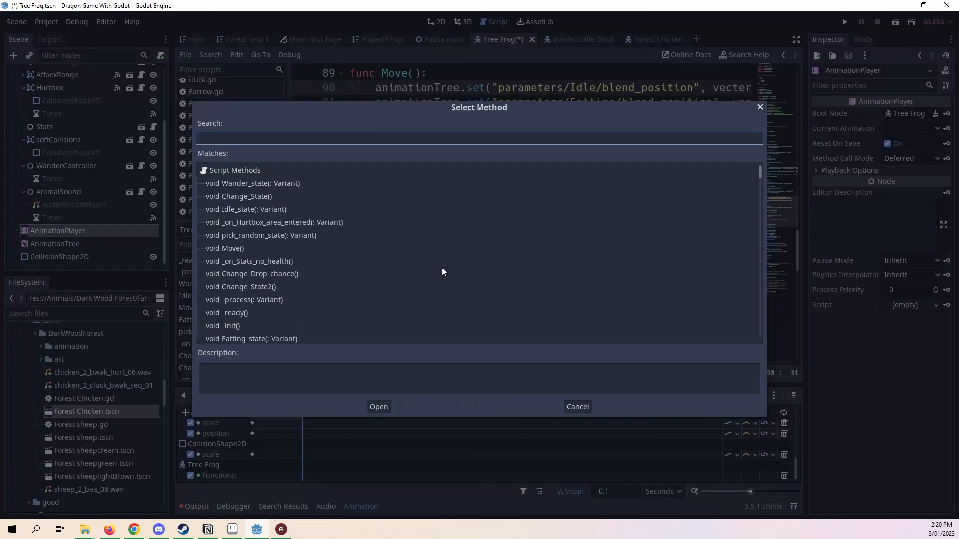
{"action": "scroll", "coordinate": [441, 272], "scroll_direction": "down", "scroll_amount": 2}
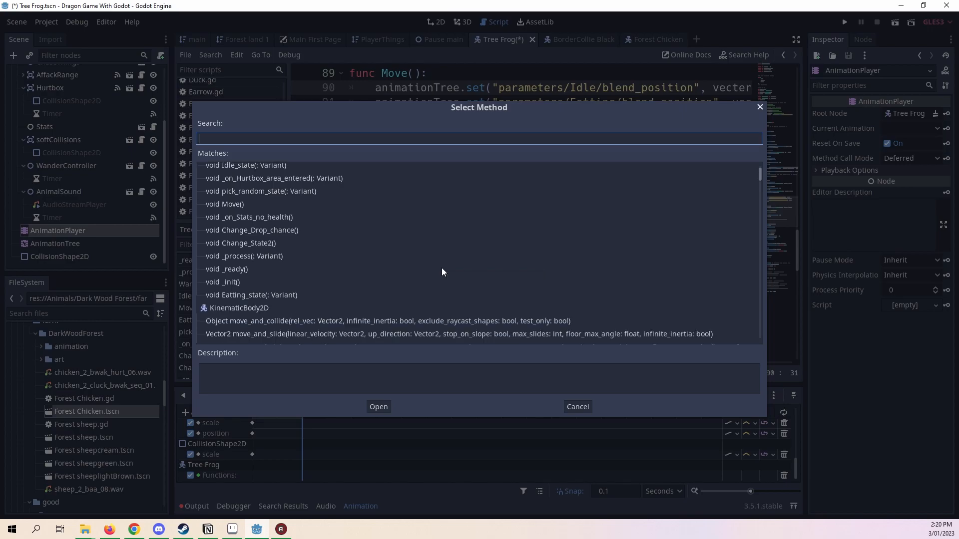
{"action": "scroll", "coordinate": [438, 271], "scroll_direction": "up", "scroll_amount": 2}
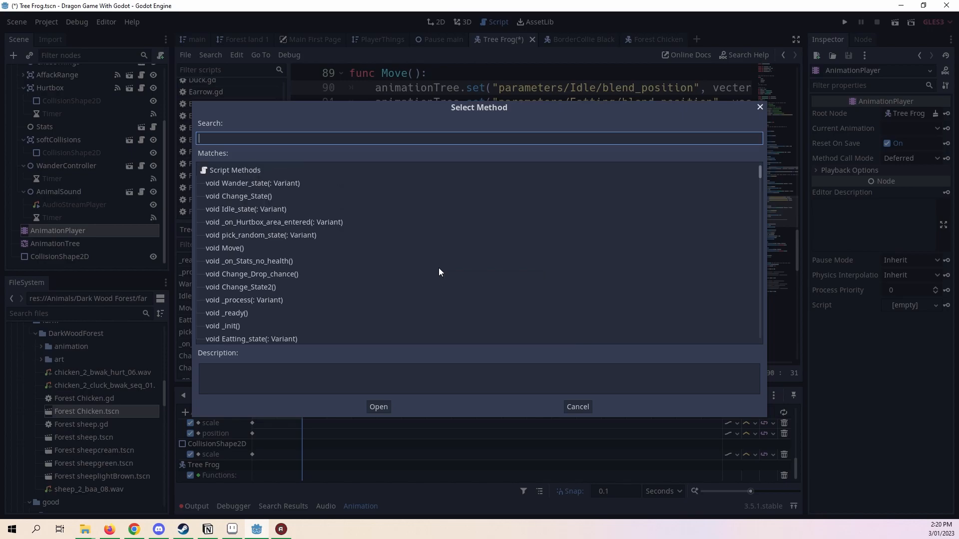
{"action": "left_click", "coordinate": [306, 214]}
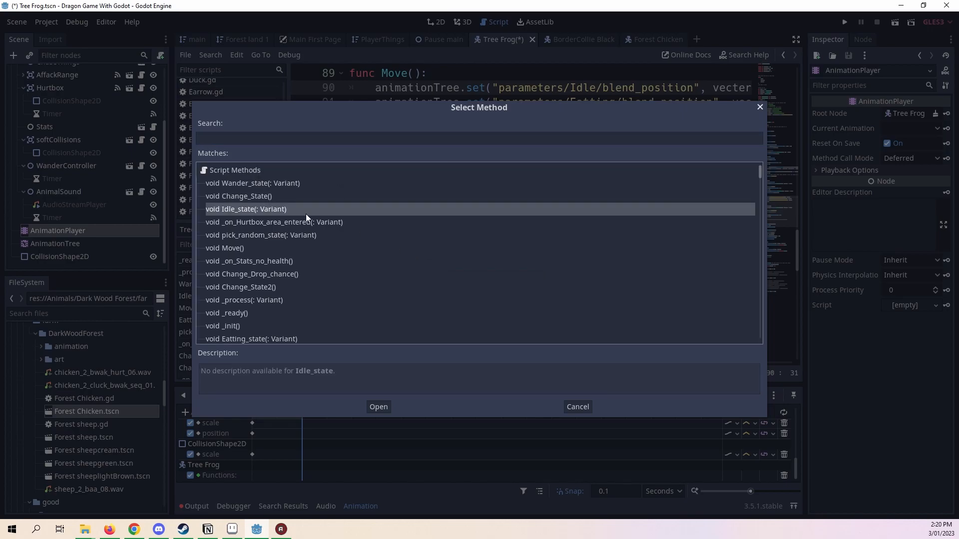
{"action": "left_click", "coordinate": [378, 408]}
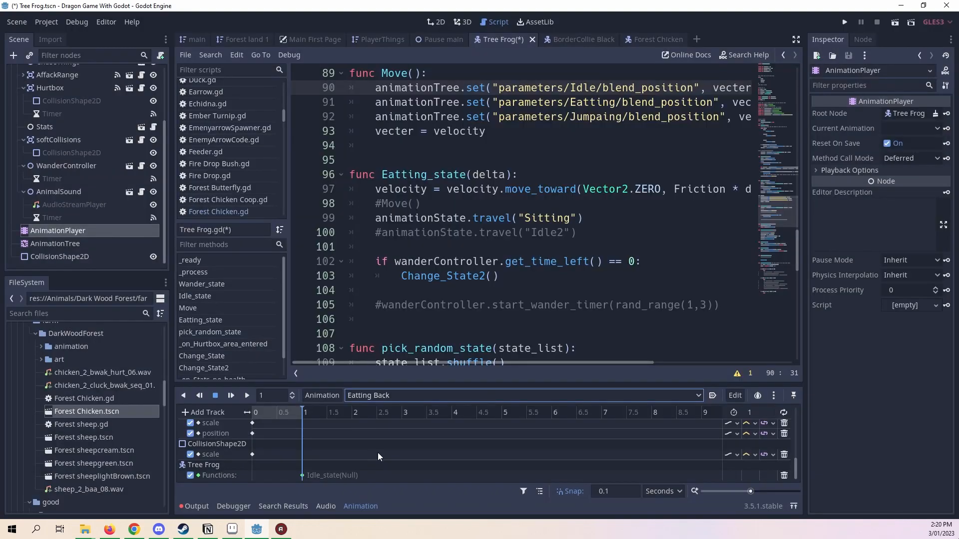
- Review the Tree Frog script's state functions and the list of methods available for the function track
{"action": "scroll", "coordinate": [364, 464], "scroll_direction": "up", "scroll_amount": 3}
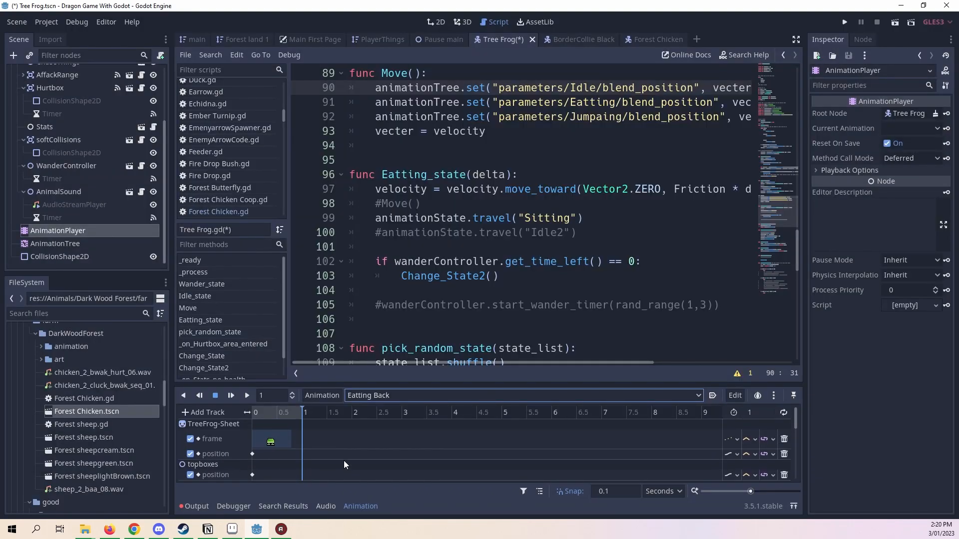
{"action": "scroll", "coordinate": [493, 258], "scroll_direction": "up", "scroll_amount": 8}
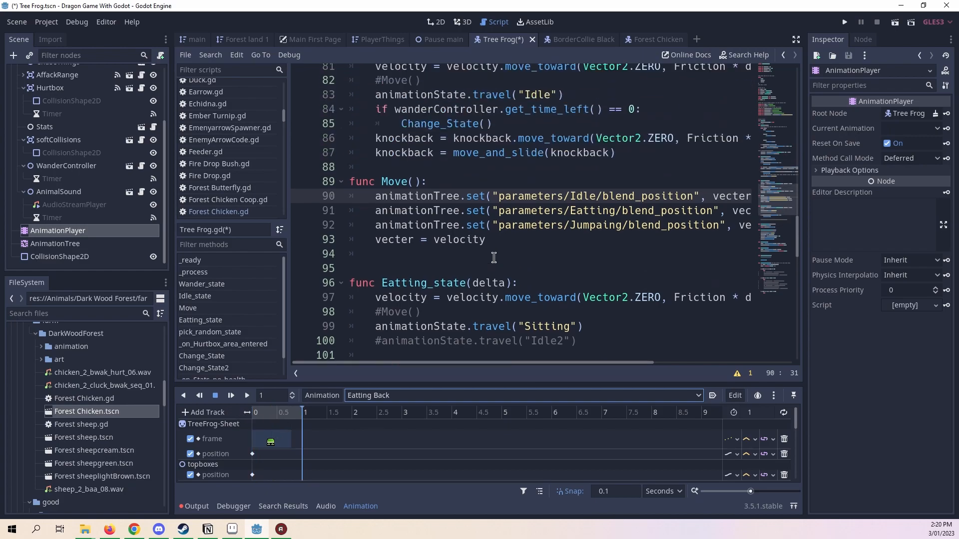
{"action": "scroll", "coordinate": [494, 257], "scroll_direction": "down", "scroll_amount": 3}
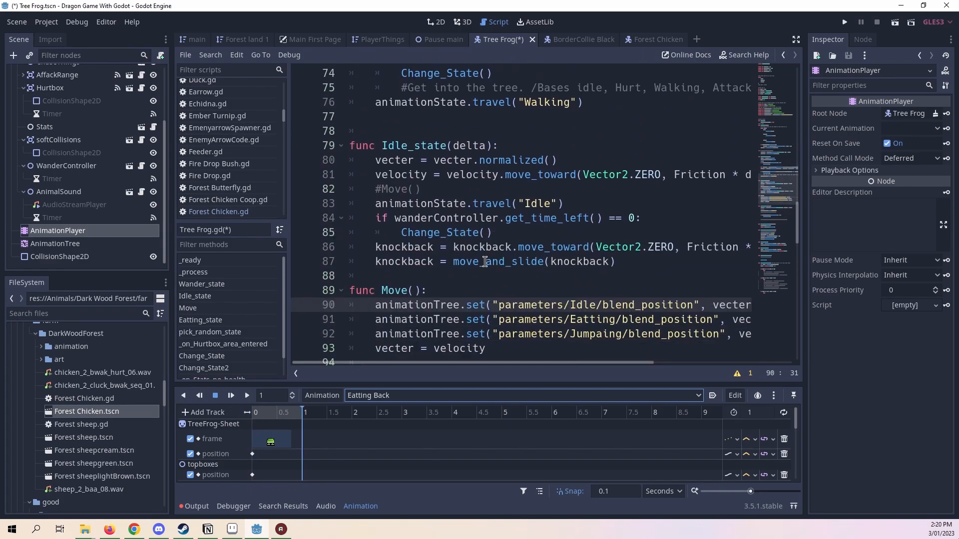
{"action": "scroll", "coordinate": [484, 261], "scroll_direction": "up", "scroll_amount": 13}
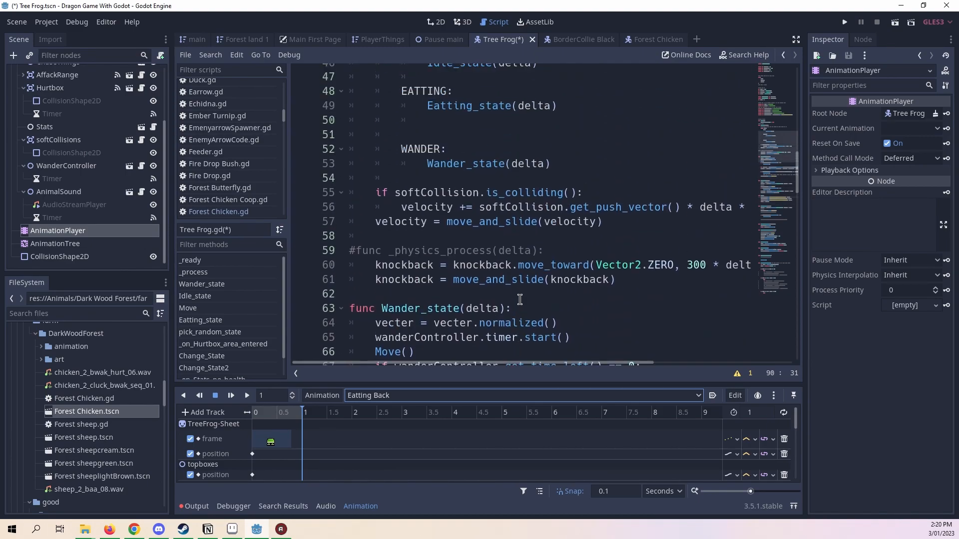
{"action": "scroll", "coordinate": [299, 441], "scroll_direction": "down", "scroll_amount": 4}
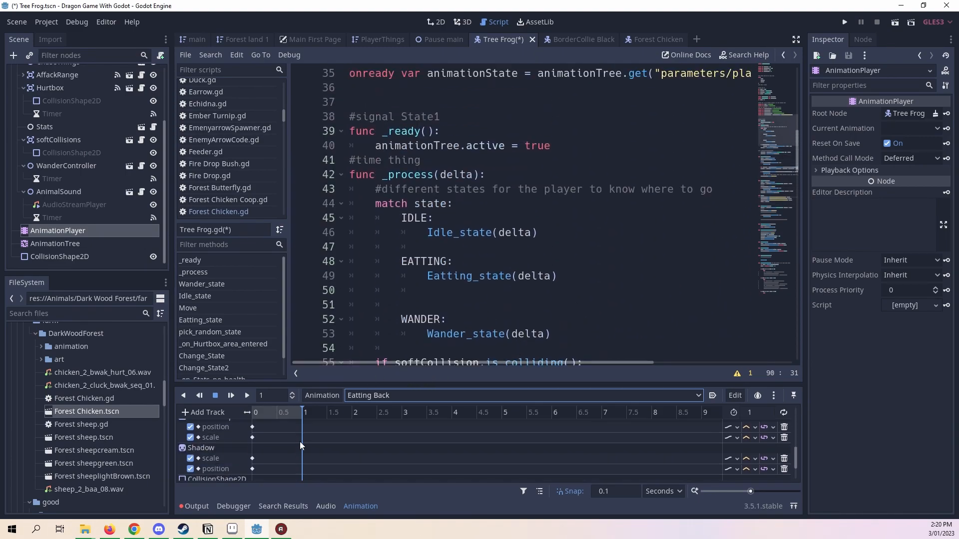
{"action": "right_click", "coordinate": [303, 477]}
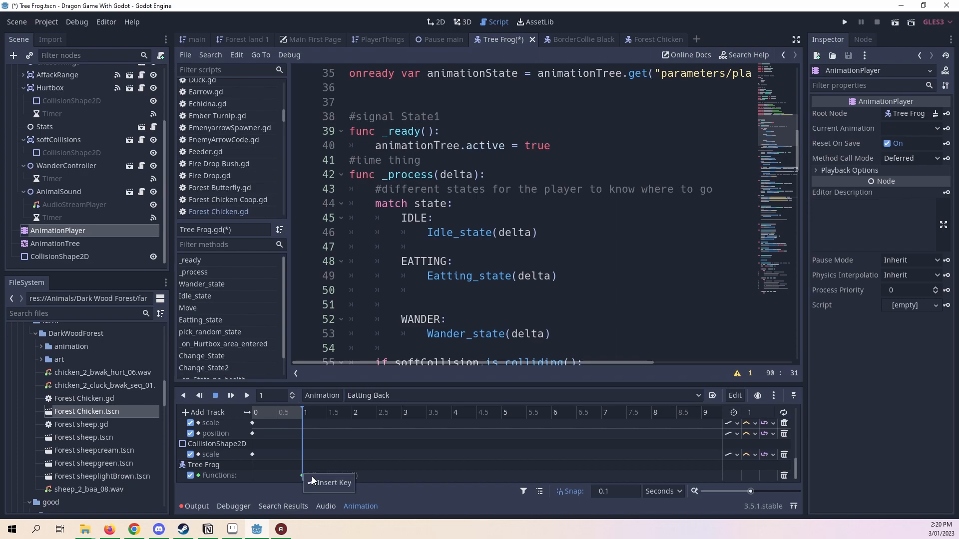
{"action": "left_click", "coordinate": [317, 480]}
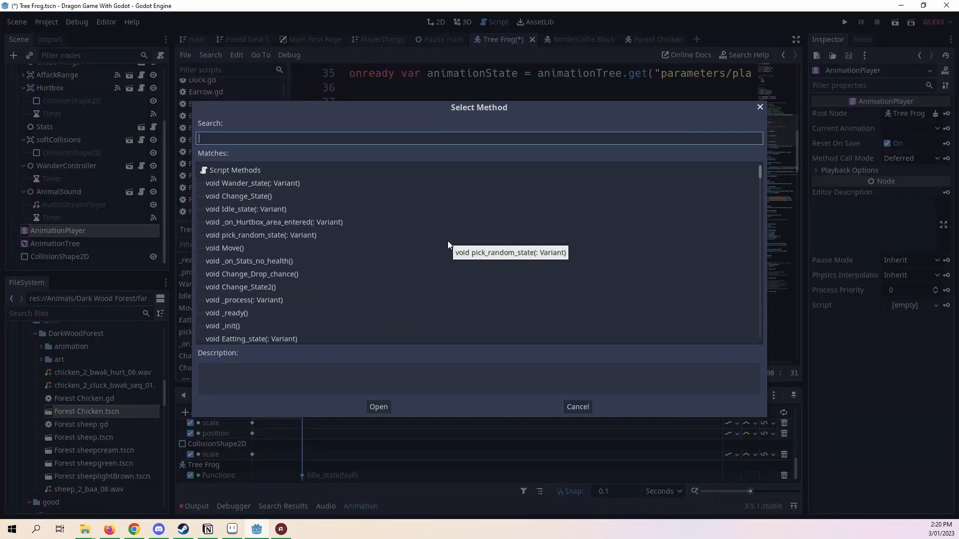
{"action": "left_click", "coordinate": [588, 409]}
{"action": "scroll", "coordinate": [459, 262], "scroll_direction": "down", "scroll_amount": 15}
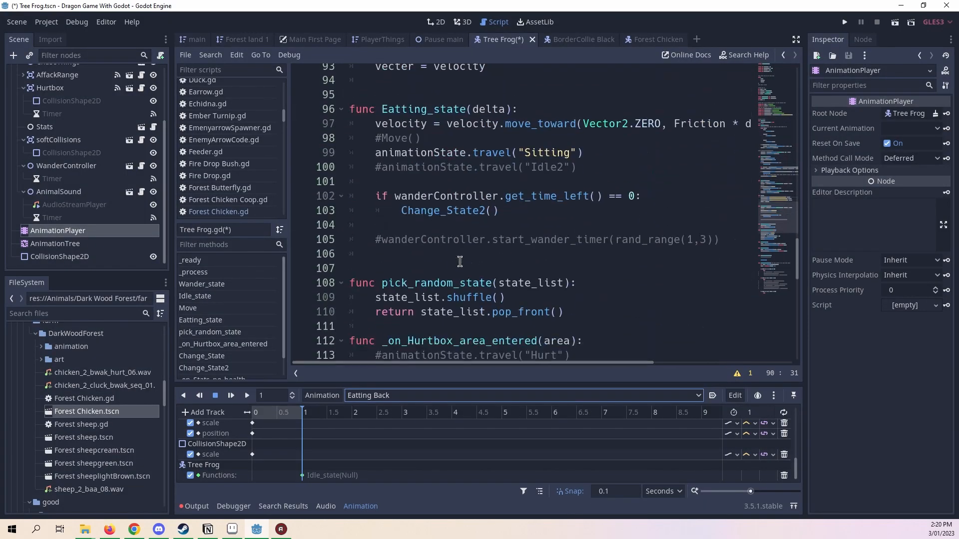
{"action": "scroll", "coordinate": [460, 262], "scroll_direction": "down", "scroll_amount": 12}
- Delete the Idle_state key from the Tree Frog's function track in the Eatting Back animation
{"action": "left_click", "coordinate": [320, 475]}
{"action": "left_click", "coordinate": [302, 475]}
{"action": "key", "text": "Delete"}
{"action": "left_click", "coordinate": [272, 412]}
{"action": "left_click", "coordinate": [302, 412]}
{"action": "left_click", "coordinate": [863, 39]}
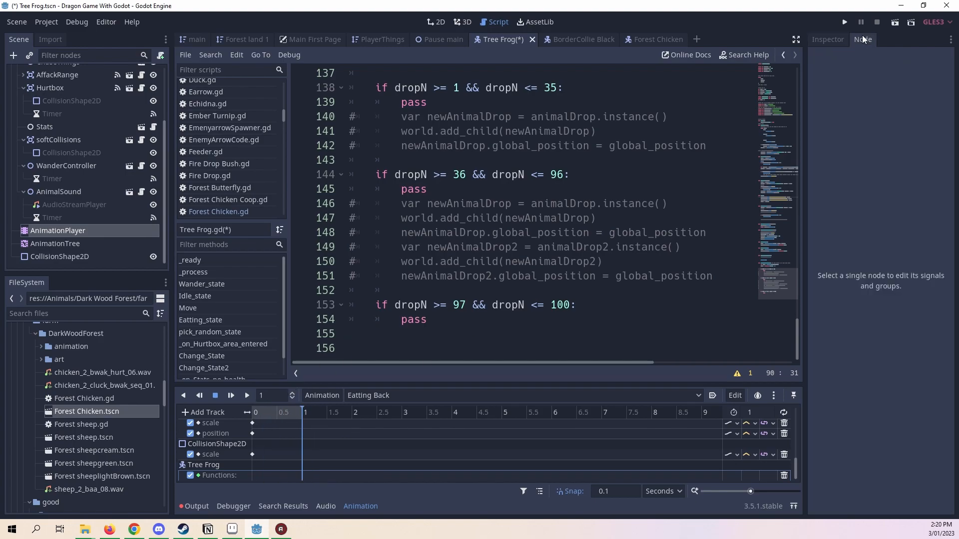
{"action": "left_click", "coordinate": [824, 41]}
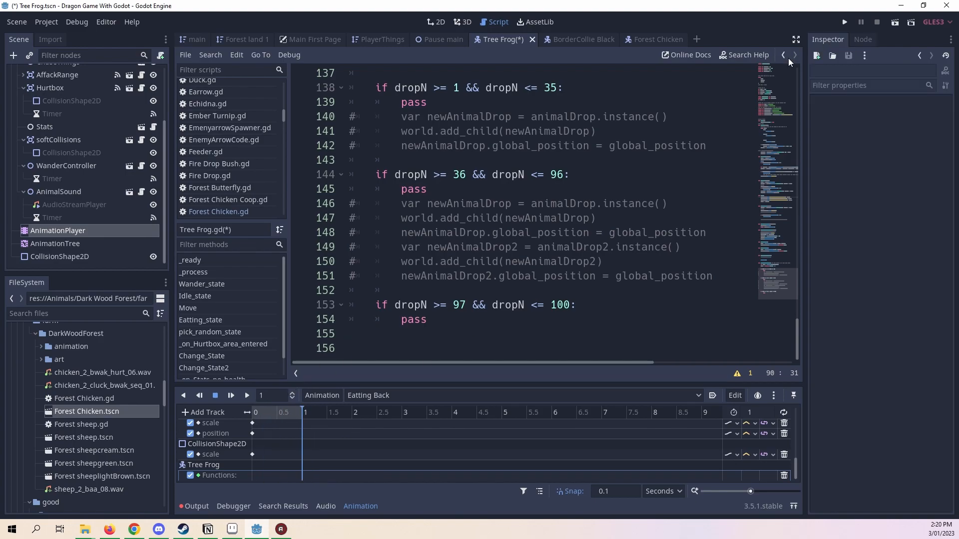
- Save the Tree Frog scene
{"action": "right_click", "coordinate": [483, 39]}
{"action": "left_click", "coordinate": [490, 61]}
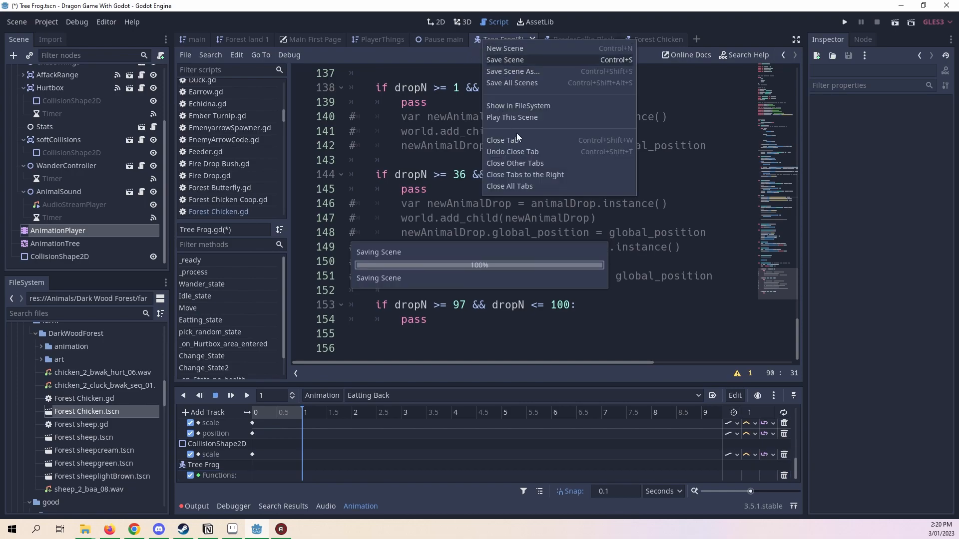
- Review the Tree Frog script from the hurtbox and drop-chance functions back up to the exported variables and state enum
{"action": "scroll", "coordinate": [611, 200], "scroll_direction": "up", "scroll_amount": 7}
{"action": "scroll", "coordinate": [604, 204], "scroll_direction": "down", "scroll_amount": 2}
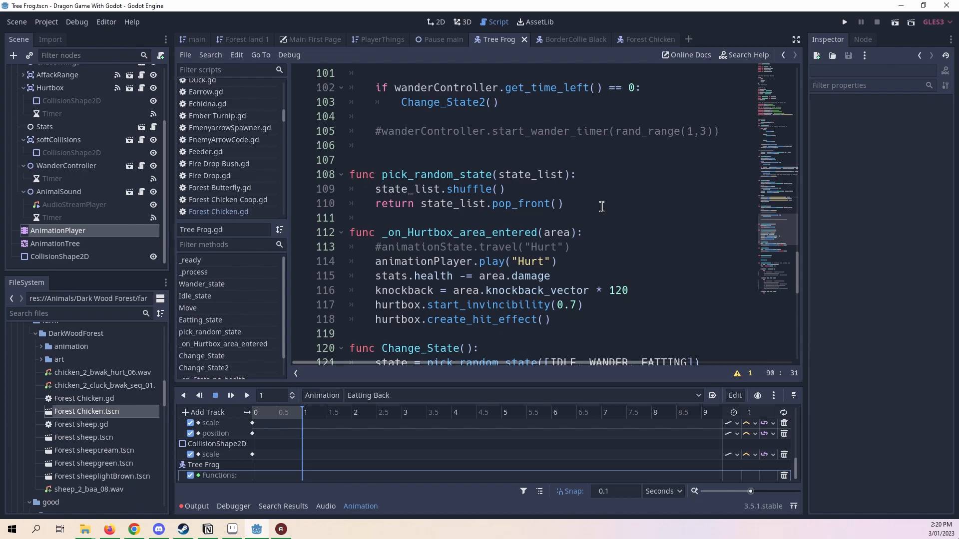
{"action": "scroll", "coordinate": [610, 208], "scroll_direction": "up", "scroll_amount": 2}
{"action": "scroll", "coordinate": [617, 211], "scroll_direction": "down", "scroll_amount": 9}
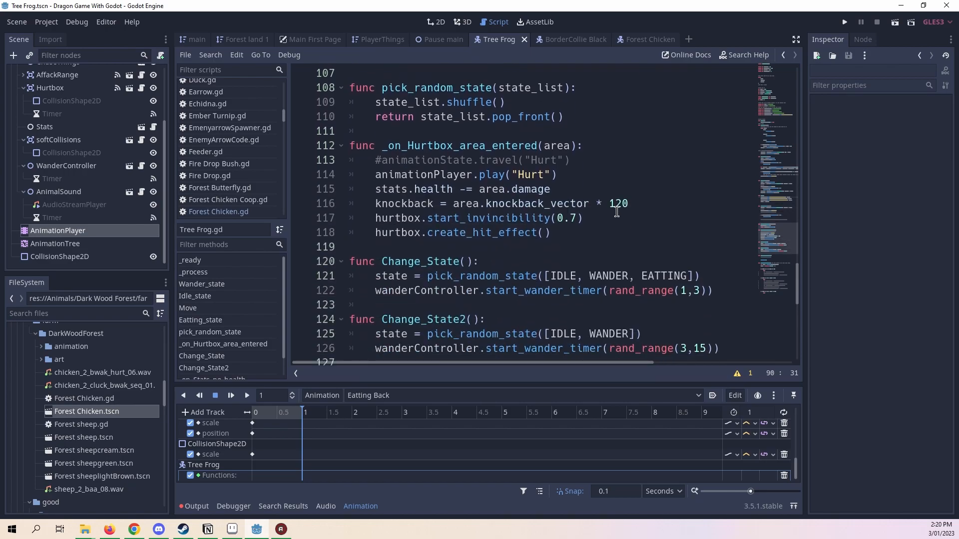
{"action": "scroll", "coordinate": [617, 211], "scroll_direction": "down", "scroll_amount": 5}
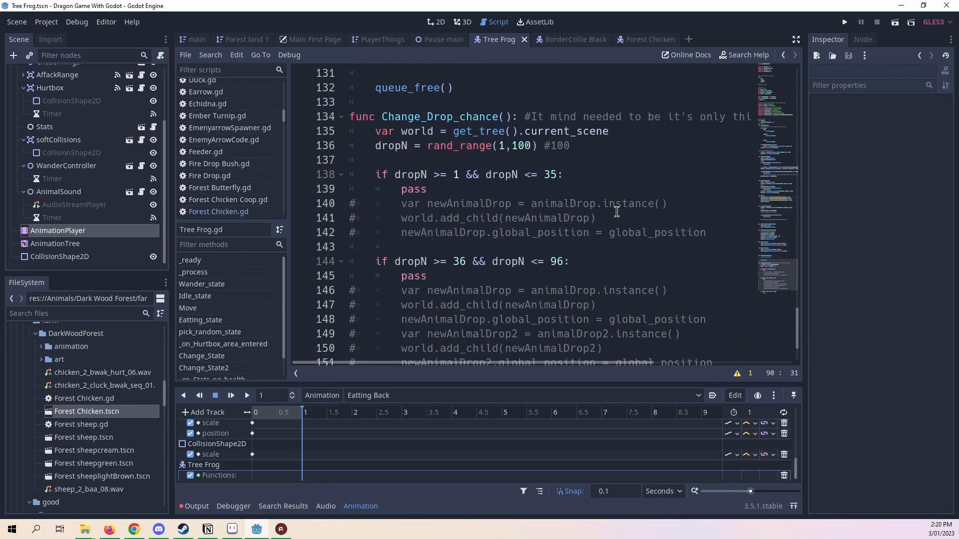
{"action": "scroll", "coordinate": [619, 239], "scroll_direction": "up", "scroll_amount": 5}
{"action": "scroll", "coordinate": [618, 251], "scroll_direction": "up", "scroll_amount": 11}
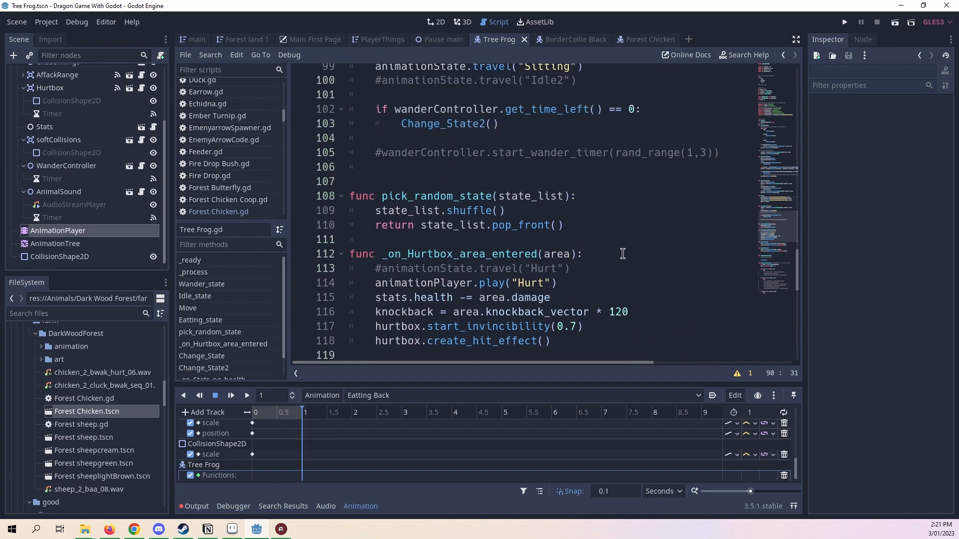
{"action": "scroll", "coordinate": [623, 253], "scroll_direction": "up", "scroll_amount": 12}
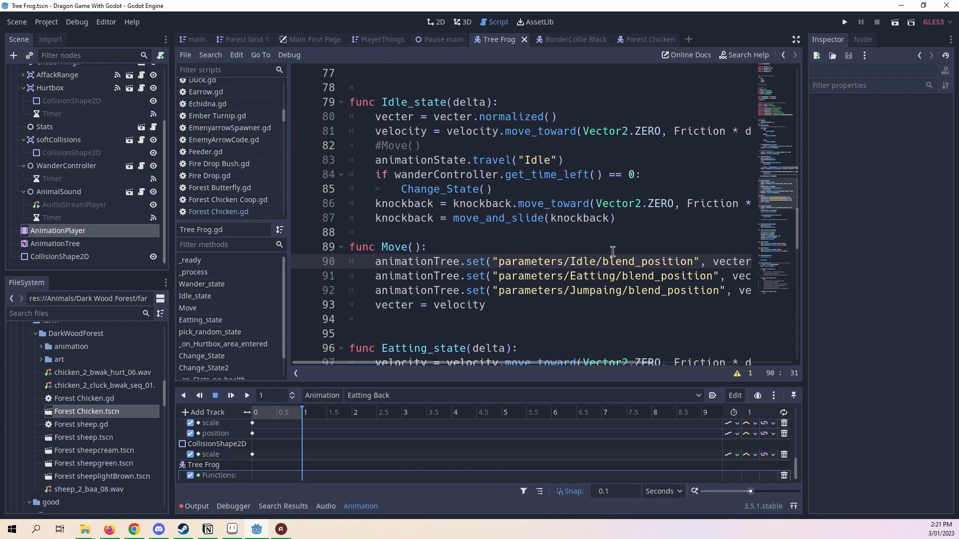
{"action": "scroll", "coordinate": [611, 251], "scroll_direction": "up", "scroll_amount": 3}
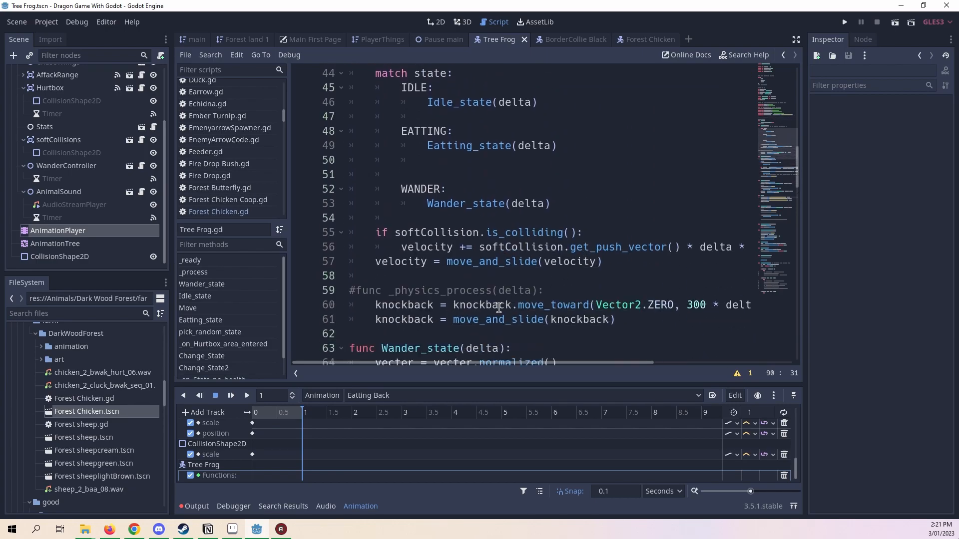
{"action": "left_click_drag", "start_coordinate": [589, 360], "coordinate": [517, 406]}
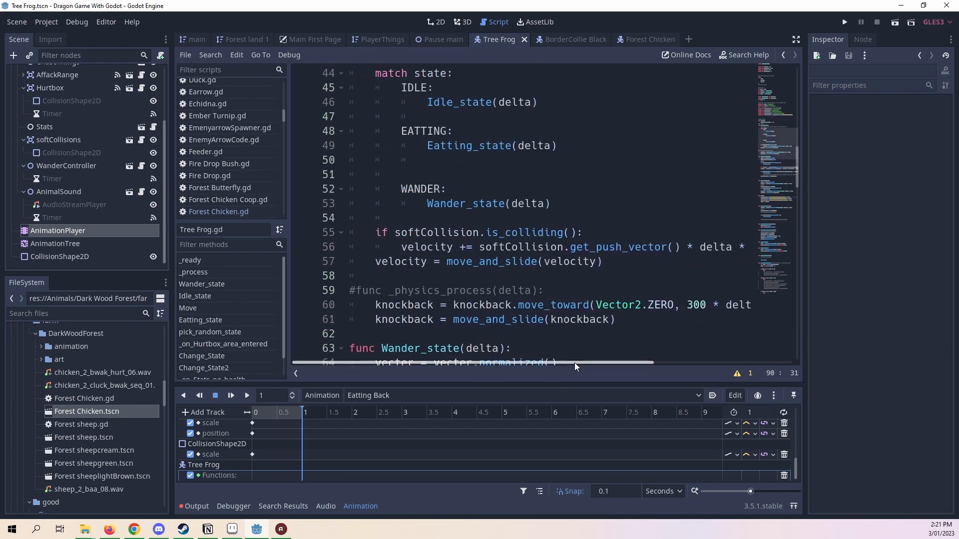
{"action": "scroll", "coordinate": [606, 290], "scroll_direction": "up", "scroll_amount": 10}
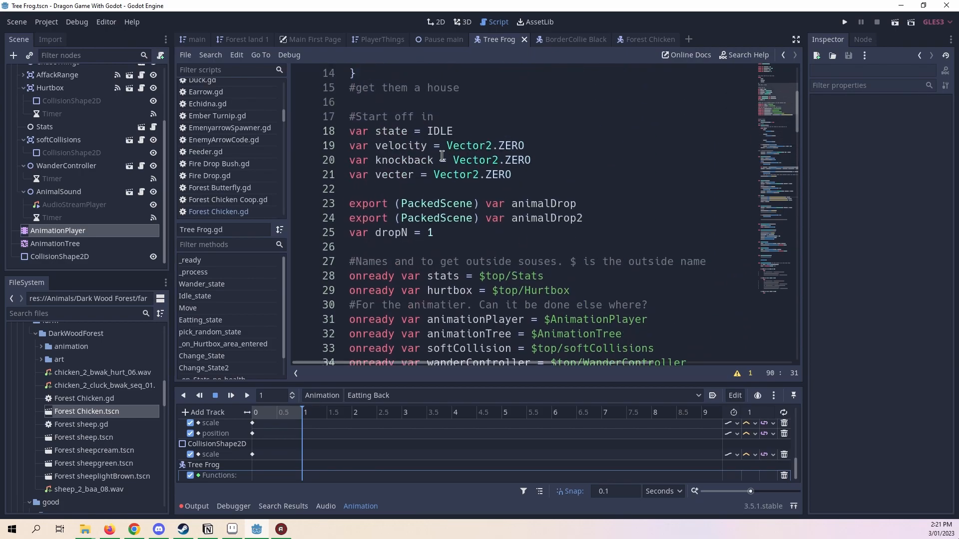
{"action": "scroll", "coordinate": [422, 148], "scroll_direction": "up", "scroll_amount": 4}
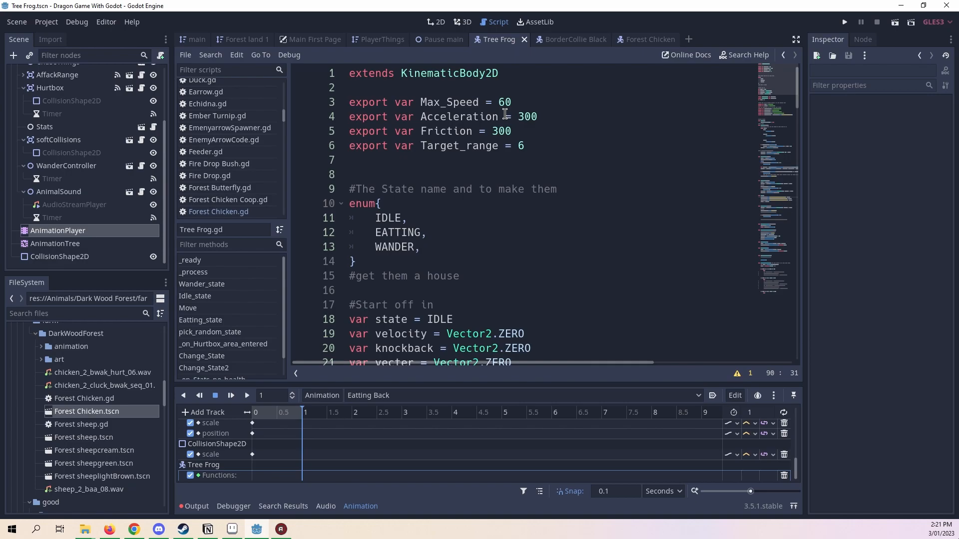
{"action": "scroll", "coordinate": [505, 114], "scroll_direction": "down", "scroll_amount": 5}
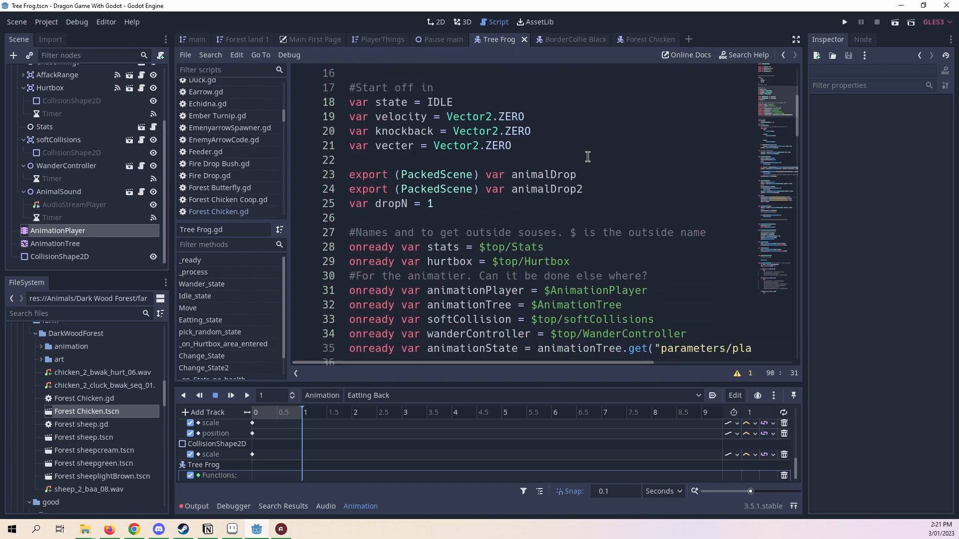
- Examine the dropN variable, the onready node references including animationState, and the animationTree activation in _ready
{"action": "left_click", "coordinate": [410, 202]}
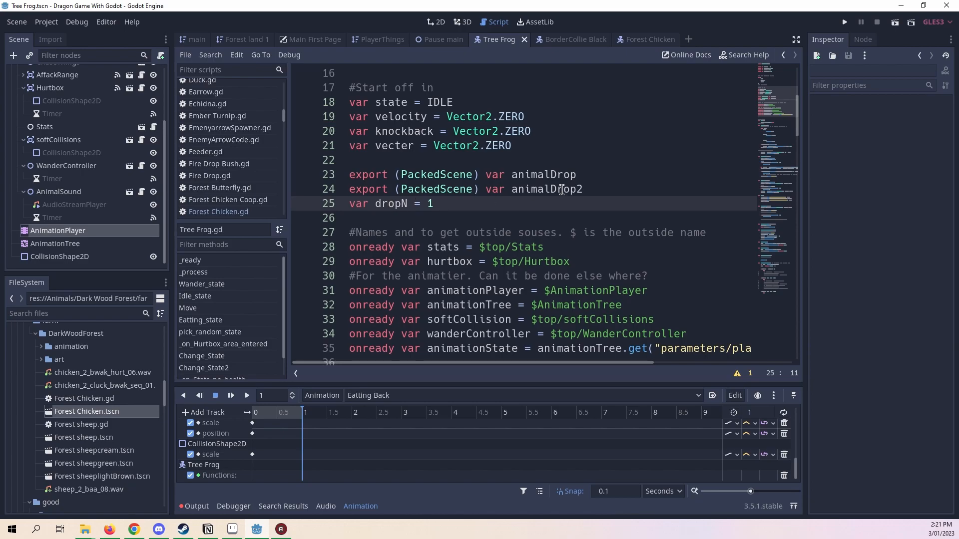
{"action": "scroll", "coordinate": [550, 192], "scroll_direction": "down", "scroll_amount": 3}
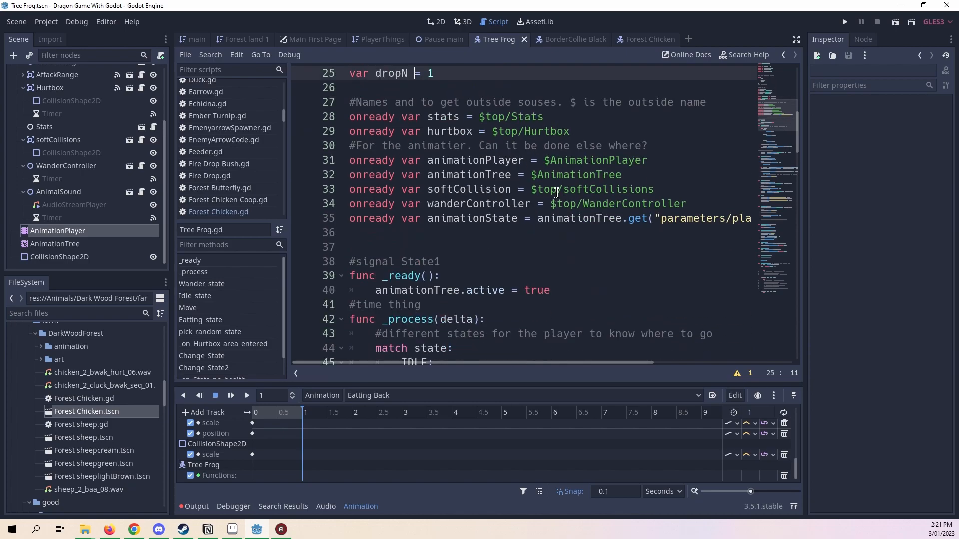
{"action": "left_click_drag", "start_coordinate": [474, 218], "coordinate": [502, 218]}
{"action": "left_click", "coordinate": [502, 219]}
{"action": "left_click_drag", "start_coordinate": [554, 362], "coordinate": [535, 350]}
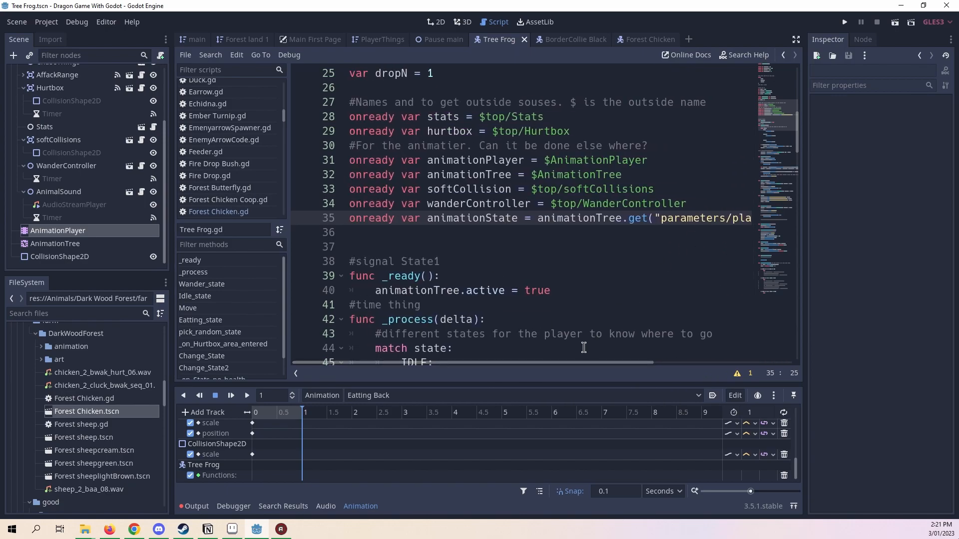
{"action": "left_click_drag", "start_coordinate": [592, 362], "coordinate": [649, 359]}
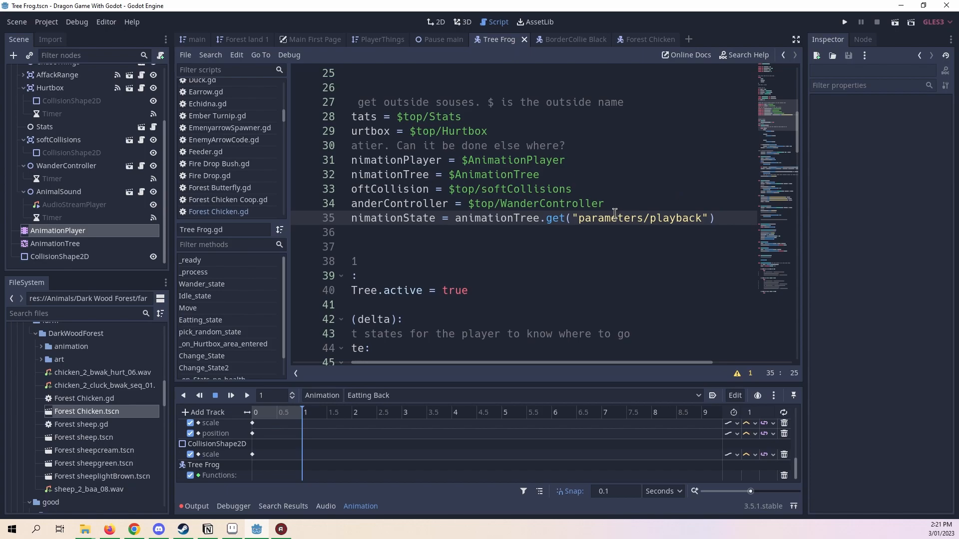
{"action": "left_click_drag", "start_coordinate": [537, 358], "coordinate": [456, 358]}
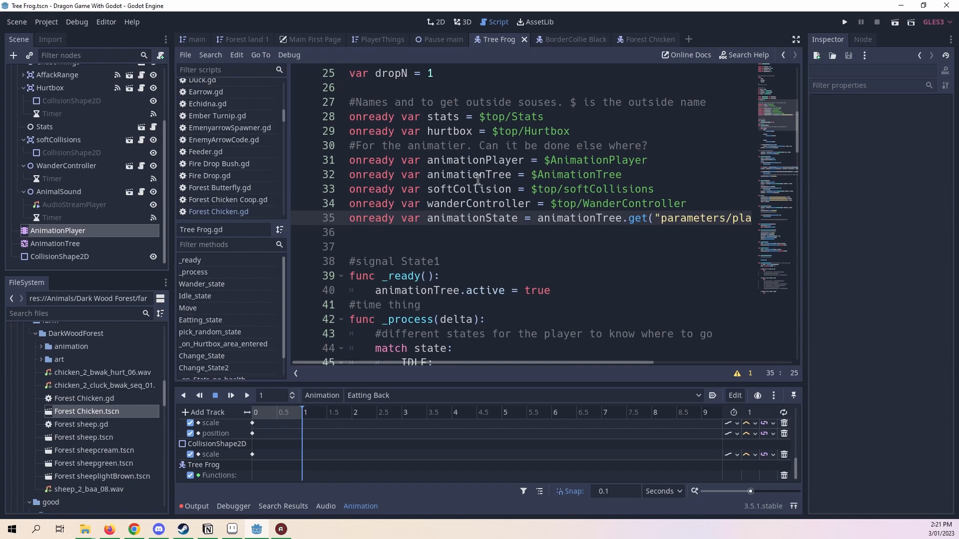
{"action": "scroll", "coordinate": [499, 227], "scroll_direction": "down", "scroll_amount": 2}
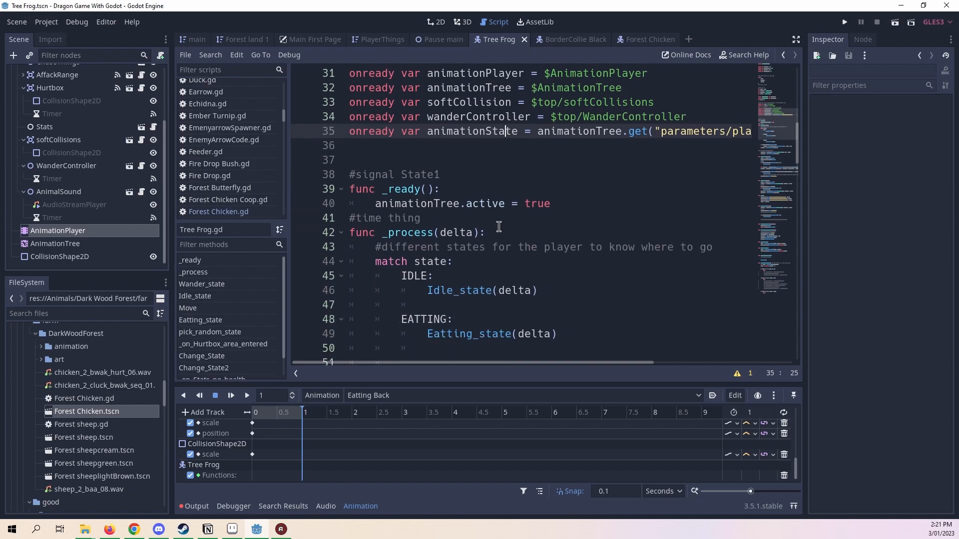
{"action": "left_click_drag", "start_coordinate": [560, 206], "coordinate": [468, 207]}
{"action": "left_click", "coordinate": [468, 206]}
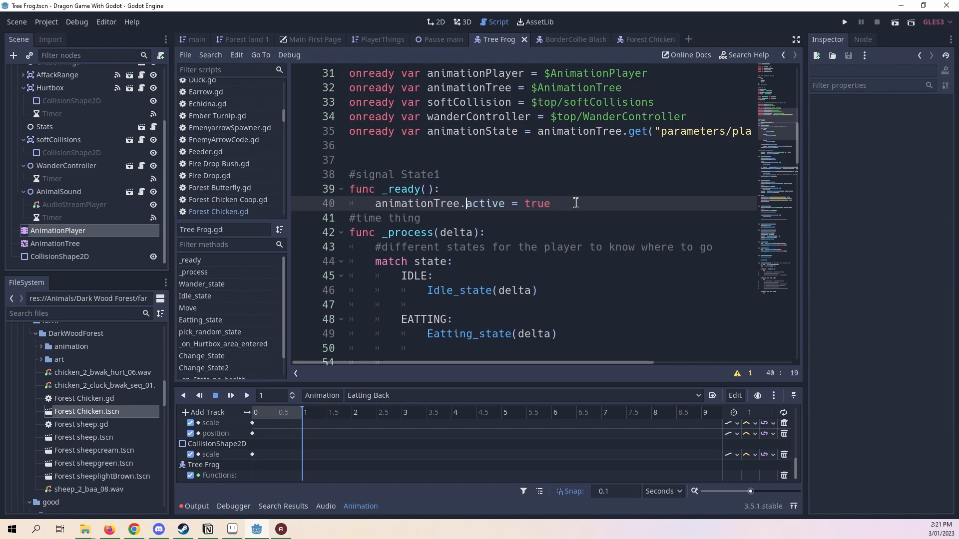
{"action": "scroll", "coordinate": [576, 202], "scroll_direction": "up", "scroll_amount": 2}
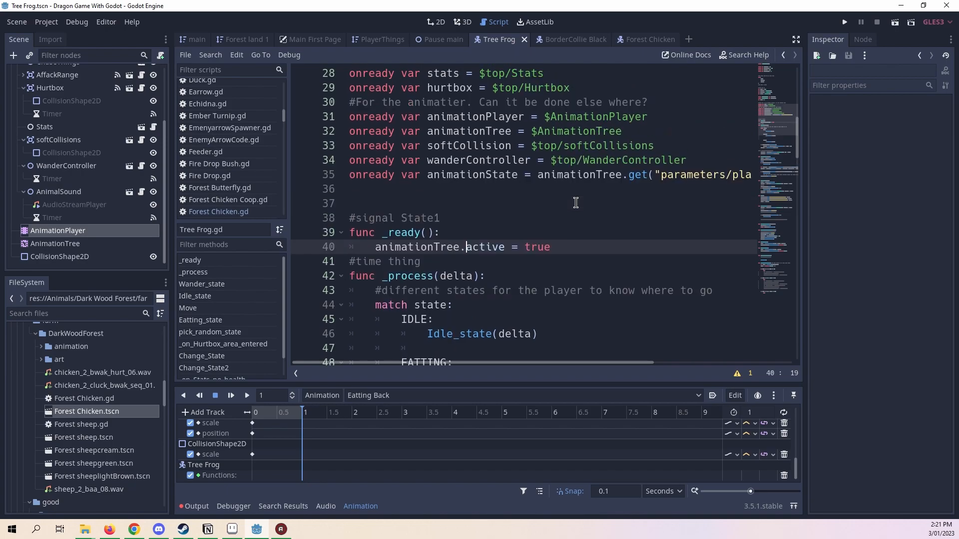
- Examine the state matching, soft-collision and knockback code in _process, continuing into the Wander_state function
{"action": "scroll", "coordinate": [560, 205], "scroll_direction": "down", "scroll_amount": 6}
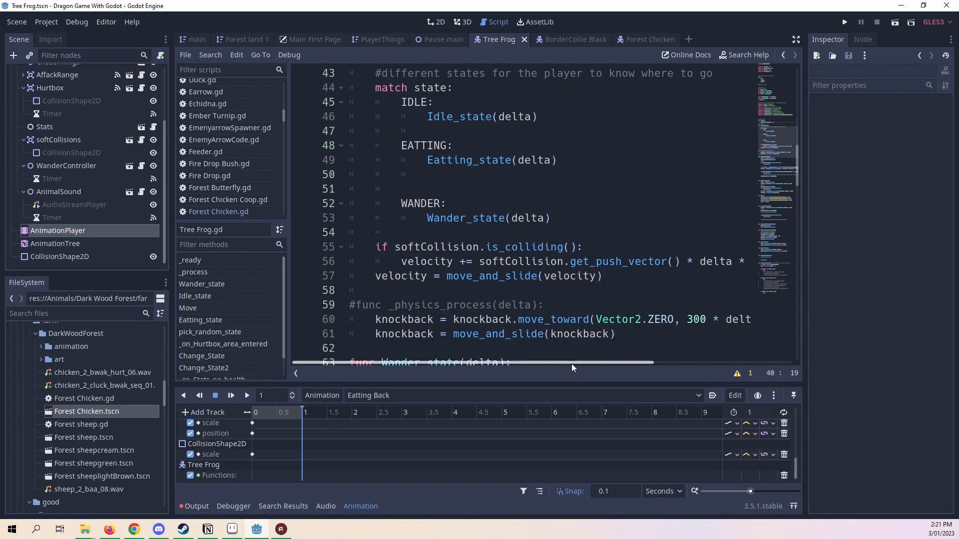
{"action": "left_click_drag", "start_coordinate": [565, 362], "coordinate": [586, 370]}
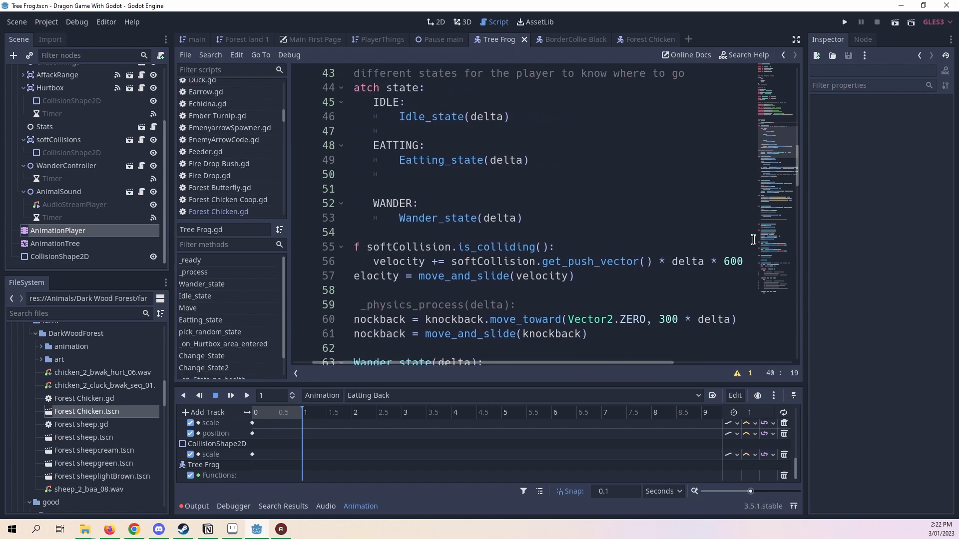
{"action": "scroll", "coordinate": [476, 303], "scroll_direction": "up", "scroll_amount": 2}
{"action": "scroll", "coordinate": [443, 259], "scroll_direction": "down", "scroll_amount": 2}
{"action": "left_click_drag", "start_coordinate": [456, 362], "coordinate": [436, 363]}
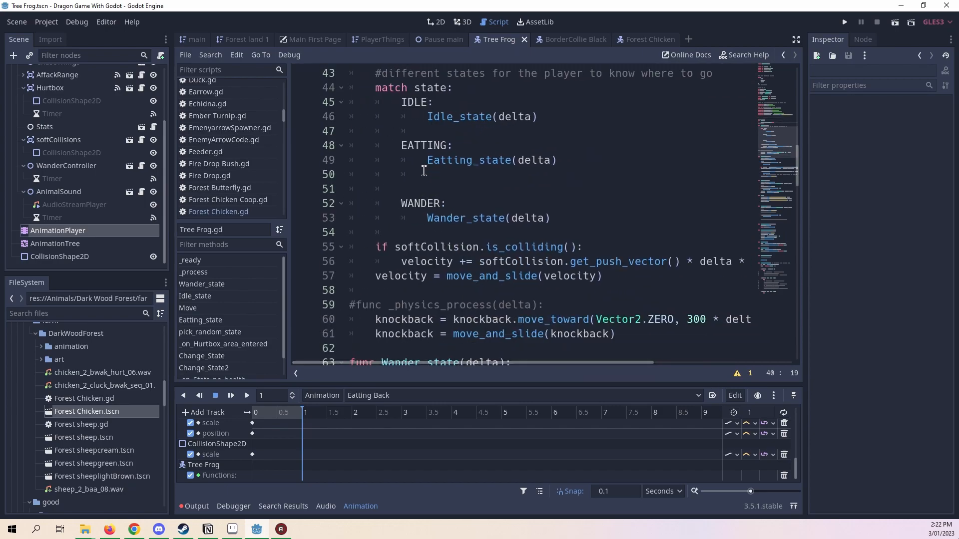
{"action": "scroll", "coordinate": [449, 233], "scroll_direction": "down", "scroll_amount": 2}
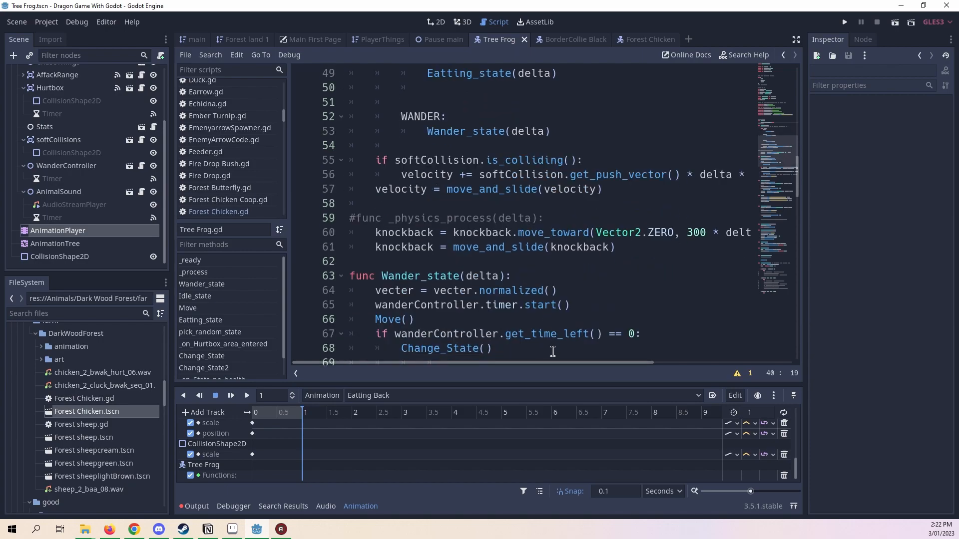
{"action": "left_click_drag", "start_coordinate": [551, 363], "coordinate": [515, 397]}
{"action": "left_click_drag", "start_coordinate": [505, 363], "coordinate": [380, 343]}
{"action": "scroll", "coordinate": [440, 284], "scroll_direction": "down", "scroll_amount": 2}
{"action": "scroll", "coordinate": [442, 285], "scroll_direction": "down", "scroll_amount": 2}
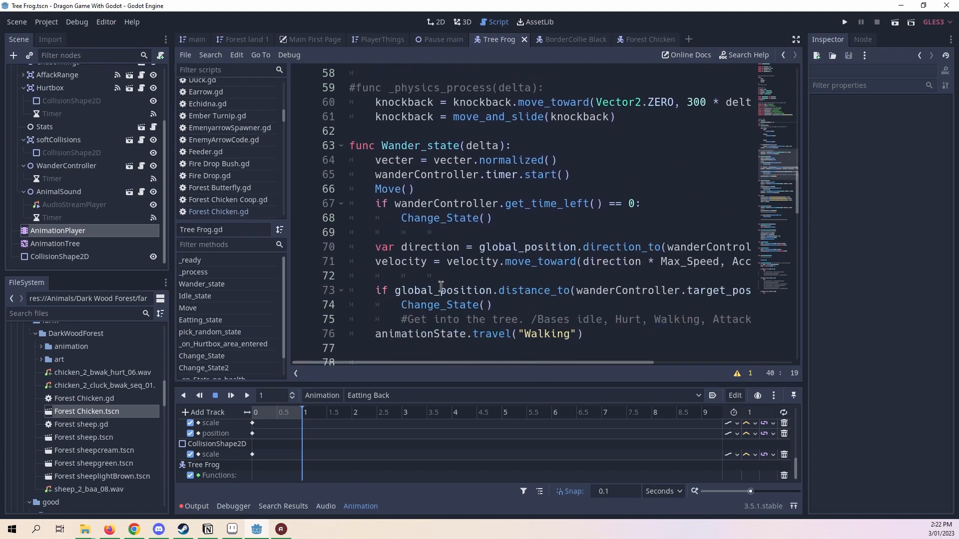
- Change the animation that animationState travels to in Wander_state to "Jumping"
{"action": "scroll", "coordinate": [484, 321], "scroll_direction": "up", "scroll_amount": 1}
{"action": "left_click_drag", "start_coordinate": [569, 337], "coordinate": [524, 338]}
{"action": "type", "text": "Juy"}
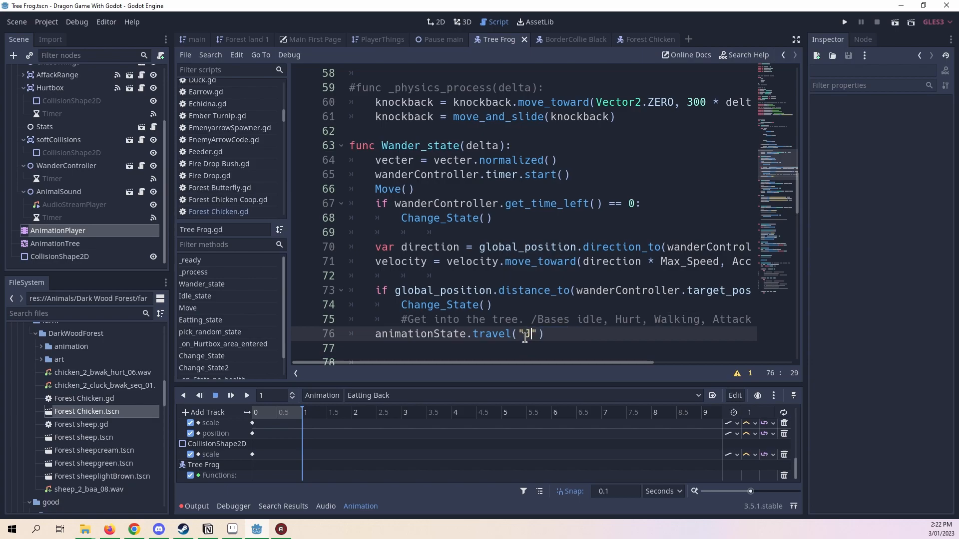
{"action": "type", "text": "m"}
{"action": "key", "text": "BackSpace"}
{"action": "key", "text": "BackSpace"}
{"action": "type", "text": "mpa"}
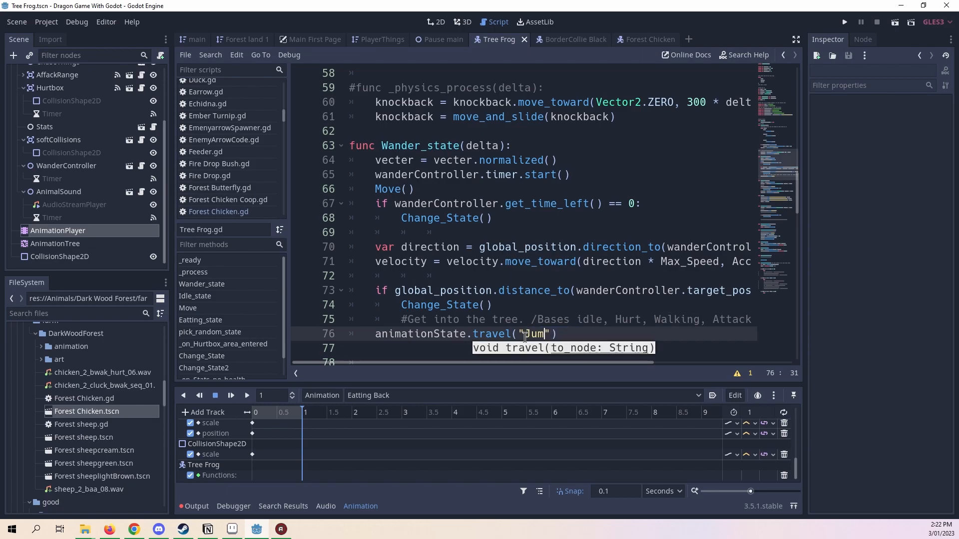
{"action": "key", "text": "BackSpace"}
{"action": "type", "text": "ing"}
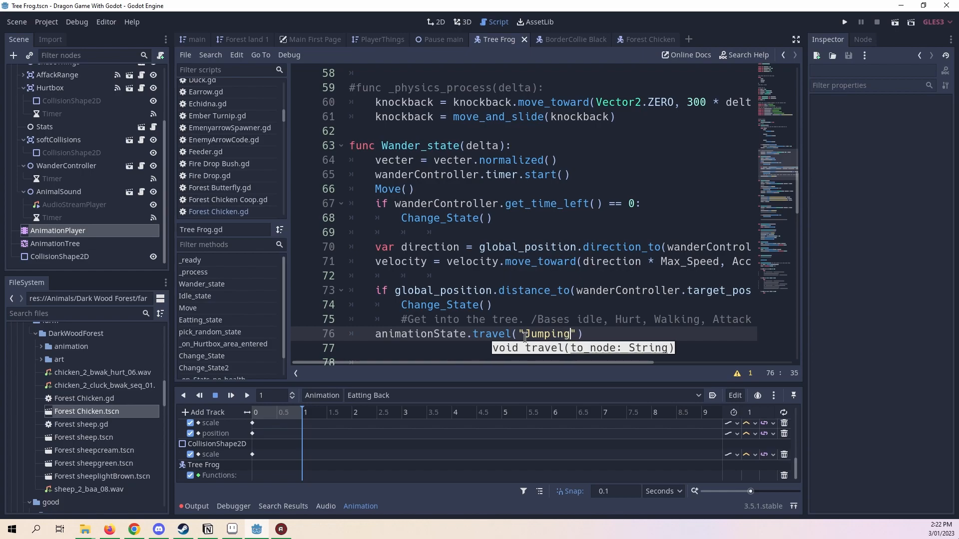
- Check the Wander_state code, including the vecter normalization, the Move() call and the long direction and velocity lines
{"action": "left_click", "coordinate": [554, 151]}
{"action": "left_click_drag", "start_coordinate": [566, 163], "coordinate": [478, 160]}
{"action": "left_click", "coordinate": [499, 160]}
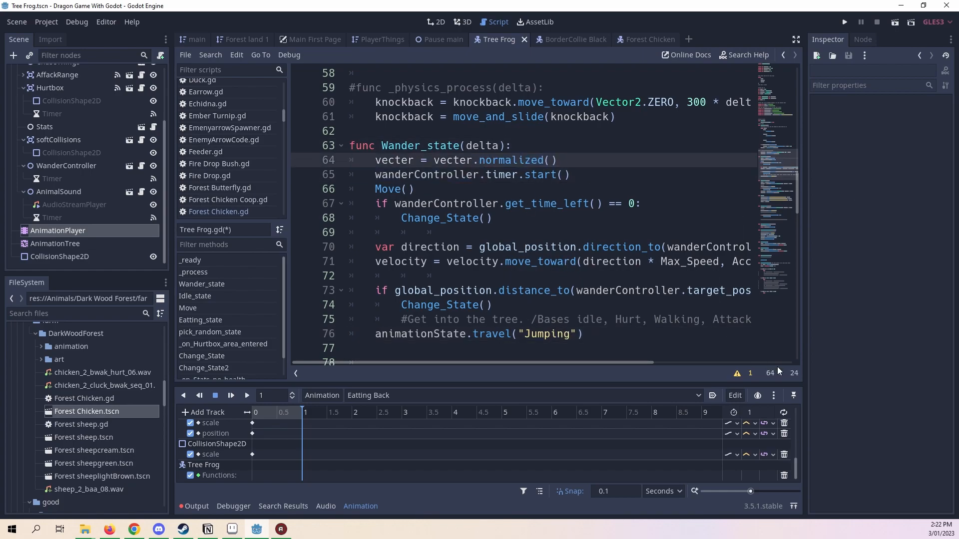
{"action": "left_click_drag", "start_coordinate": [643, 361], "coordinate": [607, 363]}
{"action": "left_click_drag", "start_coordinate": [421, 189], "coordinate": [380, 189]}
{"action": "left_click", "coordinate": [380, 189]}
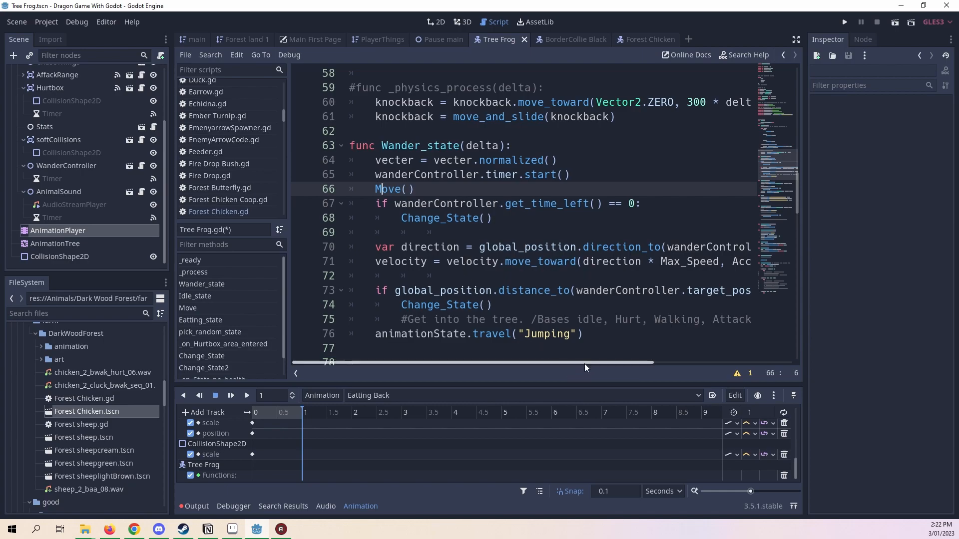
{"action": "left_click_drag", "start_coordinate": [640, 361], "coordinate": [654, 344]}
- Check the Idle_state function, including the commented-out Move() call and the knockback lines
{"action": "scroll", "coordinate": [533, 309], "scroll_direction": "down", "scroll_amount": 4}
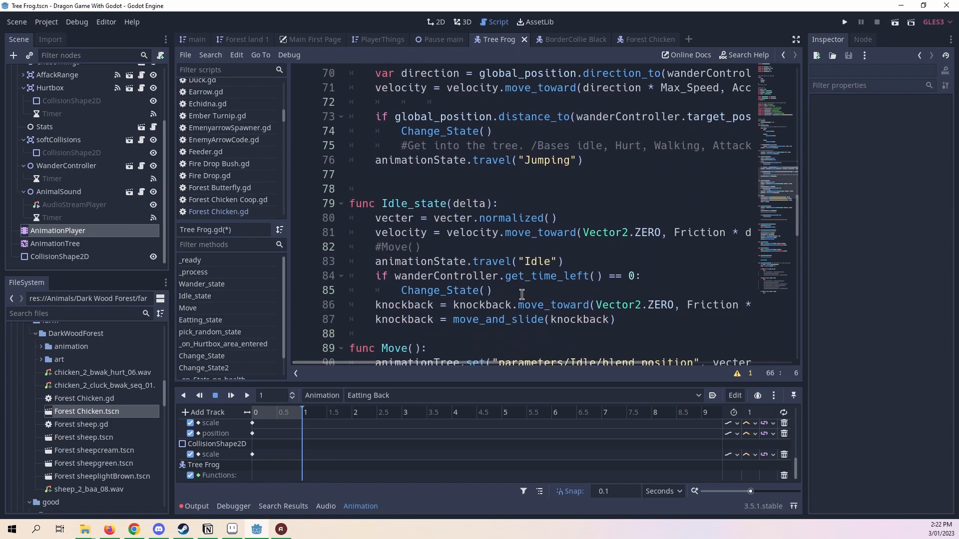
{"action": "scroll", "coordinate": [522, 294], "scroll_direction": "down", "scroll_amount": 1}
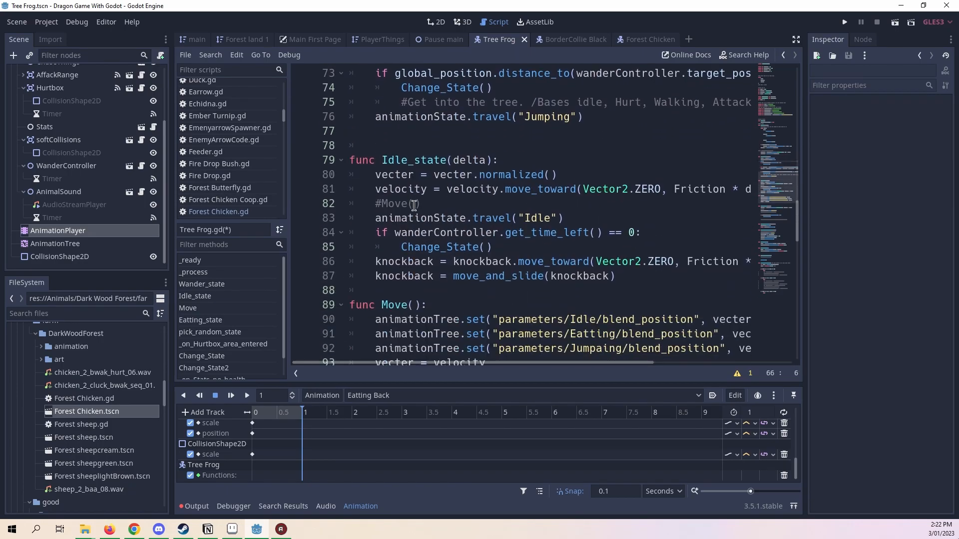
{"action": "left_click", "coordinate": [443, 203]}
{"action": "left_click_drag", "start_coordinate": [444, 204], "coordinate": [355, 204]}
{"action": "left_click", "coordinate": [542, 203]}
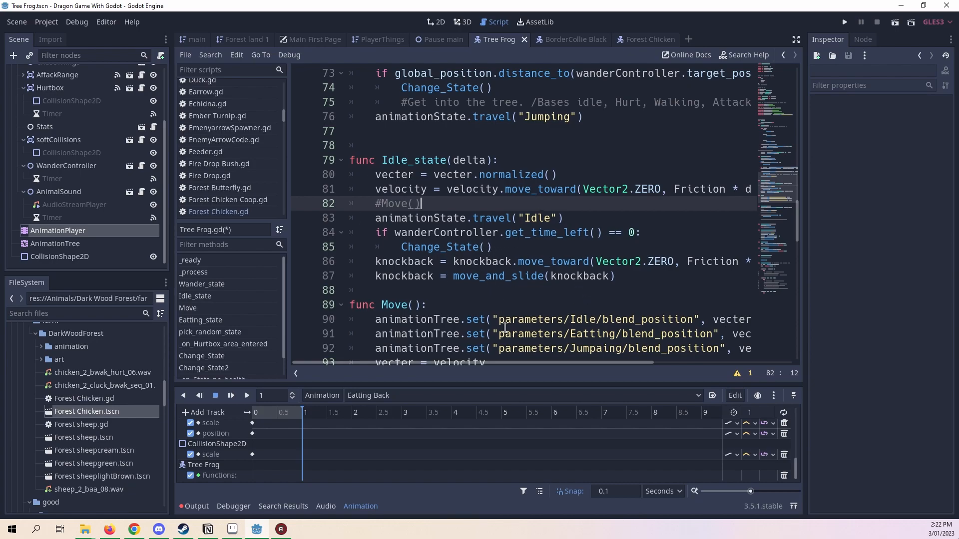
{"action": "left_click_drag", "start_coordinate": [617, 276], "coordinate": [498, 273]}
{"action": "left_click", "coordinate": [498, 273]}
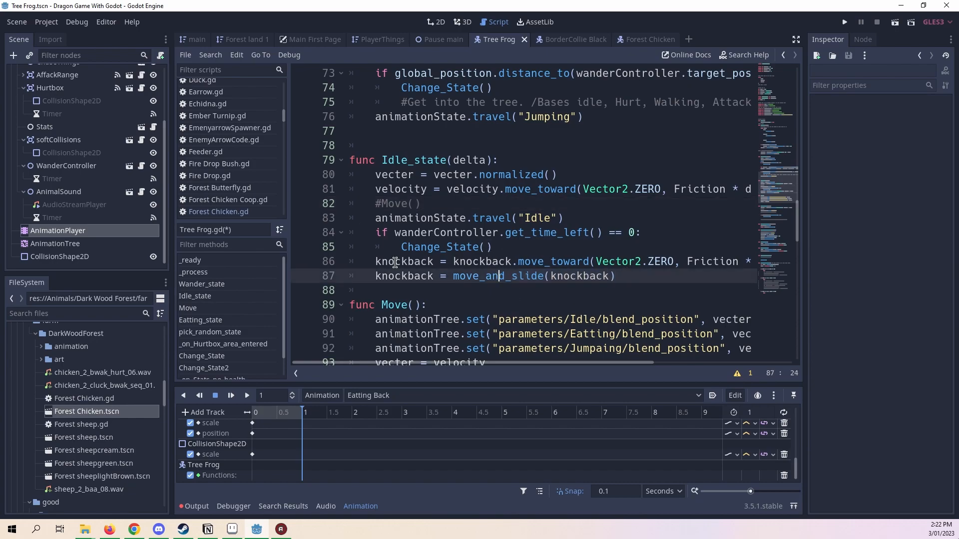
{"action": "left_click_drag", "start_coordinate": [503, 363], "coordinate": [454, 353]}
- Correct the misspelled "Jumpaing" blend-position parameter in Move() to "Jumping" and save the script
{"action": "scroll", "coordinate": [444, 319], "scroll_direction": "down", "scroll_amount": 4}
{"action": "scroll", "coordinate": [445, 312], "scroll_direction": "up", "scroll_amount": 1}
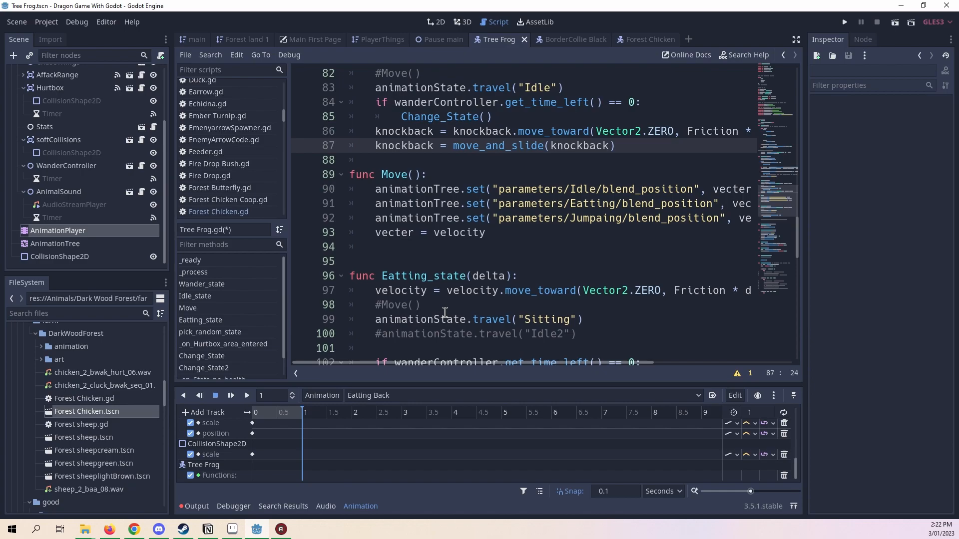
{"action": "left_click", "coordinate": [602, 219]}
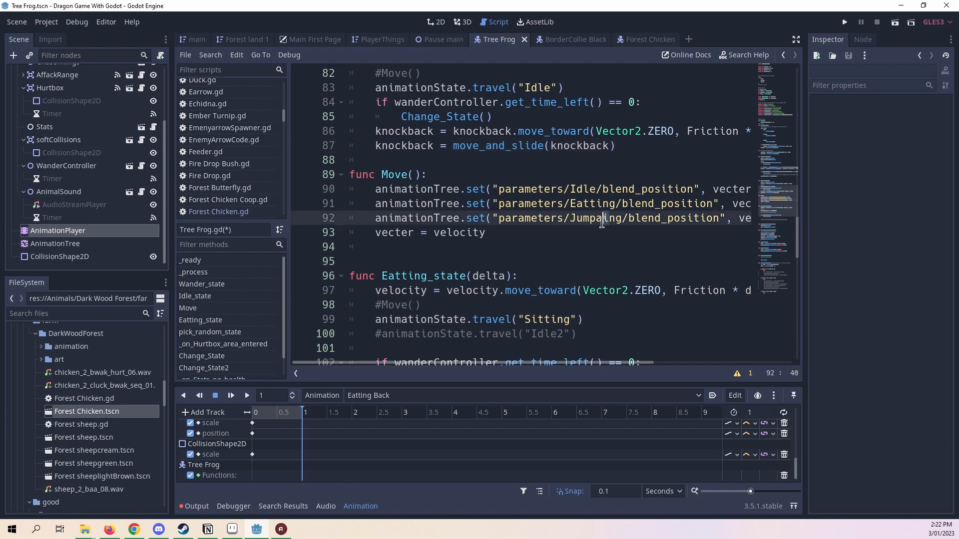
{"action": "key", "text": "BackSpace"}
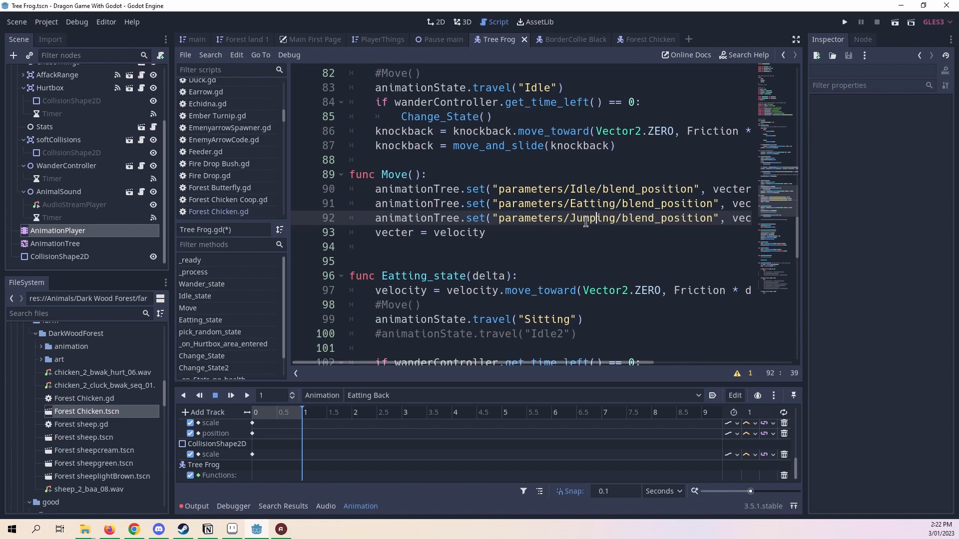
{"action": "key", "text": "ctrl+s"}
- Change the animation that animationState travels to in Eatting_state to "Eatting"
{"action": "left_click_drag", "start_coordinate": [587, 363], "coordinate": [560, 354]}
{"action": "scroll", "coordinate": [546, 330], "scroll_direction": "down", "scroll_amount": 2}
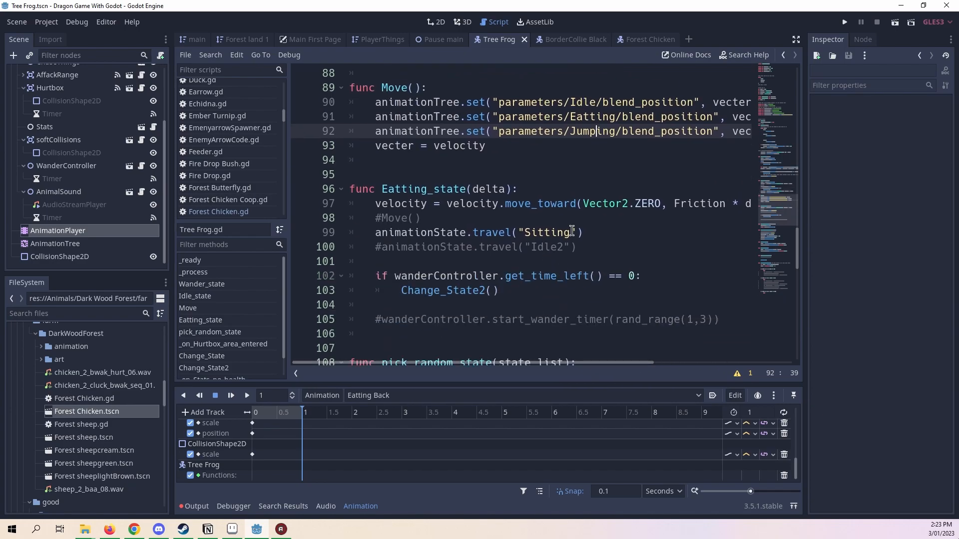
{"action": "left_click_drag", "start_coordinate": [570, 233], "coordinate": [526, 231]}
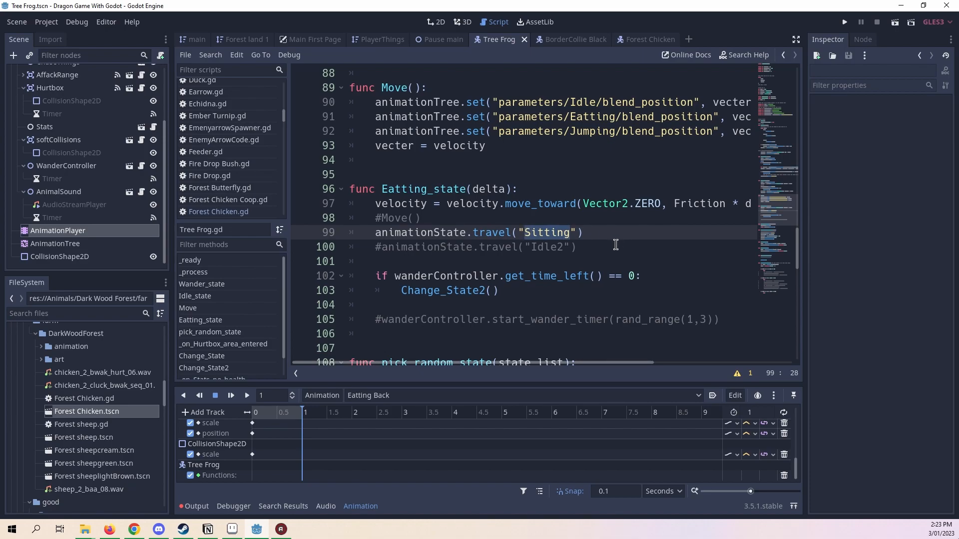
{"action": "type", "text": "Ea"}
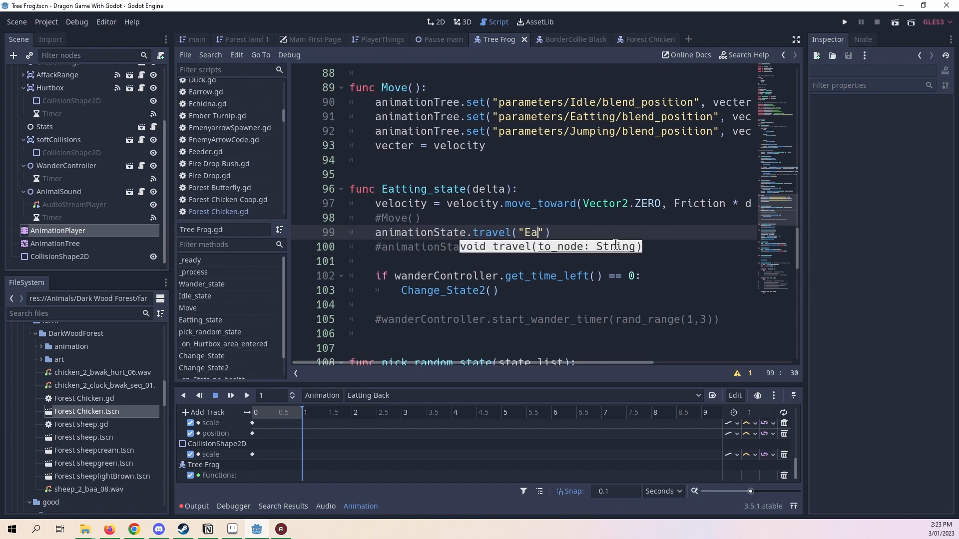
{"action": "type", "text": "tting"}
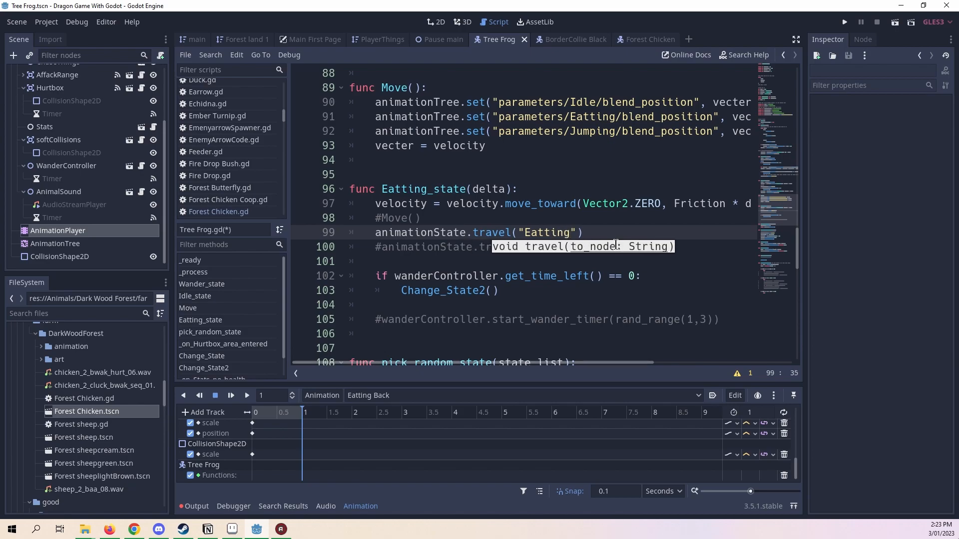
{"action": "left_click_drag", "start_coordinate": [592, 363], "coordinate": [487, 341]}
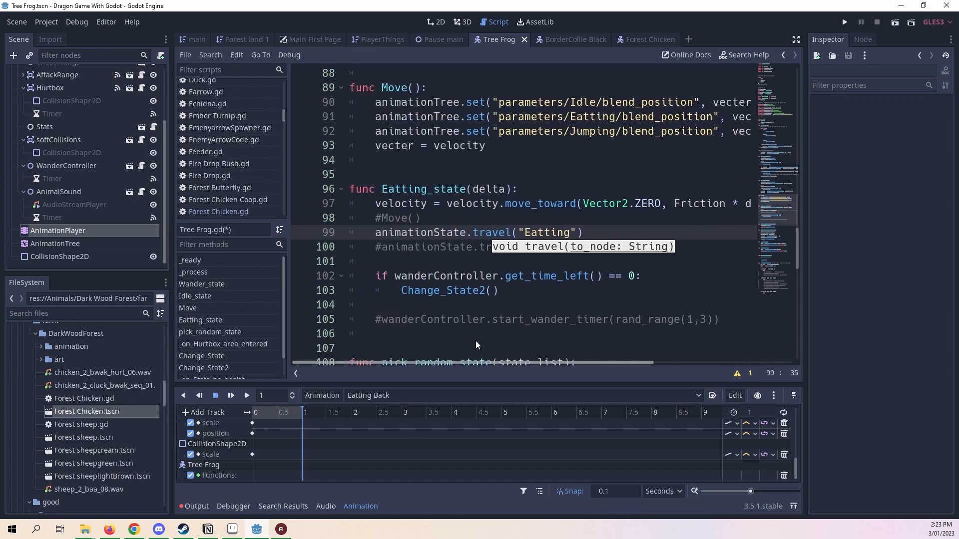
{"action": "left_click", "coordinate": [585, 305]}
- Examine the Tree Frog script from Idle_state through Change_Drop_chance, focusing on the random-state, hurtbox and state-change functions
{"action": "scroll", "coordinate": [586, 310], "scroll_direction": "down", "scroll_amount": 6}
{"action": "scroll", "coordinate": [586, 309], "scroll_direction": "down", "scroll_amount": 7}
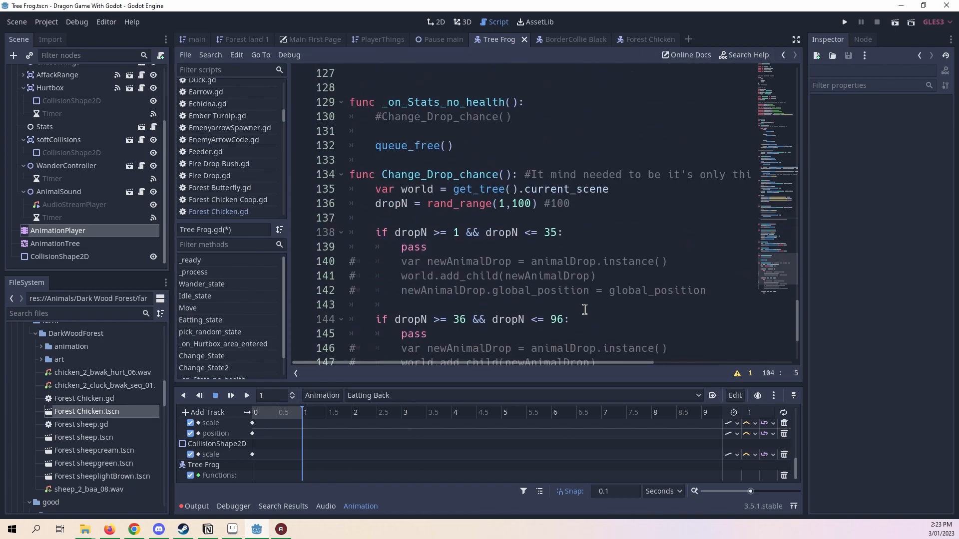
{"action": "scroll", "coordinate": [589, 309], "scroll_direction": "up", "scroll_amount": 5}
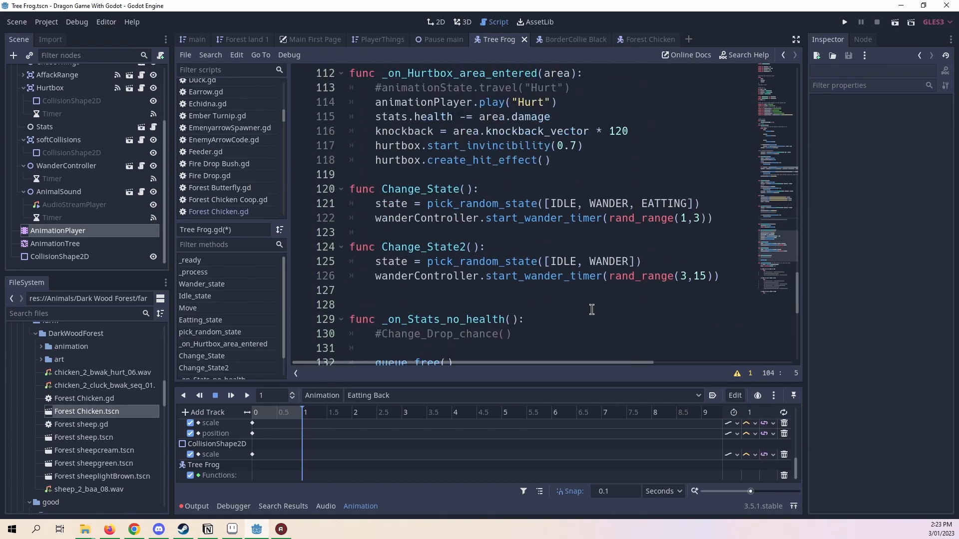
{"action": "scroll", "coordinate": [592, 310], "scroll_direction": "up", "scroll_amount": 1}
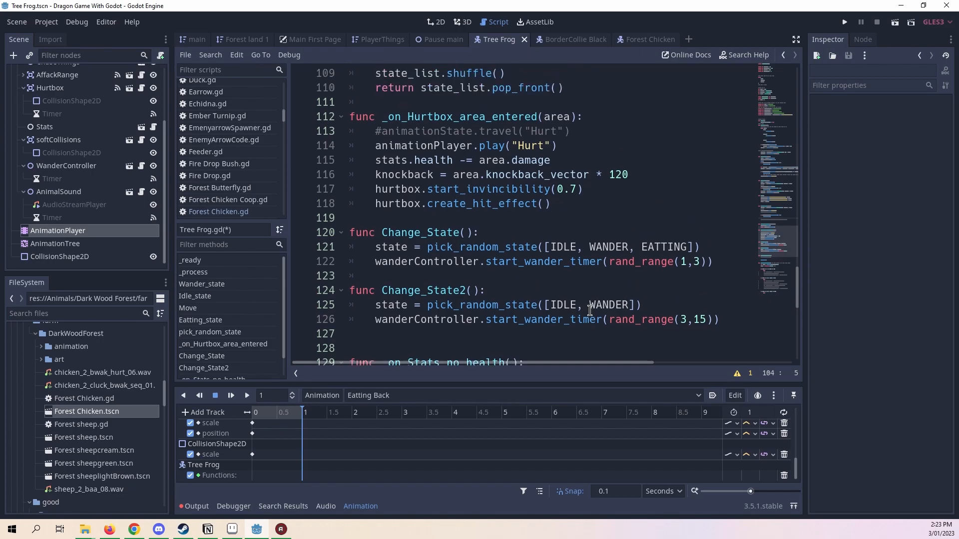
{"action": "scroll", "coordinate": [584, 315], "scroll_direction": "up", "scroll_amount": 10}
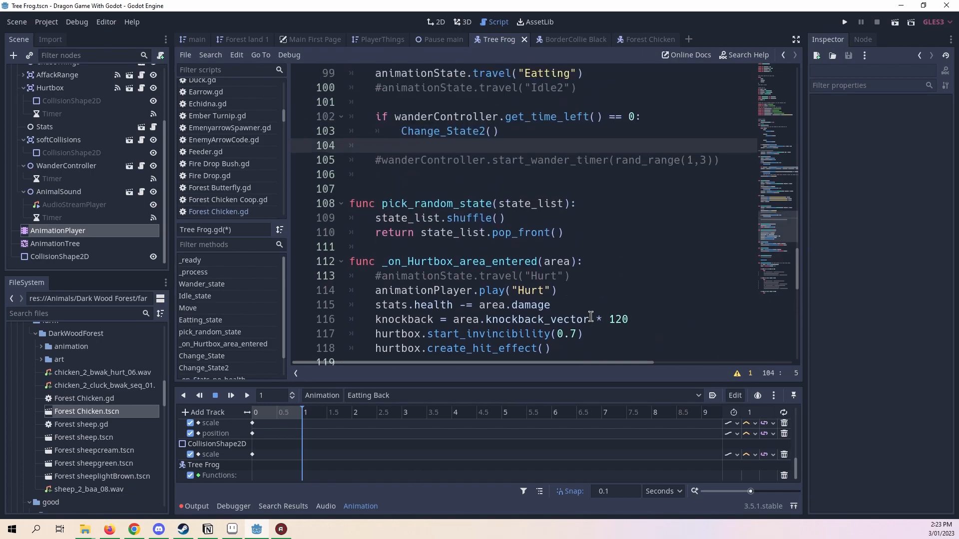
{"action": "scroll", "coordinate": [588, 310], "scroll_direction": "up", "scroll_amount": 2}
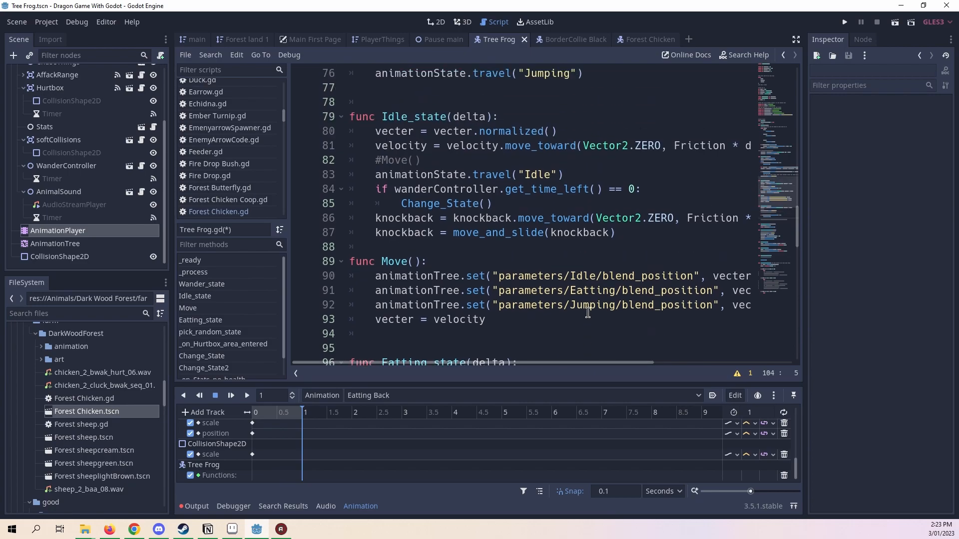
{"action": "scroll", "coordinate": [504, 204], "scroll_direction": "down", "scroll_amount": 4}
{"action": "scroll", "coordinate": [499, 210], "scroll_direction": "down", "scroll_amount": 3}
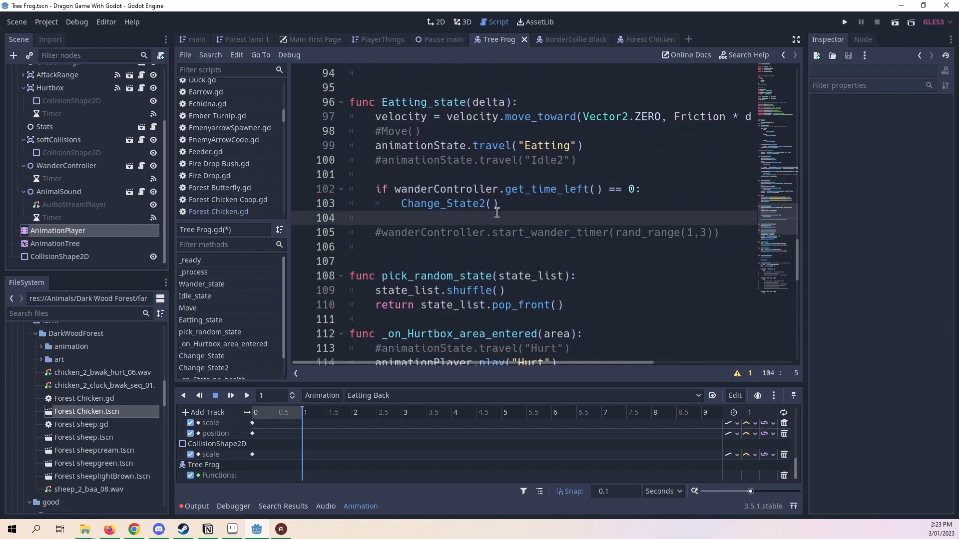
{"action": "scroll", "coordinate": [497, 213], "scroll_direction": "down", "scroll_amount": 2}
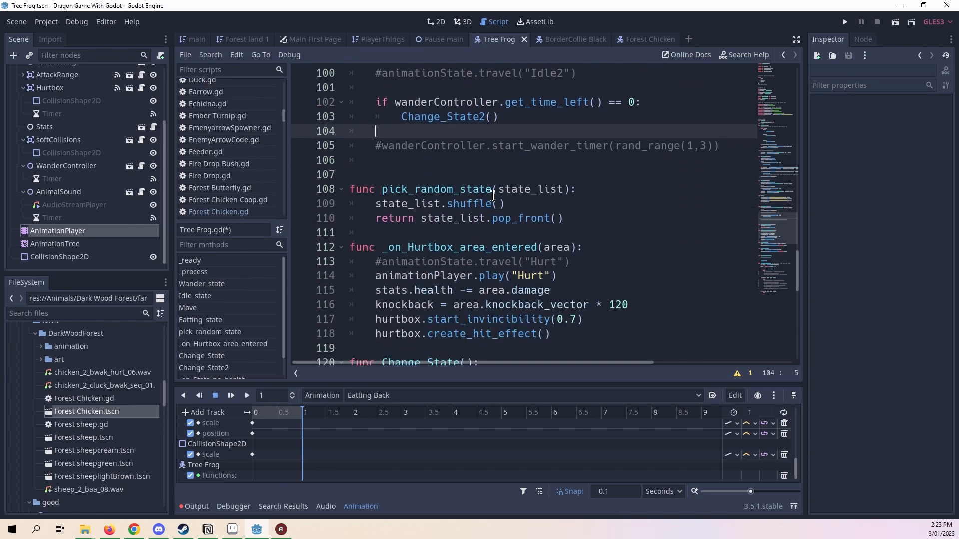
{"action": "scroll", "coordinate": [493, 195], "scroll_direction": "down", "scroll_amount": 1}
{"action": "left_click", "coordinate": [630, 178]}
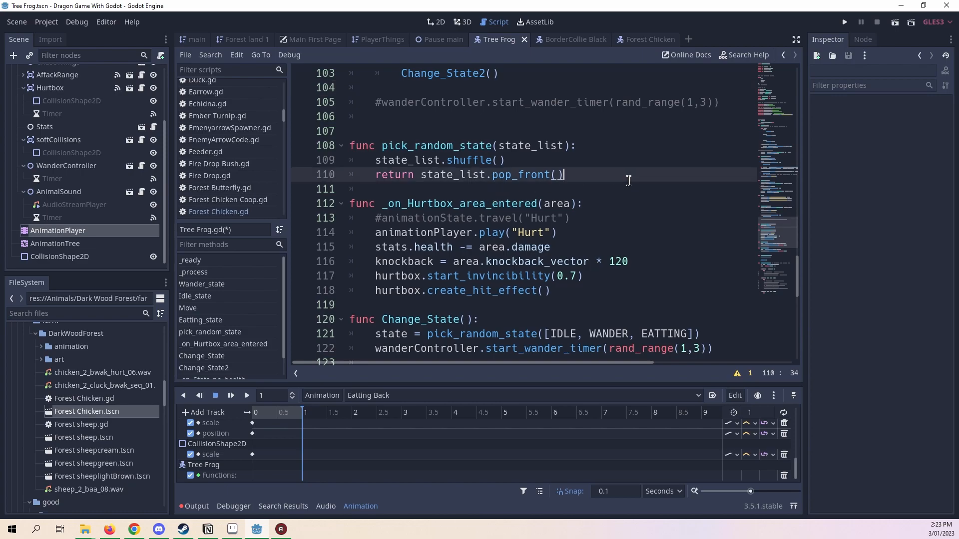
{"action": "scroll", "coordinate": [516, 224], "scroll_direction": "down", "scroll_amount": 1}
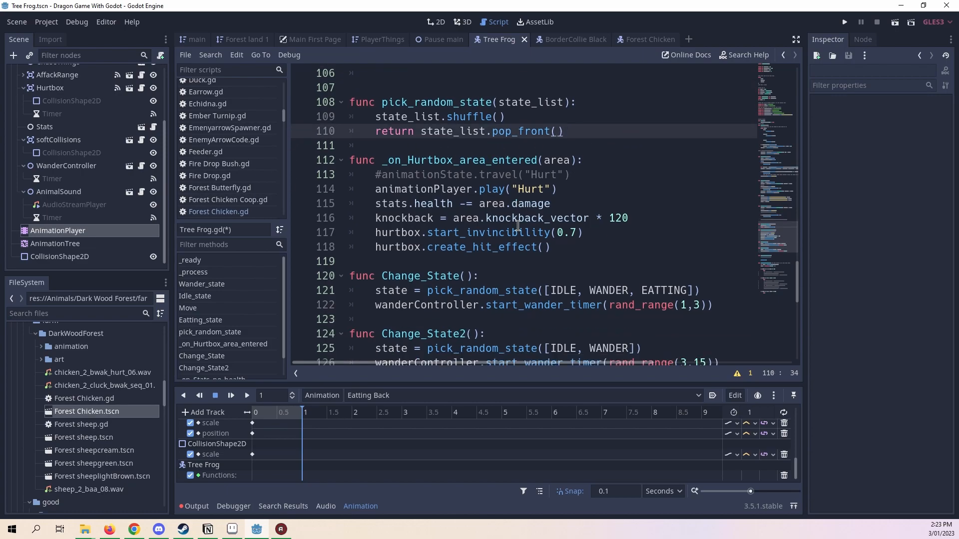
{"action": "scroll", "coordinate": [575, 306], "scroll_direction": "down", "scroll_amount": 1}
{"action": "scroll", "coordinate": [634, 313], "scroll_direction": "up", "scroll_amount": 1}
{"action": "scroll", "coordinate": [649, 290], "scroll_direction": "down", "scroll_amount": 1}
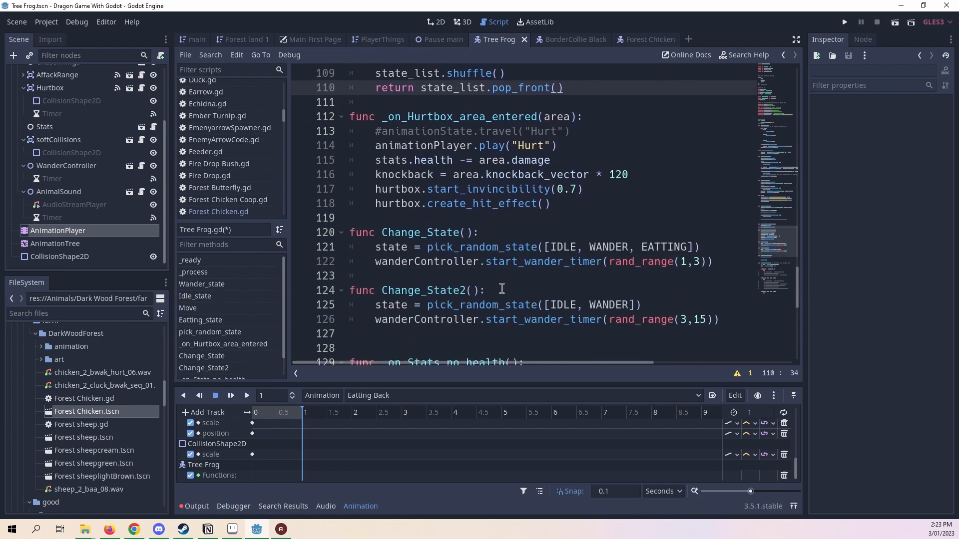
- Set the upper limit of rand_range in Change_State2's wander timer call to 7 and save the script
{"action": "scroll", "coordinate": [530, 278], "scroll_direction": "up", "scroll_amount": 5}
{"action": "scroll", "coordinate": [464, 284], "scroll_direction": "down", "scroll_amount": 4}
{"action": "scroll", "coordinate": [579, 210], "scroll_direction": "up", "scroll_amount": 2}
{"action": "scroll", "coordinate": [638, 248], "scroll_direction": "down", "scroll_amount": 2}
{"action": "left_click_drag", "start_coordinate": [708, 319], "coordinate": [694, 322]}
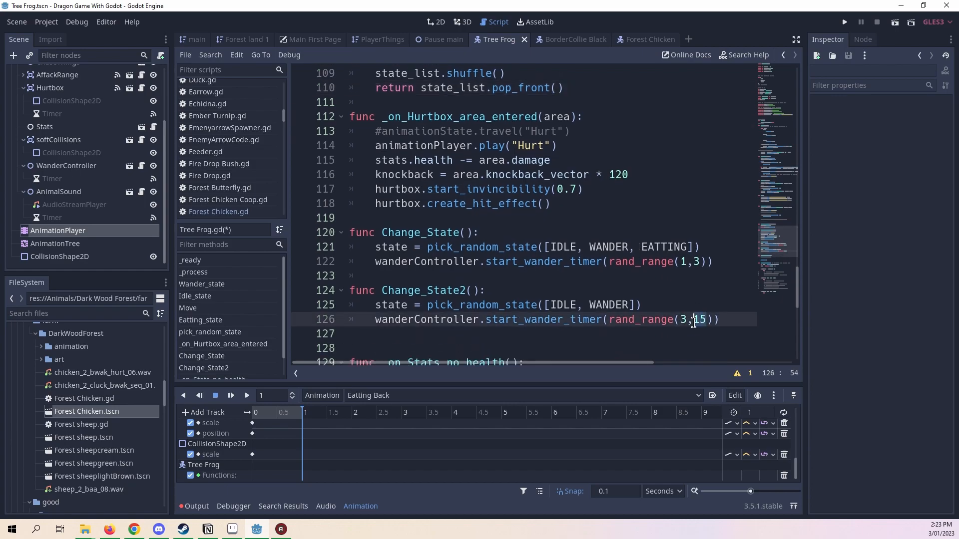
{"action": "type", "text": "7"}
{"action": "key", "text": "ctrl+s"}
- Examine the damage and knockback lines in _on_Hurtbox_area_entered, plus the _on_Stats_no_health and Change_Drop_chance functions
{"action": "scroll", "coordinate": [421, 157], "scroll_direction": "up", "scroll_amount": 1}
{"action": "left_click_drag", "start_coordinate": [372, 205], "coordinate": [443, 203]}
{"action": "left_click", "coordinate": [444, 203]}
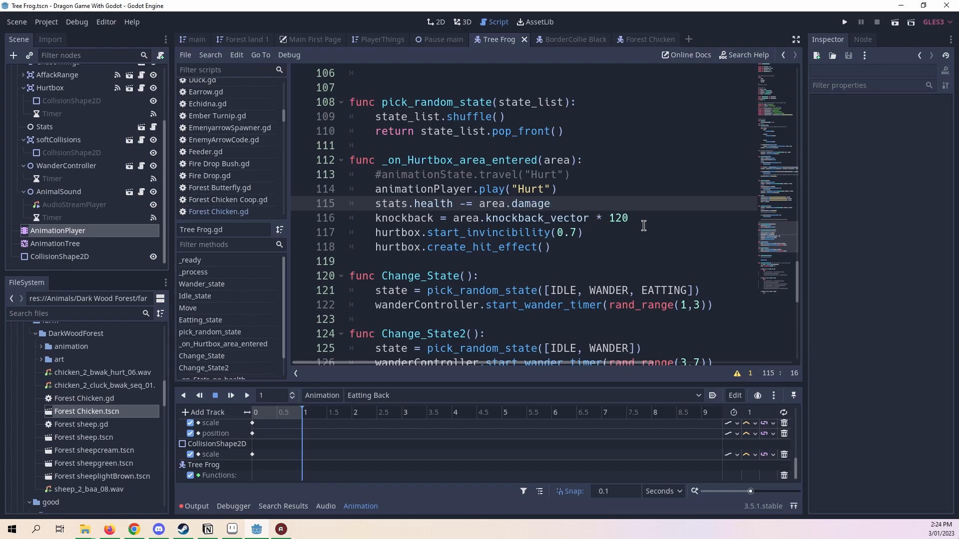
{"action": "left_click_drag", "start_coordinate": [391, 220], "coordinate": [520, 220]}
{"action": "left_click", "coordinate": [519, 218]}
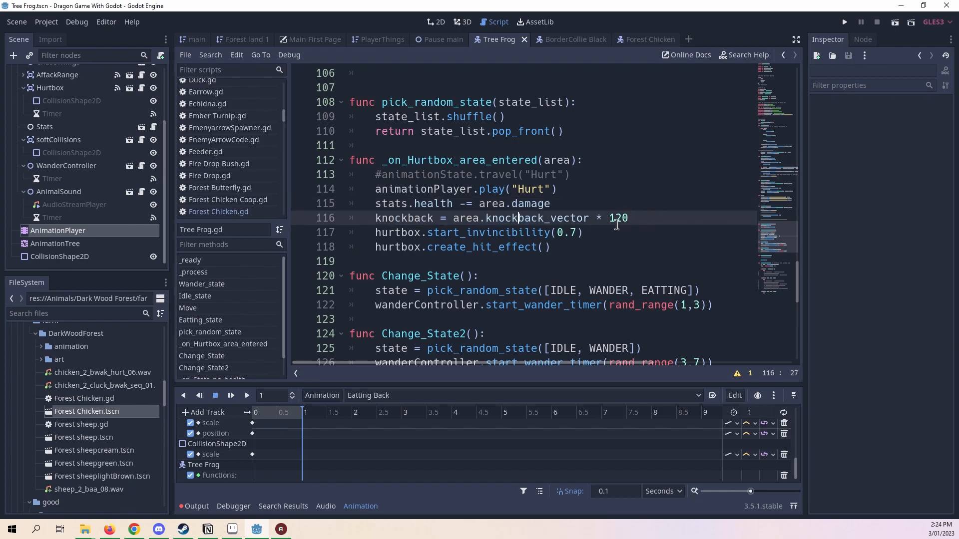
{"action": "scroll", "coordinate": [649, 235], "scroll_direction": "down", "scroll_amount": 6}
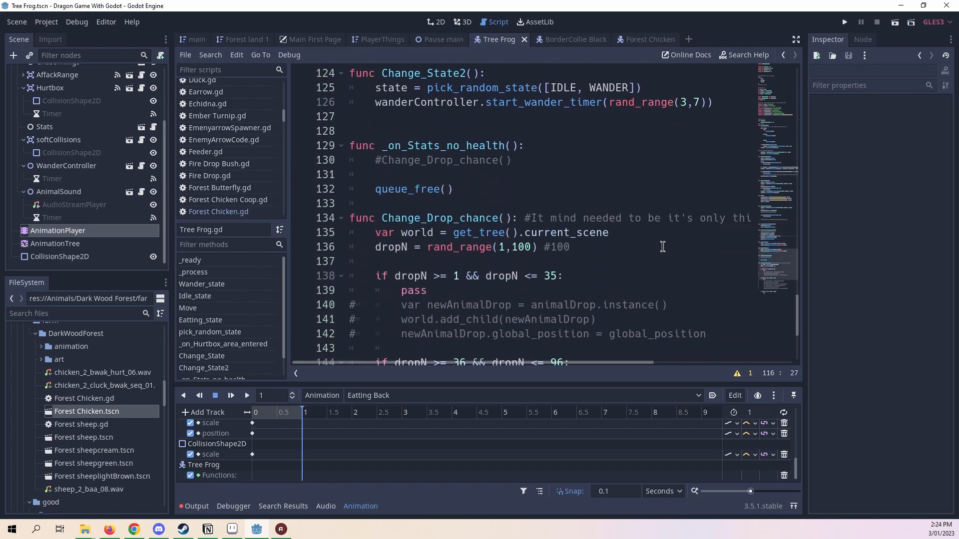
{"action": "scroll", "coordinate": [662, 247], "scroll_direction": "down", "scroll_amount": 4}
{"action": "scroll", "coordinate": [609, 282], "scroll_direction": "up", "scroll_amount": 7}
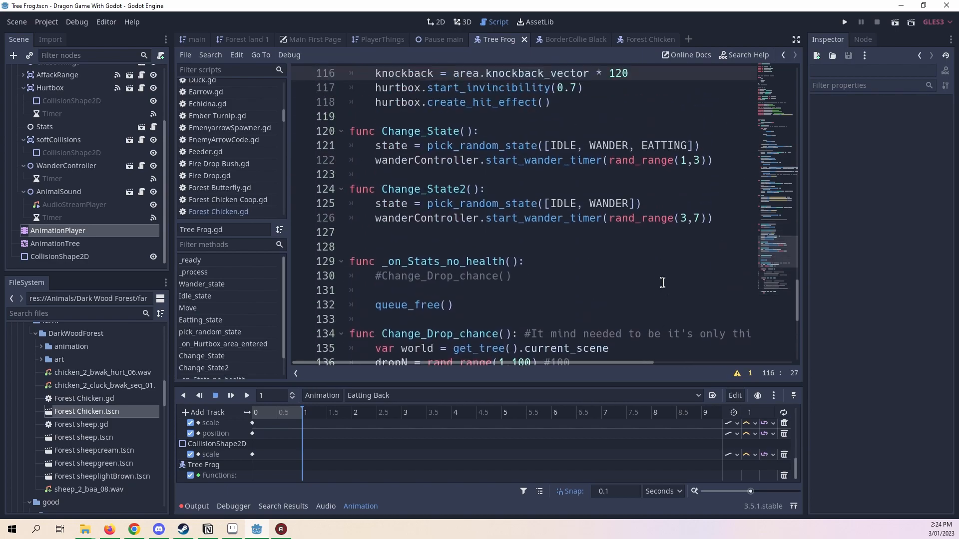
{"action": "left_click", "coordinate": [519, 307]}
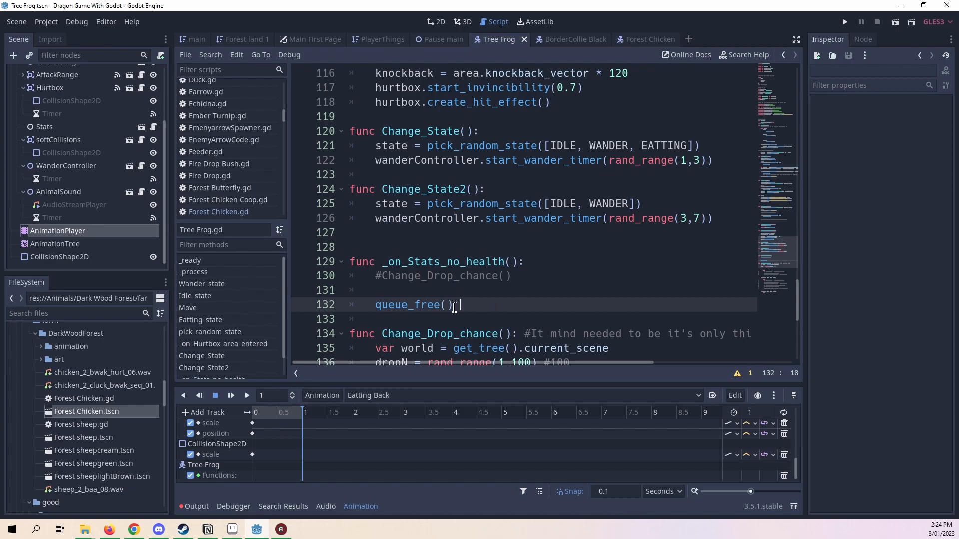
- Collapse the Hurtbox, softCollisions, WanderController and AnimalSound nodes in the Tree Frog scene and reopen its root script
{"action": "scroll", "coordinate": [96, 192], "scroll_direction": "up", "scroll_amount": 5}
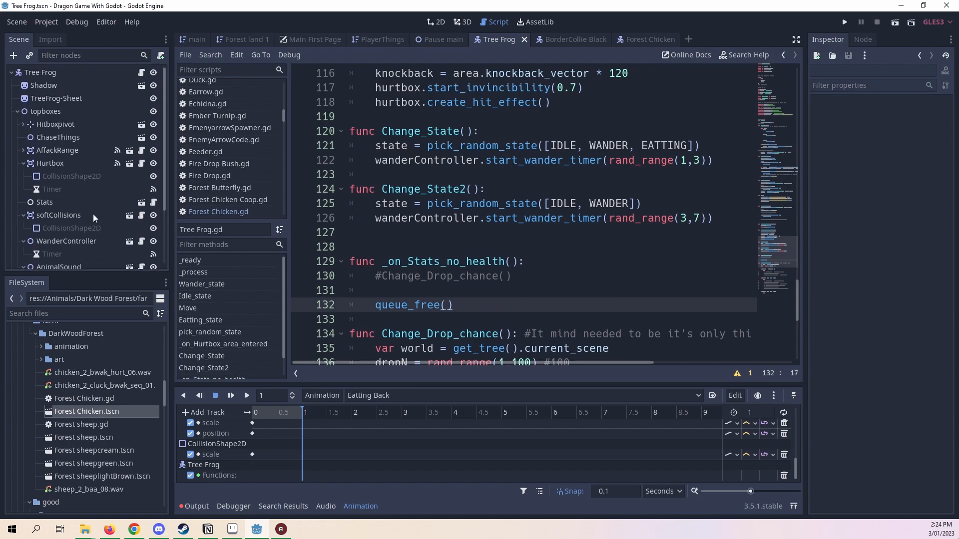
{"action": "left_click", "coordinate": [68, 75]}
{"action": "left_click", "coordinate": [435, 22]}
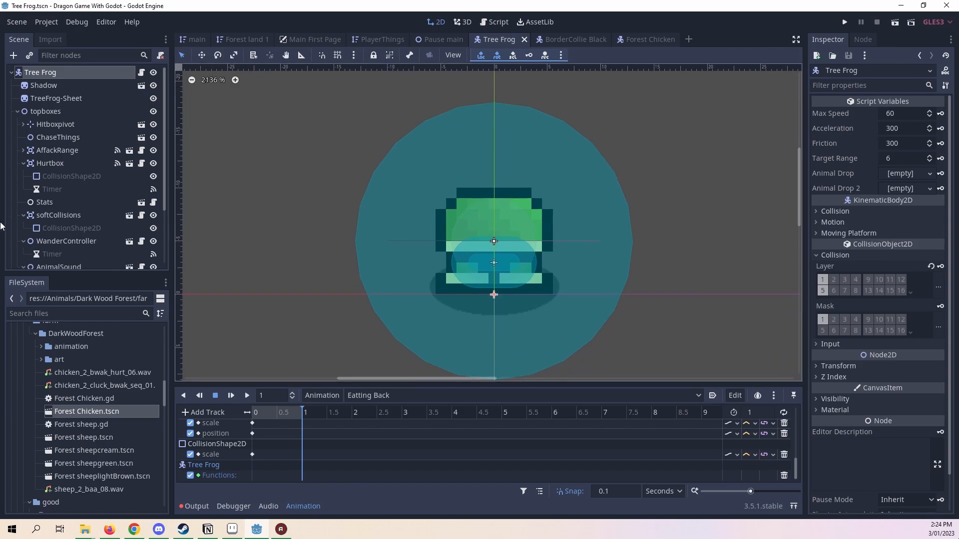
{"action": "left_click", "coordinate": [23, 162]}
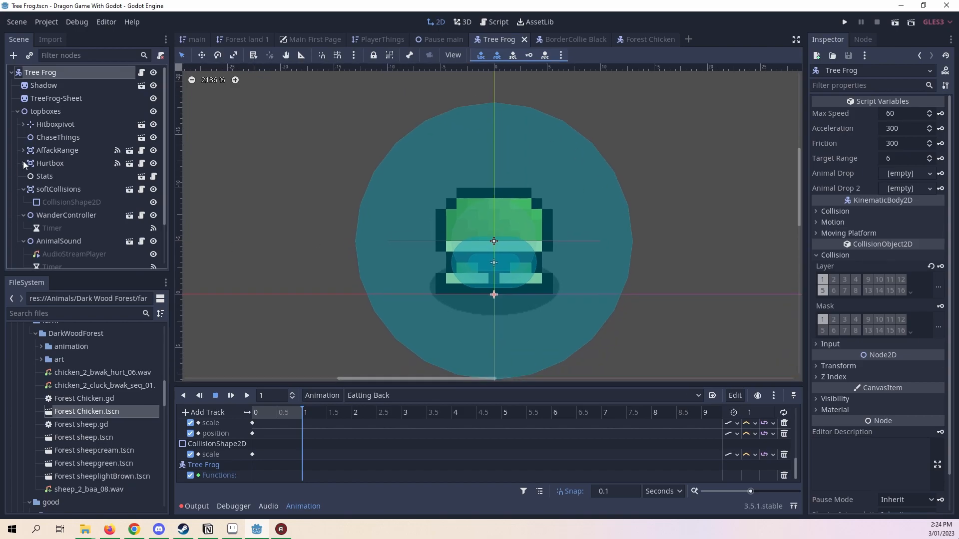
{"action": "left_click", "coordinate": [24, 189]}
{"action": "left_click", "coordinate": [23, 202]}
{"action": "left_click", "coordinate": [23, 214]}
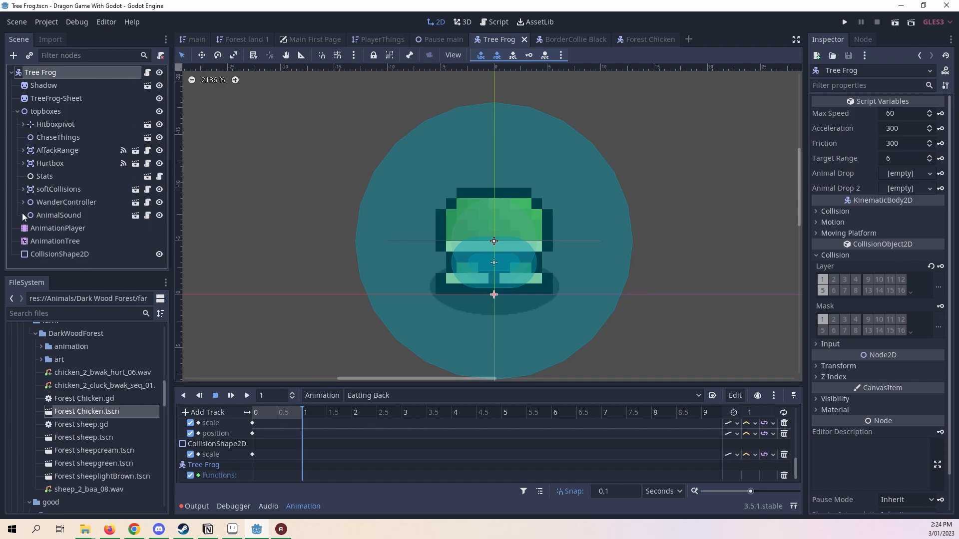
{"action": "left_click", "coordinate": [147, 73]}
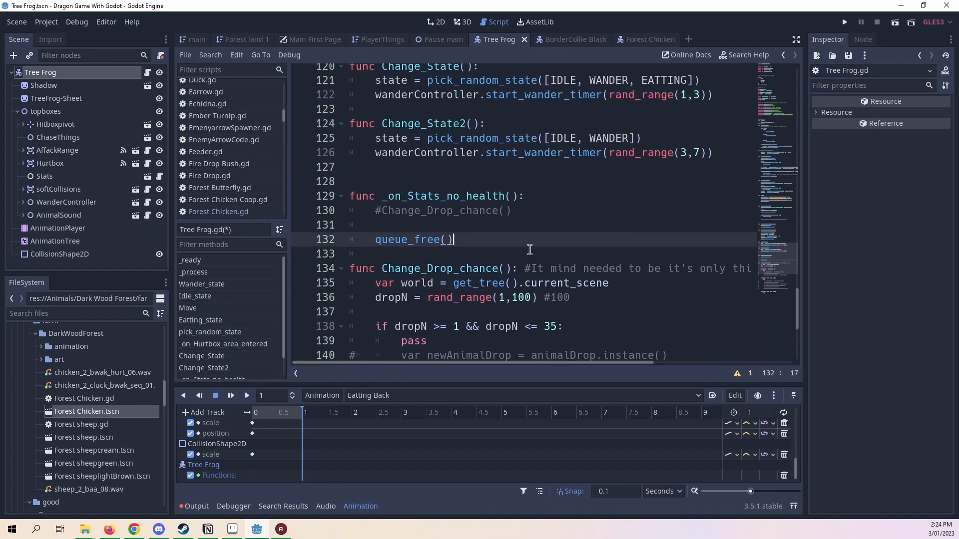
{"action": "scroll", "coordinate": [524, 215], "scroll_direction": "up", "scroll_amount": 6}
- Examine the attack, no-health, hurtbox and AffackRange functions in the BorderCollie Black scene's script
{"action": "left_click", "coordinate": [574, 39]}
{"action": "scroll", "coordinate": [446, 304], "scroll_direction": "up", "scroll_amount": 3}
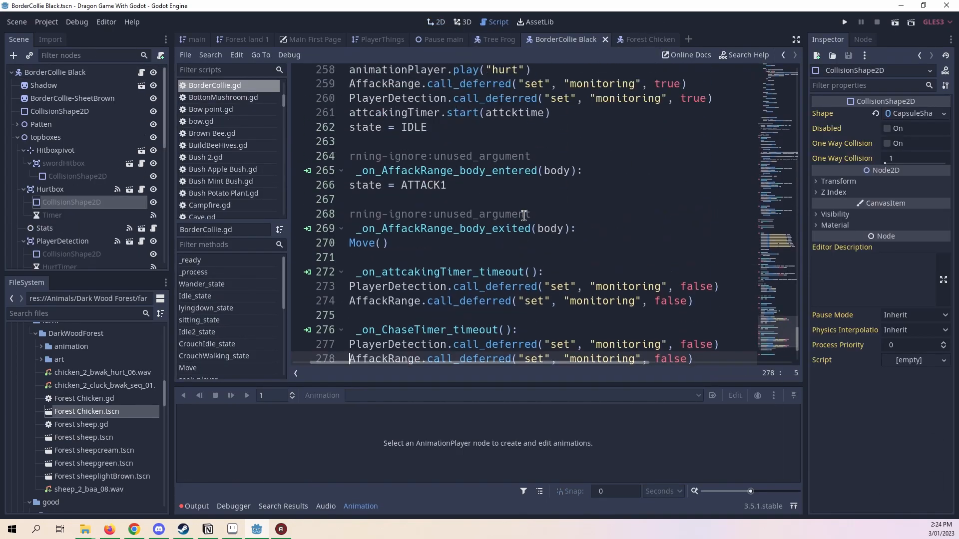
{"action": "left_click_drag", "start_coordinate": [444, 363], "coordinate": [413, 358]}
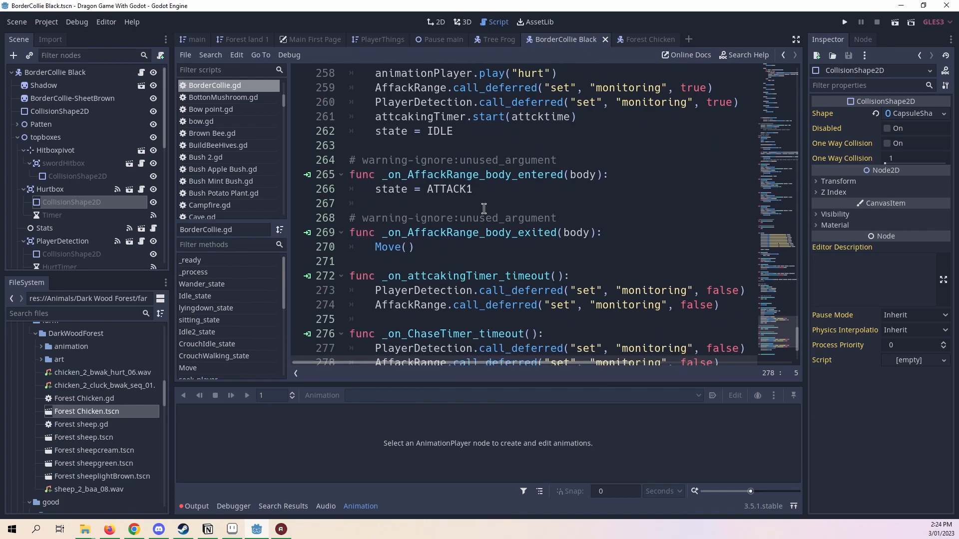
{"action": "scroll", "coordinate": [488, 204], "scroll_direction": "up", "scroll_amount": 7}
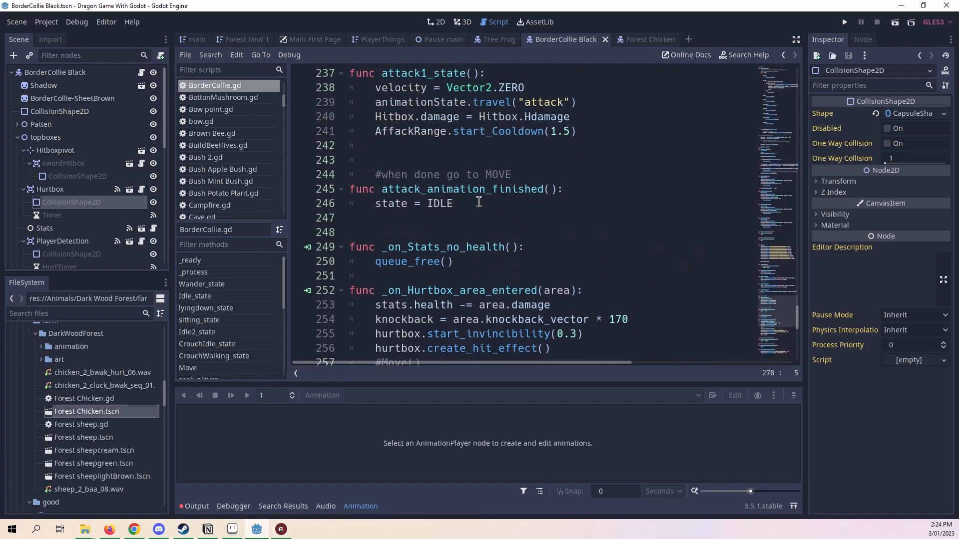
{"action": "scroll", "coordinate": [479, 202], "scroll_direction": "up", "scroll_amount": 1}
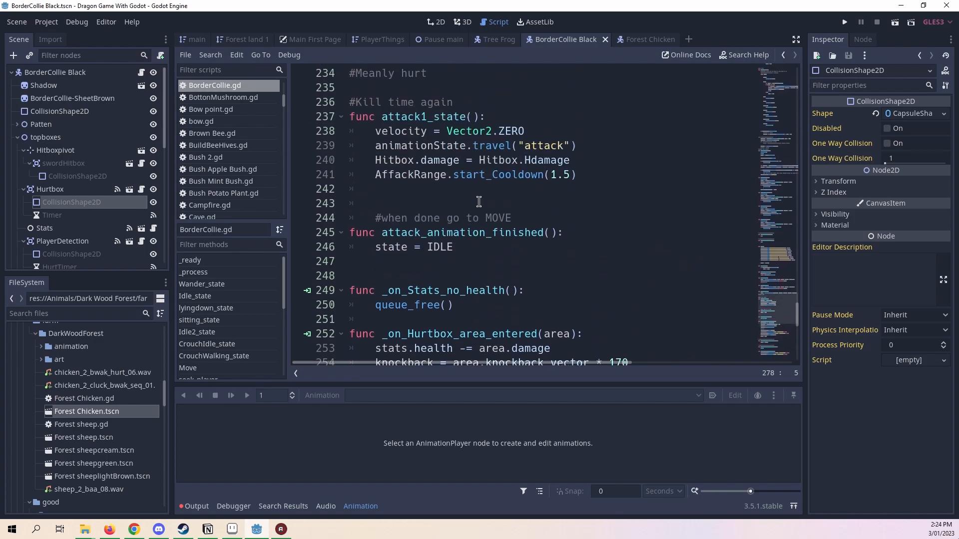
{"action": "scroll", "coordinate": [478, 202], "scroll_direction": "down", "scroll_amount": 2}
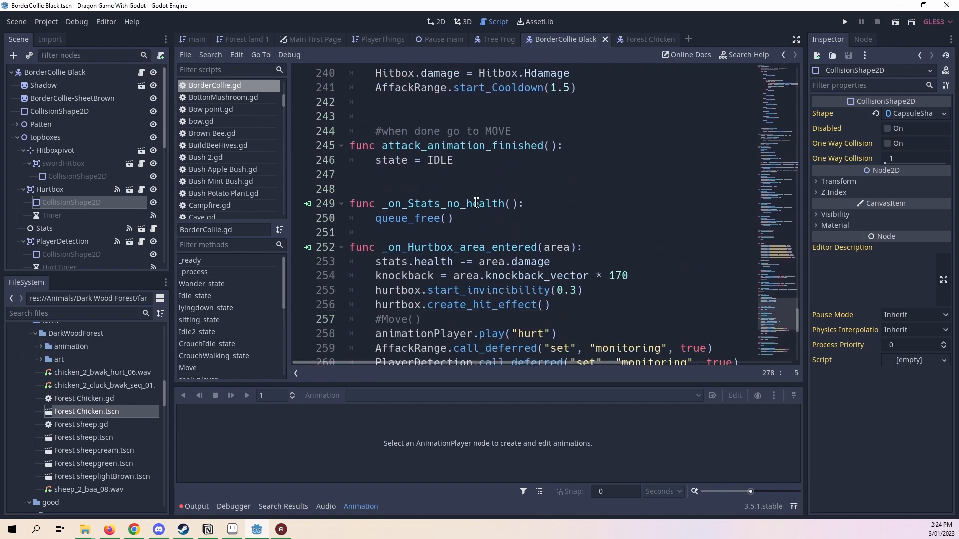
{"action": "scroll", "coordinate": [476, 202], "scroll_direction": "up", "scroll_amount": 6}
{"action": "scroll", "coordinate": [475, 202], "scroll_direction": "down", "scroll_amount": 3}
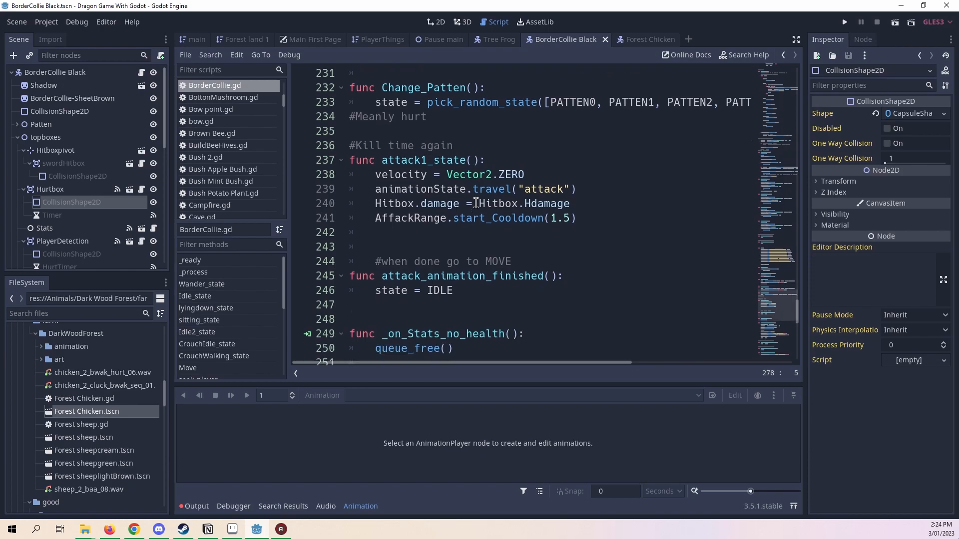
- Copy the attack_animation_finished function with its state = IDLE line from the BorderCollie script
{"action": "left_click_drag", "start_coordinate": [517, 298], "coordinate": [350, 276]}
{"action": "right_click", "coordinate": [386, 281]}
{"action": "left_click", "coordinate": [431, 336]}
{"action": "left_click", "coordinate": [427, 291]}
- Paste the copied function below Change_State2 in the Forest Chicken scene's script
{"action": "left_click", "coordinate": [630, 40]}
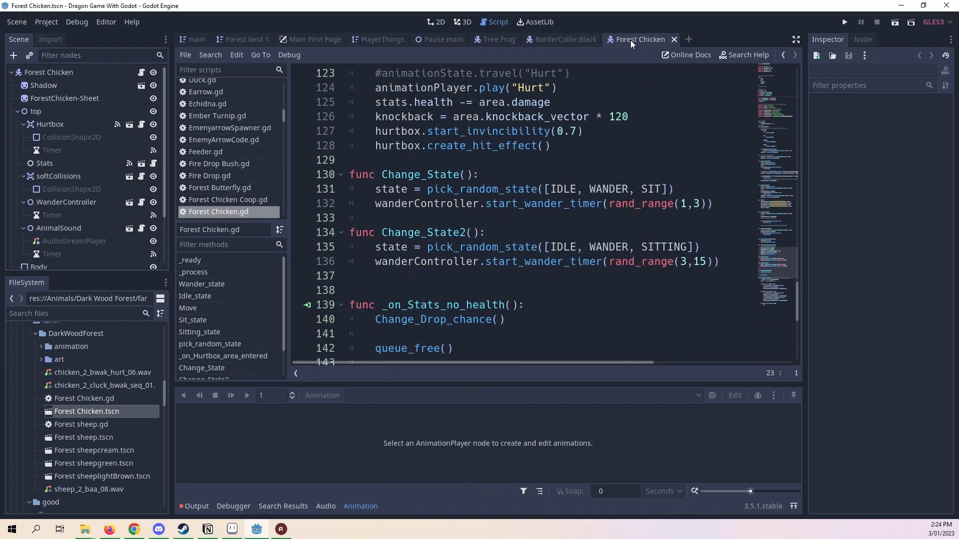
{"action": "scroll", "coordinate": [600, 120], "scroll_direction": "down", "scroll_amount": 4}
{"action": "scroll", "coordinate": [590, 140], "scroll_direction": "up", "scroll_amount": 3}
{"action": "scroll", "coordinate": [590, 140], "scroll_direction": "up", "scroll_amount": 1}
{"action": "scroll", "coordinate": [590, 140], "scroll_direction": "up", "scroll_amount": 3}
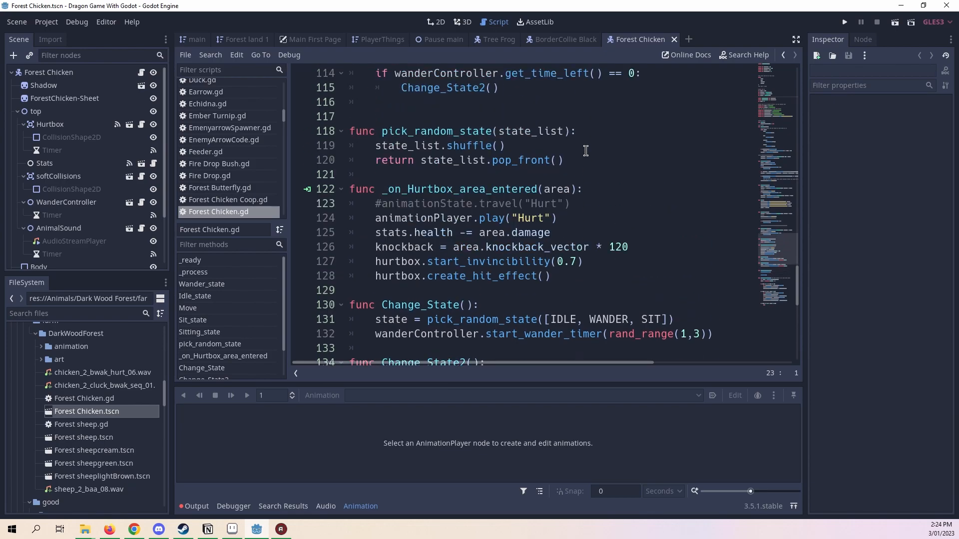
{"action": "scroll", "coordinate": [586, 151], "scroll_direction": "up", "scroll_amount": 3}
{"action": "scroll", "coordinate": [575, 181], "scroll_direction": "down", "scroll_amount": 7}
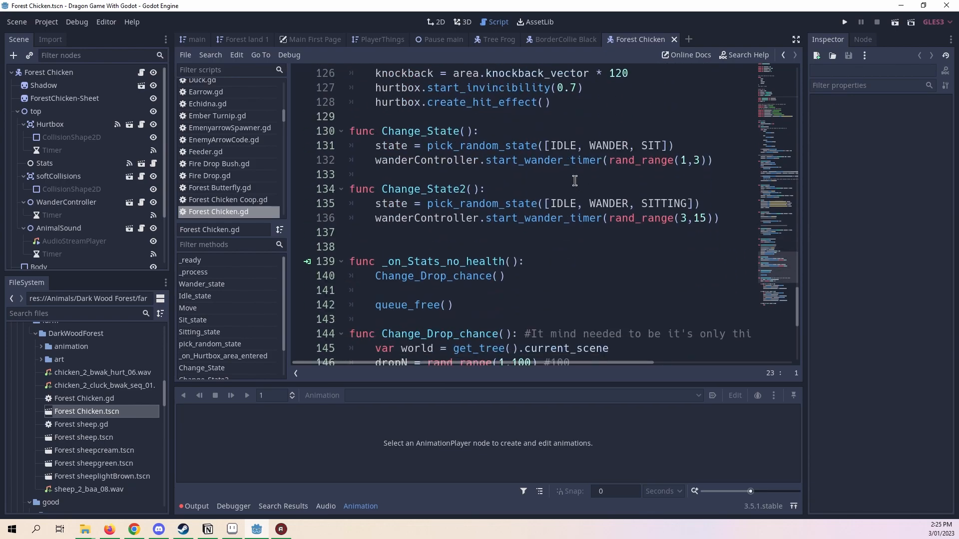
{"action": "left_click", "coordinate": [733, 219]}
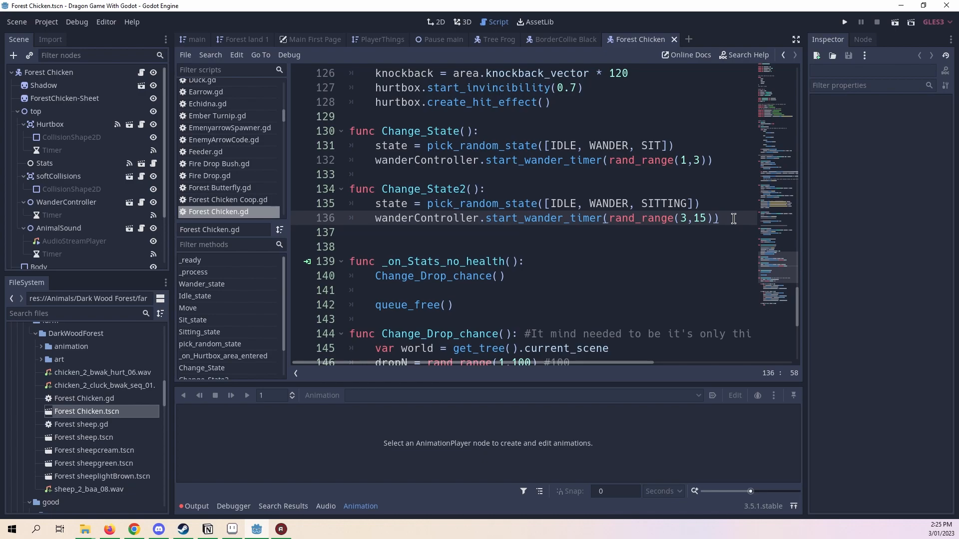
{"action": "key", "text": "Return"}
{"action": "key", "text": "Return"}
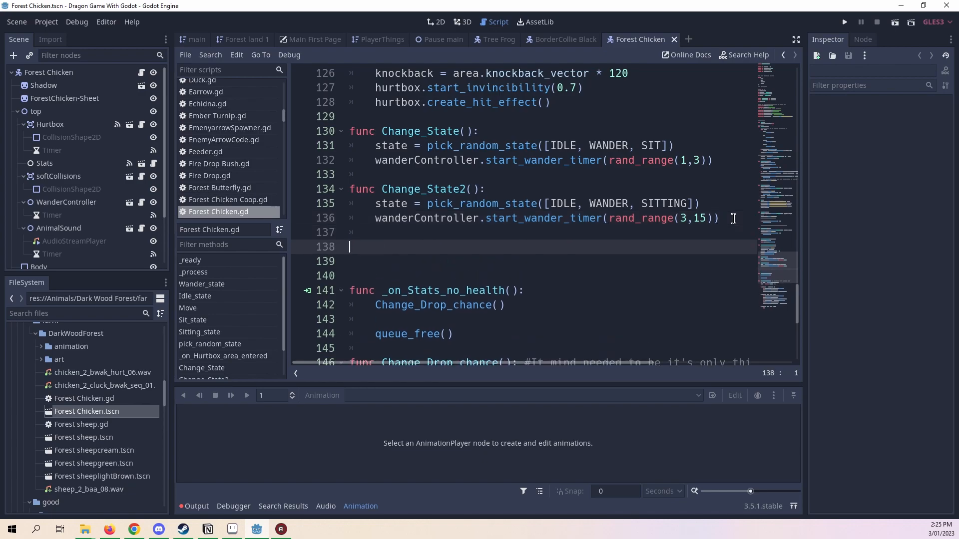
{"action": "key", "text": "ctrl+v"}
- Rename the pasted function to eatting_animation_finished and save the Forest Chicken script
{"action": "left_click_drag", "start_coordinate": [486, 246], "coordinate": [381, 245]}
{"action": "left_click", "coordinate": [416, 247]}
{"action": "type", "text": "eattin"}
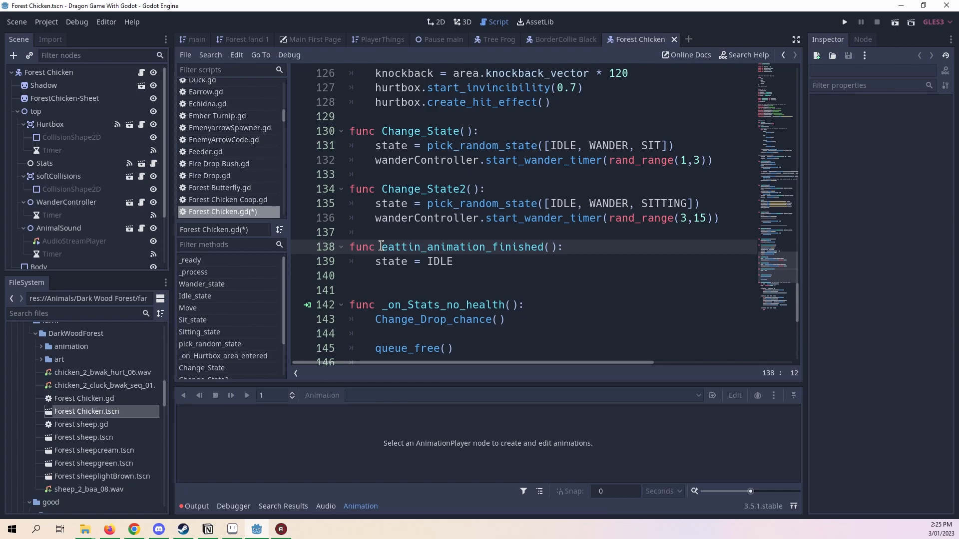
{"action": "type", "text": "g"}
{"action": "key", "text": "ctrl+s"}
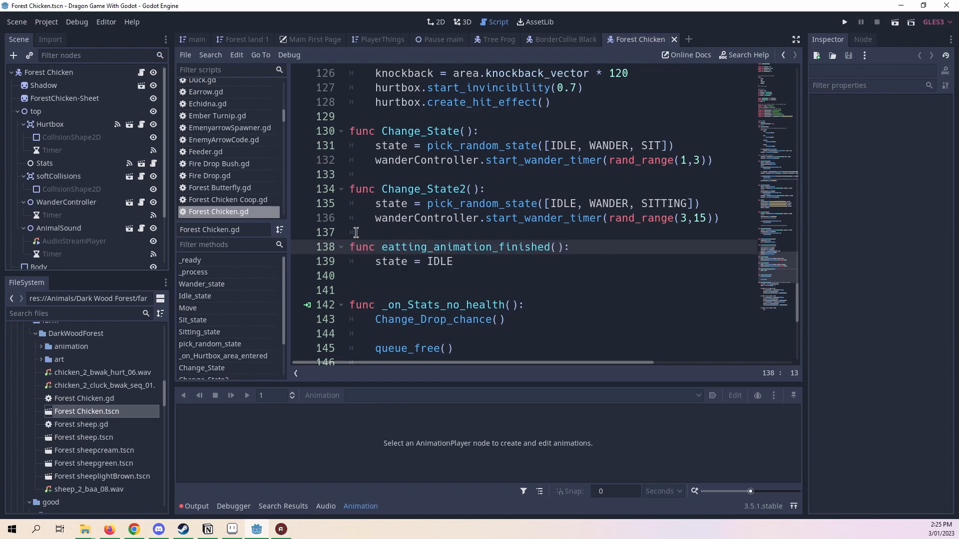
- Cut the eatting_animation_finished function out of the Forest Chicken script and close that scene
{"action": "scroll", "coordinate": [121, 175], "scroll_direction": "down", "scroll_amount": 3}
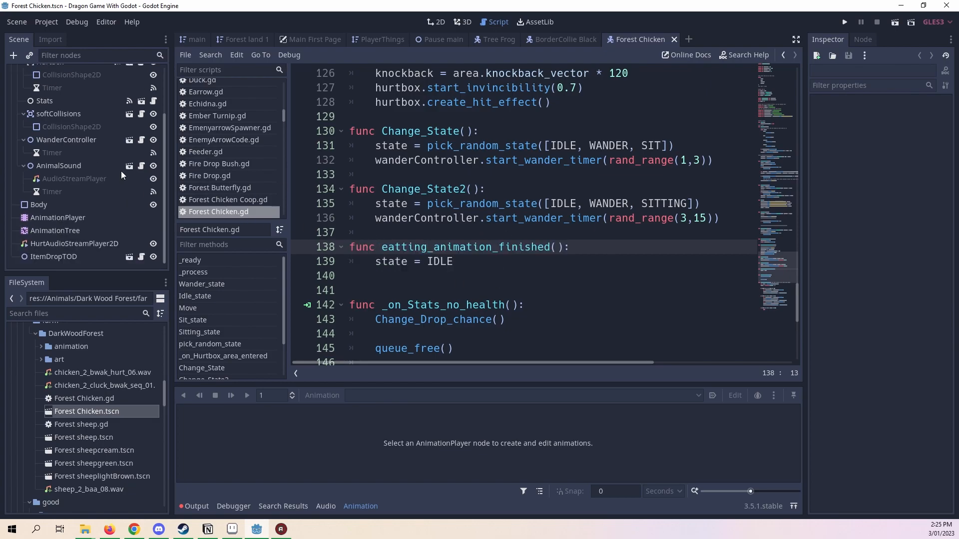
{"action": "left_click", "coordinate": [50, 230]}
{"action": "left_click", "coordinate": [502, 378]}
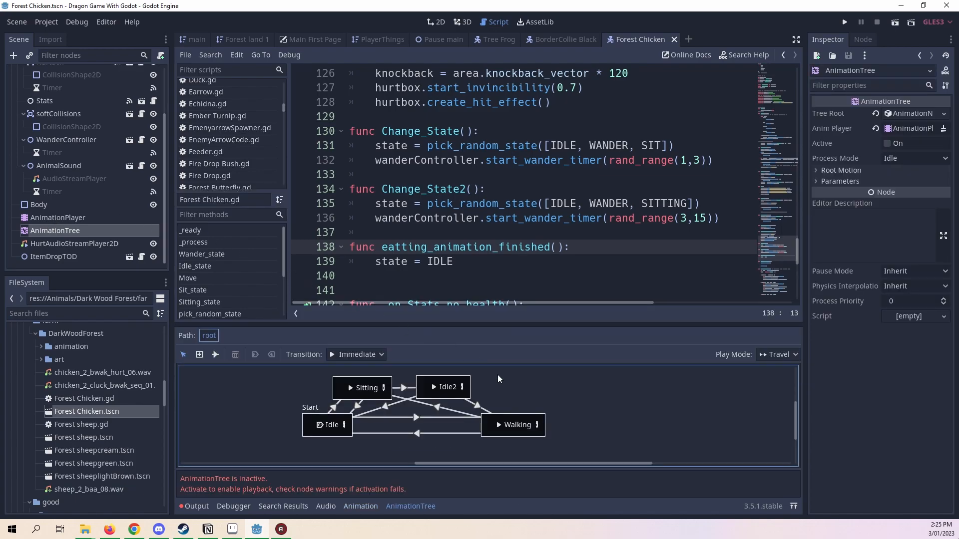
{"action": "left_click", "coordinate": [653, 252]}
{"action": "scroll", "coordinate": [586, 250], "scroll_direction": "down", "scroll_amount": 3}
{"action": "scroll", "coordinate": [562, 251], "scroll_direction": "up", "scroll_amount": 2}
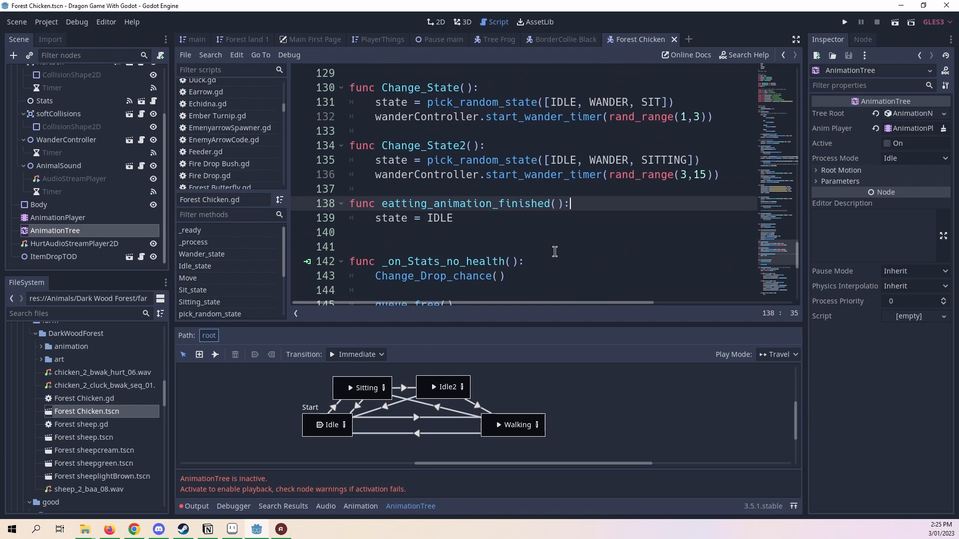
{"action": "left_click_drag", "start_coordinate": [487, 218], "coordinate": [343, 207]}
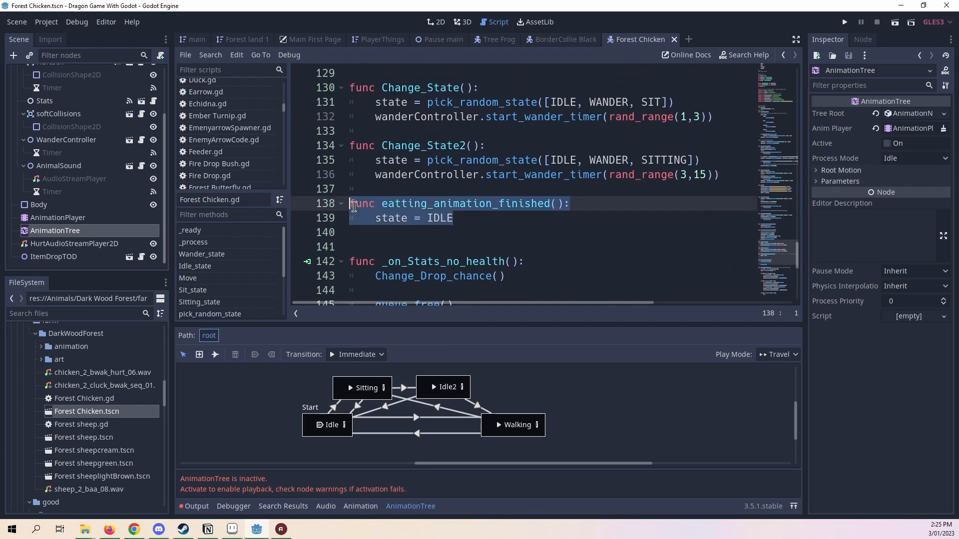
{"action": "right_click", "coordinate": [390, 214]}
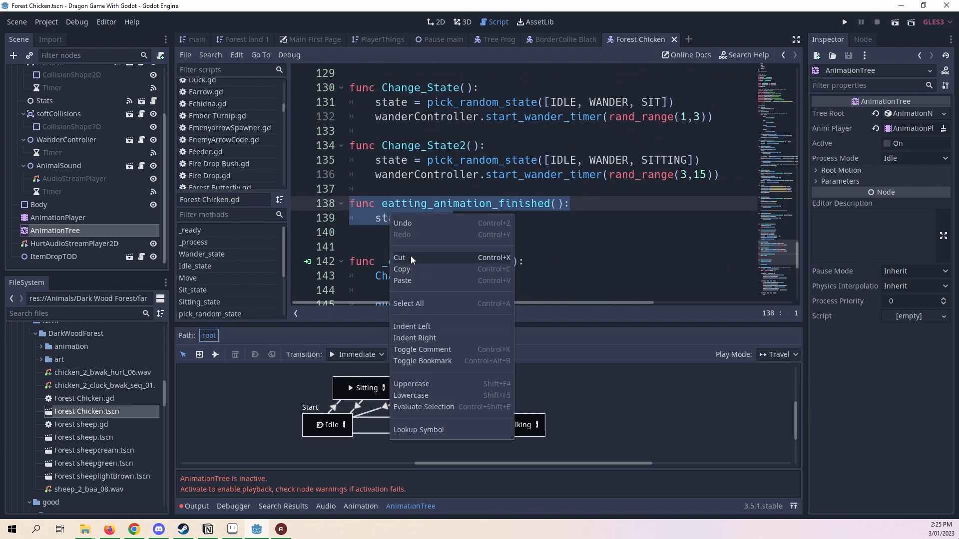
{"action": "left_click", "coordinate": [410, 258]}
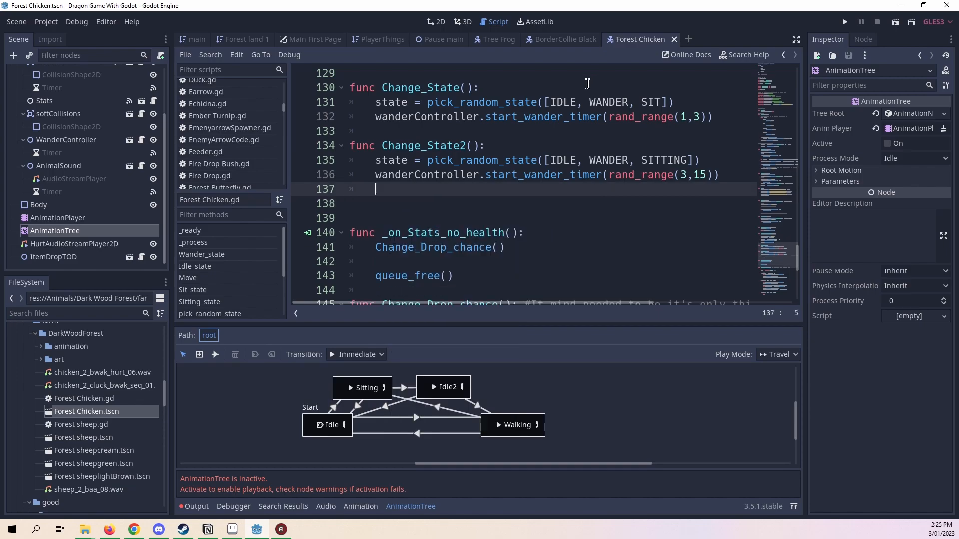
{"action": "left_click", "coordinate": [675, 39]}
- Paste the eatting_animation_finished function after queue_free() and before Change_Drop_chance in the Tree Frog script
{"action": "left_click", "coordinate": [494, 39]}
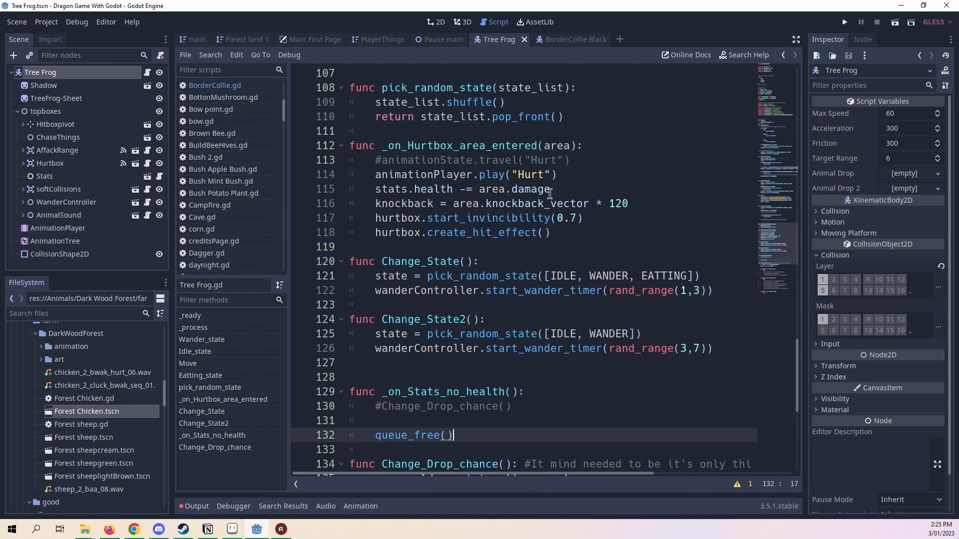
{"action": "scroll", "coordinate": [561, 245], "scroll_direction": "down", "scroll_amount": 3}
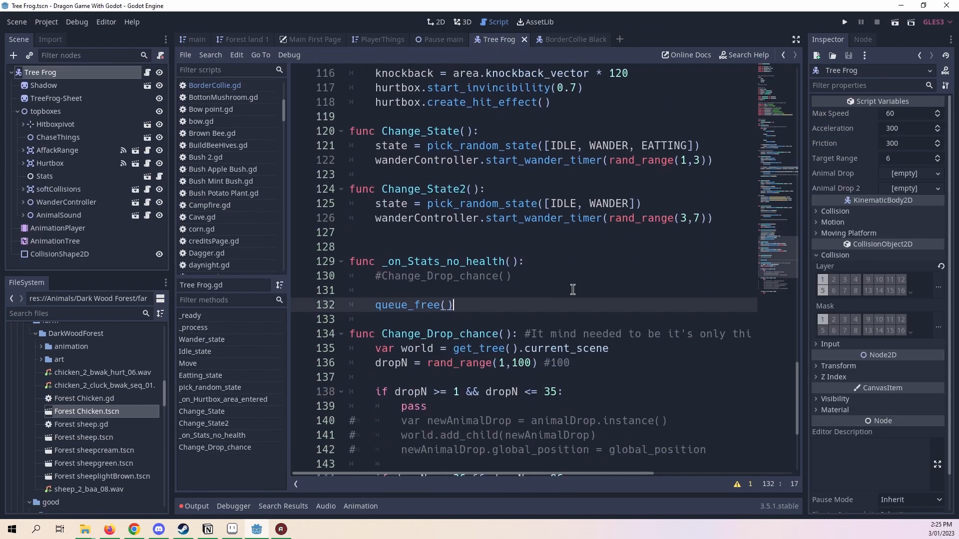
{"action": "key", "text": "Return"}
{"action": "key", "text": "Return"}
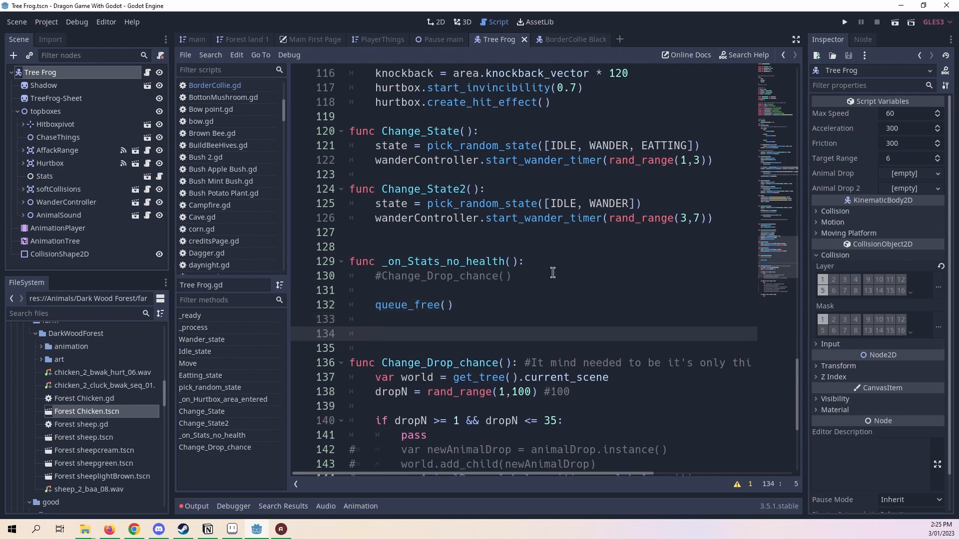
{"action": "key", "text": "BackSpace"}
{"action": "key", "text": "ctrl+v"}
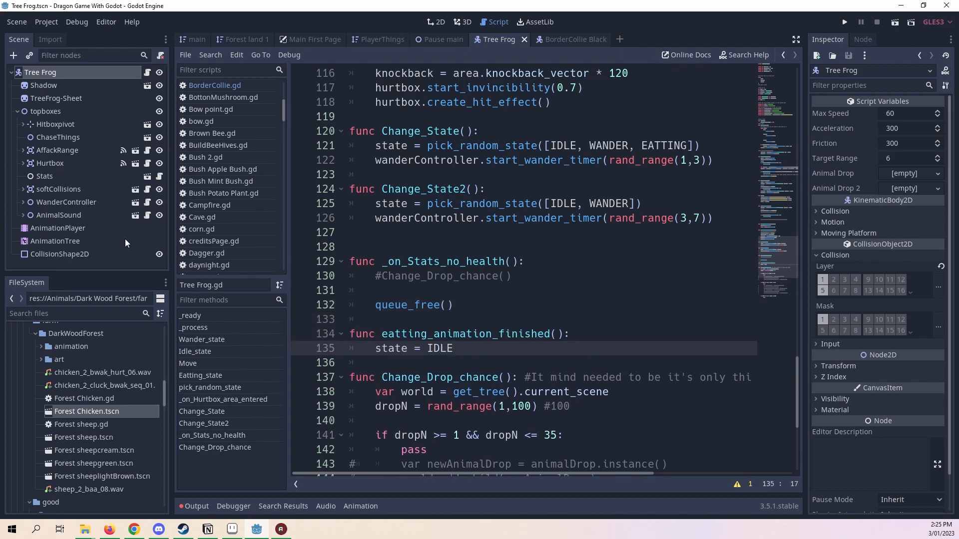
- Open the Tree Frog's AnimationPlayer and bring up the Functions track of the Eatting Back animation
{"action": "left_click", "coordinate": [111, 241]}
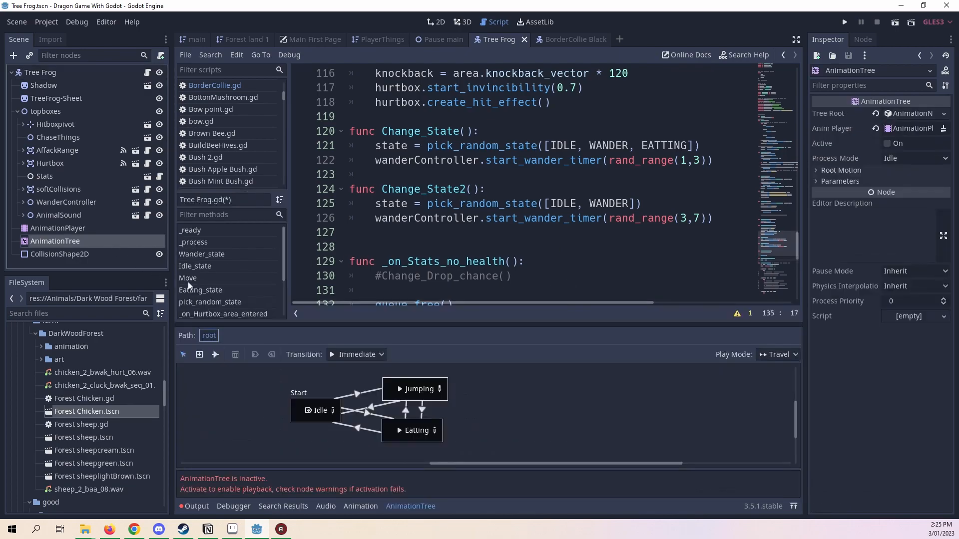
{"action": "left_click", "coordinate": [62, 226]}
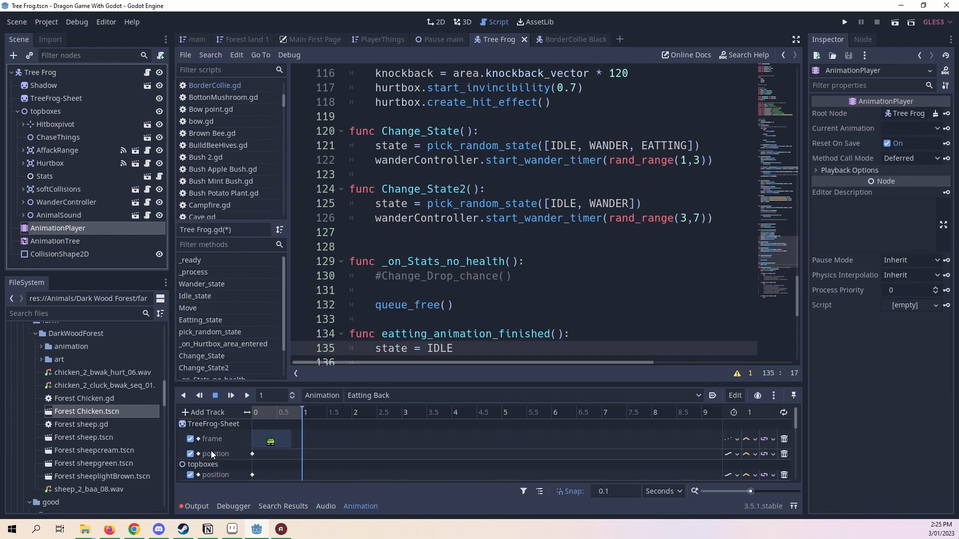
{"action": "scroll", "coordinate": [299, 445], "scroll_direction": "down", "scroll_amount": 5}
{"action": "right_click", "coordinate": [304, 478]}
{"action": "left_click", "coordinate": [308, 483]}
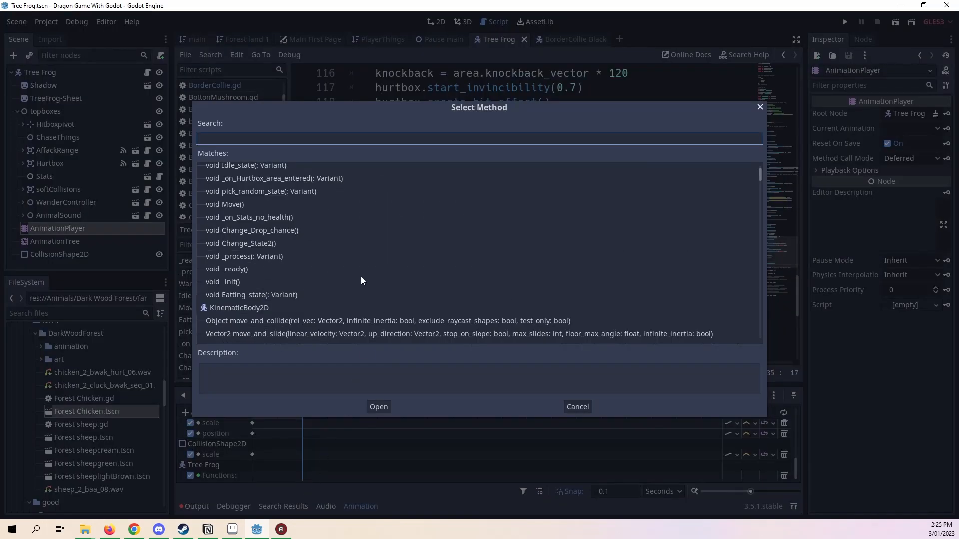
{"action": "left_click", "coordinate": [293, 293]}
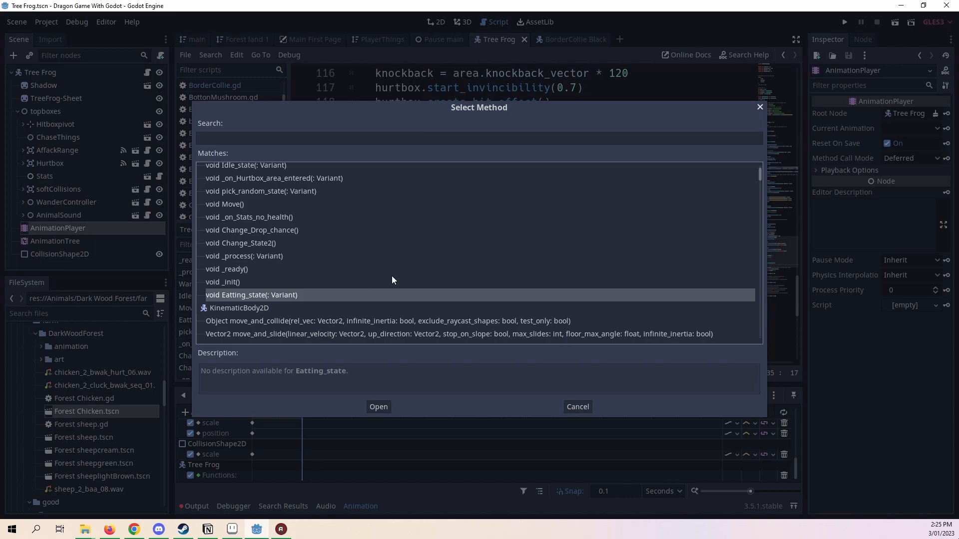
{"action": "scroll", "coordinate": [389, 277], "scroll_direction": "up", "scroll_amount": 2}
{"action": "scroll", "coordinate": [359, 270], "scroll_direction": "down", "scroll_amount": 1}
{"action": "scroll", "coordinate": [353, 266], "scroll_direction": "up", "scroll_amount": 1}
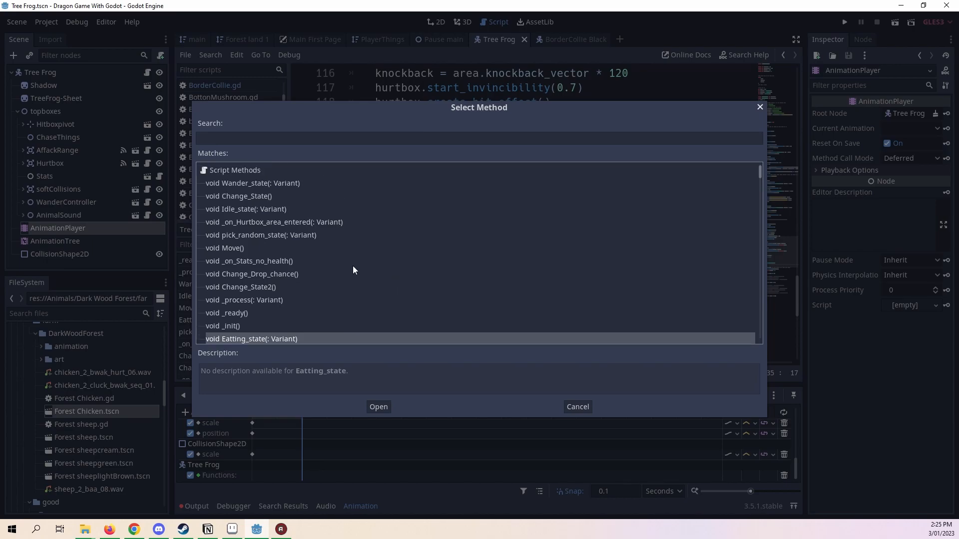
{"action": "scroll", "coordinate": [337, 264], "scroll_direction": "down", "scroll_amount": 2}
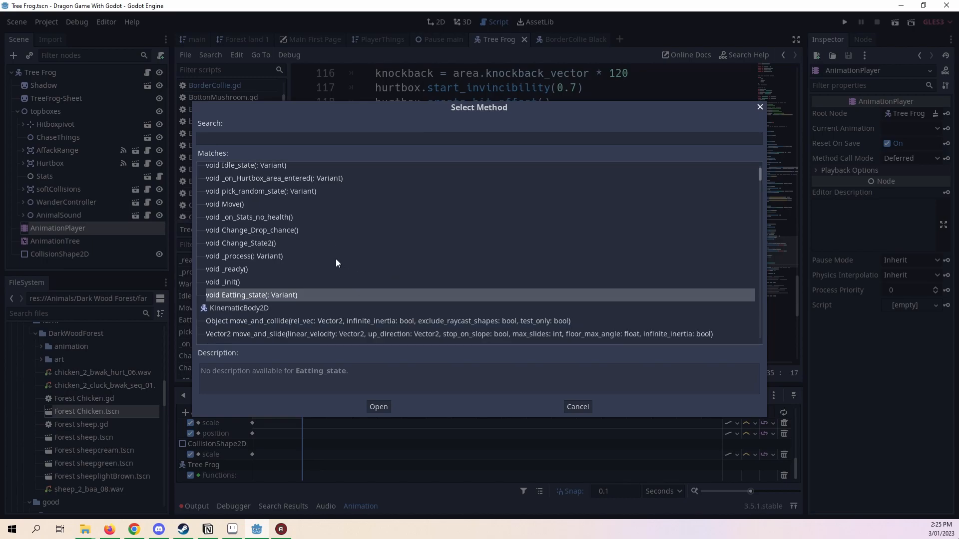
{"action": "scroll", "coordinate": [333, 272], "scroll_direction": "up", "scroll_amount": 1}
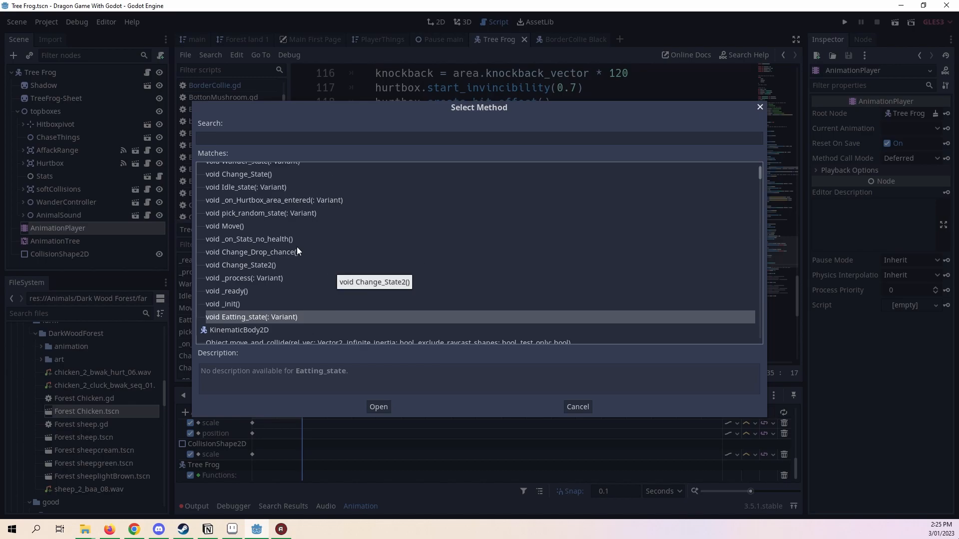
{"action": "left_click", "coordinate": [578, 407]}
- Save the Tree Frog script and insert an eatting_animation_finished() call key at 1 second in the Eatting Back animation
{"action": "scroll", "coordinate": [538, 225], "scroll_direction": "down", "scroll_amount": 3}
{"action": "left_click", "coordinate": [611, 204]}
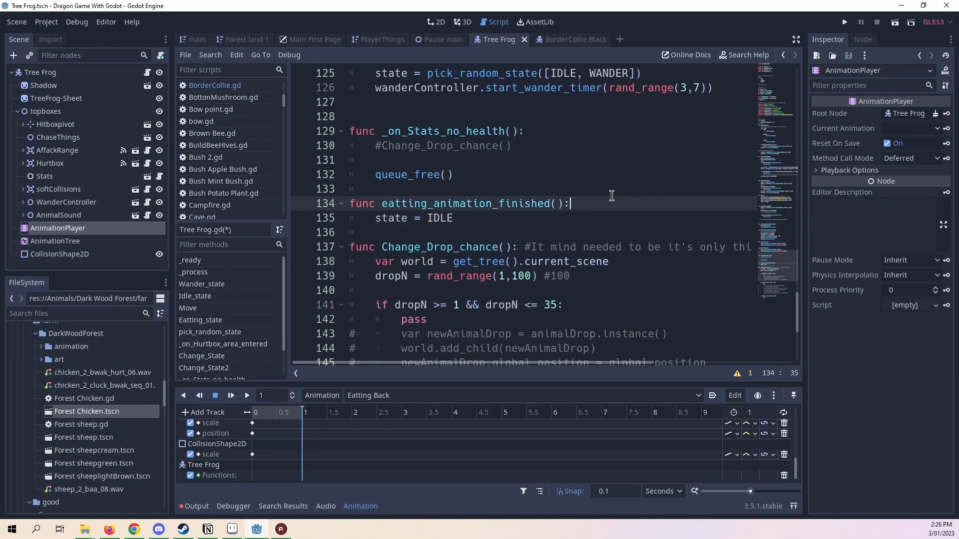
{"action": "key", "text": "ctrl+s"}
{"action": "right_click", "coordinate": [302, 479]}
{"action": "left_click", "coordinate": [318, 486]}
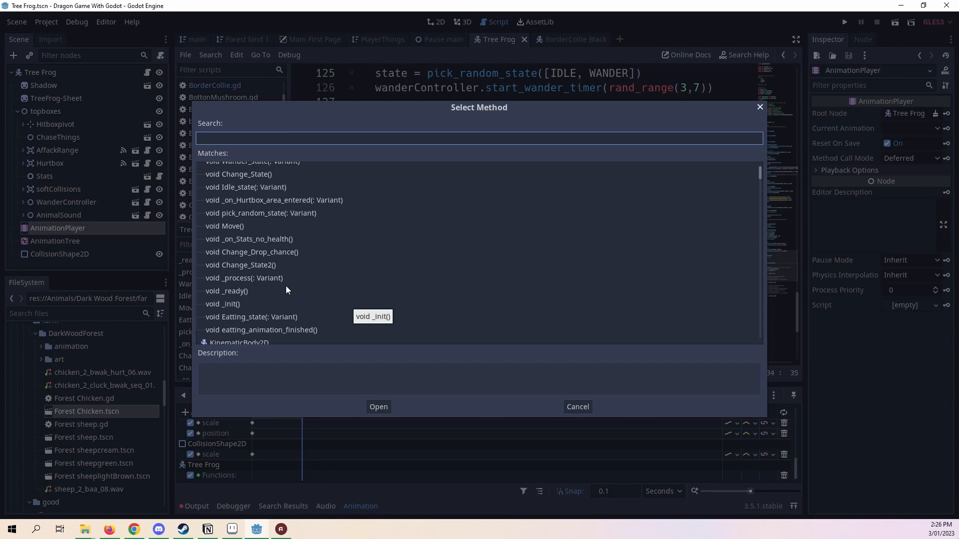
{"action": "left_click", "coordinate": [289, 331]}
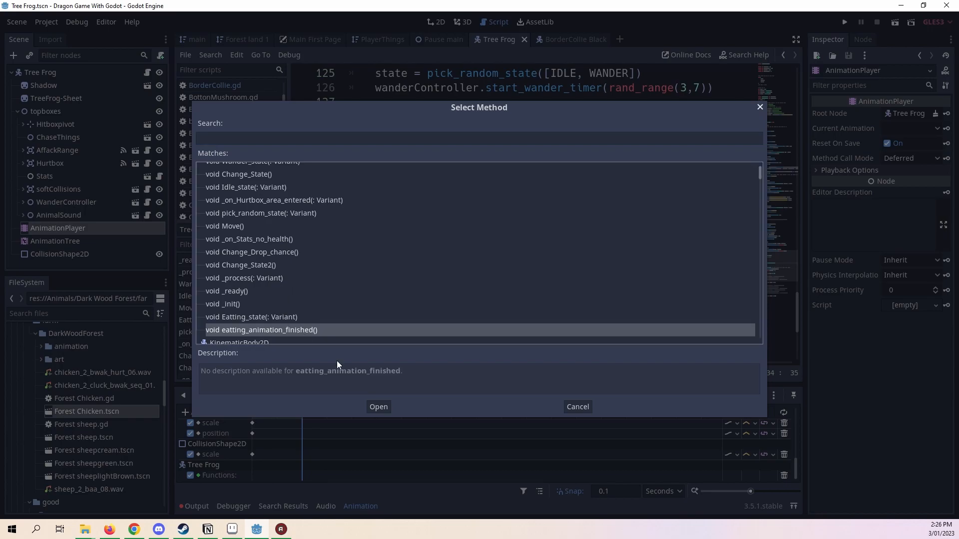
{"action": "left_click", "coordinate": [371, 408]}
- Add a call method track for the Tree Frog root node to the Eatting Front animation
{"action": "left_click", "coordinate": [375, 392]}
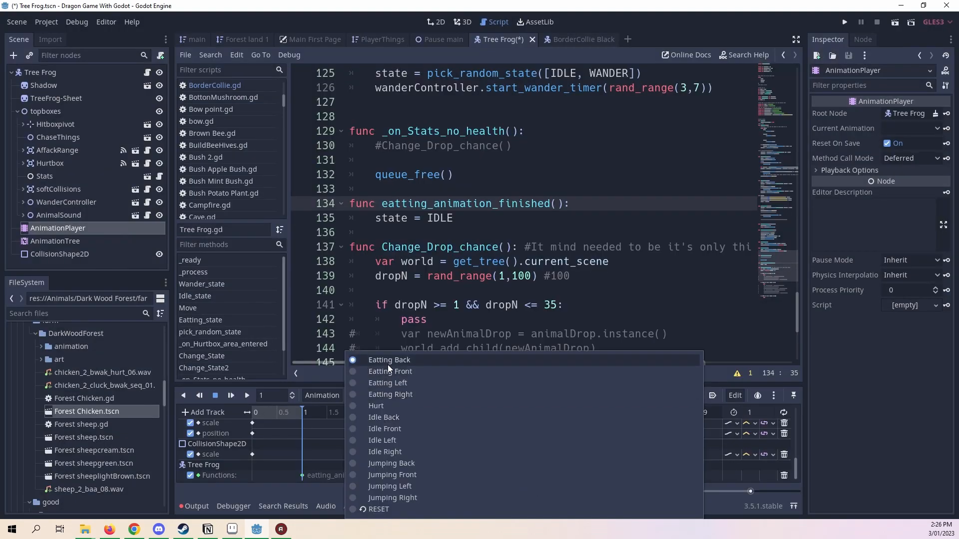
{"action": "left_click", "coordinate": [384, 372]}
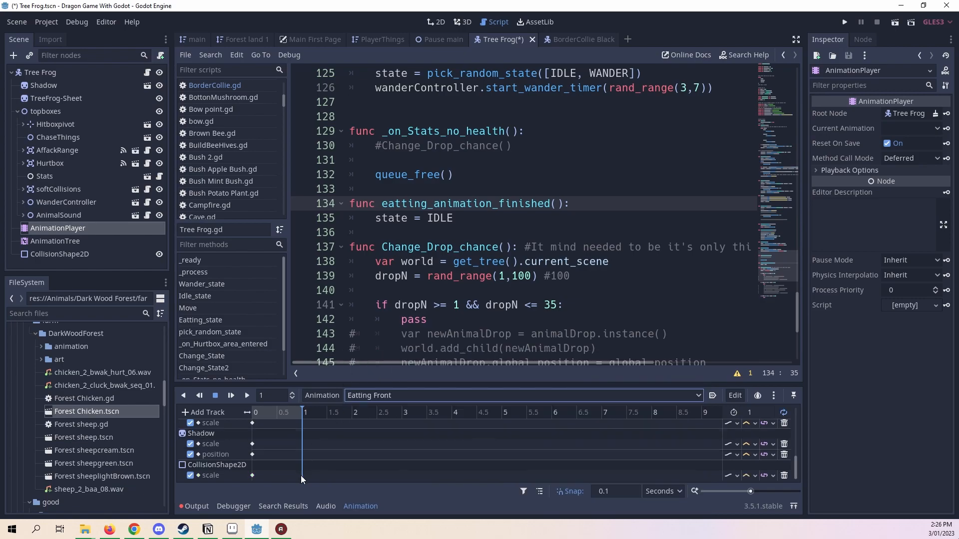
{"action": "left_click", "coordinate": [192, 412]}
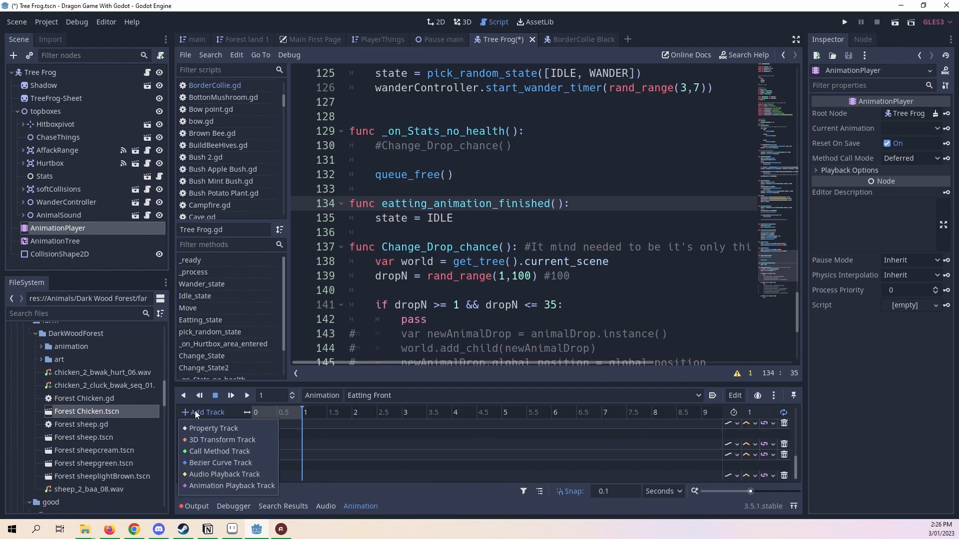
{"action": "left_click", "coordinate": [228, 452]}
{"action": "left_click", "coordinate": [172, 101]}
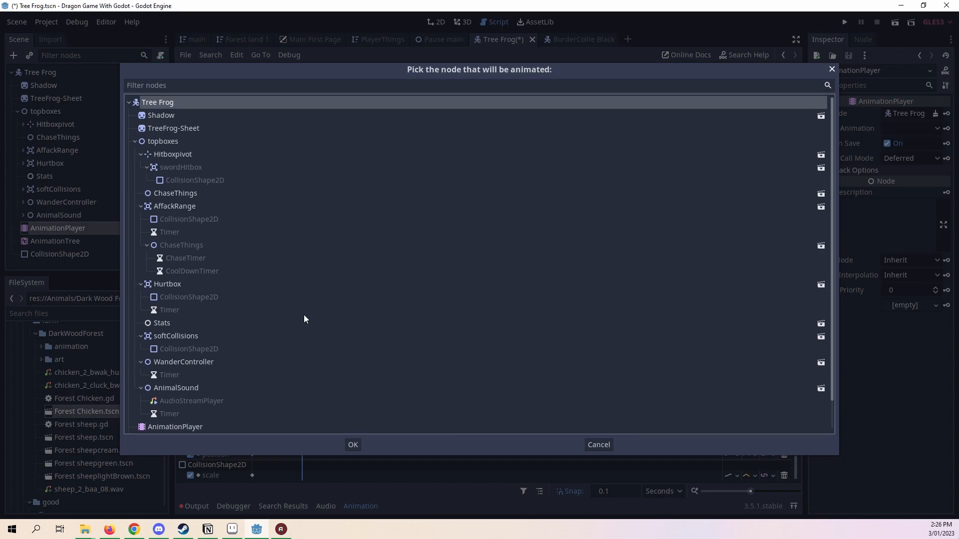
{"action": "left_click", "coordinate": [355, 445]}
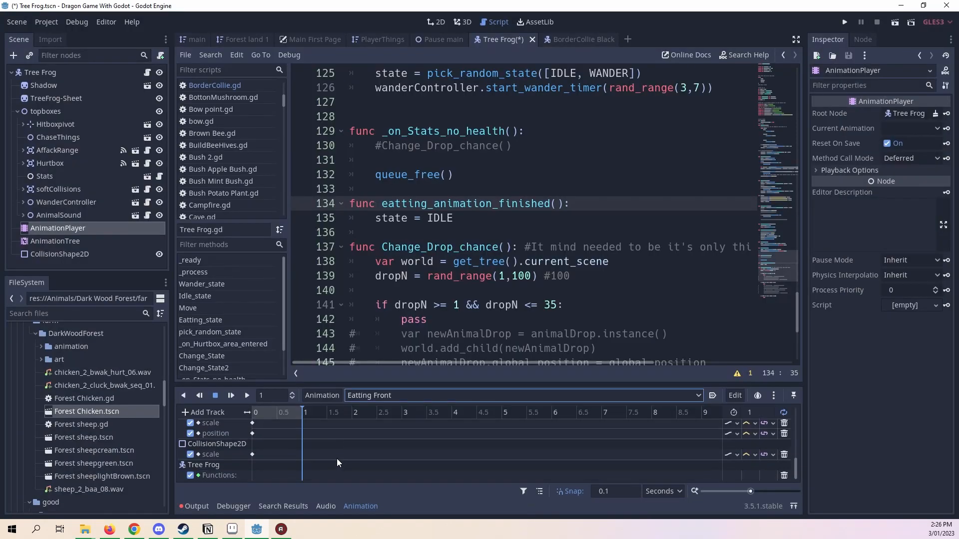
- Insert a key calling eatting_animation_finished() at 1 second on the Functions track of Eatting Front
{"action": "right_click", "coordinate": [303, 478]}
{"action": "left_click", "coordinate": [319, 482]}
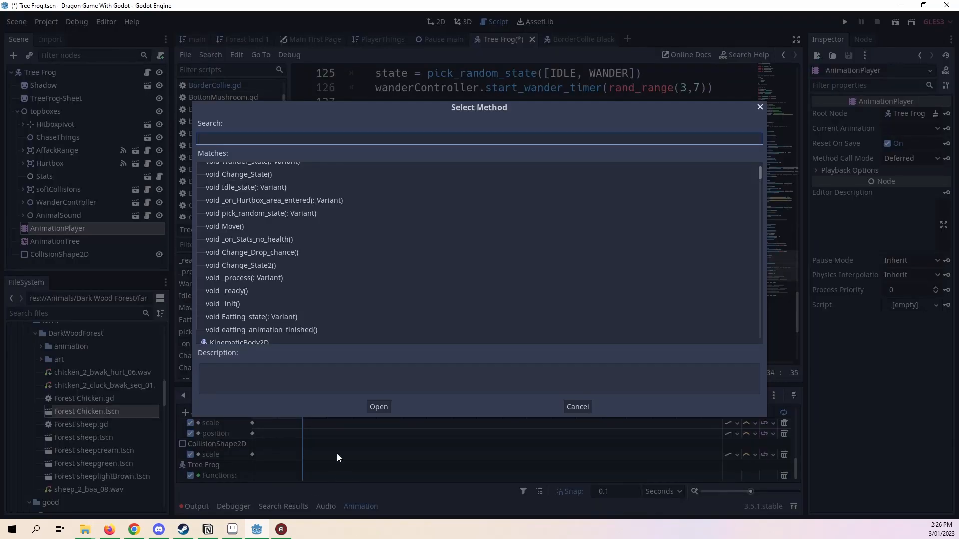
{"action": "scroll", "coordinate": [266, 281], "scroll_direction": "up", "scroll_amount": 2}
{"action": "scroll", "coordinate": [262, 280], "scroll_direction": "down", "scroll_amount": 3}
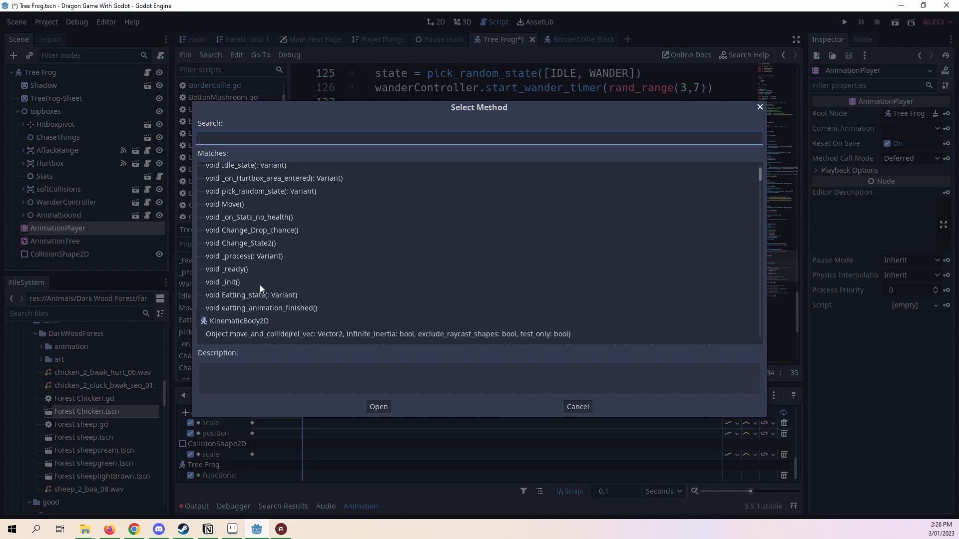
{"action": "left_click", "coordinate": [258, 307]}
{"action": "left_click", "coordinate": [380, 408]}
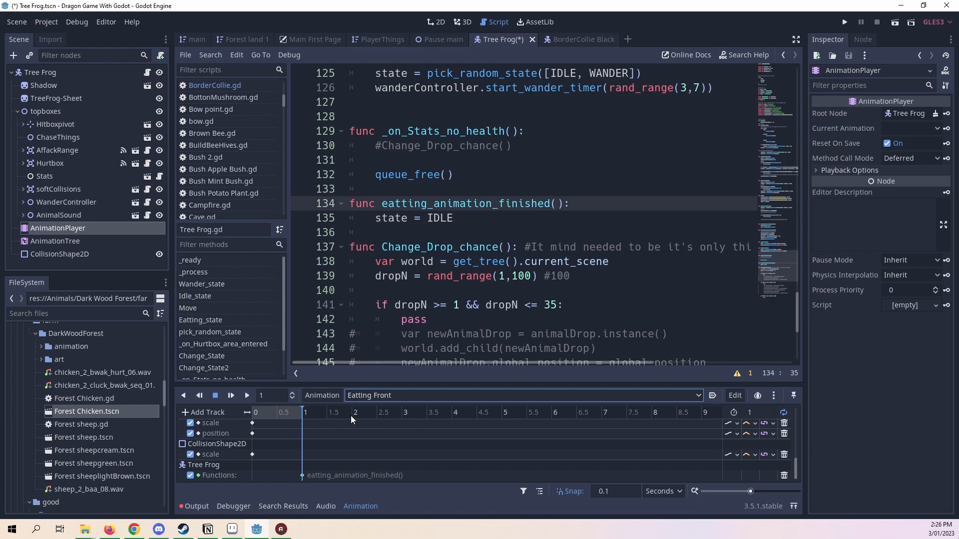
- Save the Tree Frog scene and add a call method track for the Tree Frog root node to the Eatting Left animation
{"action": "right_click", "coordinate": [503, 38]}
{"action": "left_click", "coordinate": [524, 57]}
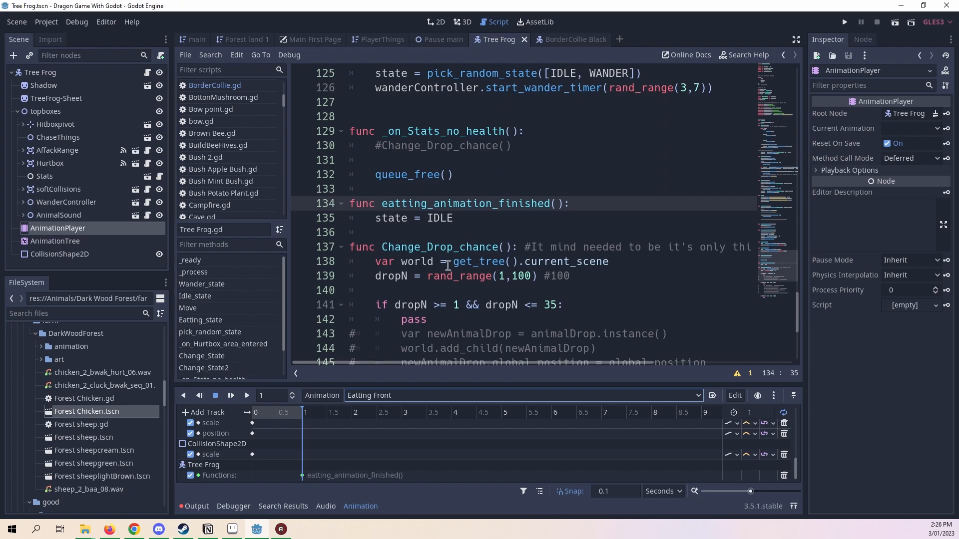
{"action": "left_click", "coordinate": [378, 395]}
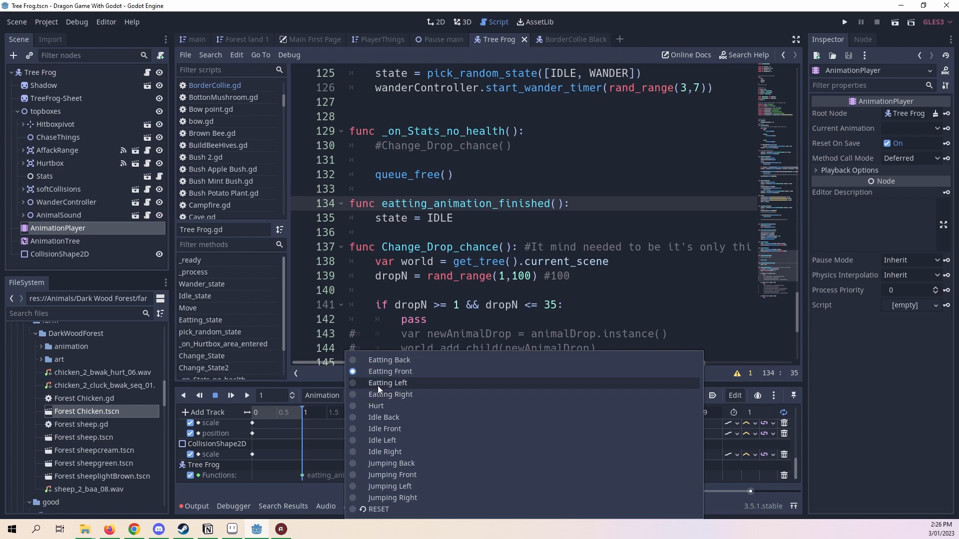
{"action": "left_click", "coordinate": [368, 382]}
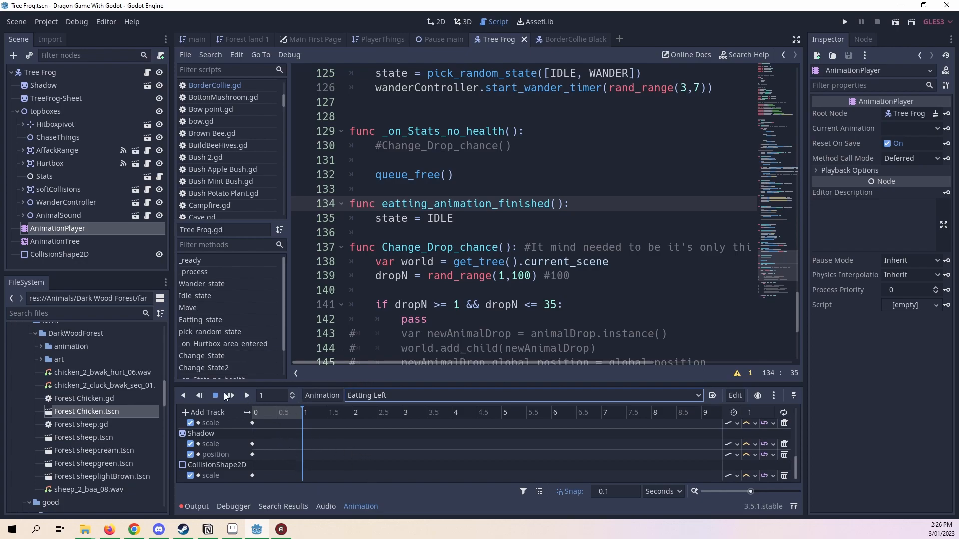
{"action": "left_click", "coordinate": [226, 408]}
{"action": "left_click", "coordinate": [243, 452]}
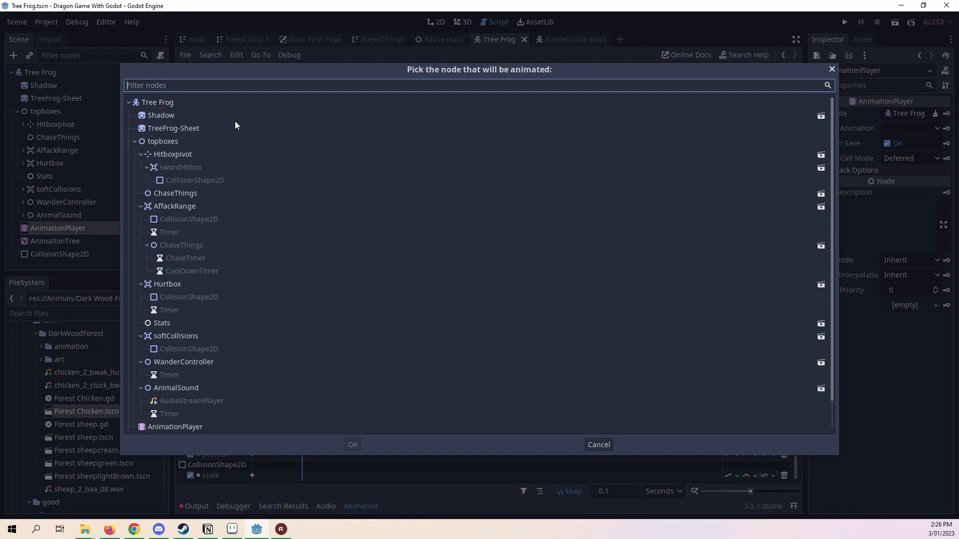
{"action": "left_click", "coordinate": [226, 101]}
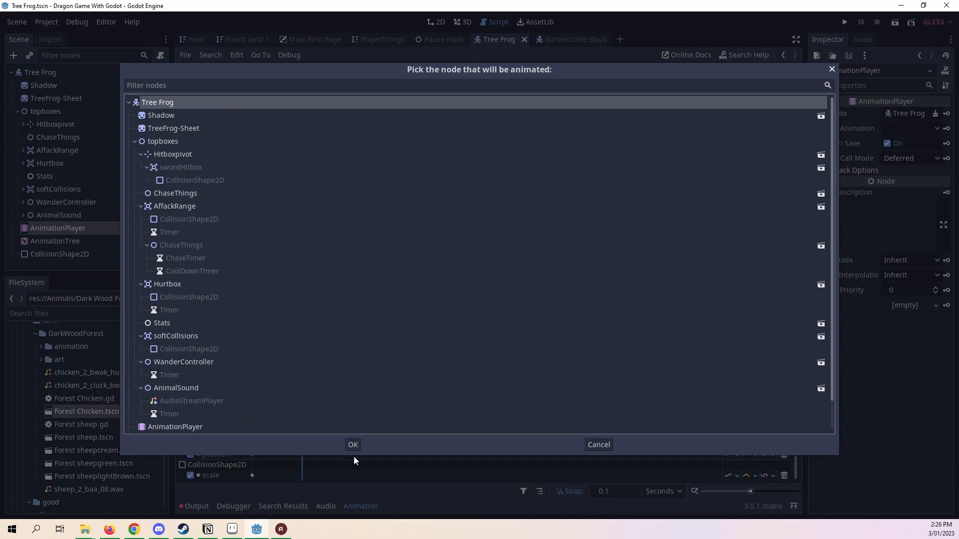
{"action": "left_click", "coordinate": [351, 445]}
- Insert a key calling eatting_animation_finished() at 1 second on the Functions track of Eatting Left
{"action": "right_click", "coordinate": [298, 478]}
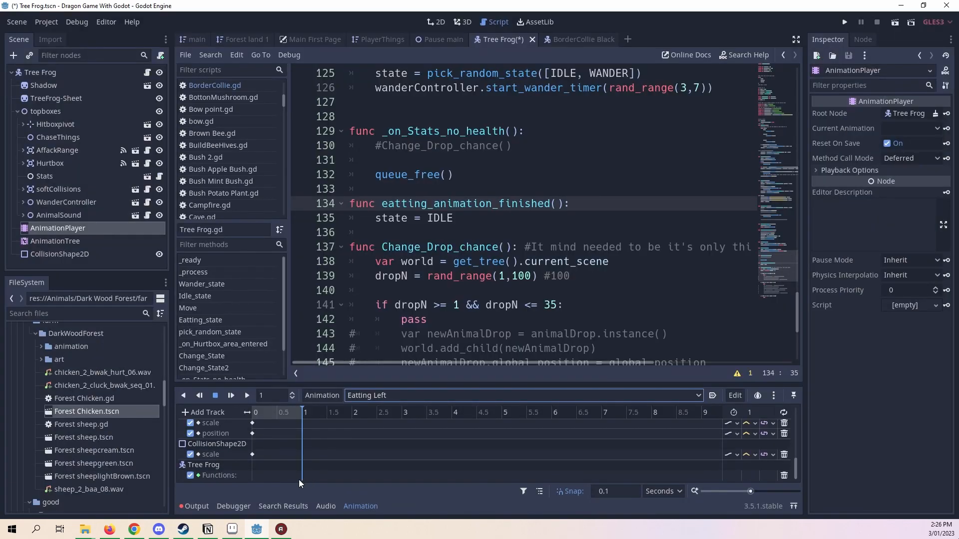
{"action": "left_click", "coordinate": [304, 480]}
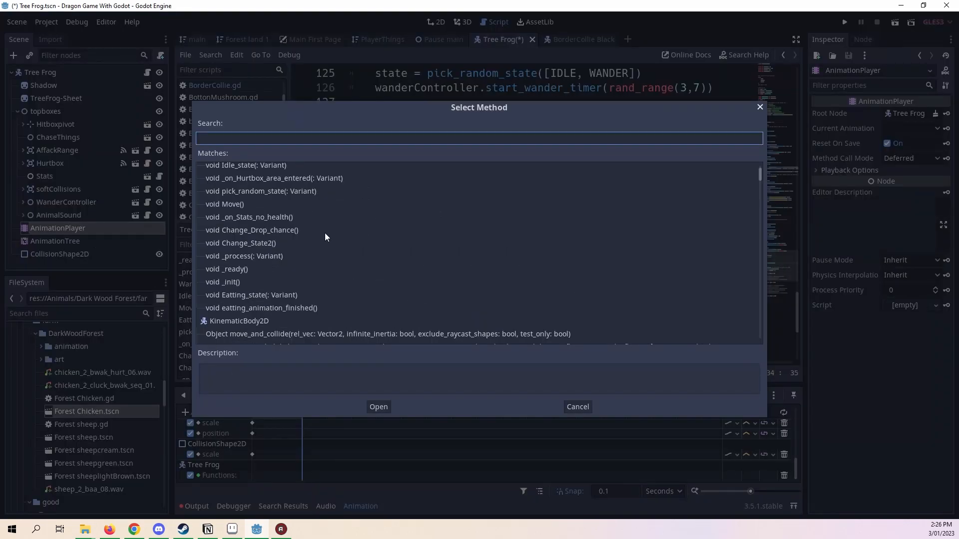
{"action": "left_click", "coordinate": [378, 406]}
- Switch to the Eatting Right animation and add a call method track for the Tree Frog root node
{"action": "left_click", "coordinate": [441, 395]}
{"action": "left_click", "coordinate": [440, 398]}
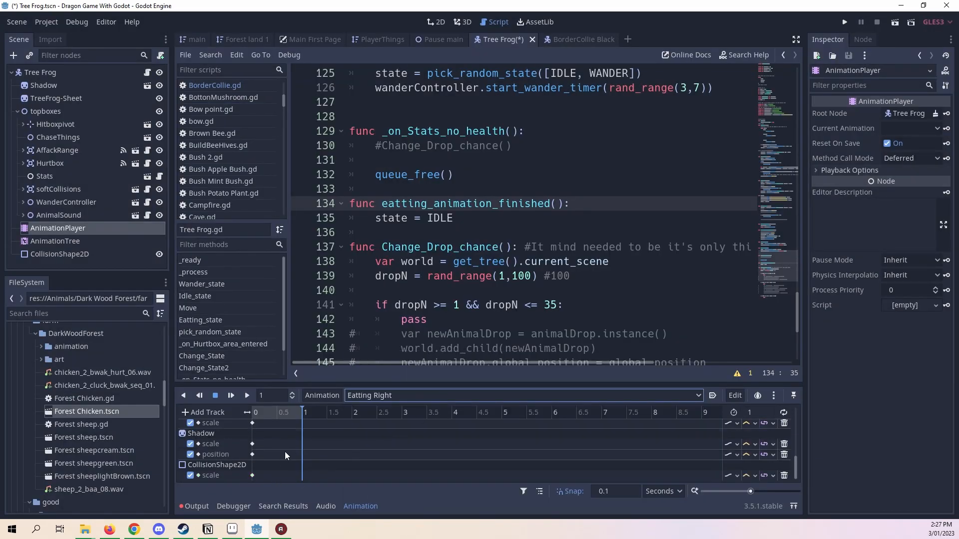
{"action": "left_click", "coordinate": [202, 411]}
{"action": "left_click", "coordinate": [236, 432]}
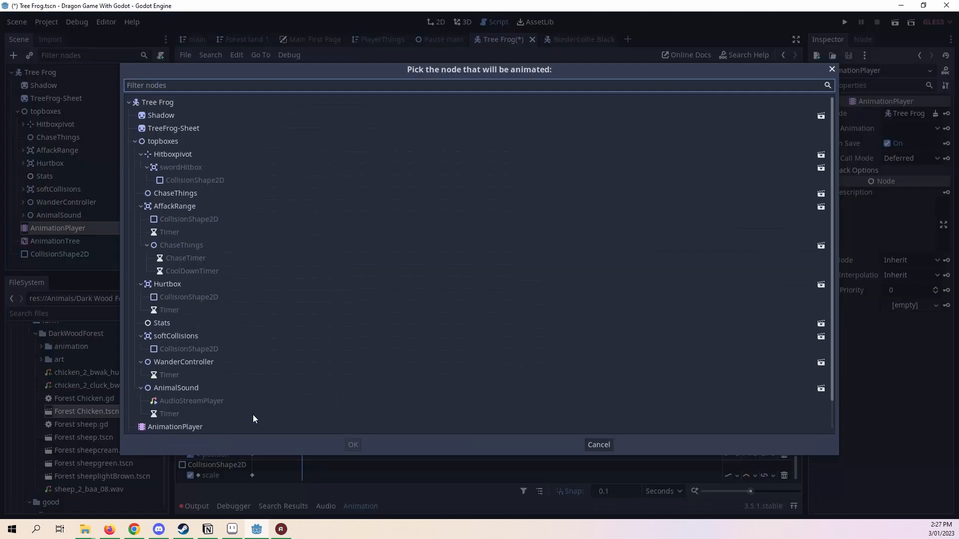
{"action": "left_click", "coordinate": [156, 104]}
{"action": "left_click", "coordinate": [352, 445]}
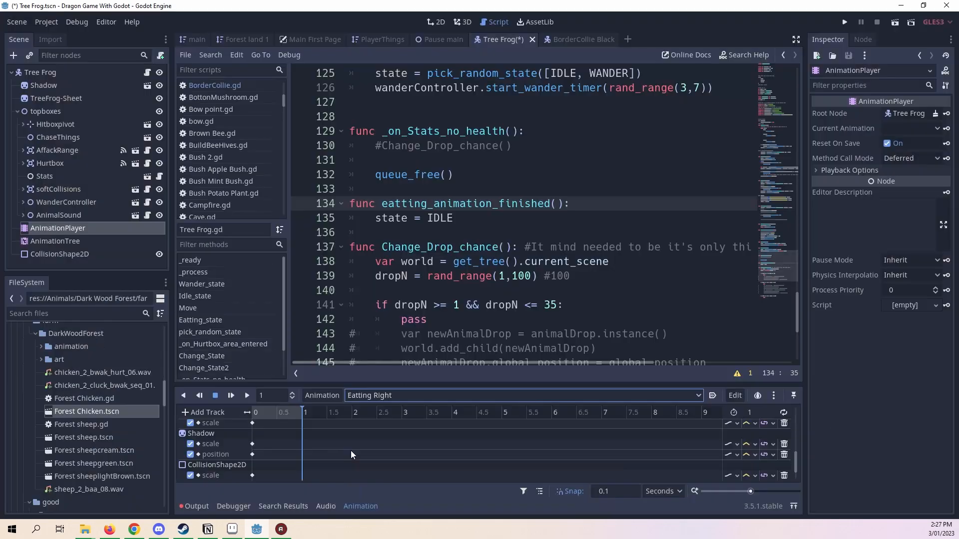
- Insert an eatting_animation_finished() call key at 1 second in Eatting Right and return the playhead to 0
{"action": "right_click", "coordinate": [302, 479]}
{"action": "left_click", "coordinate": [319, 491]}
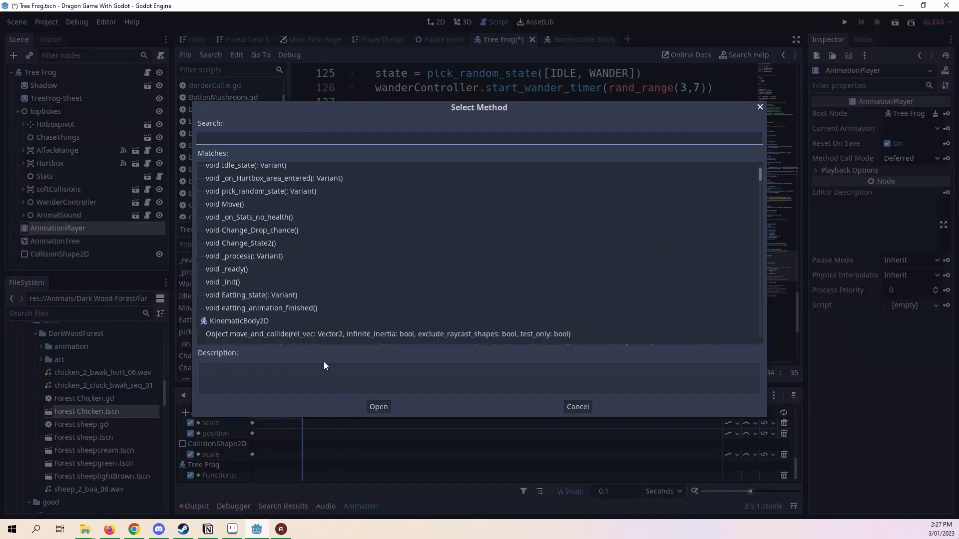
{"action": "double_click", "coordinate": [287, 310]}
{"action": "left_click", "coordinate": [200, 412]}
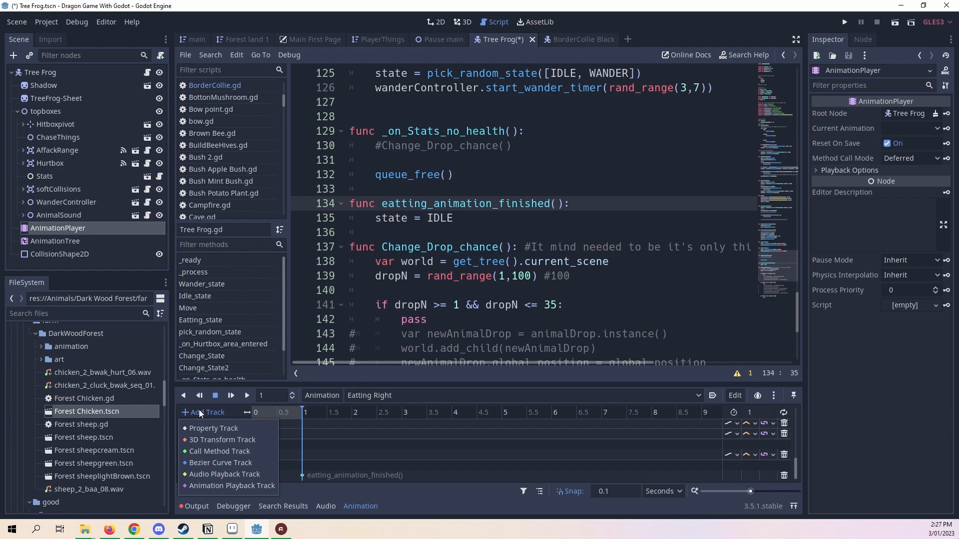
{"action": "left_click", "coordinate": [443, 397]}
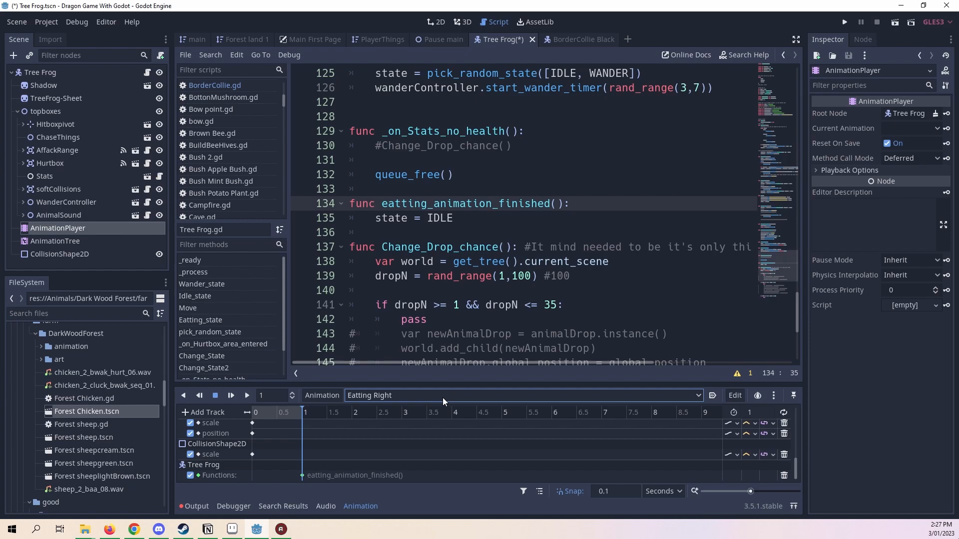
{"action": "scroll", "coordinate": [414, 441], "scroll_direction": "up", "scroll_amount": 2}
{"action": "scroll", "coordinate": [413, 442], "scroll_direction": "up", "scroll_amount": 5}
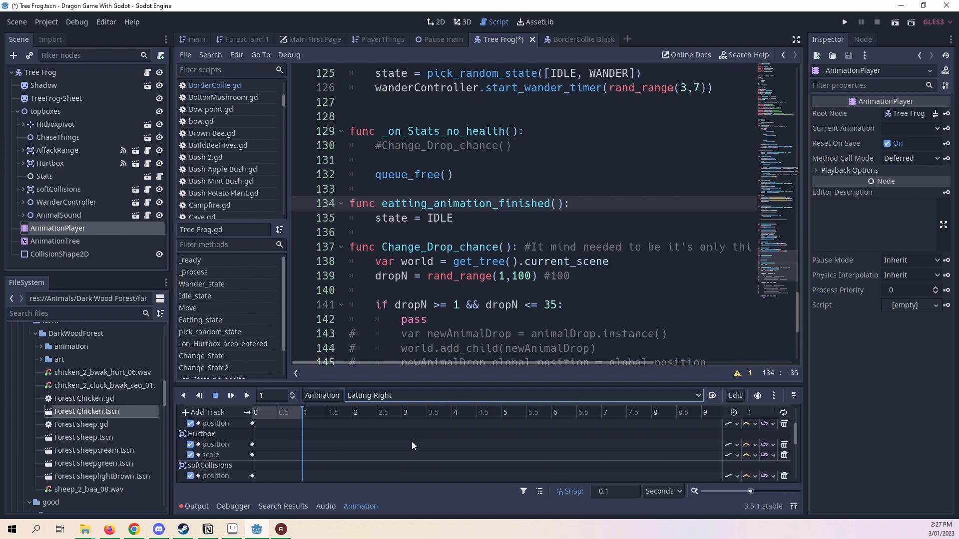
{"action": "left_click_drag", "start_coordinate": [288, 411], "coordinate": [183, 414]}
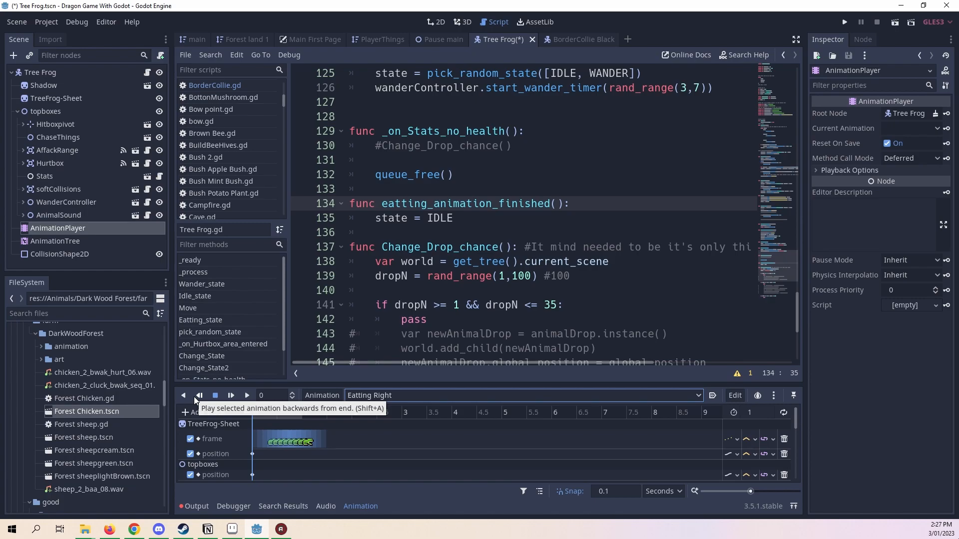
- Preview the chicken_2_bwak_hurt_06.wav sound and save the Tree Frog scene
{"action": "left_click", "coordinate": [120, 375]}
{"action": "left_click", "coordinate": [816, 506]}
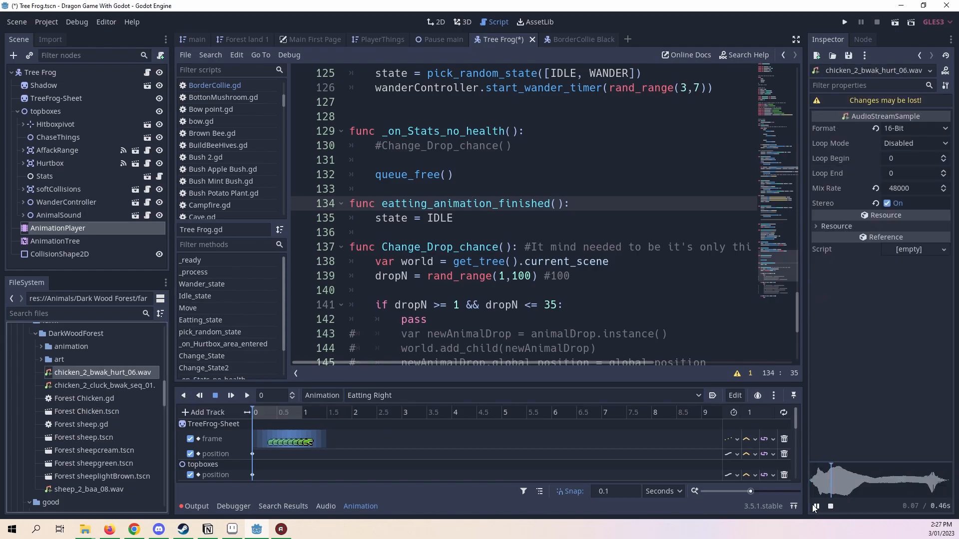
{"action": "right_click", "coordinate": [519, 40]}
{"action": "left_click", "coordinate": [533, 70]}
- Open the Forest Chicken.tscn scene and inspect the properties of its HurtAudioStreamPlayer2D and root node
{"action": "scroll", "coordinate": [88, 358], "scroll_direction": "up", "scroll_amount": 5}
{"action": "scroll", "coordinate": [86, 367], "scroll_direction": "down", "scroll_amount": 5}
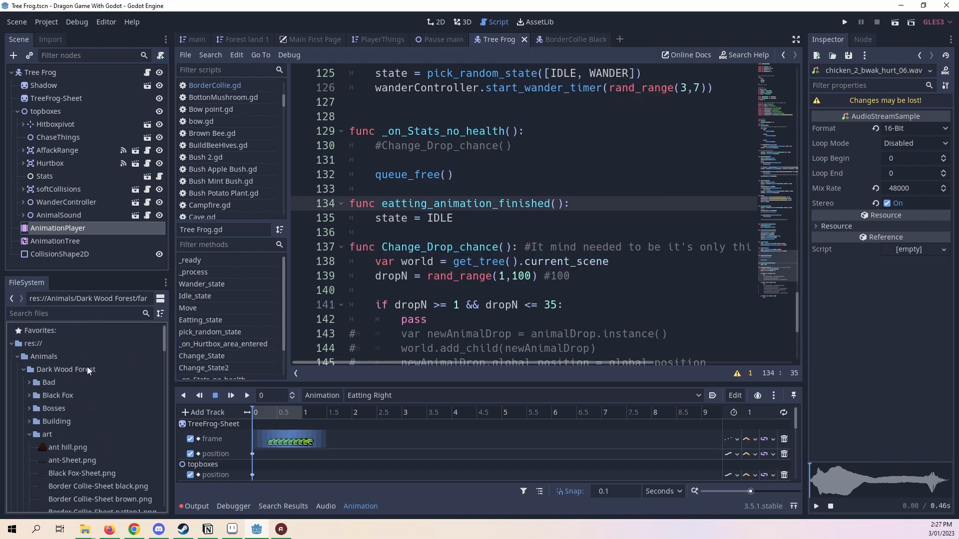
{"action": "scroll", "coordinate": [88, 396], "scroll_direction": "up", "scroll_amount": 2}
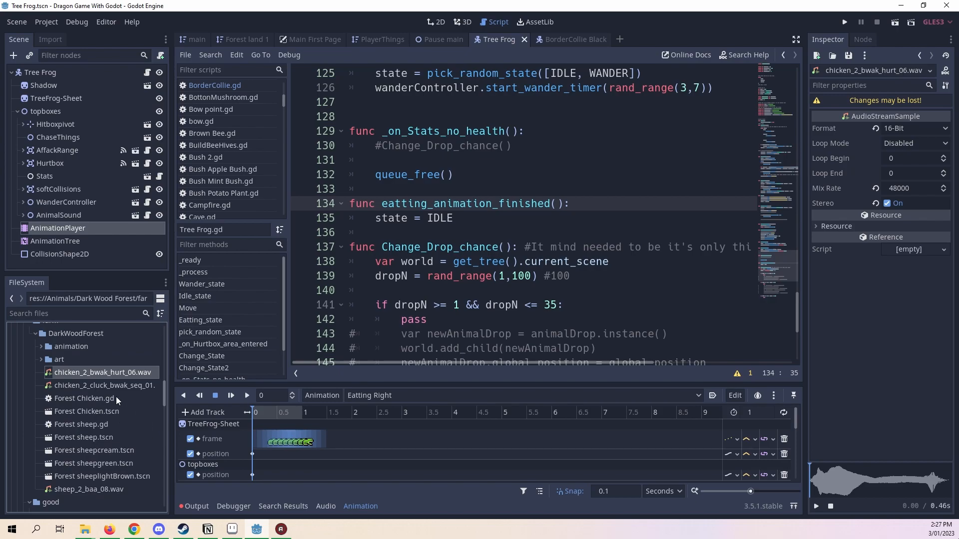
{"action": "double_click", "coordinate": [118, 411]}
{"action": "scroll", "coordinate": [99, 193], "scroll_direction": "down", "scroll_amount": 3}
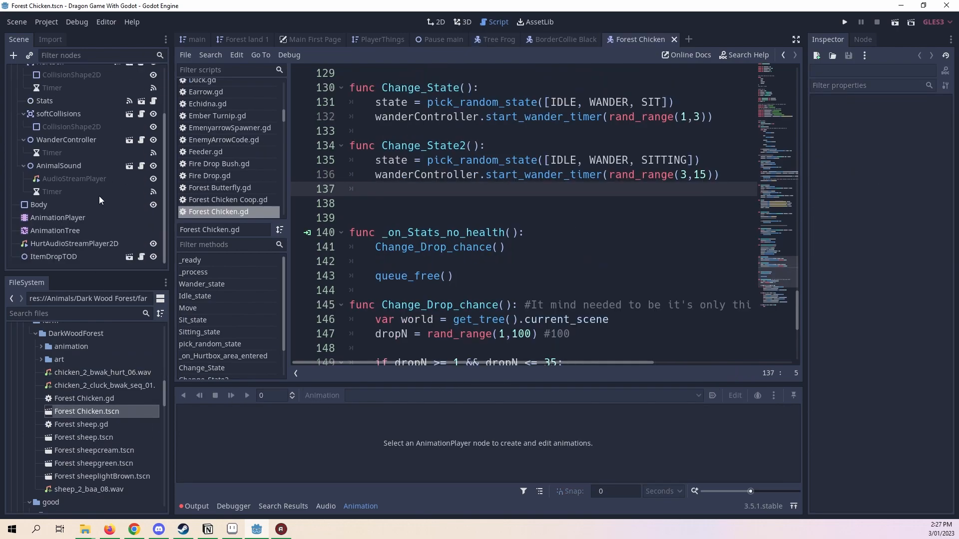
{"action": "left_click", "coordinate": [76, 248]}
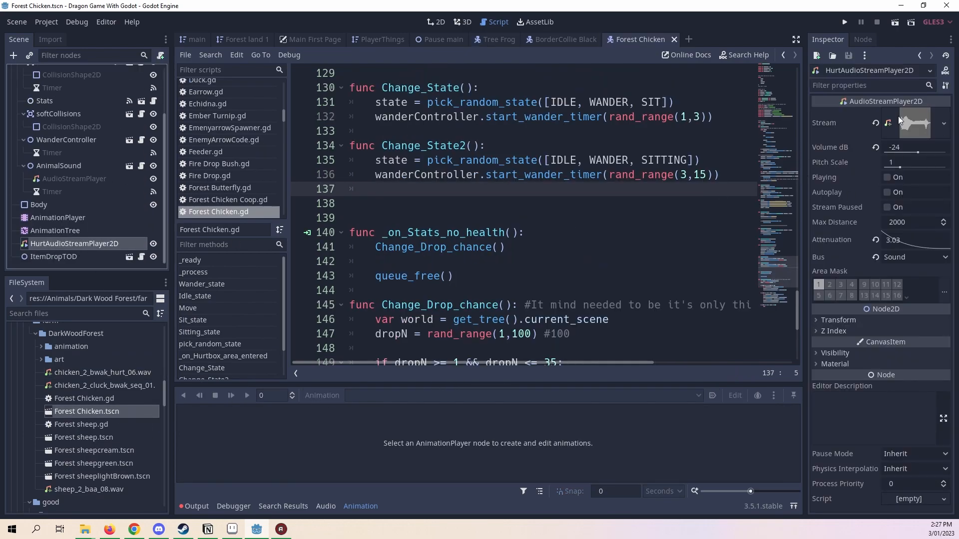
{"action": "scroll", "coordinate": [63, 258], "scroll_direction": "up", "scroll_amount": 3}
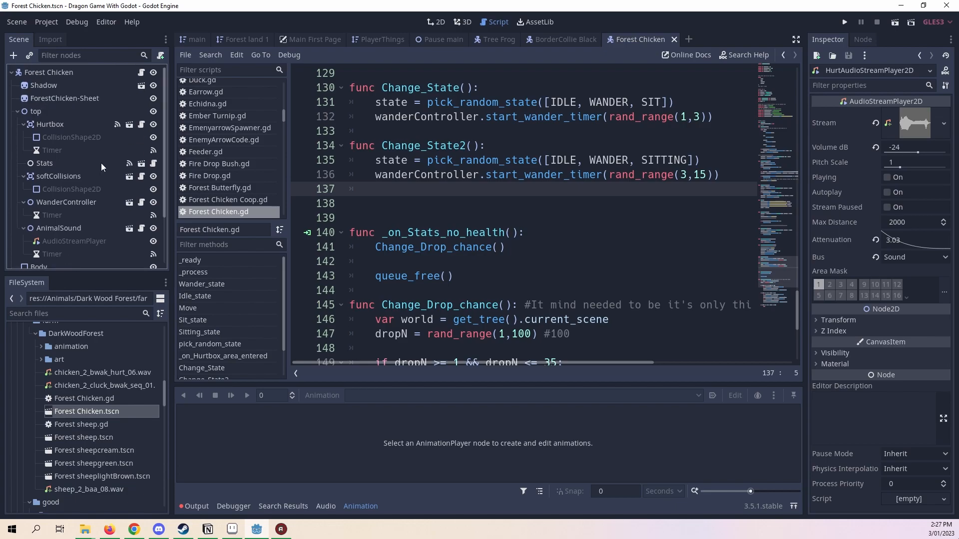
{"action": "left_click", "coordinate": [71, 73]}
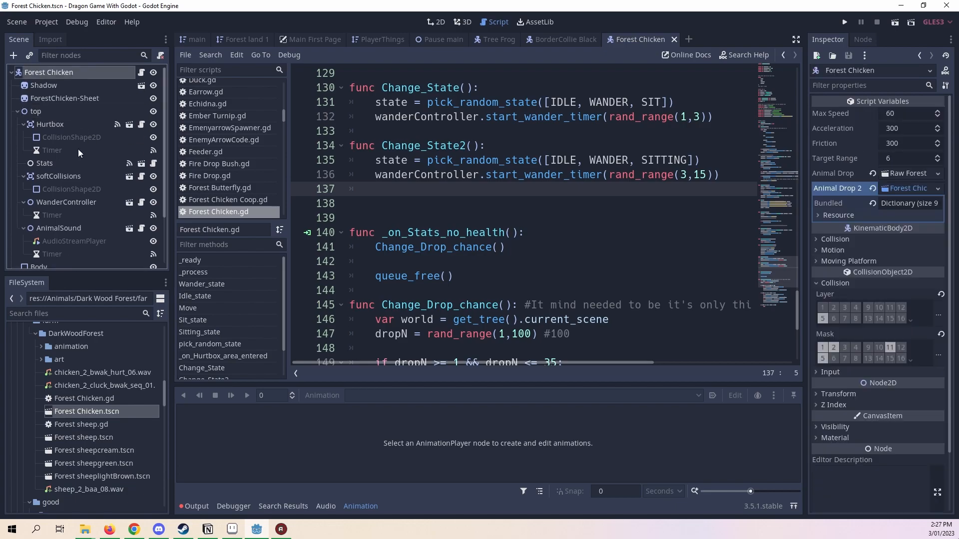
- Play the Forest Chicken's Hurt animation in the 2D view and inspect the key on its audio clips track
{"action": "scroll", "coordinate": [75, 165], "scroll_direction": "down", "scroll_amount": 3}
{"action": "left_click", "coordinate": [78, 218]}
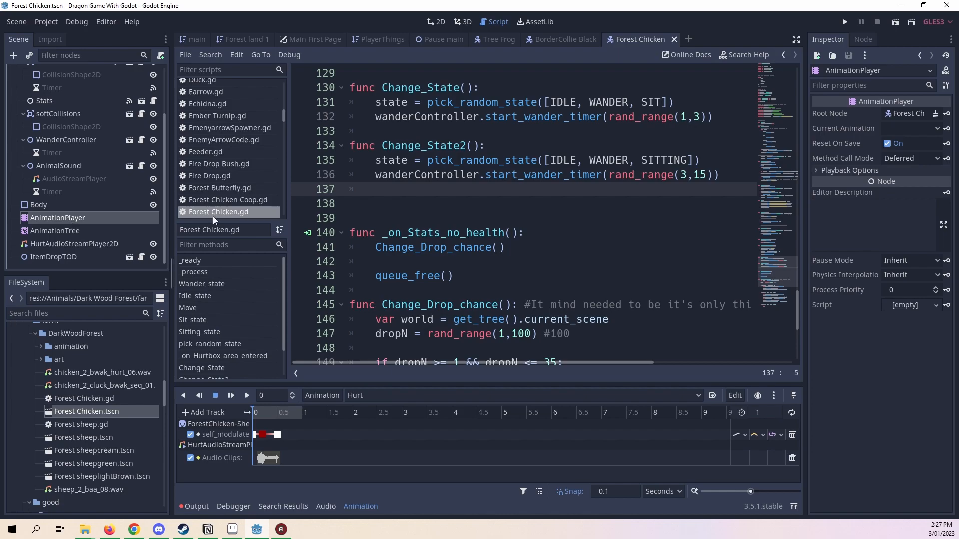
{"action": "left_click", "coordinate": [436, 22]}
{"action": "left_click", "coordinate": [248, 396]}
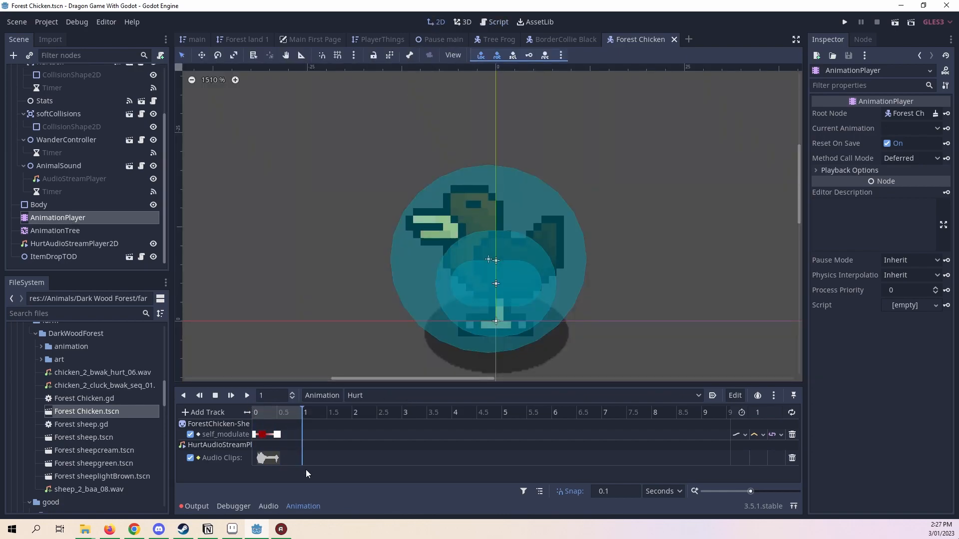
{"action": "left_click", "coordinate": [276, 458]}
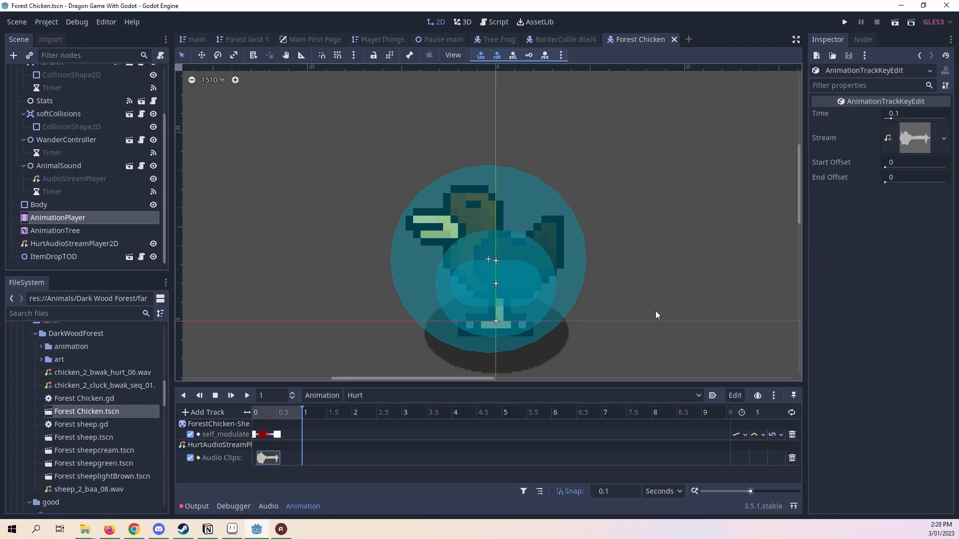
{"action": "left_click", "coordinate": [254, 408]}
{"action": "left_click", "coordinate": [247, 396]}
- Select HurtAudioStreamPlayer2D and play its sound, leaving Autoplay off
{"action": "left_click", "coordinate": [50, 219]}
{"action": "left_click", "coordinate": [56, 242]}
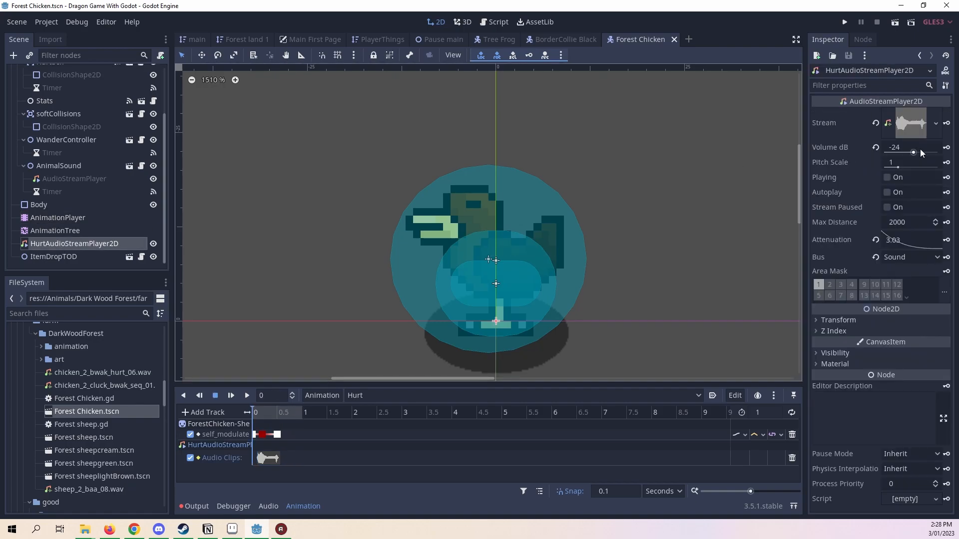
{"action": "left_click", "coordinate": [887, 193]}
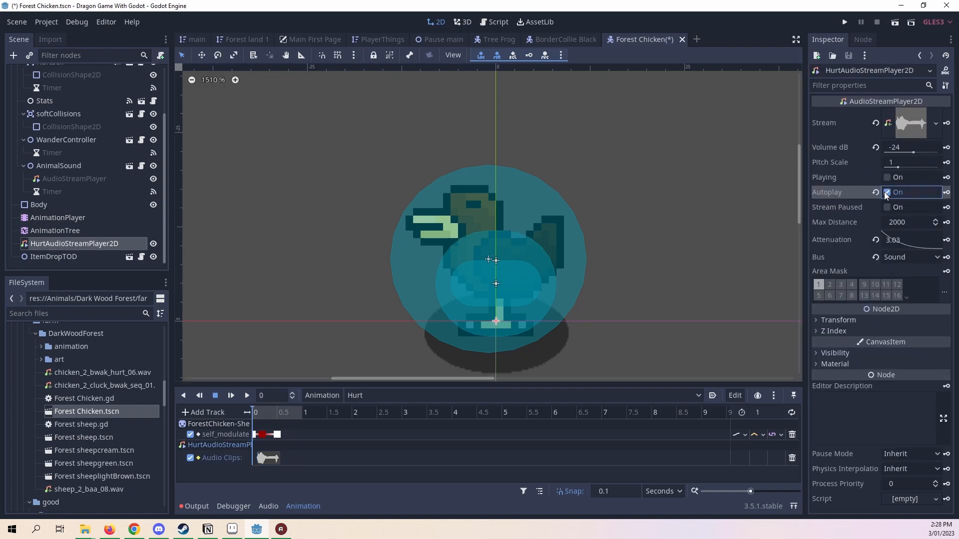
{"action": "left_click", "coordinate": [887, 193]}
{"action": "left_click", "coordinate": [890, 178]}
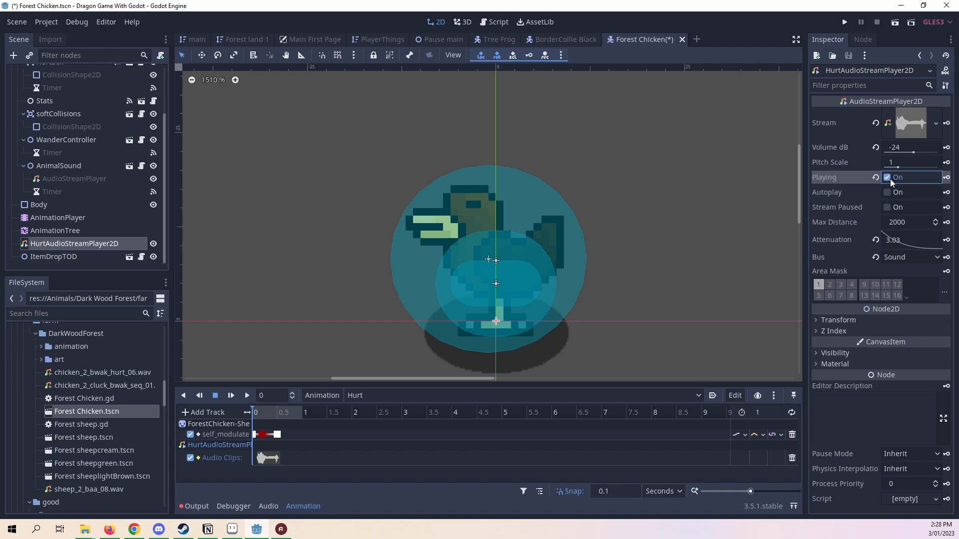
- Set the HurtAudioStreamPlayer2D volume to -14 dB and play the sound
{"action": "left_click", "coordinate": [904, 147]}
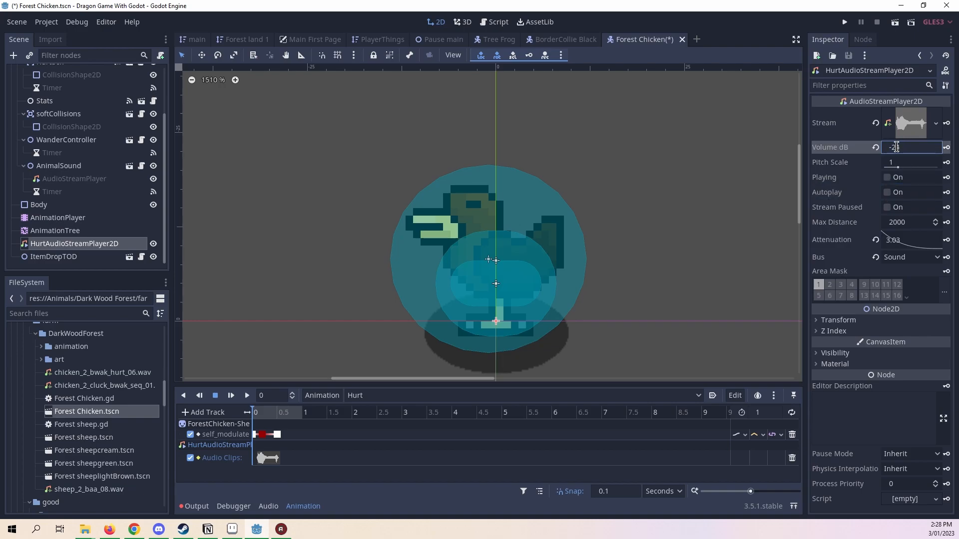
{"action": "key", "text": "shift+Left"}
{"action": "type", "text": "1"}
{"action": "key", "text": "Return"}
{"action": "left_click", "coordinate": [887, 177]}
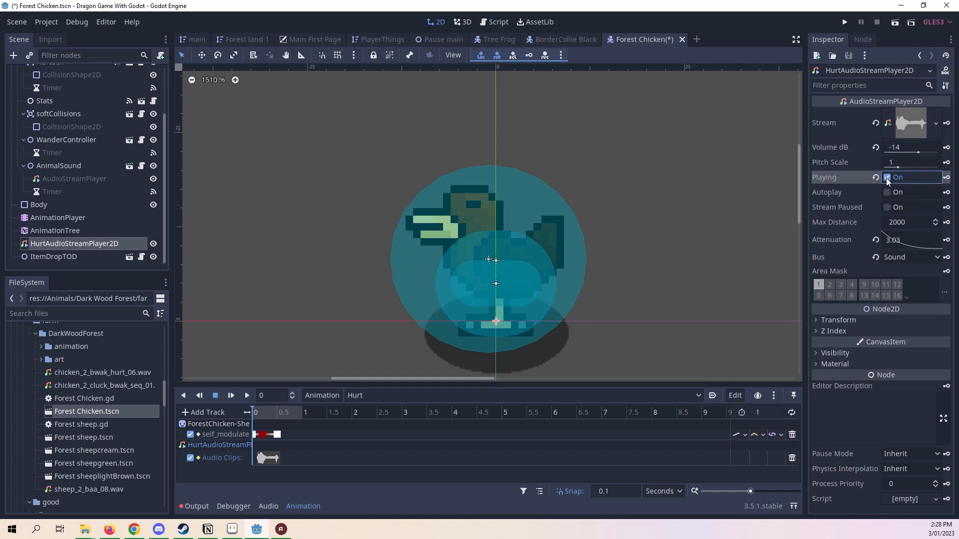
- Set the hurt sound's volume to -12 dB and play it again
{"action": "left_click", "coordinate": [905, 146]}
{"action": "key", "text": "BackSpace"}
{"action": "type", "text": "2"}
{"action": "key", "text": "Return"}
{"action": "left_click", "coordinate": [891, 178]}
- Set the hurt sound's volume to -10 dB, then test it on its own and in the Hurt animation
{"action": "left_click", "coordinate": [907, 147]}
{"action": "left_click", "coordinate": [907, 148]}
{"action": "left_click_drag", "start_coordinate": [907, 147], "coordinate": [893, 148]}
{"action": "key", "text": "BackSpace"}
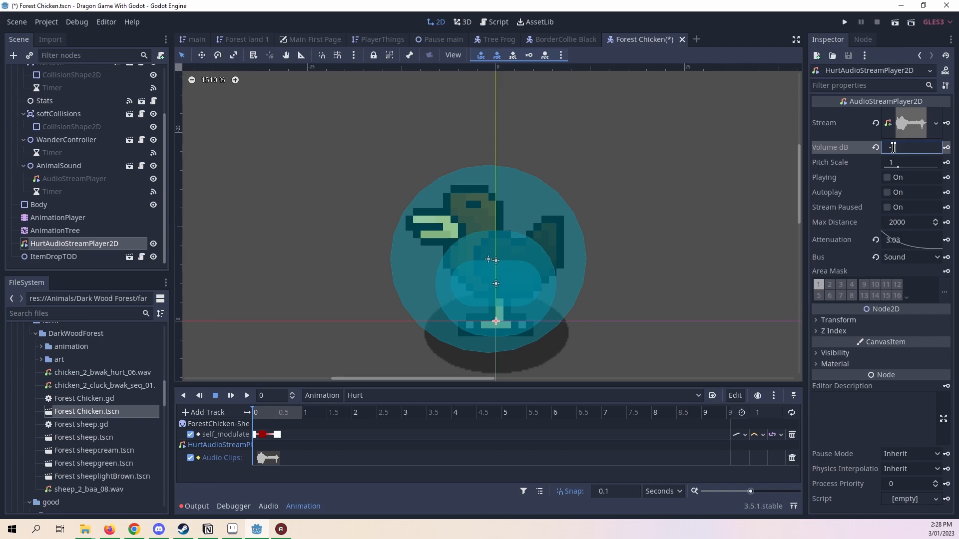
{"action": "type", "text": "10"}
{"action": "key", "text": "Return"}
{"action": "left_click", "coordinate": [898, 179]}
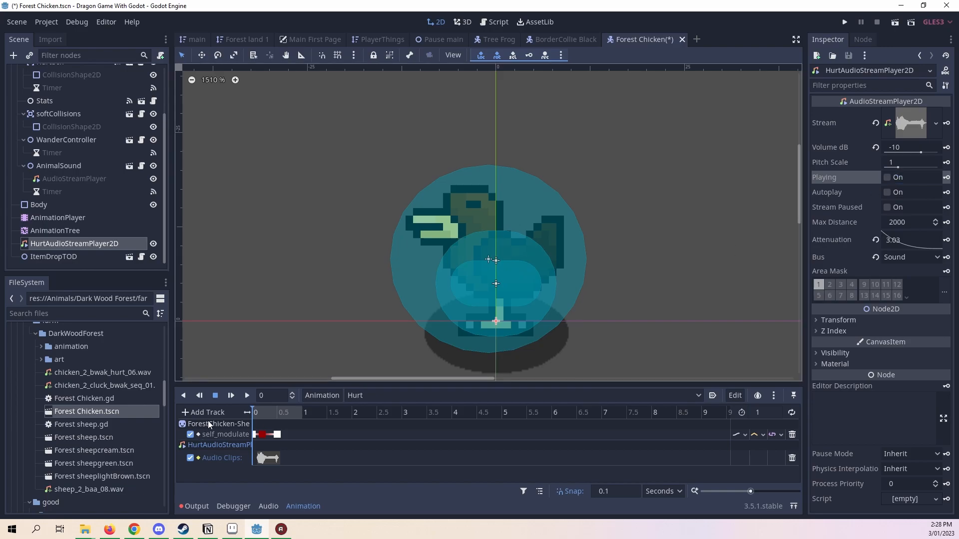
{"action": "left_click", "coordinate": [248, 395]}
- Set the HurtAudioStreamPlayer2D volume to -8 dB and replay the Hurt animation
{"action": "left_click", "coordinate": [917, 146]}
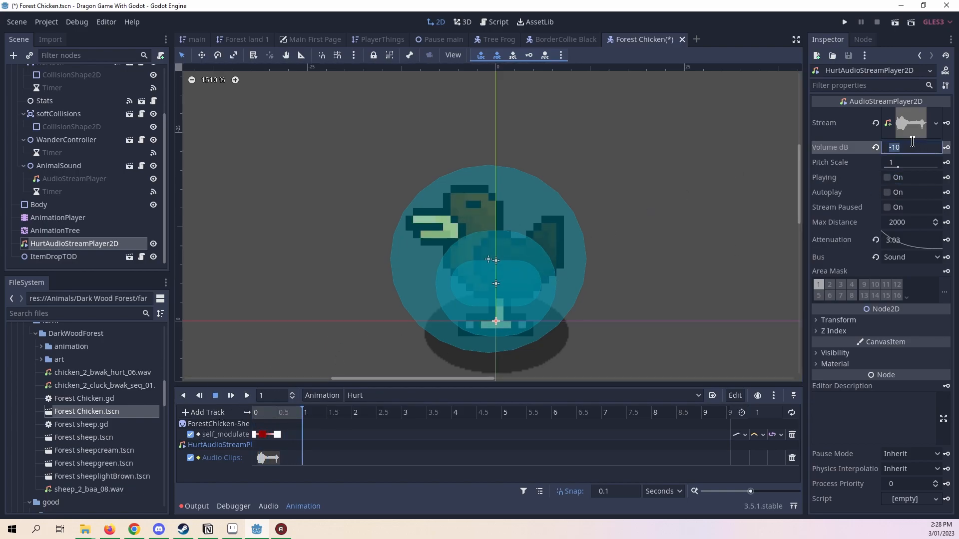
{"action": "type", "text": "-8"}
{"action": "key", "text": "Return"}
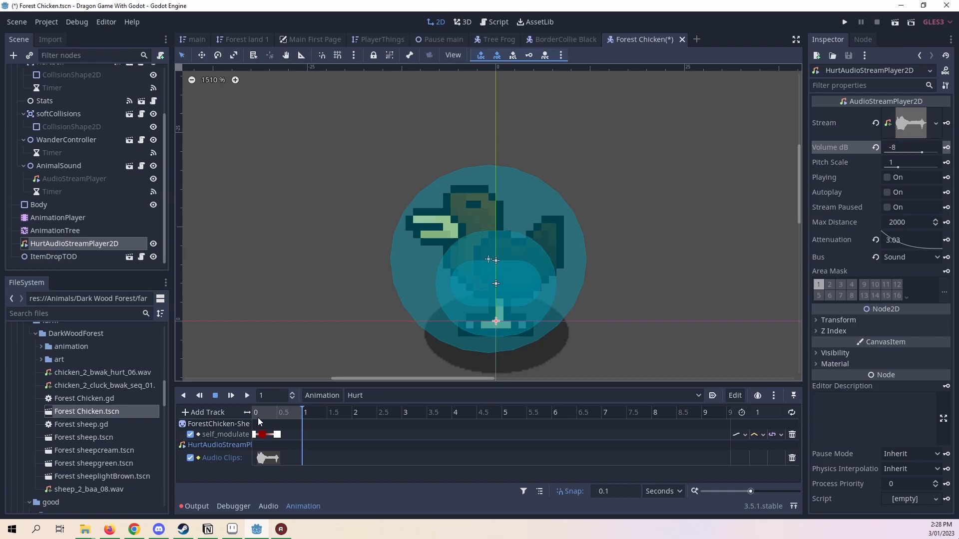
{"action": "left_click", "coordinate": [251, 396]}
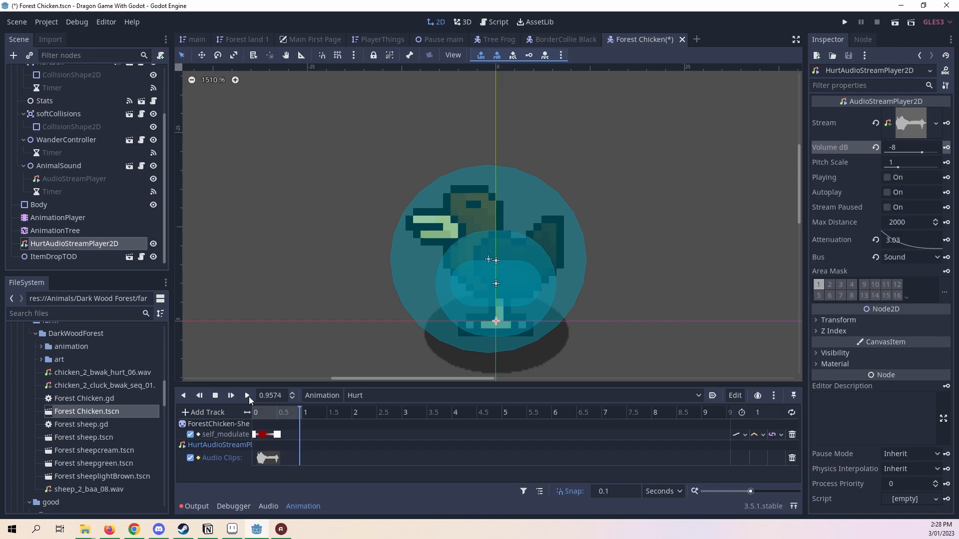
- Save the Forest Chicken scene and switch to the Tree Frog scene
{"action": "right_click", "coordinate": [655, 40]}
{"action": "left_click", "coordinate": [671, 58]}
{"action": "left_click", "coordinate": [545, 41]}
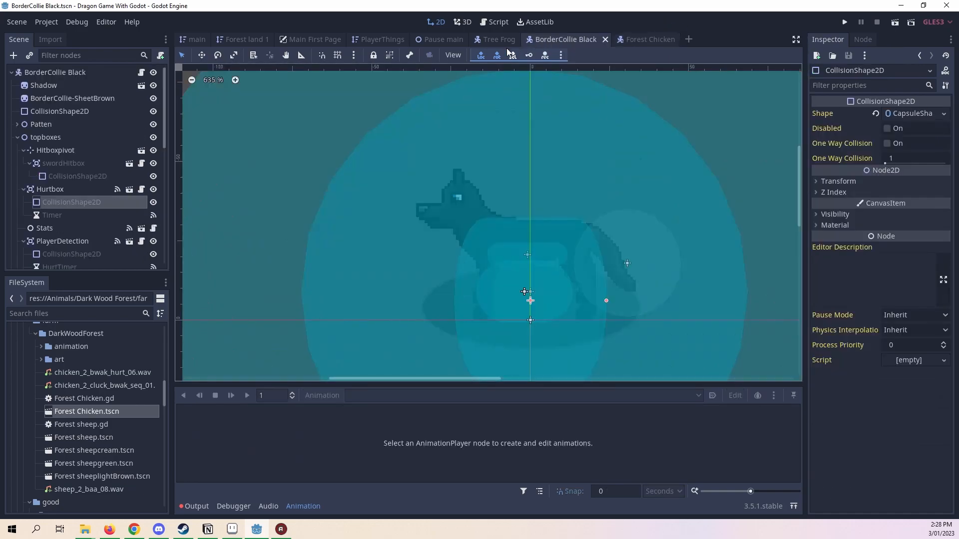
{"action": "left_click", "coordinate": [504, 41]}
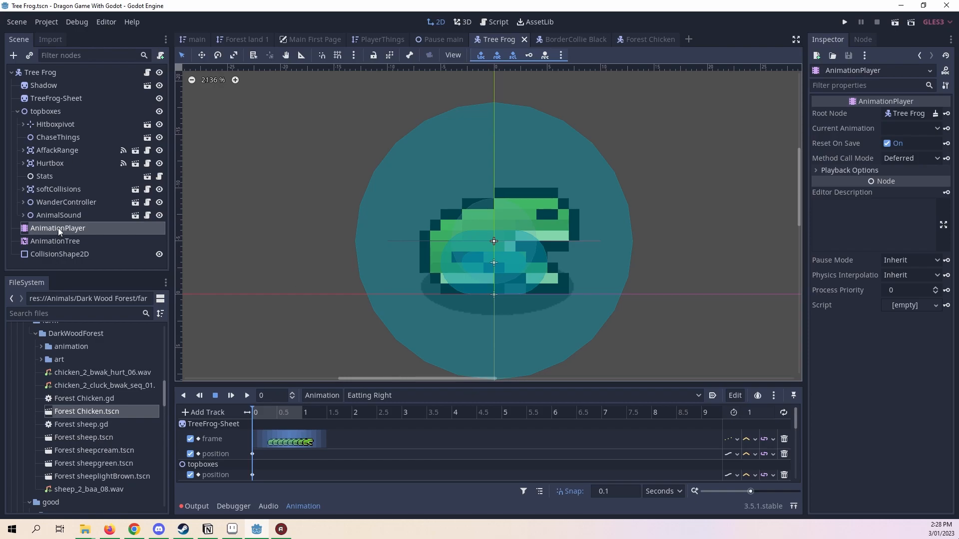
- In the Tree Frog AnimationTree, open the Idle blend space and add the Idle Left animation at x -1, y 0
{"action": "left_click", "coordinate": [68, 240]}
{"action": "double_click", "coordinate": [346, 407]}
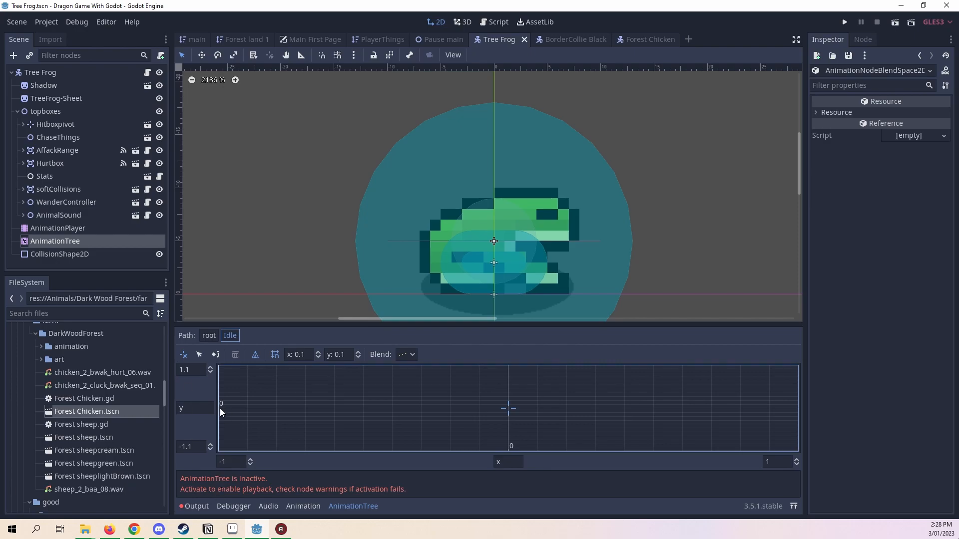
{"action": "right_click", "coordinate": [220, 408]}
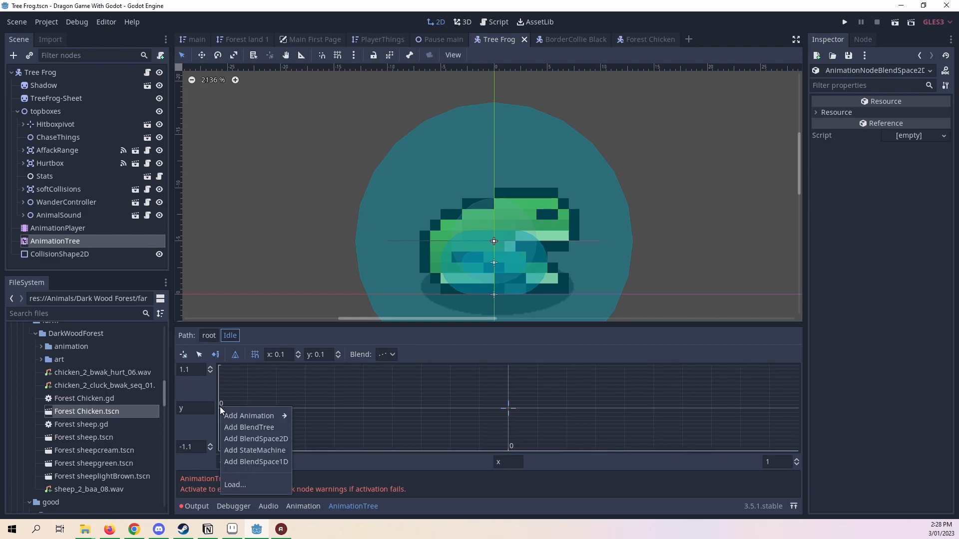
{"action": "mouse_move", "coordinate": [272, 415]}
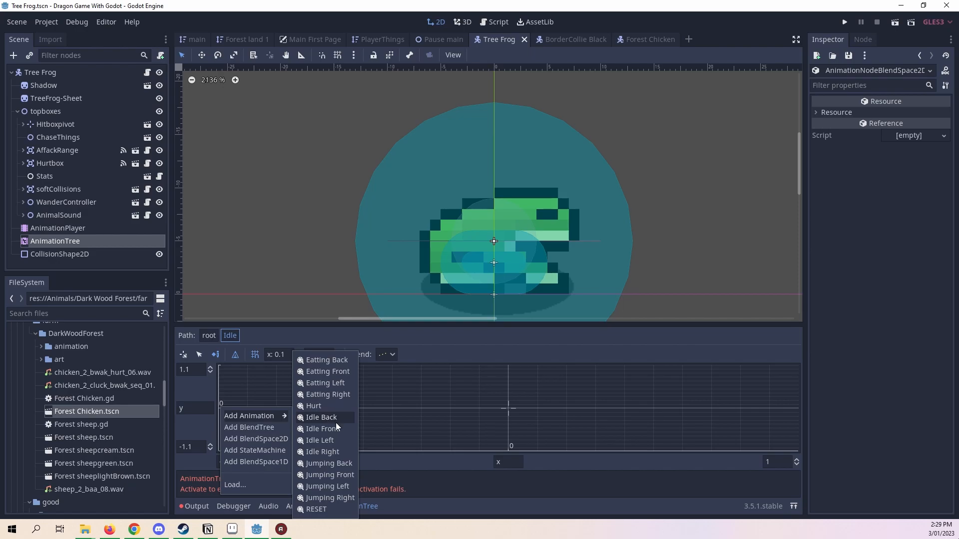
{"action": "left_click", "coordinate": [326, 439]}
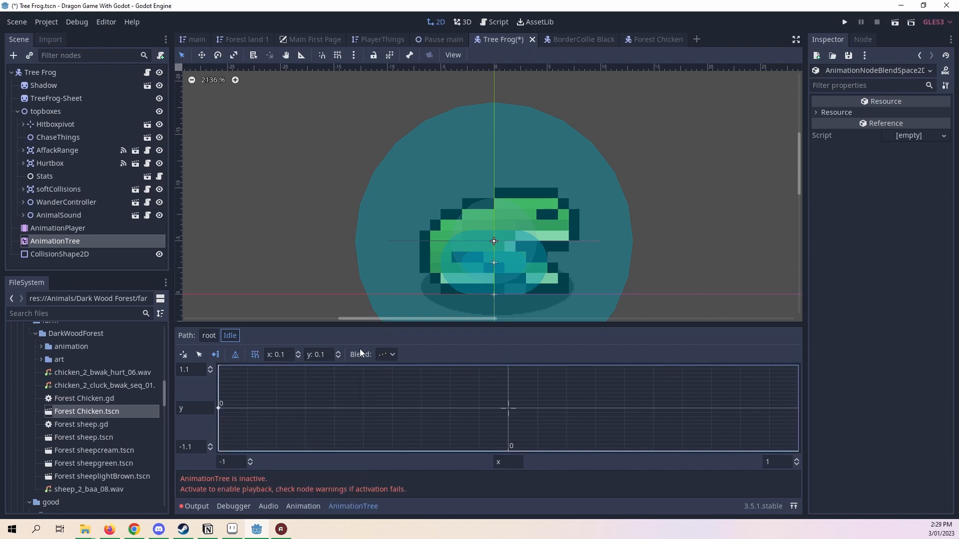
- Add the front animation at x 0 on the upper edge of the Idle blend space
{"action": "right_click", "coordinate": [507, 368]}
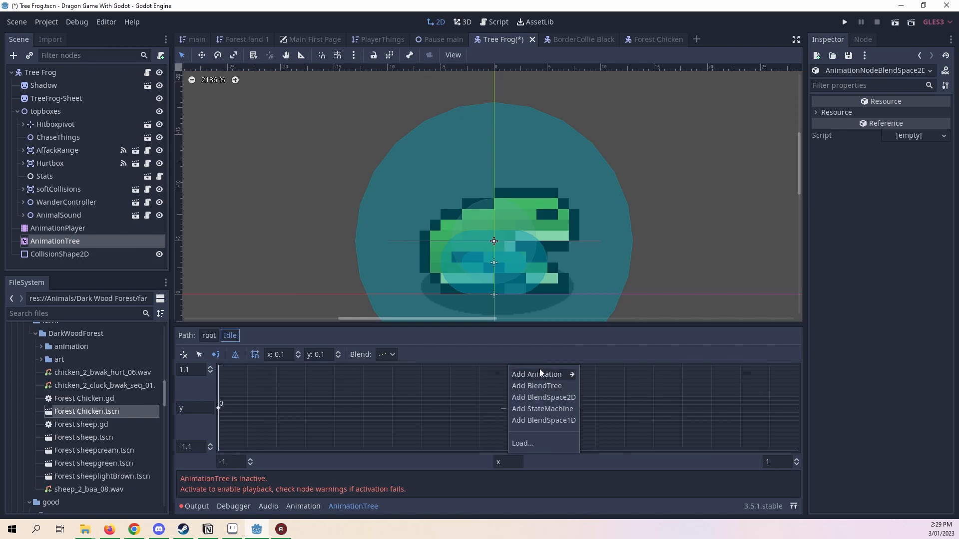
{"action": "mouse_move", "coordinate": [521, 375]}
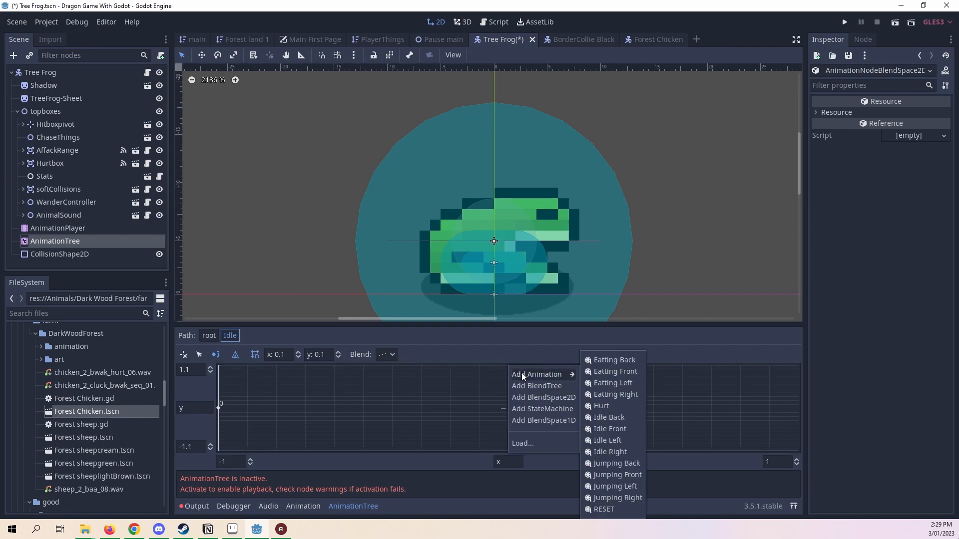
{"action": "left_click", "coordinate": [599, 374]}
- Check which animation the Forest Chicken's Idle blend space uses at its upper point, x 0, y 1
{"action": "right_click", "coordinate": [508, 447]}
{"action": "left_click", "coordinate": [652, 36]}
{"action": "left_click", "coordinate": [652, 39]}
{"action": "scroll", "coordinate": [45, 215], "scroll_direction": "down", "scroll_amount": 1}
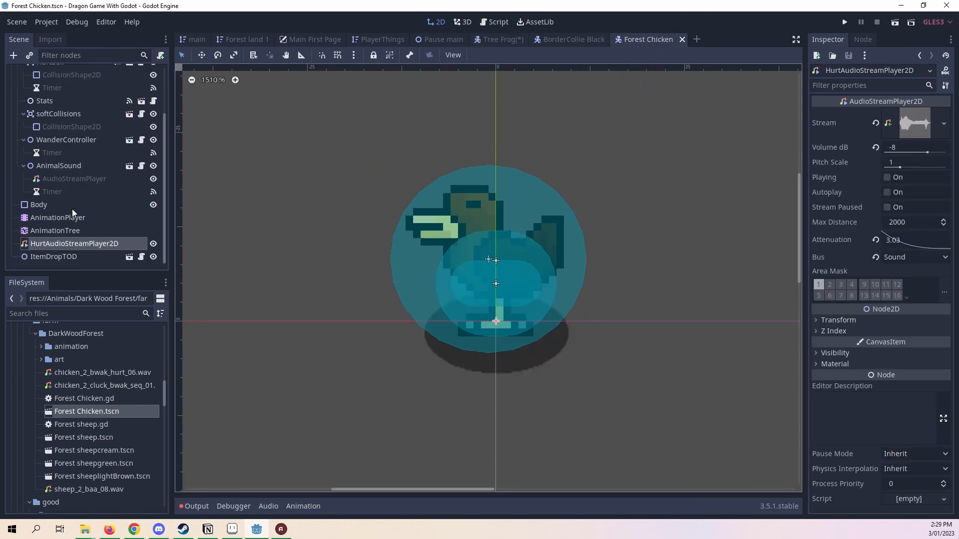
{"action": "left_click", "coordinate": [72, 207]}
{"action": "left_click", "coordinate": [72, 218]}
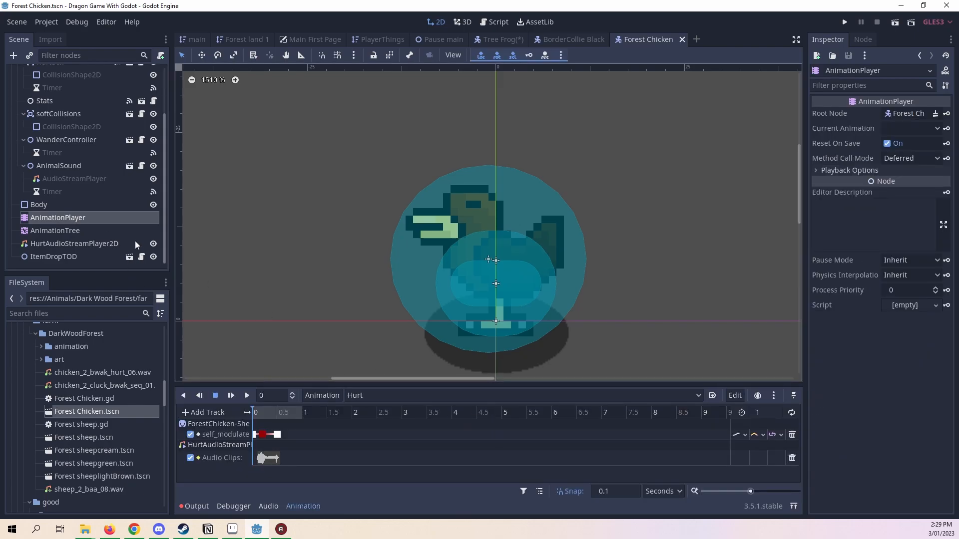
{"action": "left_click", "coordinate": [92, 232]}
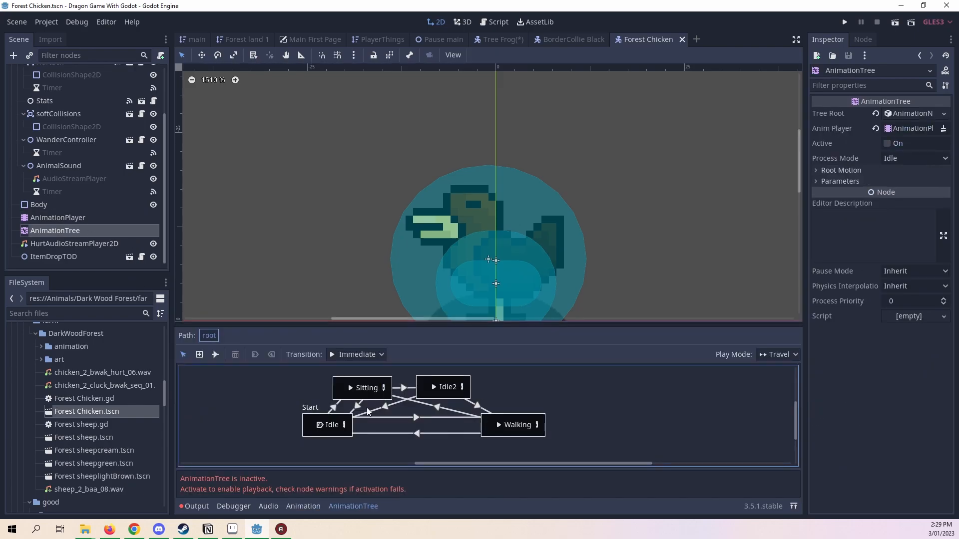
{"action": "left_click", "coordinate": [344, 425]}
{"action": "right_click", "coordinate": [509, 369]}
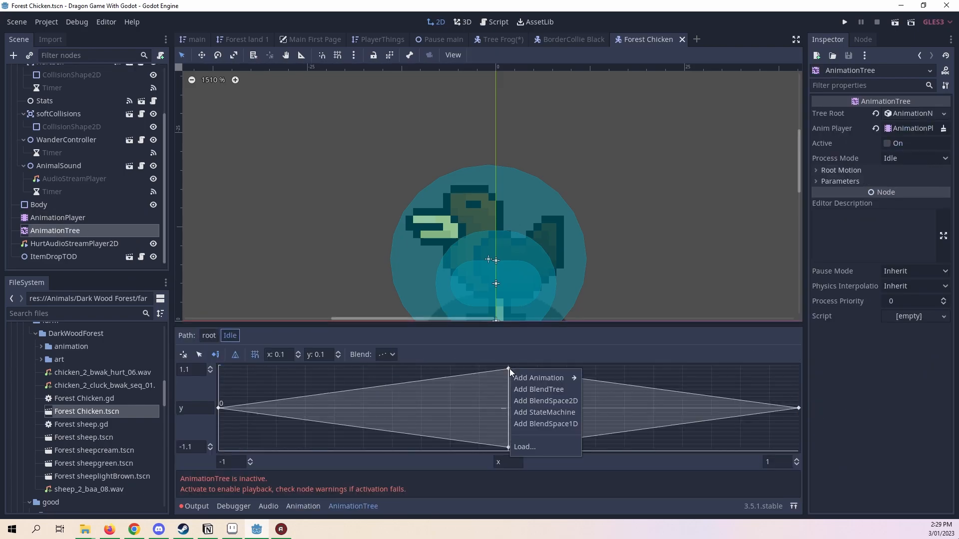
{"action": "left_click", "coordinate": [427, 348]}
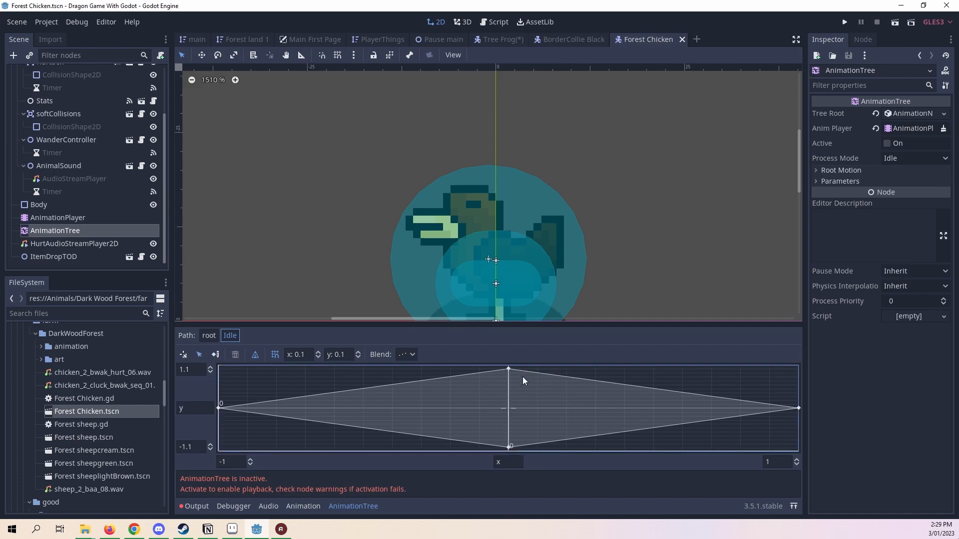
{"action": "left_click", "coordinate": [509, 370]}
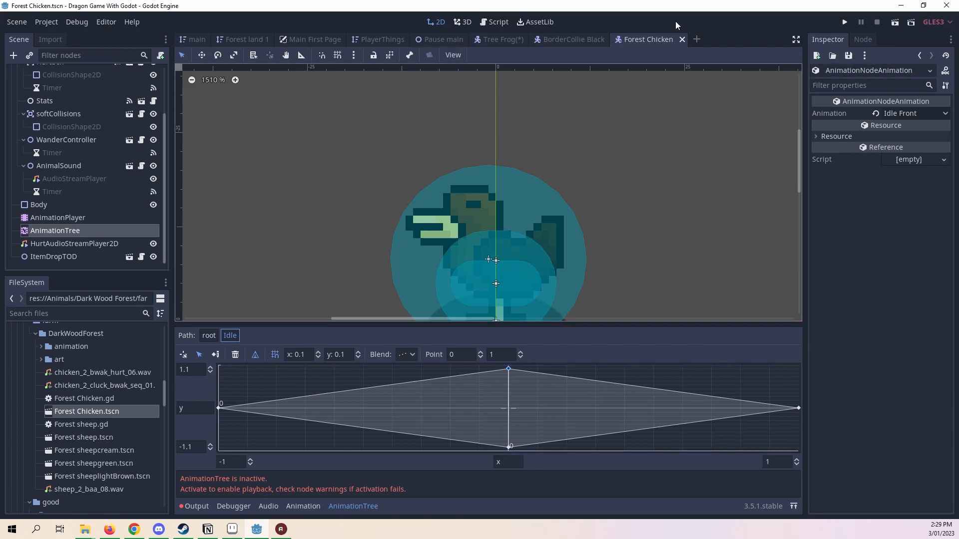
- Return to the Tree Frog's Idle blend space and add Idle Back at x 0 on its lower edge
{"action": "left_click", "coordinate": [504, 36]}
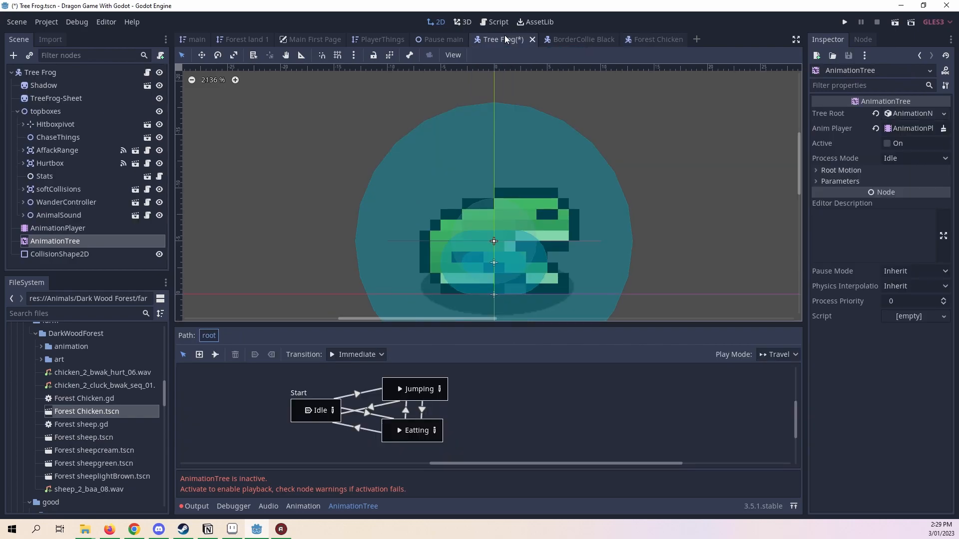
{"action": "left_click", "coordinate": [331, 409]}
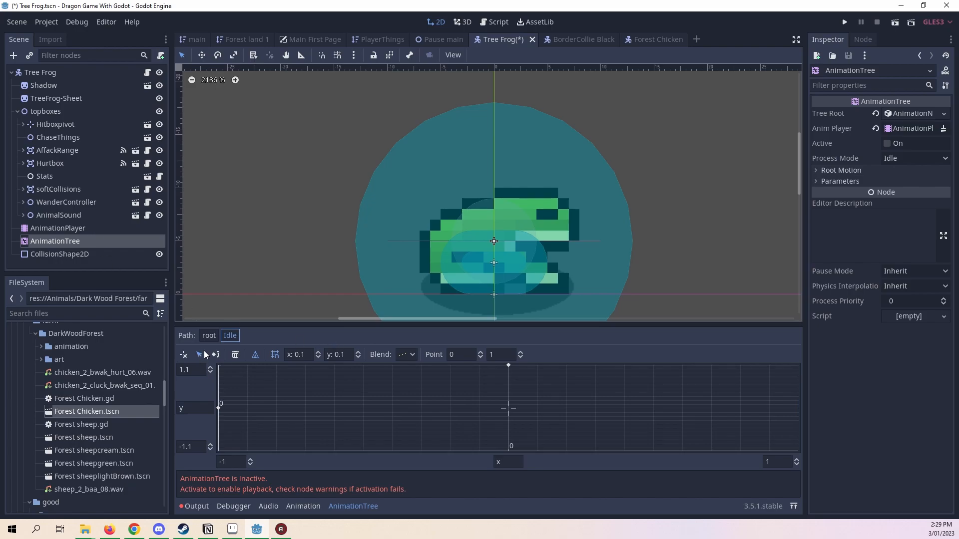
{"action": "left_click", "coordinate": [249, 372]}
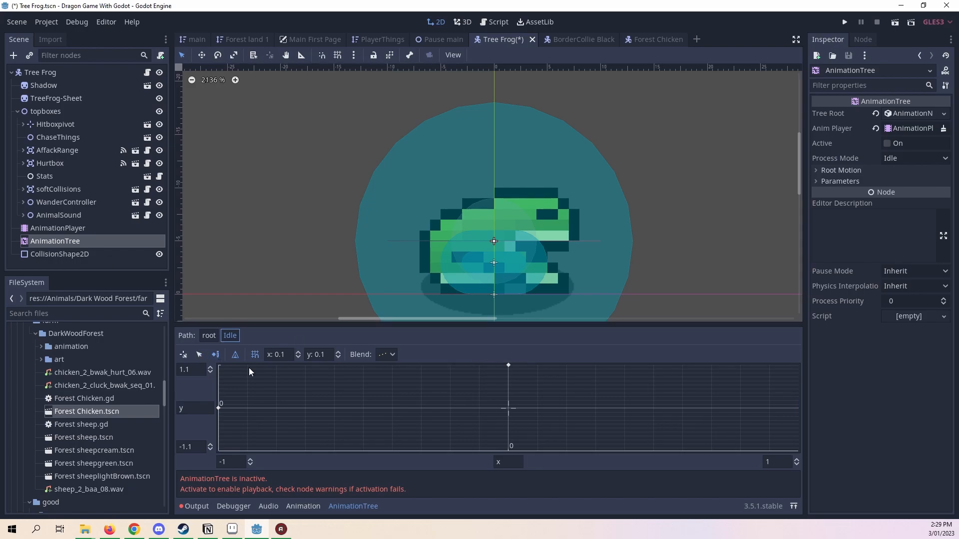
{"action": "right_click", "coordinate": [509, 450]}
{"action": "mouse_move", "coordinate": [527, 439]}
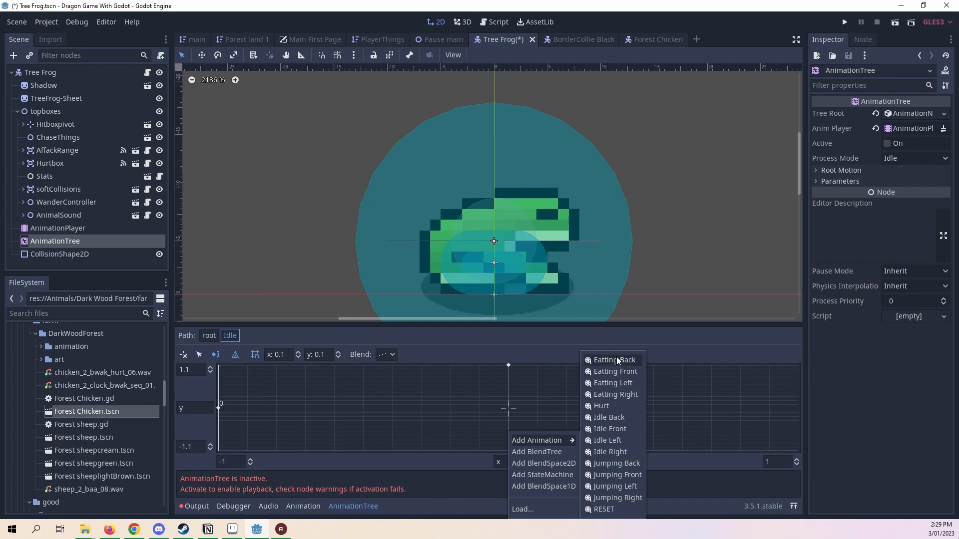
{"action": "left_click", "coordinate": [607, 421]}
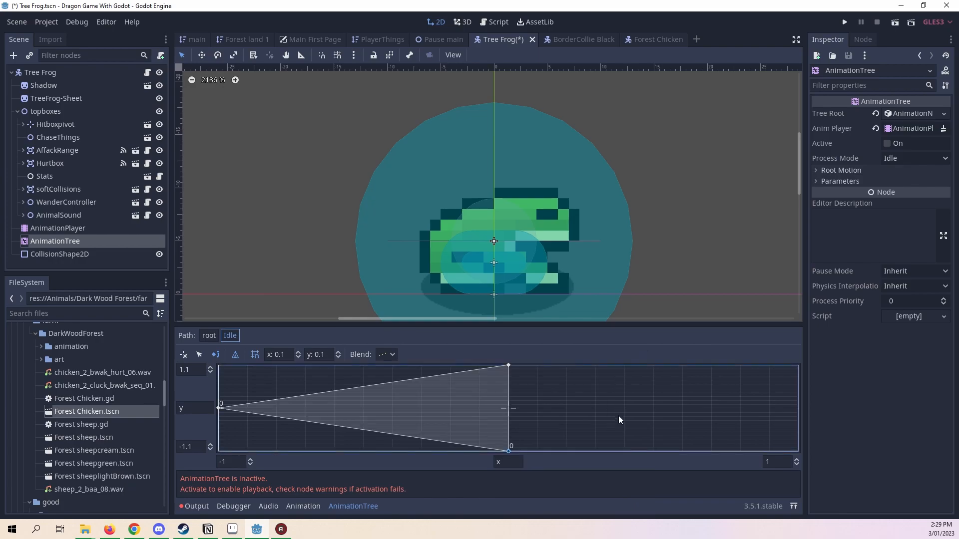
- Add the Idle Right animation at x 1, y 0 in the Idle blend space
{"action": "right_click", "coordinate": [797, 407]}
{"action": "mouse_move", "coordinate": [807, 417]}
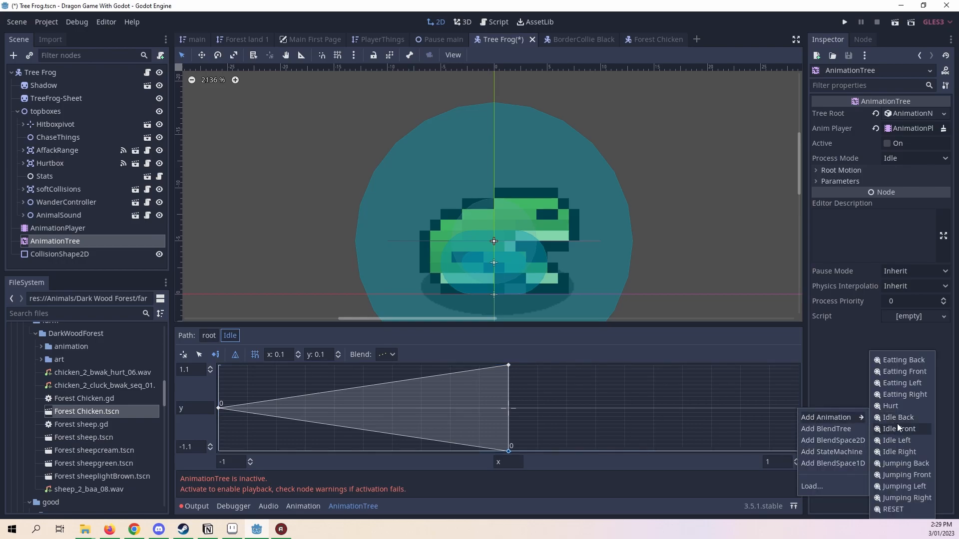
{"action": "left_click", "coordinate": [882, 453]}
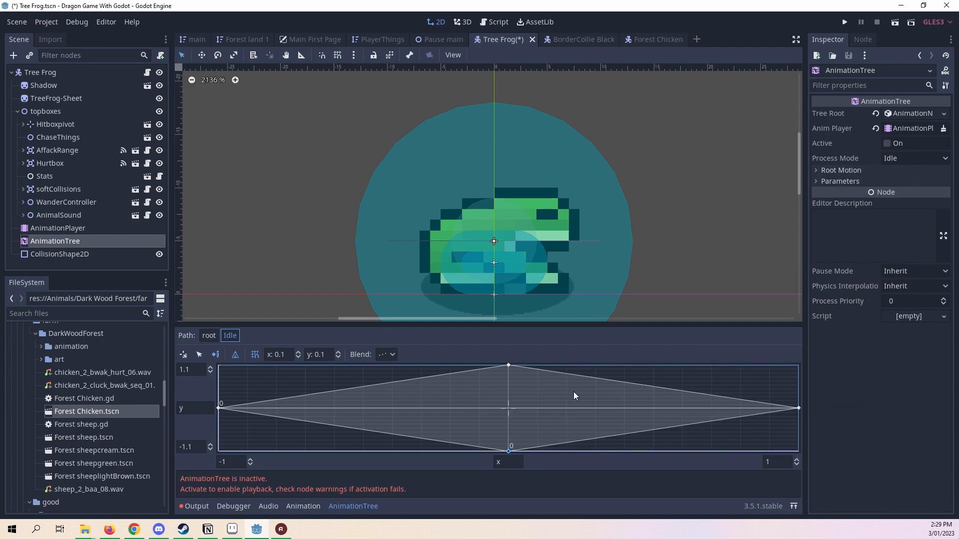
- Open the Jumping blend space, set its blend mode to discrete and its y range to -1.1 through 1.1
{"action": "left_click", "coordinate": [208, 335]}
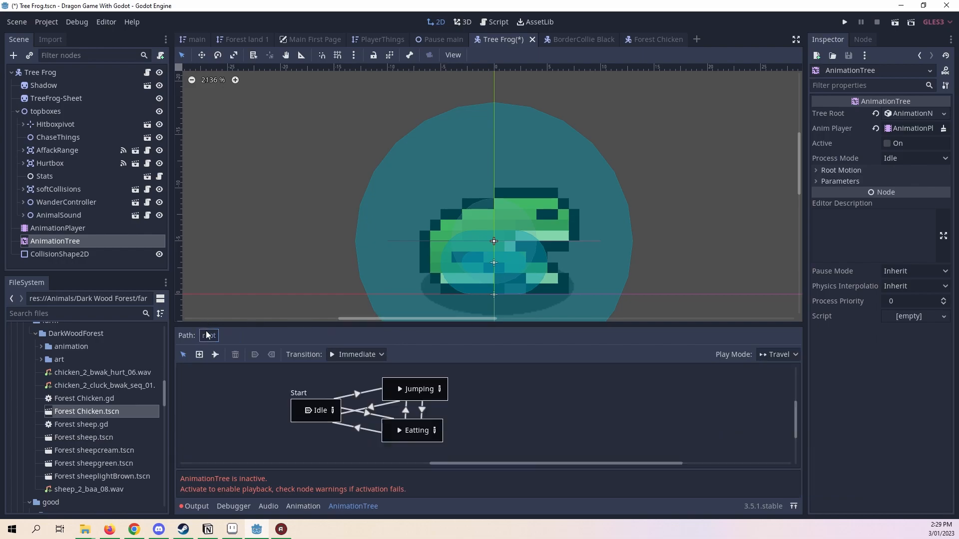
{"action": "left_click", "coordinate": [443, 389]}
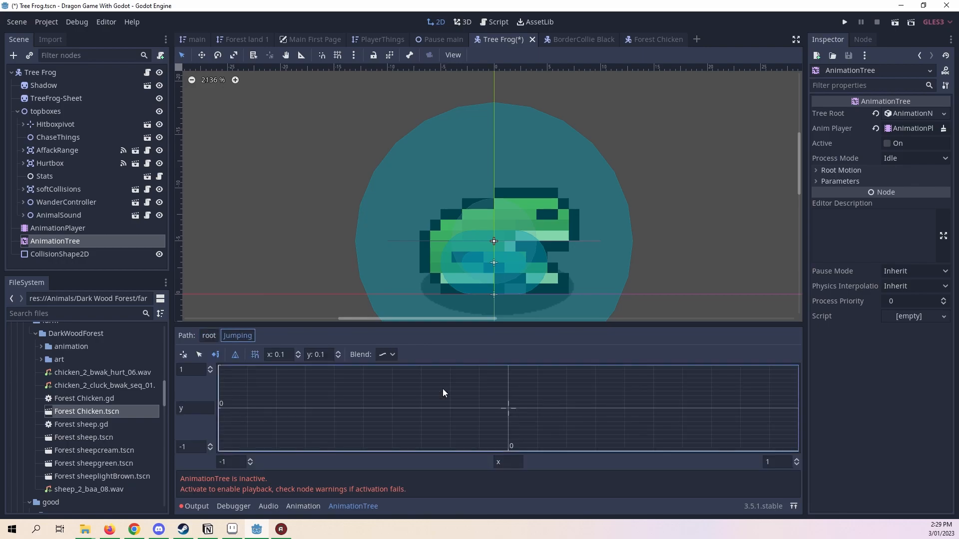
{"action": "left_click", "coordinate": [387, 354]}
{"action": "left_click", "coordinate": [388, 389]}
{"action": "left_click", "coordinate": [195, 369]}
{"action": "type", "text": ".1"}
{"action": "left_click", "coordinate": [204, 446]}
{"action": "type", "text": ".1"}
- Add the Jumping Left animation at x -1, y 0 in the Jumping blend space
{"action": "left_click", "coordinate": [218, 411]}
{"action": "right_click", "coordinate": [218, 408]}
{"action": "mouse_move", "coordinate": [229, 417]}
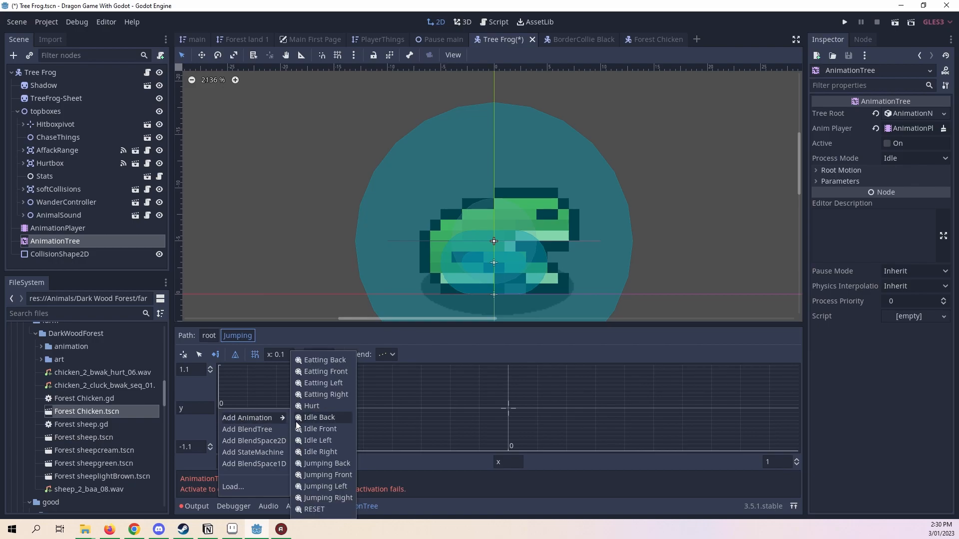
{"action": "left_click", "coordinate": [342, 486]}
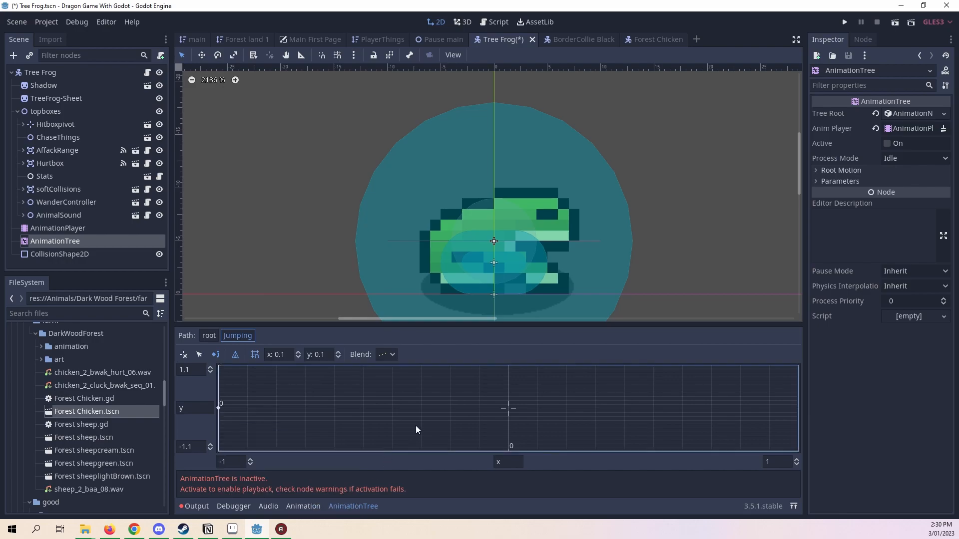
- Add Jumping Front on the upper edge and Jumping Back on the lower edge of the Jumping blend space at x 0
{"action": "right_click", "coordinate": [507, 368]}
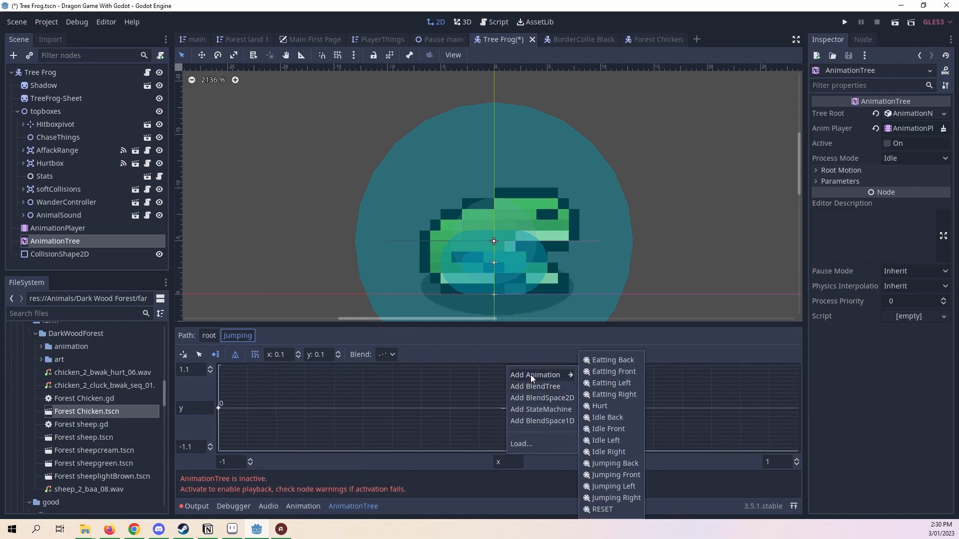
{"action": "mouse_move", "coordinate": [568, 375]}
{"action": "left_click", "coordinate": [607, 475]}
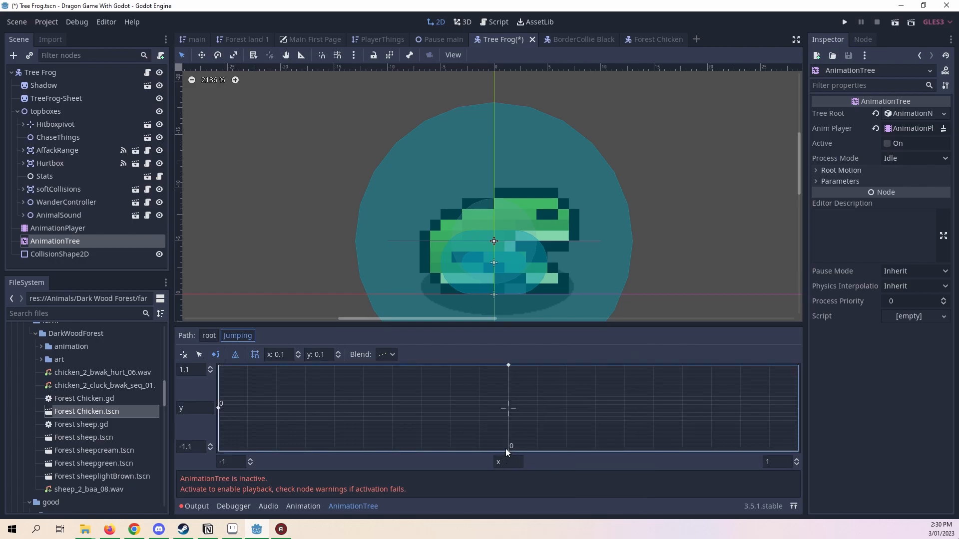
{"action": "right_click", "coordinate": [507, 451]}
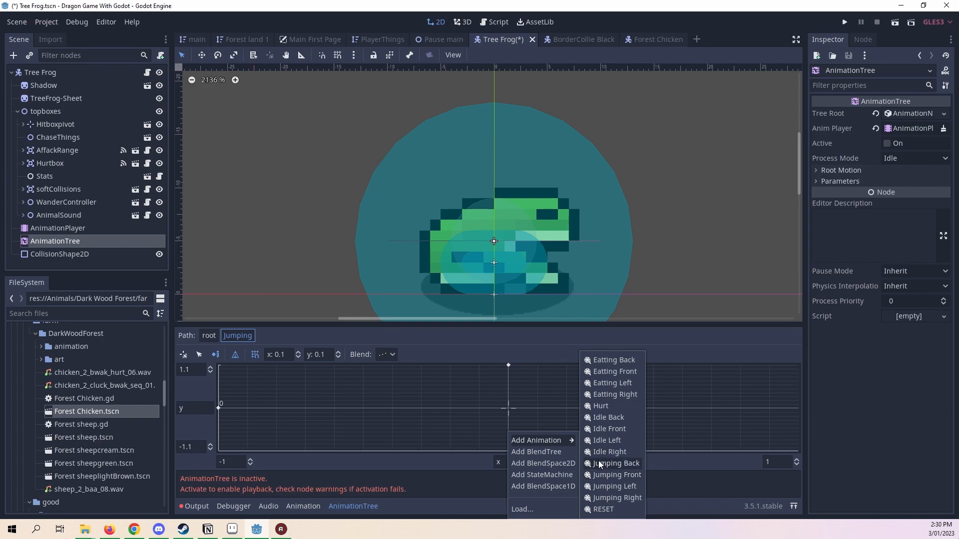
{"action": "left_click", "coordinate": [602, 475]}
- Add the Jumping Right animation at x 1, y 0 in the Jumping blend space
{"action": "right_click", "coordinate": [797, 408]}
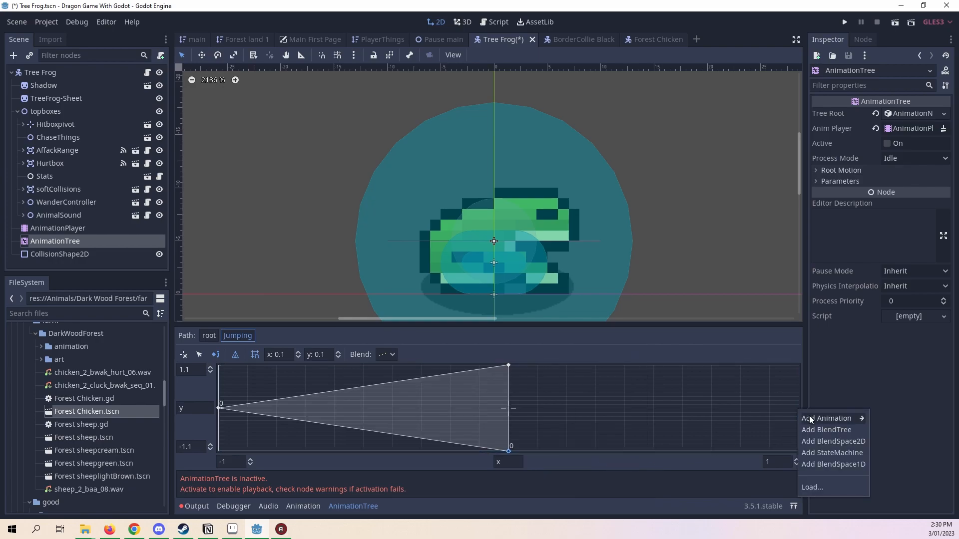
{"action": "mouse_move", "coordinate": [861, 421]}
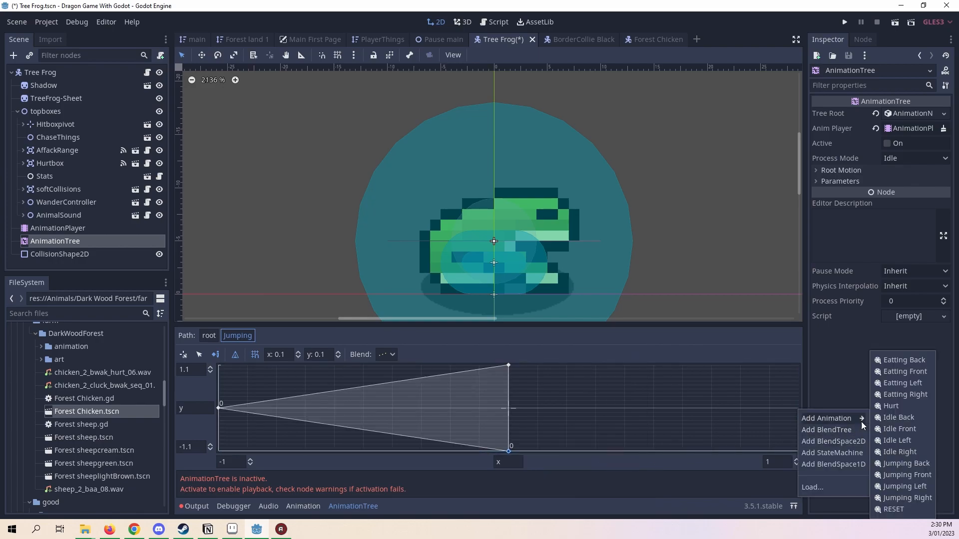
{"action": "left_click", "coordinate": [897, 496]}
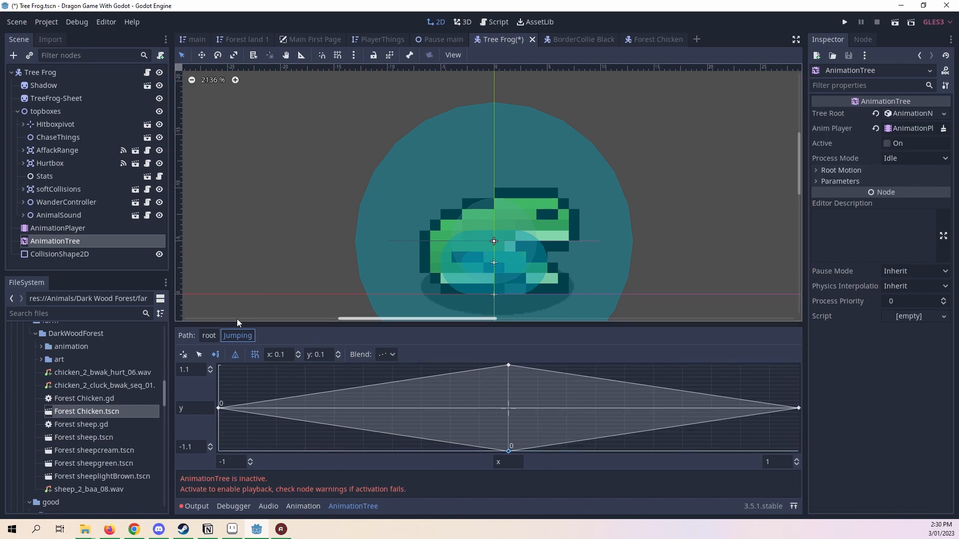
- Open the Eatting blend space and set its y range to -1.1 through 1.1 and its blend mode to discrete
{"action": "left_click", "coordinate": [209, 335]}
{"action": "left_click", "coordinate": [438, 431]}
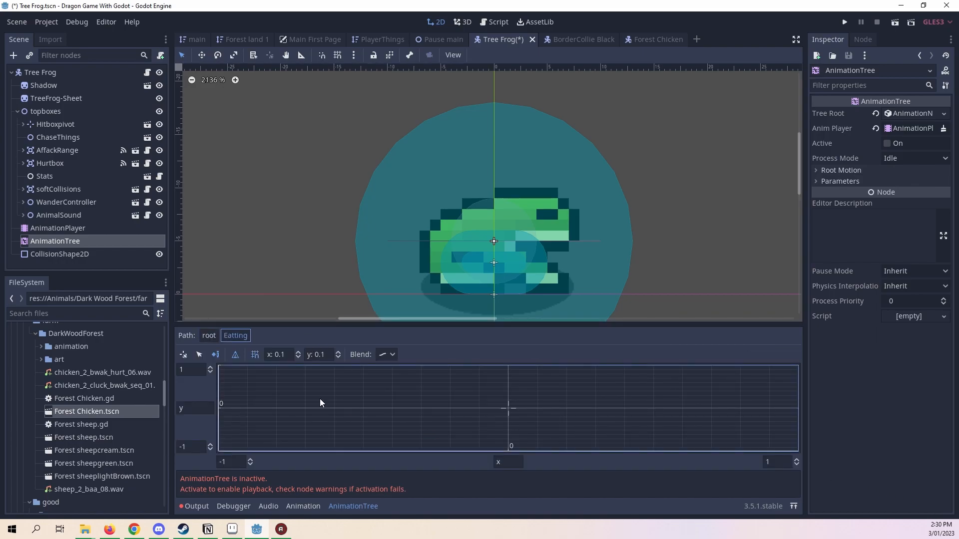
{"action": "left_click", "coordinate": [196, 370]}
{"action": "left_click", "coordinate": [182, 372]}
{"action": "type", "text": "-"}
{"action": "left_click", "coordinate": [204, 443]}
{"action": "type", "text": ".1"}
{"action": "left_click", "coordinate": [313, 412]}
{"action": "left_click", "coordinate": [389, 355]}
{"action": "left_click", "coordinate": [393, 382]}
- Add the Eatting Left animation at x -1, y 0 in the Eatting blend space
{"action": "right_click", "coordinate": [219, 408]}
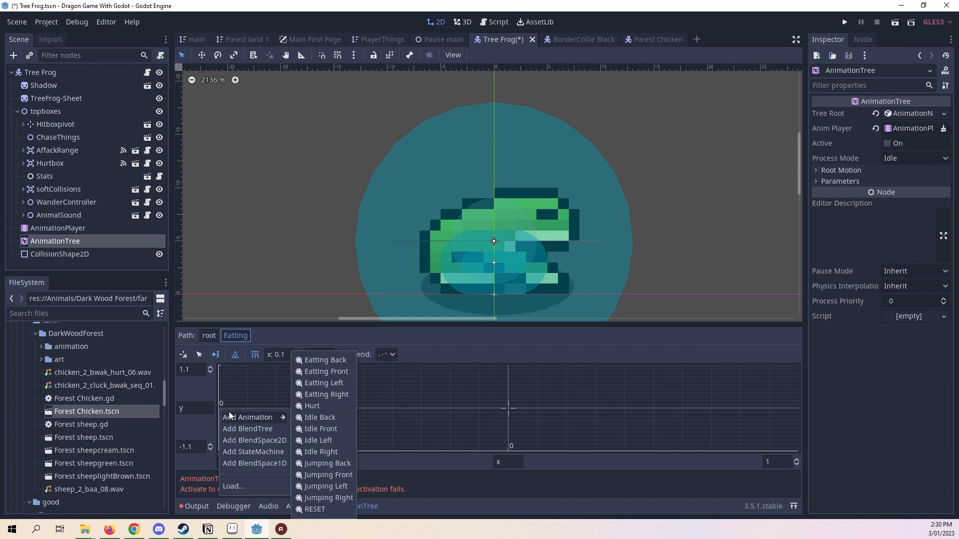
{"action": "mouse_move", "coordinate": [249, 417]}
{"action": "left_click", "coordinate": [310, 384]}
- Add Eatting Front on the upper edge at x 0 and Eatting Right at x 1, y 0 in the Eatting blend space
{"action": "right_click", "coordinate": [504, 366]}
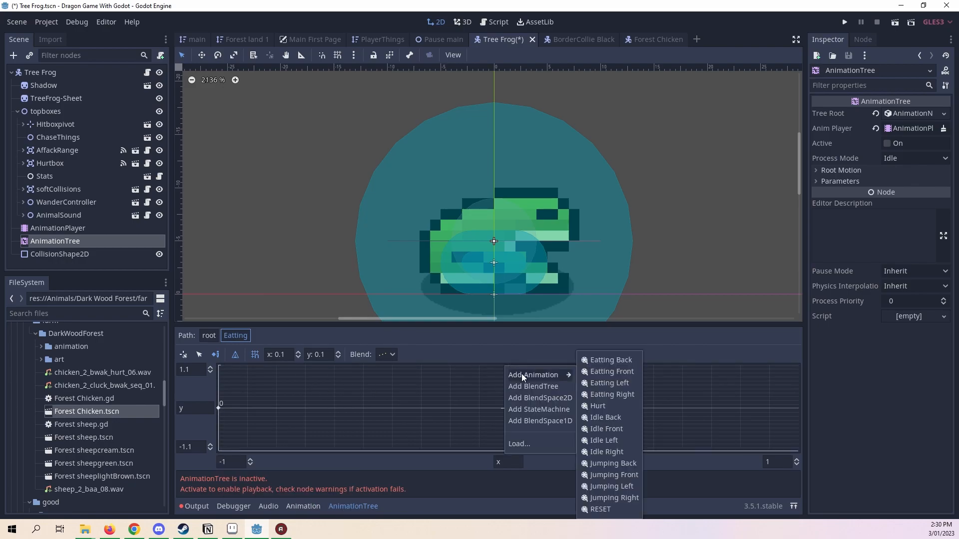
{"action": "mouse_move", "coordinate": [542, 373]}
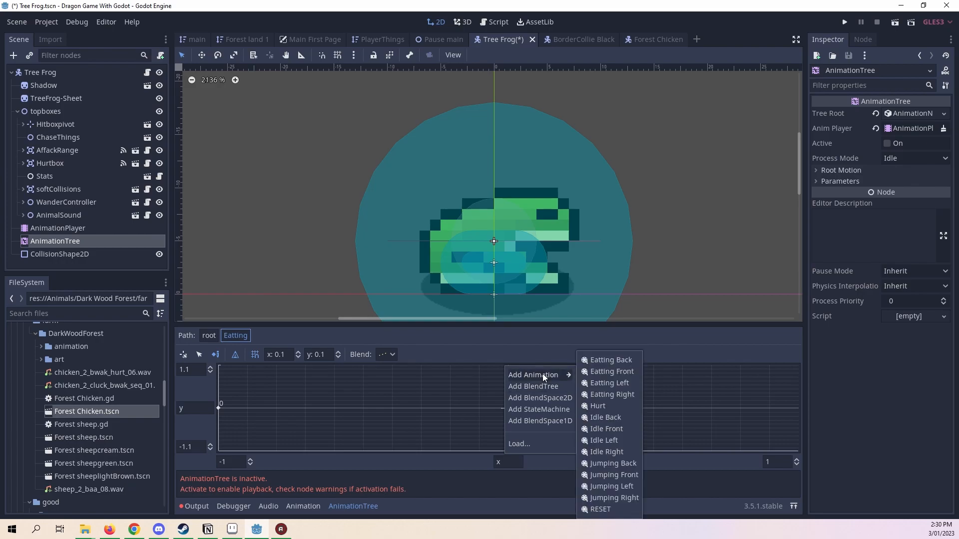
{"action": "left_click", "coordinate": [600, 373]}
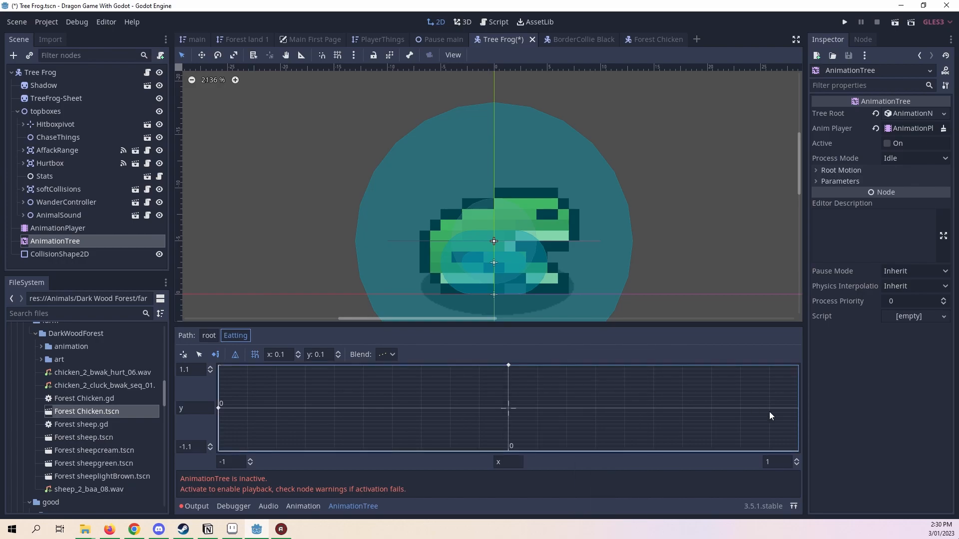
{"action": "right_click", "coordinate": [801, 410]}
{"action": "mouse_move", "coordinate": [829, 417]}
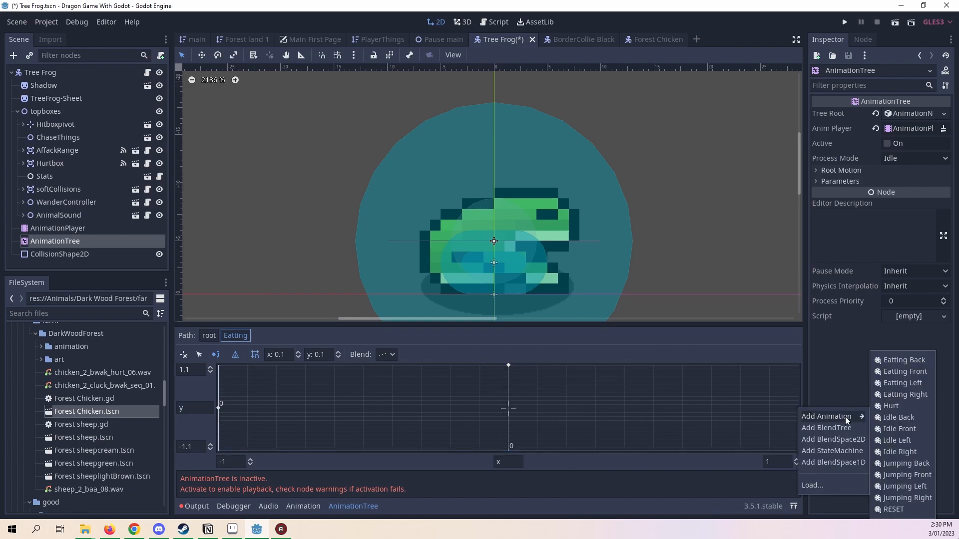
{"action": "left_click", "coordinate": [905, 395]}
- Add the Eatting Back animation on the lower edge at x 0 in the Eatting blend space and save the scene
{"action": "right_click", "coordinate": [507, 450]}
{"action": "mouse_move", "coordinate": [530, 439]}
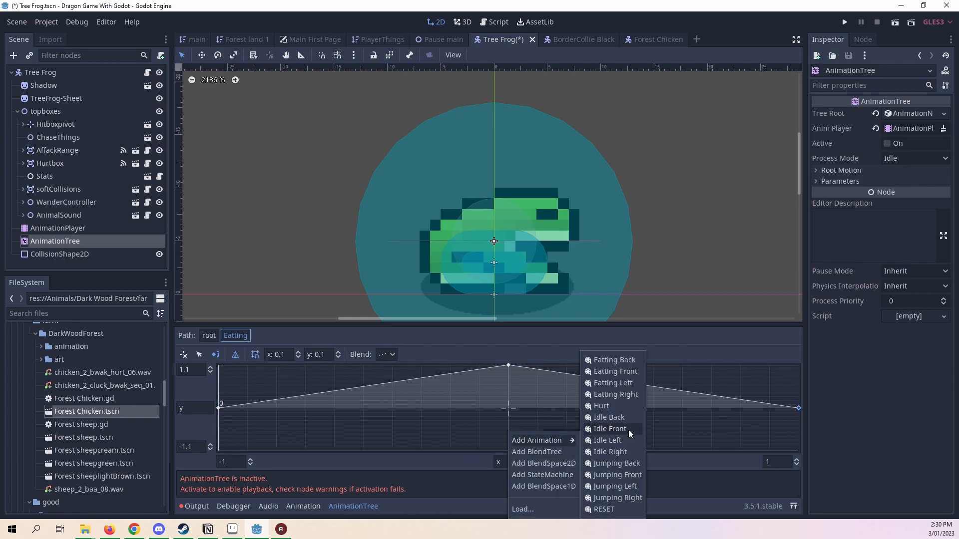
{"action": "left_click", "coordinate": [613, 364]}
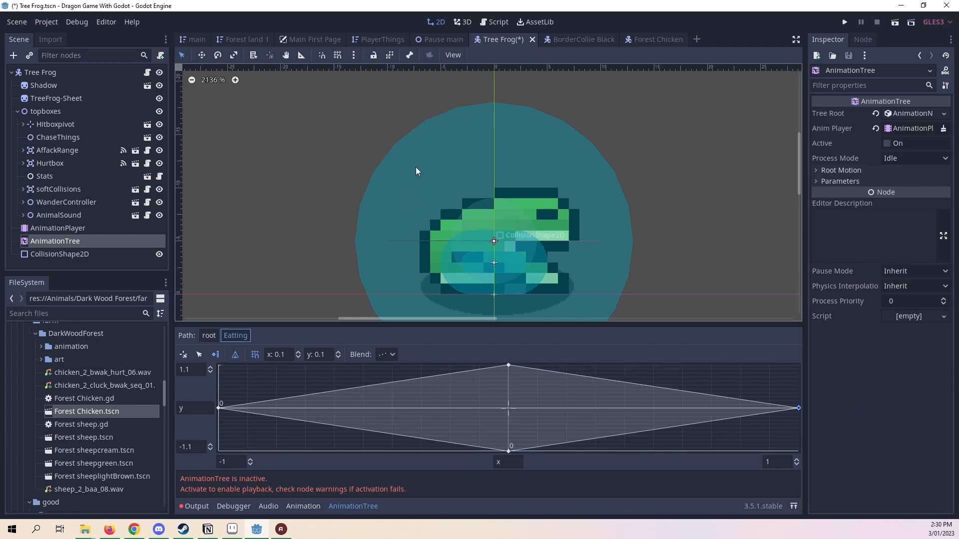
{"action": "right_click", "coordinate": [507, 40]}
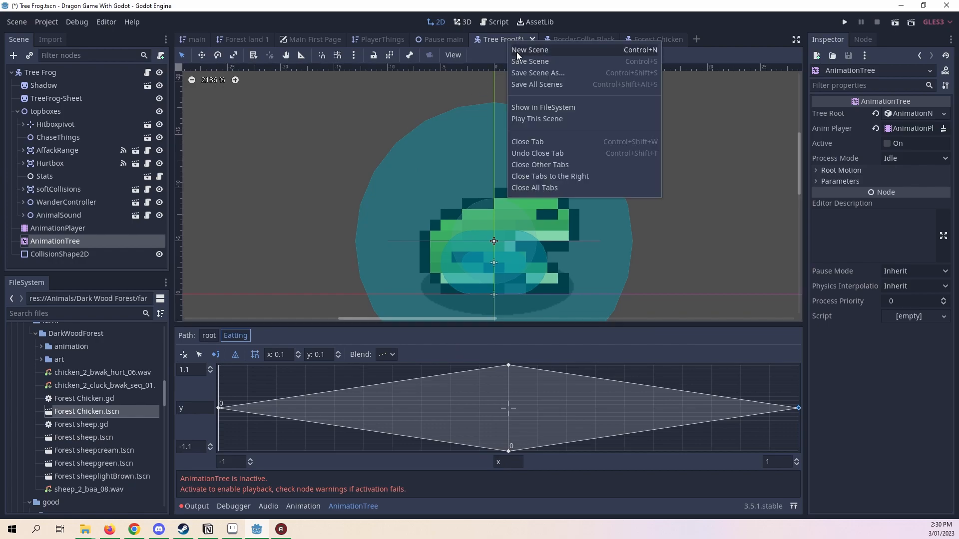
{"action": "left_click", "coordinate": [523, 58]}
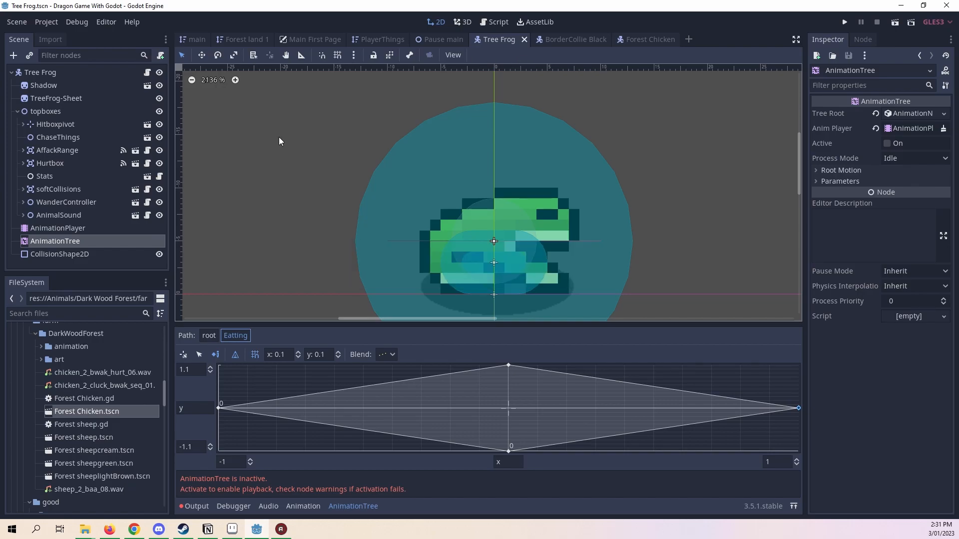
- Open the Tree Frog script and examine its Wander_state, Idle_state, Move, Eatting_state and Change_State functions
{"action": "left_click", "coordinate": [338, 506]}
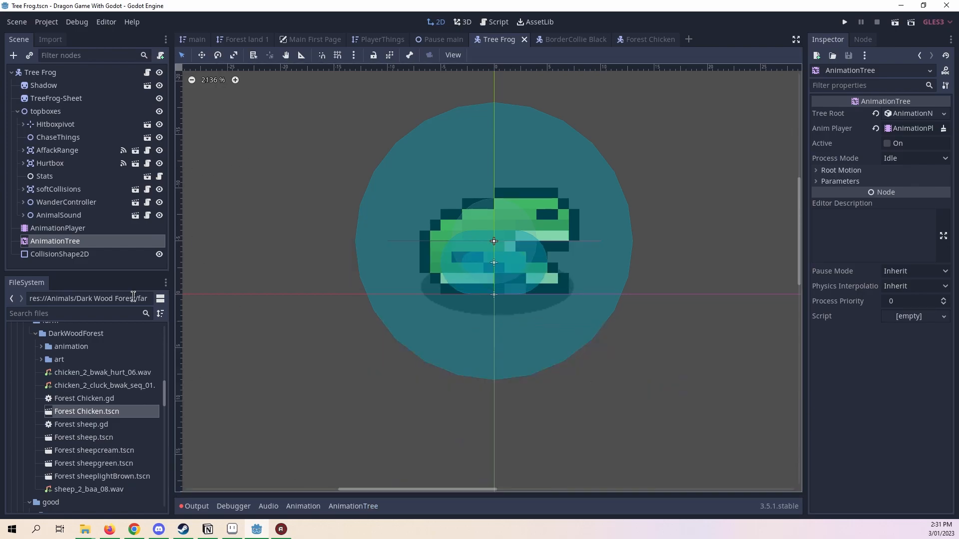
{"action": "left_click", "coordinate": [87, 229]}
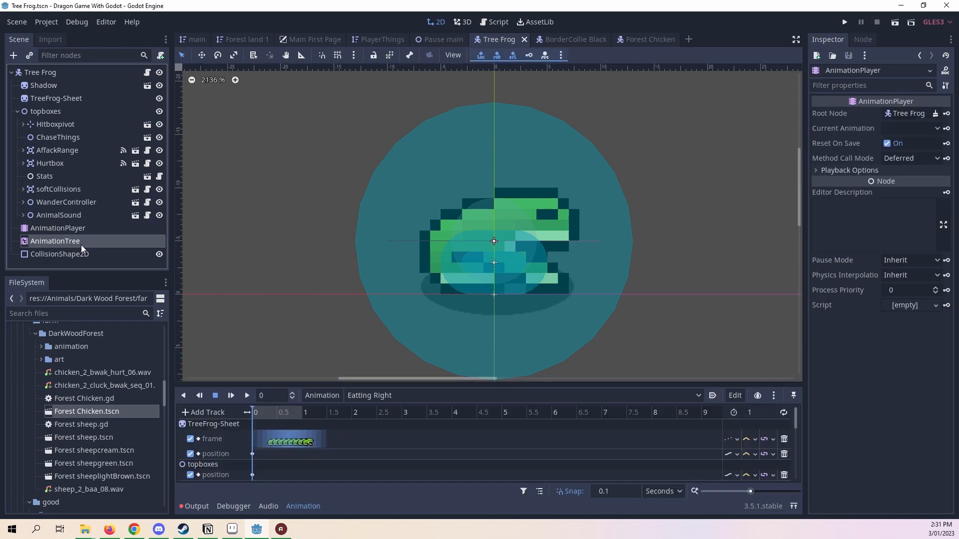
{"action": "left_click", "coordinate": [81, 242]}
{"action": "left_click", "coordinate": [151, 72]}
{"action": "scroll", "coordinate": [492, 264], "scroll_direction": "up", "scroll_amount": 8}
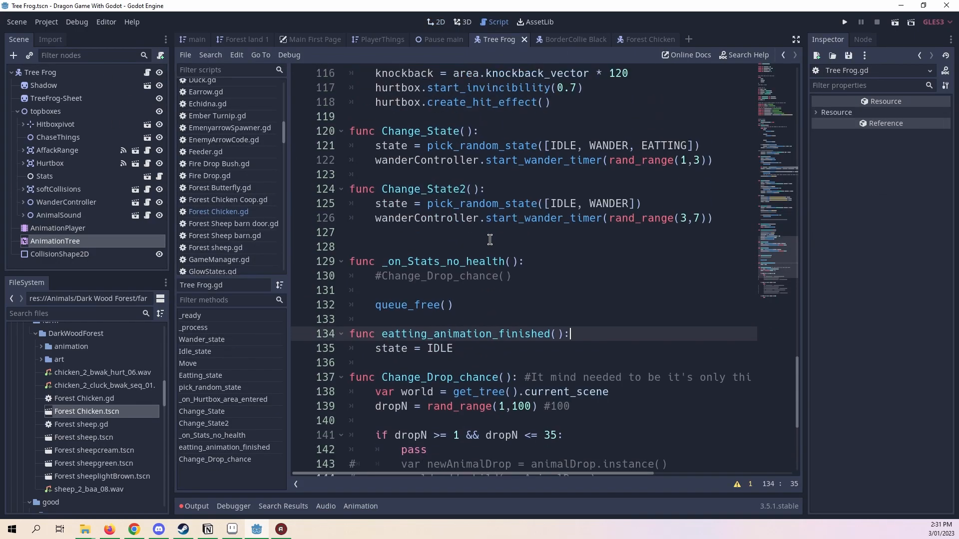
{"action": "scroll", "coordinate": [497, 254], "scroll_direction": "up", "scroll_amount": 4}
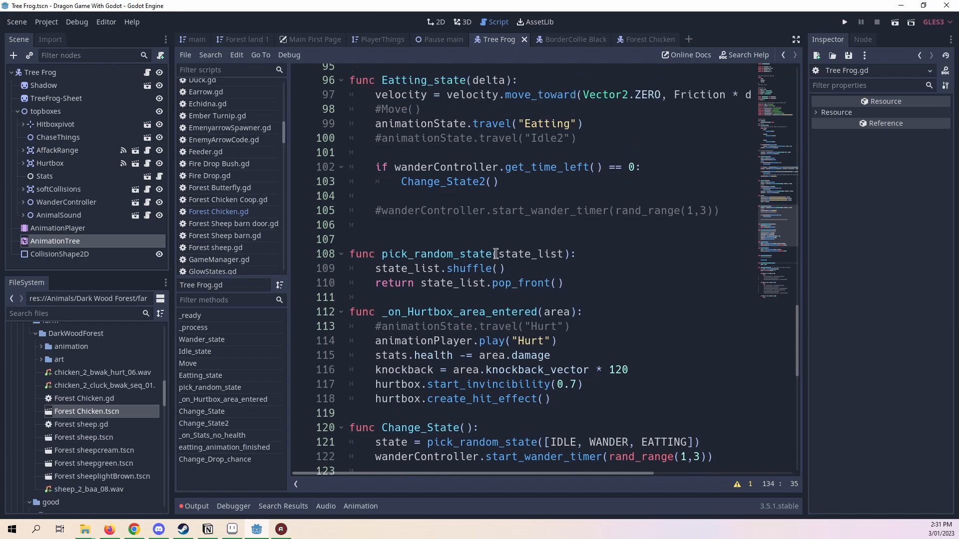
{"action": "scroll", "coordinate": [513, 303], "scroll_direction": "up", "scroll_amount": 4}
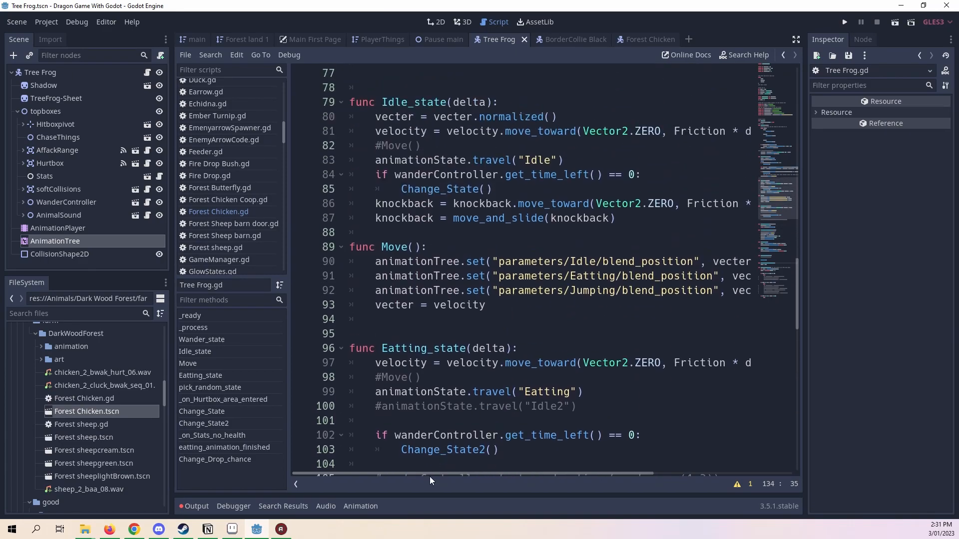
{"action": "left_click_drag", "start_coordinate": [436, 474], "coordinate": [590, 485]}
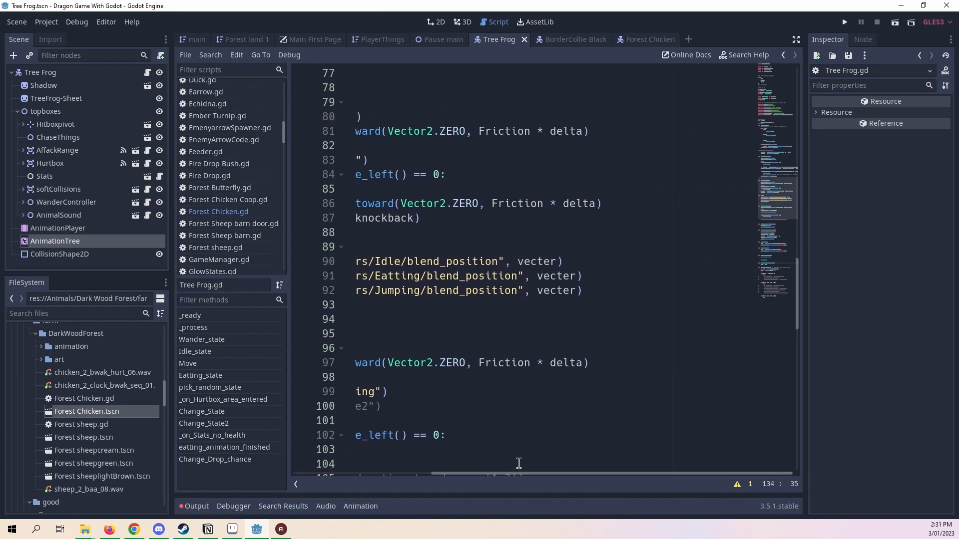
{"action": "left_click_drag", "start_coordinate": [517, 475], "coordinate": [314, 449]}
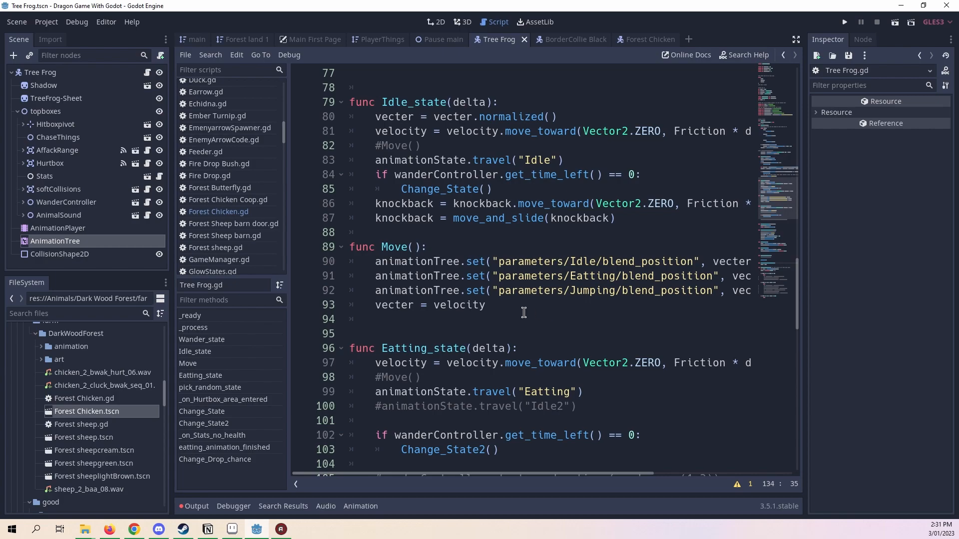
{"action": "scroll", "coordinate": [471, 190], "scroll_direction": "up", "scroll_amount": 2}
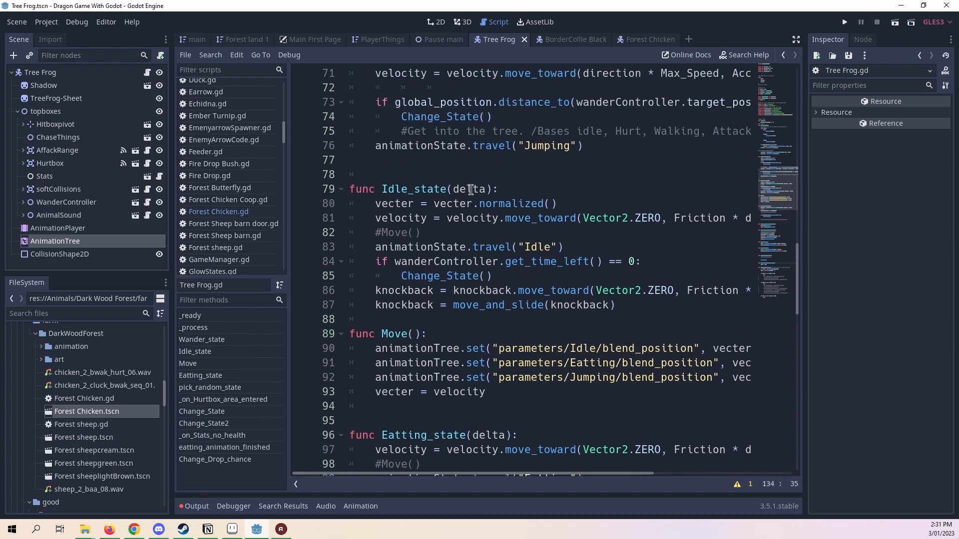
{"action": "scroll", "coordinate": [471, 190], "scroll_direction": "up", "scroll_amount": 2}
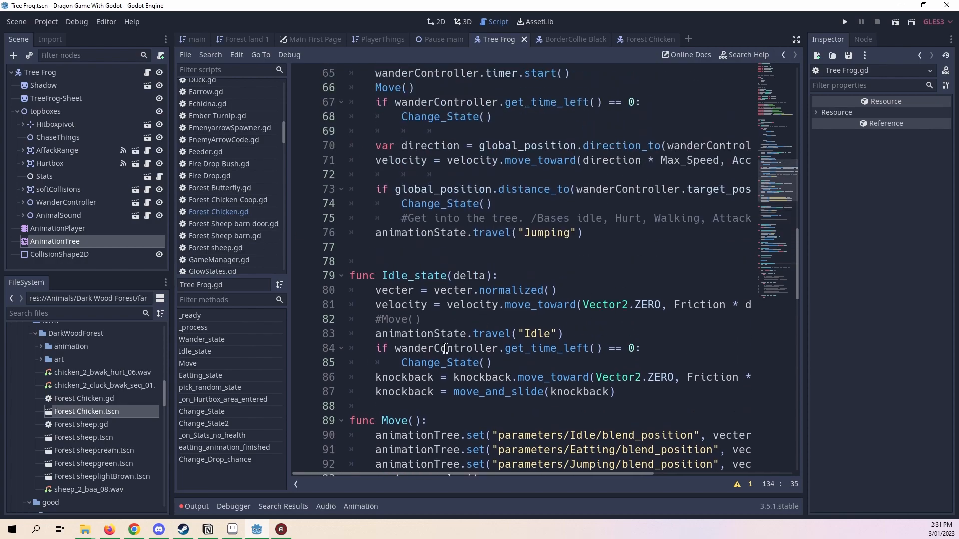
{"action": "scroll", "coordinate": [425, 199], "scroll_direction": "up", "scroll_amount": 2}
{"action": "scroll", "coordinate": [425, 200], "scroll_direction": "up", "scroll_amount": 1}
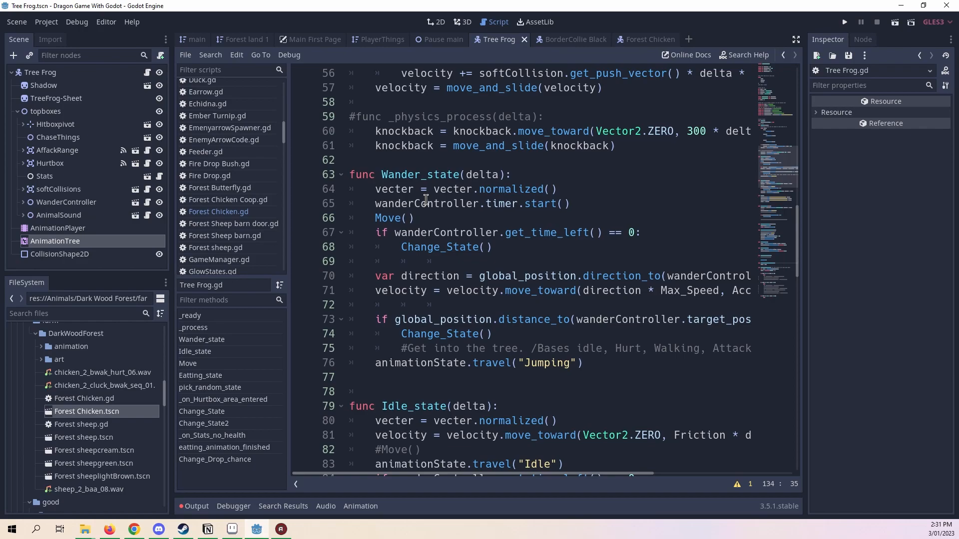
{"action": "scroll", "coordinate": [424, 200], "scroll_direction": "down", "scroll_amount": 15}
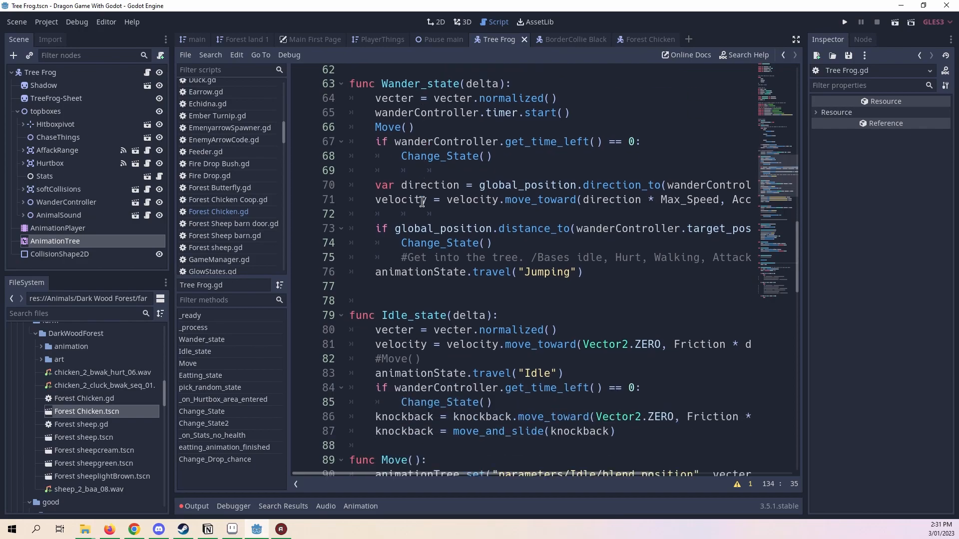
{"action": "scroll", "coordinate": [417, 204], "scroll_direction": "down", "scroll_amount": 7}
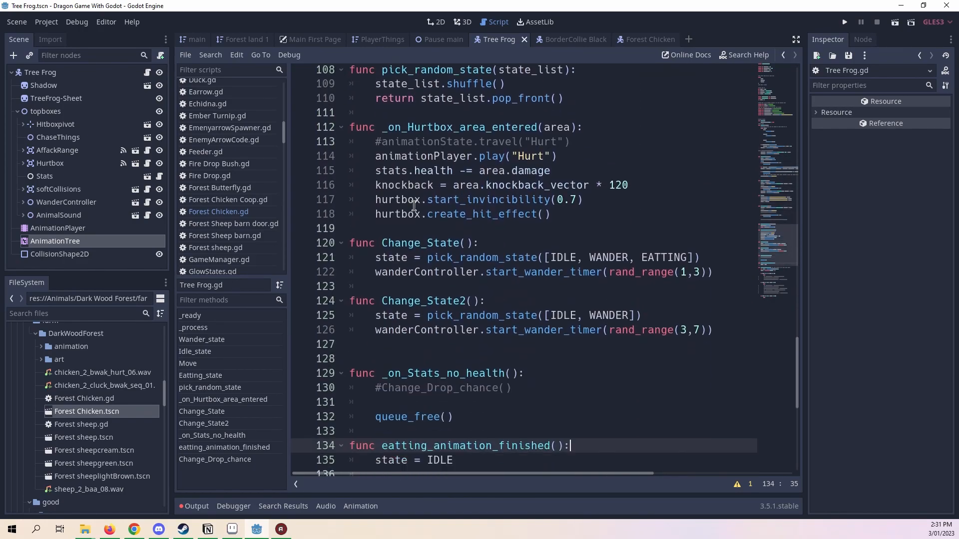
- Replace the body of eatting_animation_finished() with the Change_State2() call copied from Eatting_state
{"action": "scroll", "coordinate": [424, 279], "scroll_direction": "up", "scroll_amount": 8}
{"action": "scroll", "coordinate": [424, 279], "scroll_direction": "up", "scroll_amount": 3}
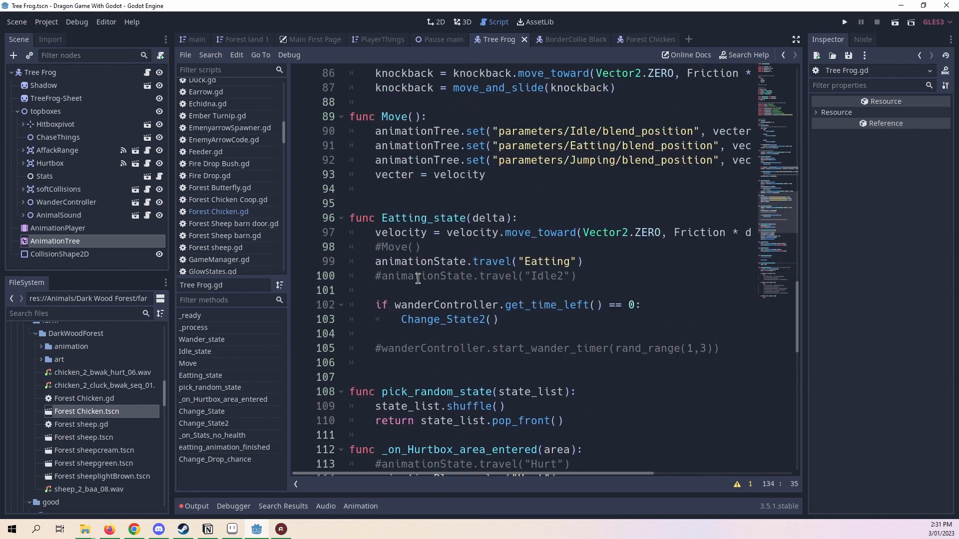
{"action": "left_click_drag", "start_coordinate": [499, 324], "coordinate": [403, 320]}
{"action": "right_click", "coordinate": [415, 323]}
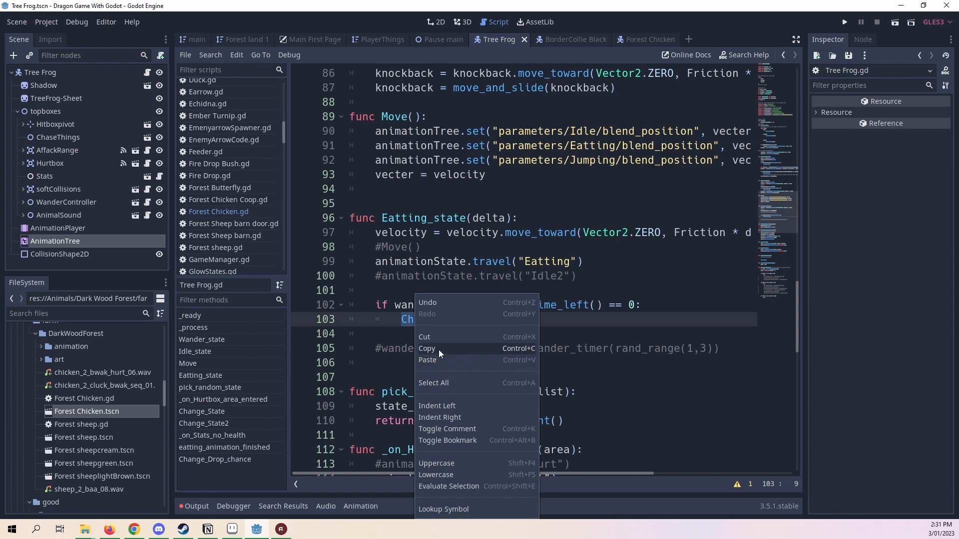
{"action": "left_click", "coordinate": [427, 348]}
{"action": "scroll", "coordinate": [409, 327], "scroll_direction": "down", "scroll_amount": 10}
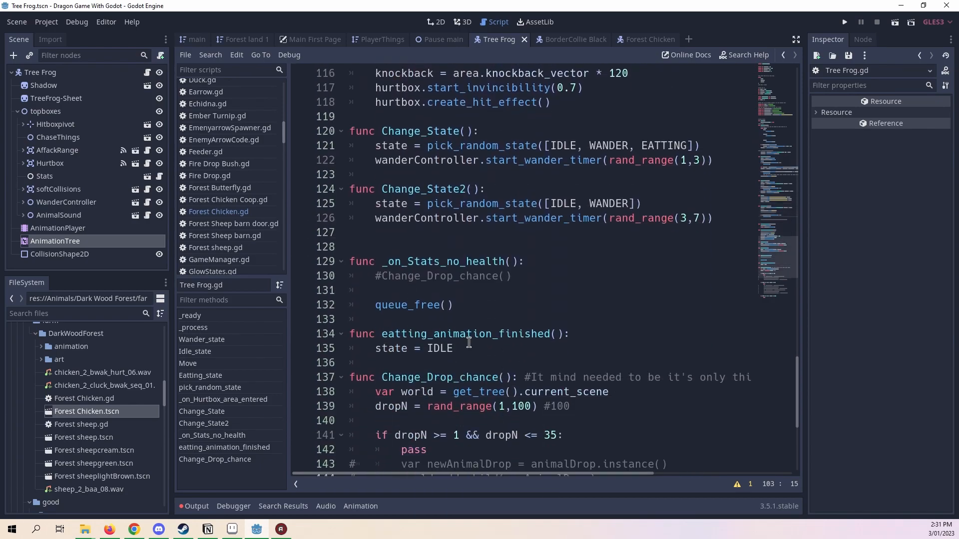
{"action": "left_click_drag", "start_coordinate": [467, 346], "coordinate": [375, 348]}
{"action": "key", "text": "ctrl+v"}
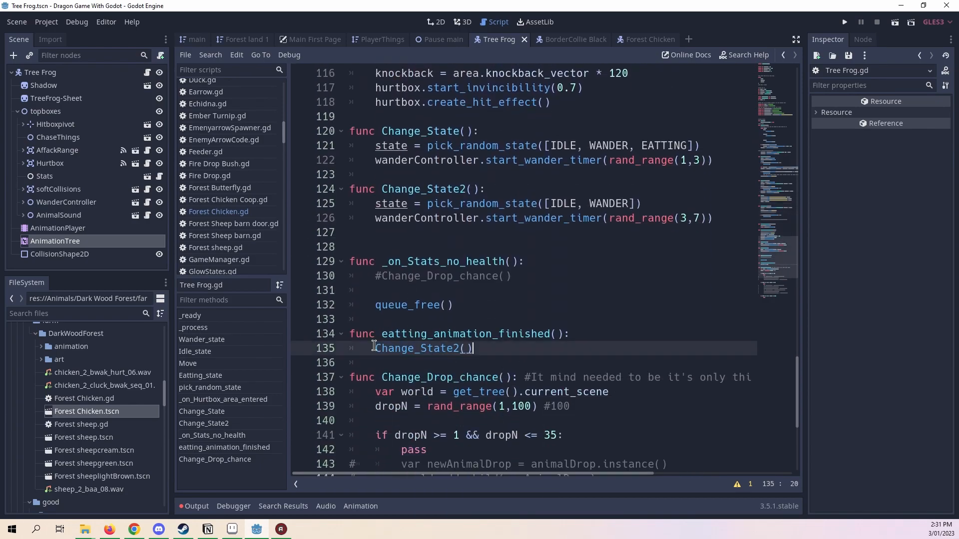
{"action": "scroll", "coordinate": [373, 346], "scroll_direction": "up", "scroll_amount": 9}
{"action": "left_click_drag", "start_coordinate": [519, 277], "coordinate": [334, 265]}
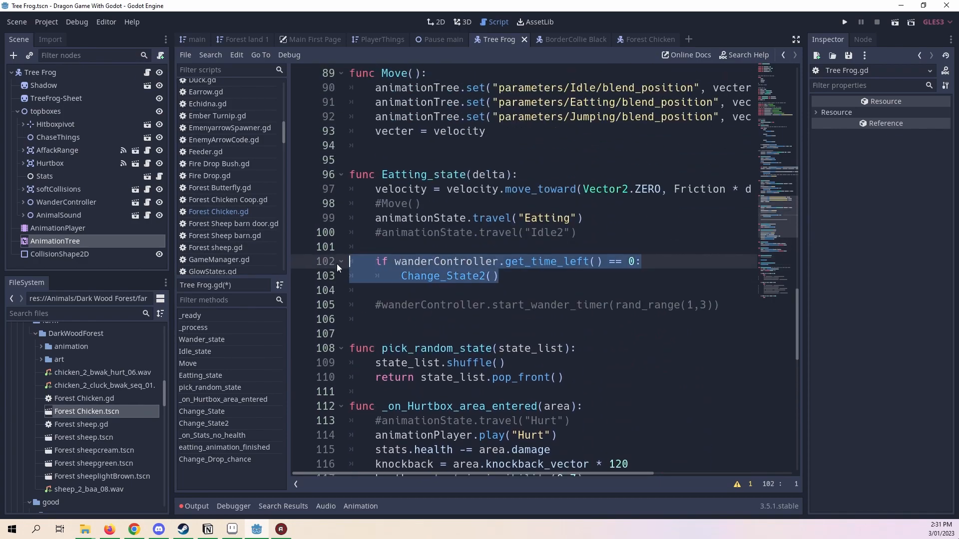
{"action": "key", "text": "BackSpace"}
{"action": "key", "text": "BackSpace"}
{"action": "key", "text": "BackSpace"}
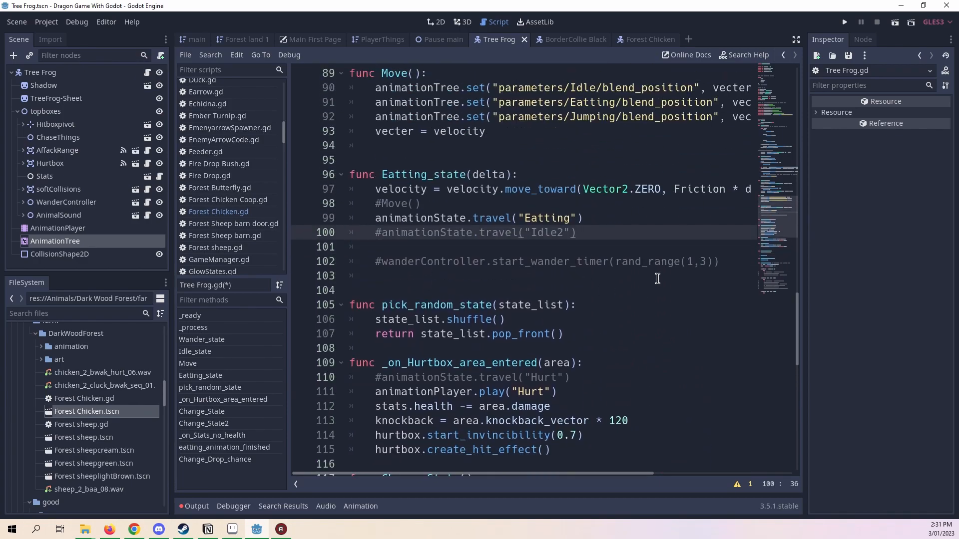
{"action": "scroll", "coordinate": [639, 281], "scroll_direction": "up", "scroll_amount": 4}
{"action": "scroll", "coordinate": [574, 284], "scroll_direction": "down", "scroll_amount": 3}
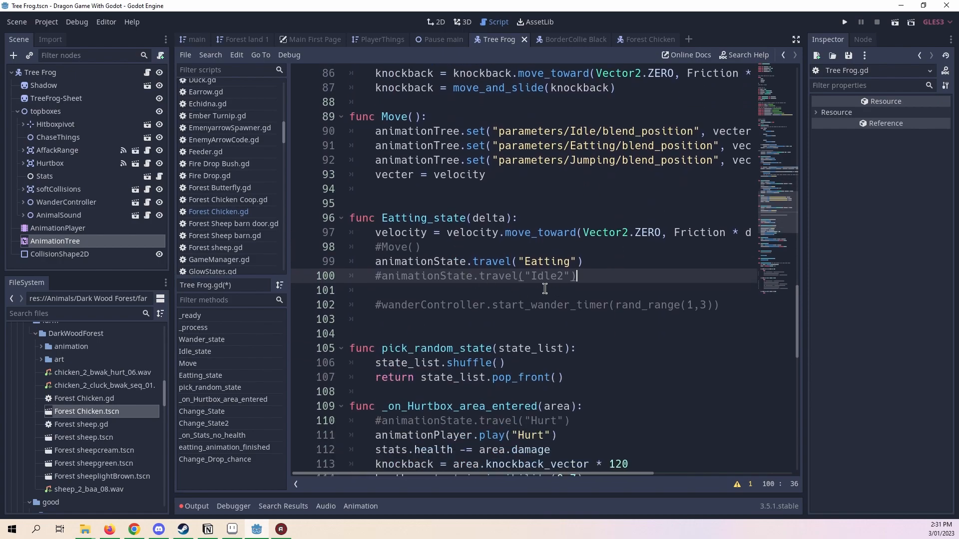
{"action": "key", "text": "ctrl+z"}
- Comment out the wanderController.get_time_left() check and its Change_State2() call in Eatting_state, leave no bookmark there, and save the script
{"action": "left_click", "coordinate": [467, 320]}
{"action": "left_click_drag", "start_coordinate": [498, 320], "coordinate": [376, 305]}
{"action": "right_click", "coordinate": [393, 309]}
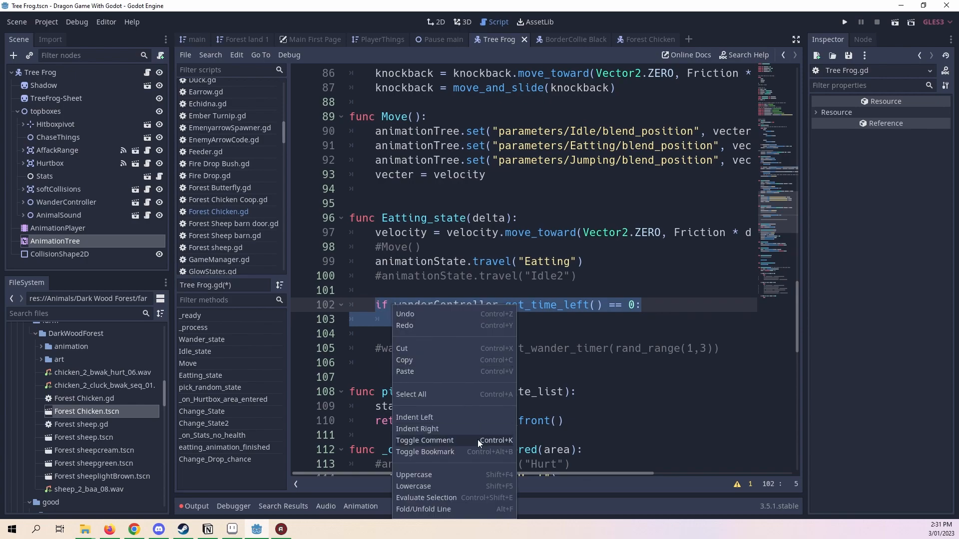
{"action": "left_click", "coordinate": [476, 452]}
{"action": "right_click", "coordinate": [405, 326]}
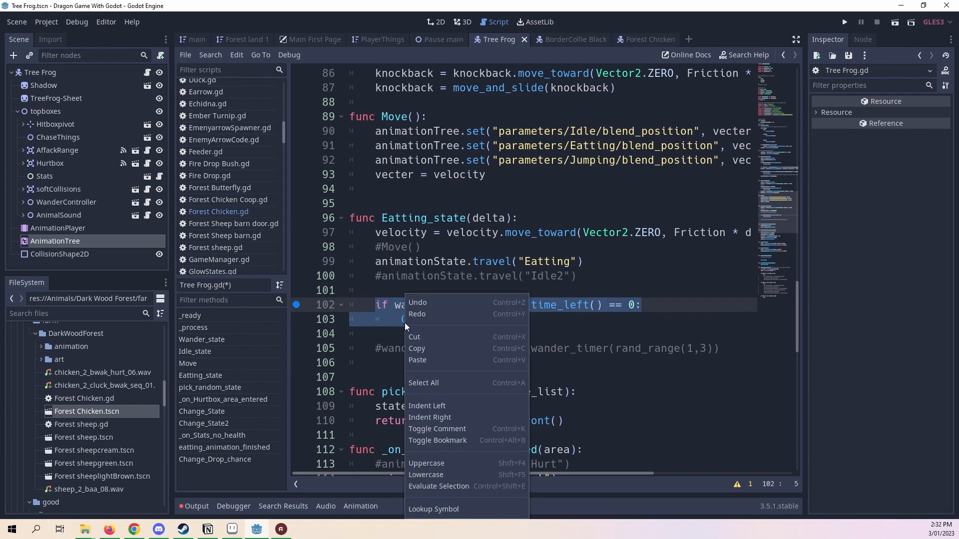
{"action": "left_click", "coordinate": [436, 428]}
{"action": "right_click", "coordinate": [428, 327]}
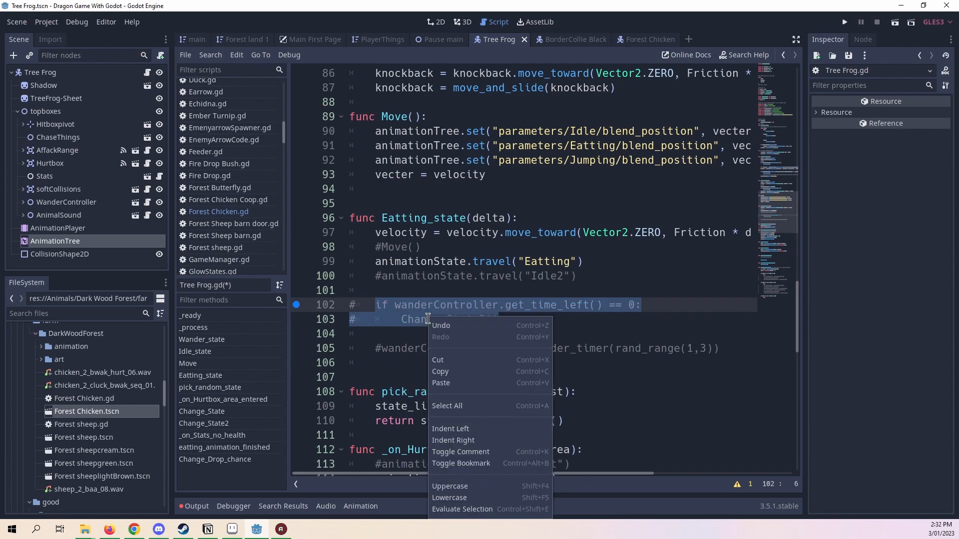
{"action": "left_click", "coordinate": [467, 463]}
{"action": "left_click", "coordinate": [581, 323]}
{"action": "key", "text": "ctrl+s"}
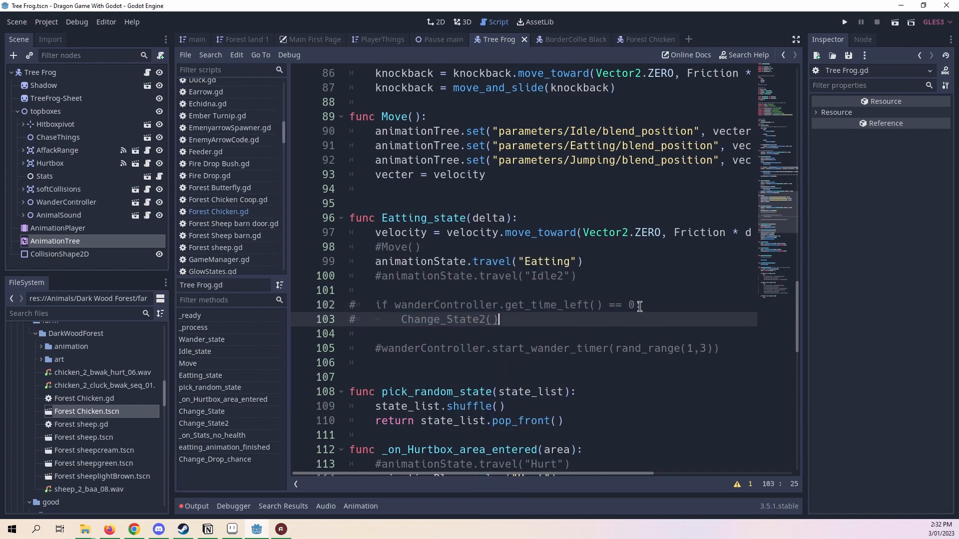
- Examine the variable declarations, the animationTree.active line in _ready() and the state matching in _process()
{"action": "scroll", "coordinate": [639, 306], "scroll_direction": "up", "scroll_amount": 10}
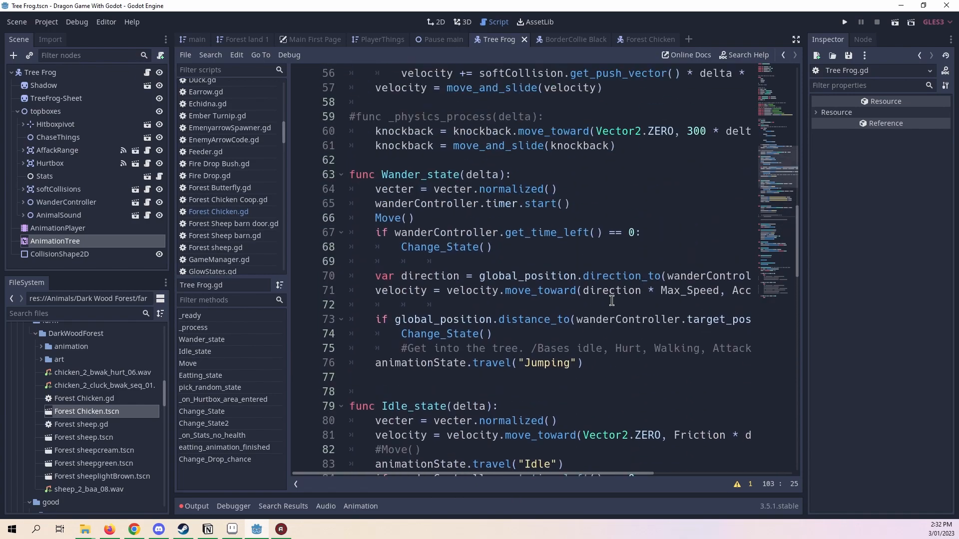
{"action": "scroll", "coordinate": [611, 300], "scroll_direction": "up", "scroll_amount": 3}
{"action": "scroll", "coordinate": [599, 304], "scroll_direction": "up", "scroll_amount": 2}
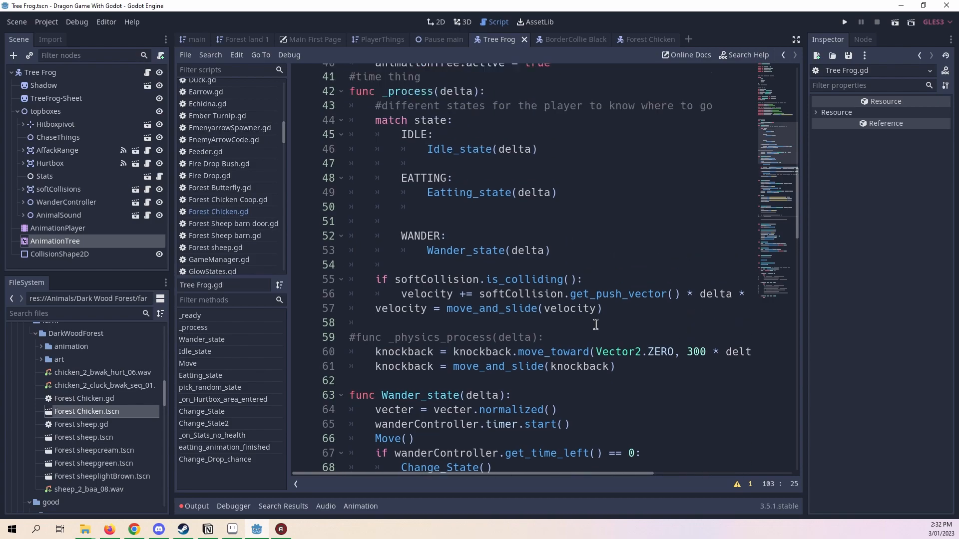
{"action": "scroll", "coordinate": [595, 324], "scroll_direction": "up", "scroll_amount": 7}
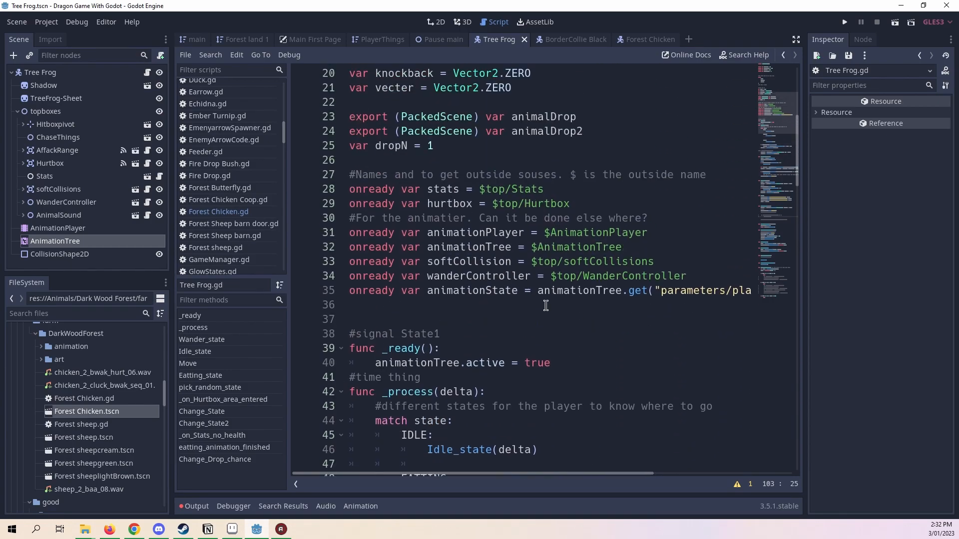
{"action": "left_click_drag", "start_coordinate": [549, 366], "coordinate": [458, 367]}
{"action": "left_click", "coordinate": [452, 366]}
{"action": "scroll", "coordinate": [453, 366], "scroll_direction": "down", "scroll_amount": 20}
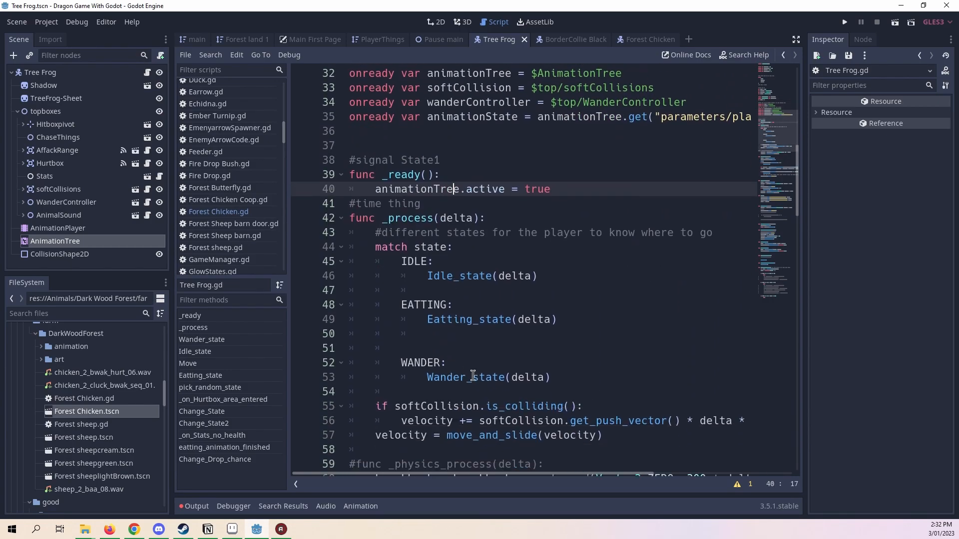
{"action": "scroll", "coordinate": [516, 300], "scroll_direction": "down", "scroll_amount": 16}
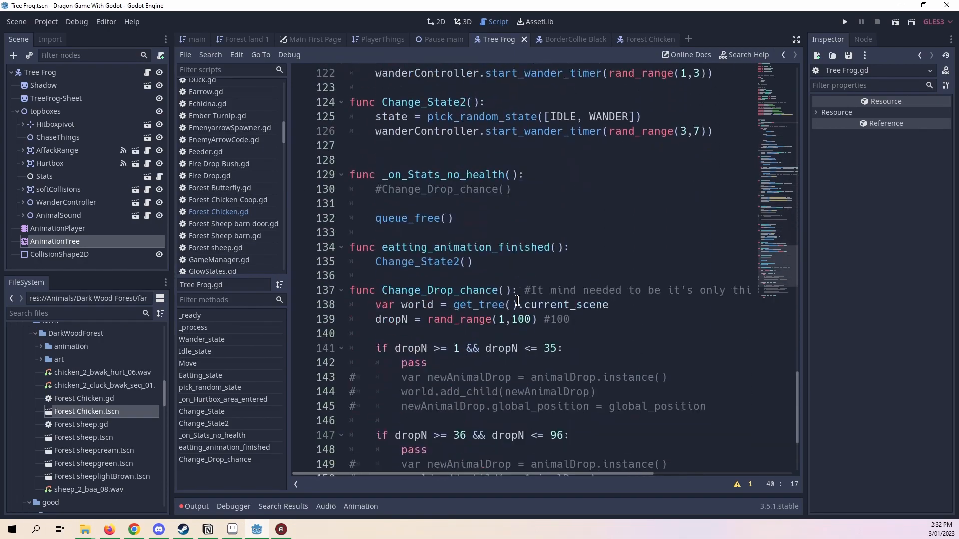
{"action": "scroll", "coordinate": [558, 414], "scroll_direction": "up", "scroll_amount": 7}
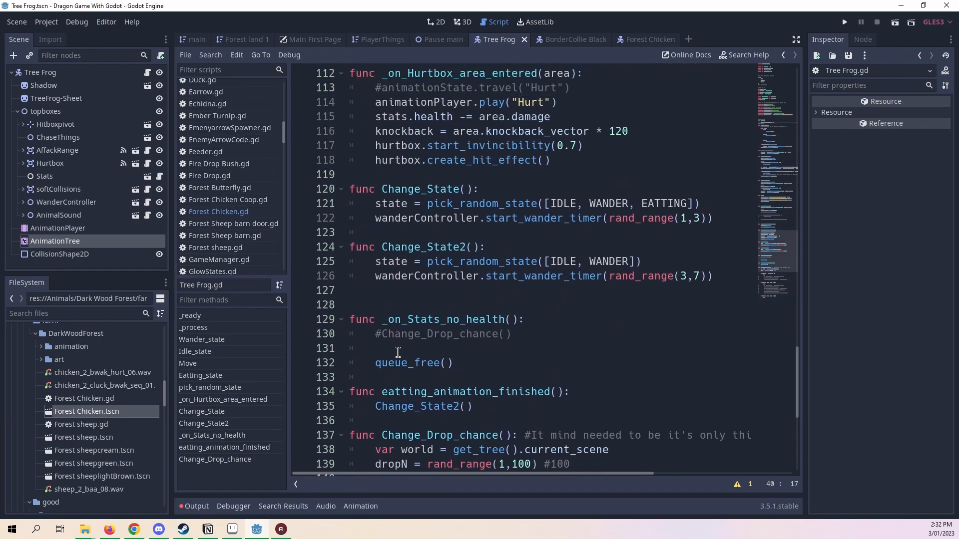
{"action": "scroll", "coordinate": [529, 290], "scroll_direction": "up", "scroll_amount": 5}
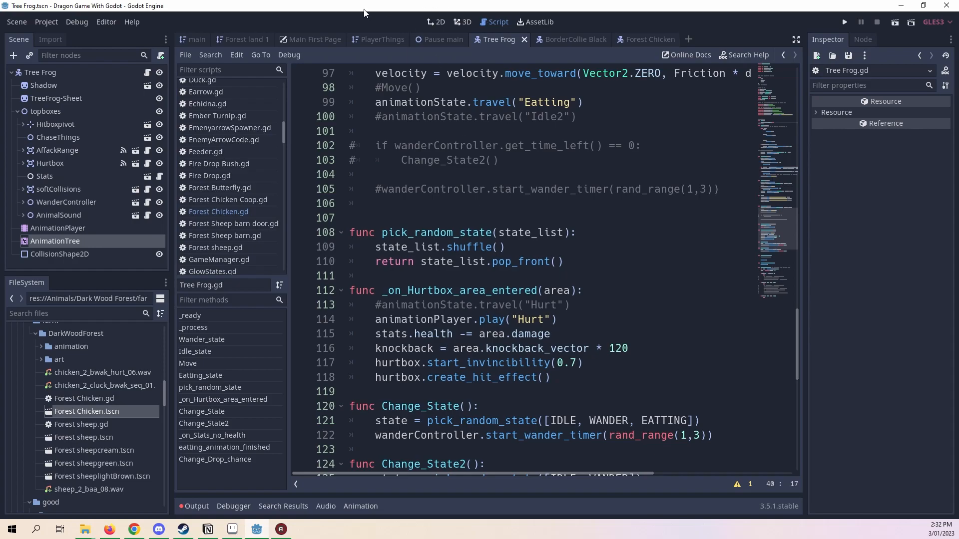
- Open the main scene's 2D view, collapse the farm and Border Collie folders, and expand the TreeFrog folder in the project files
{"action": "left_click", "coordinate": [438, 21]}
{"action": "left_click", "coordinate": [197, 41]}
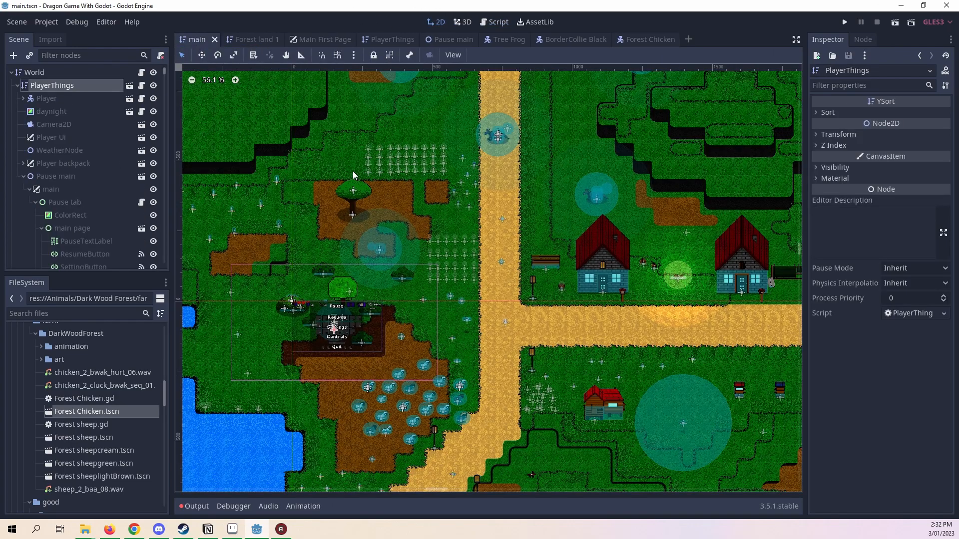
{"action": "scroll", "coordinate": [36, 352], "scroll_direction": "up", "scroll_amount": 3}
{"action": "left_click", "coordinate": [29, 363]}
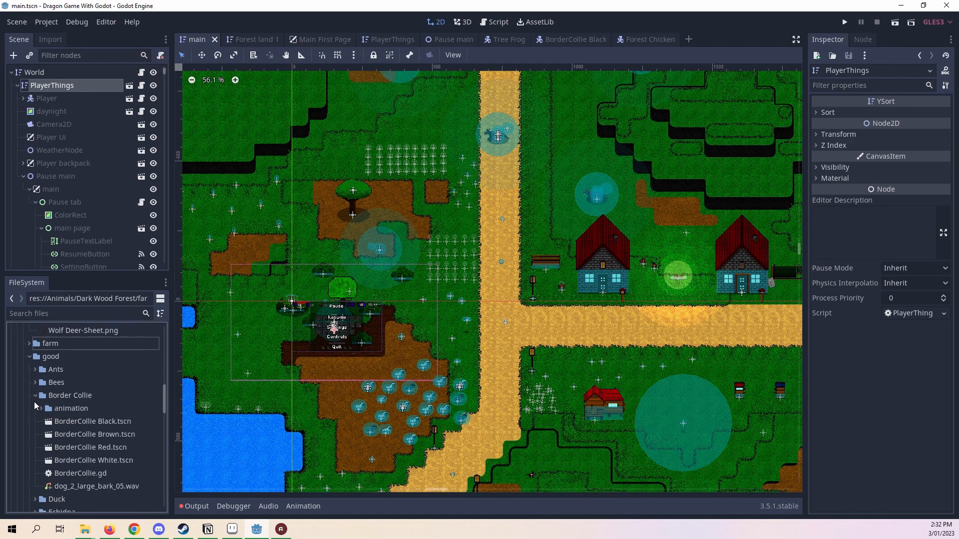
{"action": "scroll", "coordinate": [34, 402], "scroll_direction": "down", "scroll_amount": 2}
{"action": "left_click", "coordinate": [33, 375]}
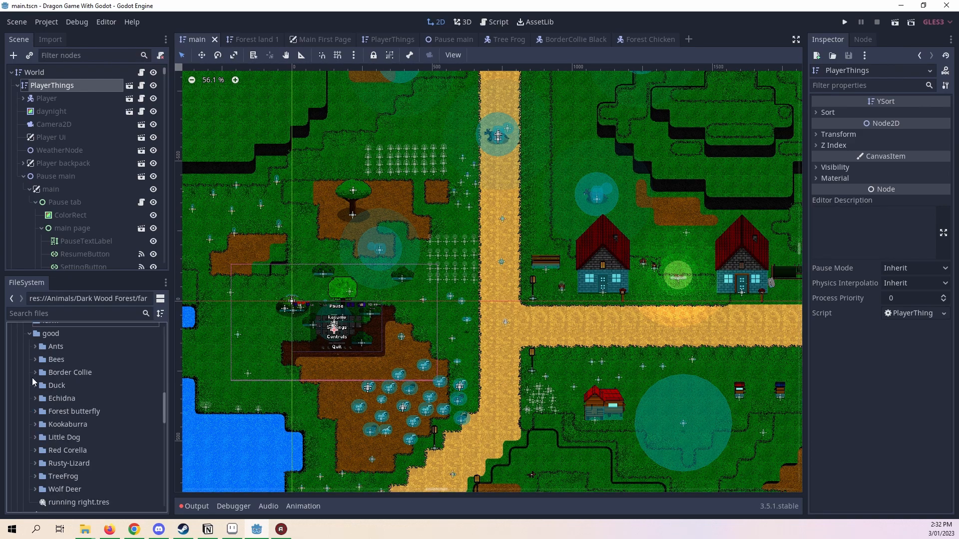
{"action": "middle_click_drag", "start_coordinate": [504, 354], "coordinate": [572, 385]}
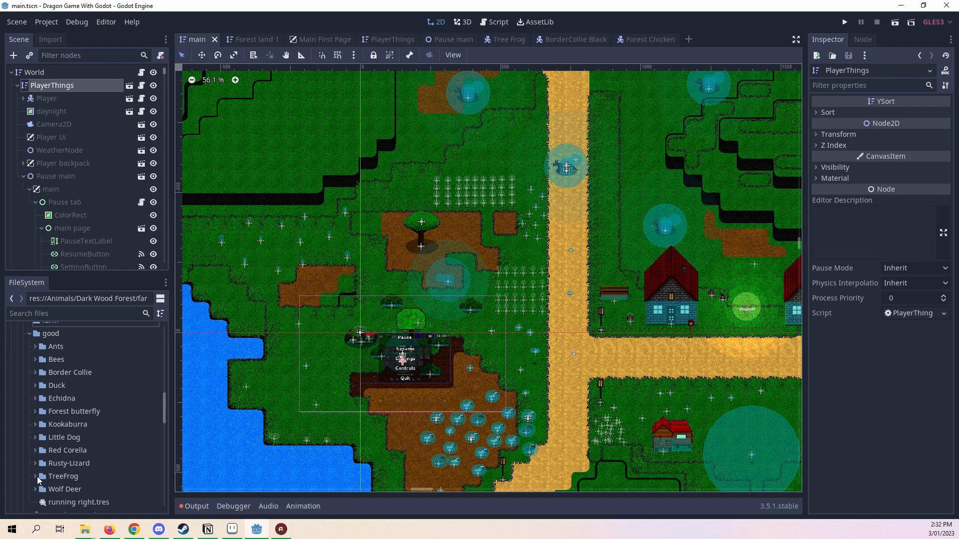
{"action": "left_click", "coordinate": [36, 477]}
{"action": "scroll", "coordinate": [75, 439], "scroll_direction": "down", "scroll_amount": 6}
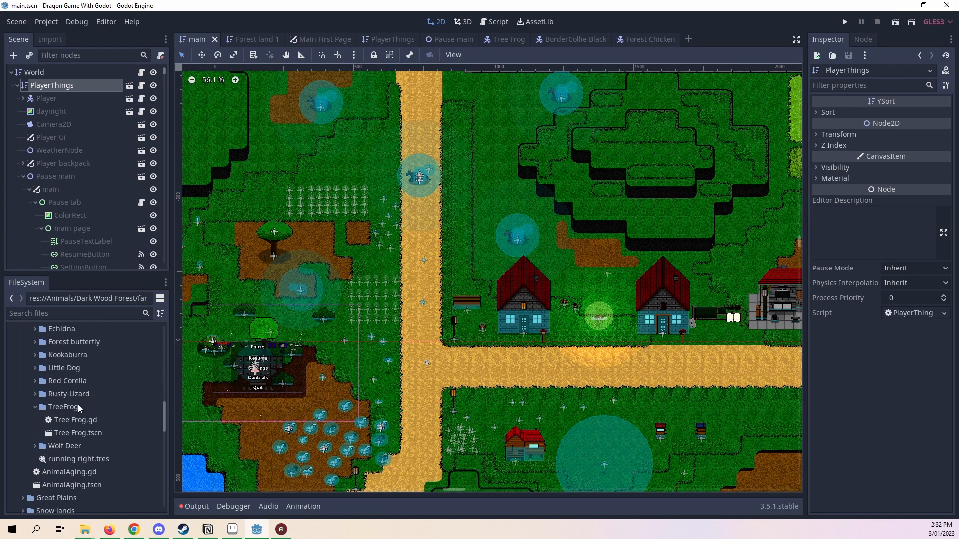
- Place an instance of Tree Frog.tscn on the sand path near the road junction, save the scene and run the project
{"action": "left_click_drag", "start_coordinate": [63, 434], "coordinate": [429, 438]}
{"action": "scroll", "coordinate": [398, 349], "scroll_direction": "up", "scroll_amount": 5}
{"action": "scroll", "coordinate": [471, 362], "scroll_direction": "up", "scroll_amount": 7}
{"action": "middle_click_drag", "start_coordinate": [504, 418], "coordinate": [579, 278]}
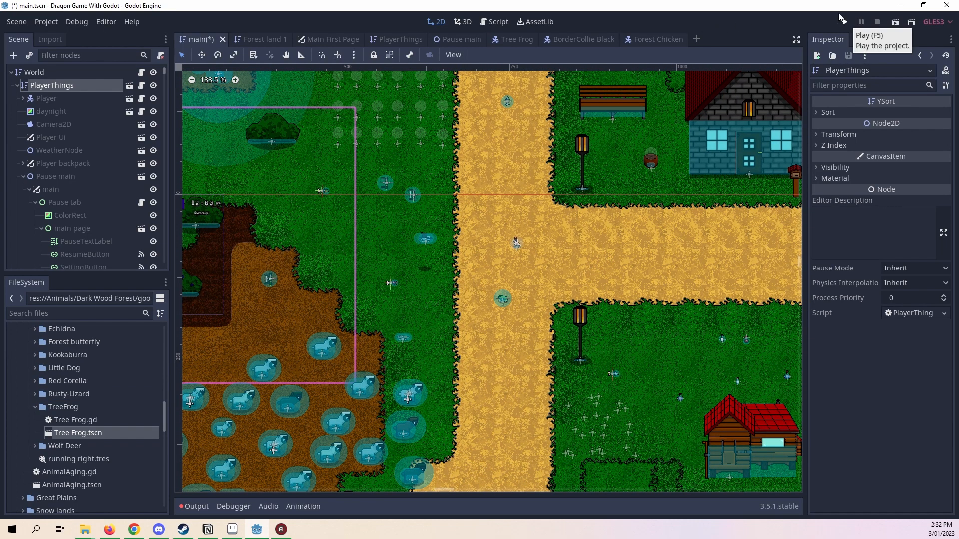
{"action": "key", "text": "ctrl+s"}
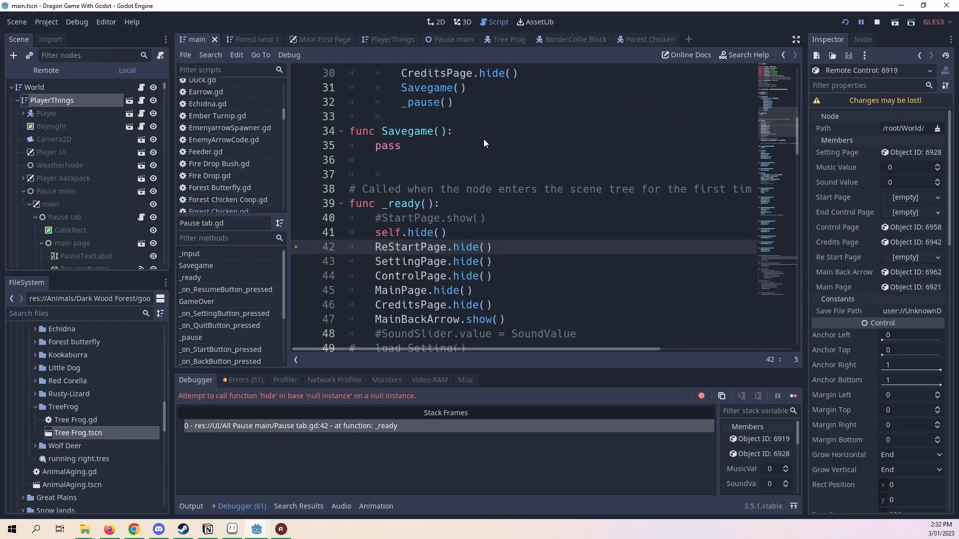
- Comment out the ReStartPage.hide() line in _ready() of Pause tab.gd, stop the debug session and run the project again
{"action": "type", "text": "#"}
{"action": "key", "text": "F5"}
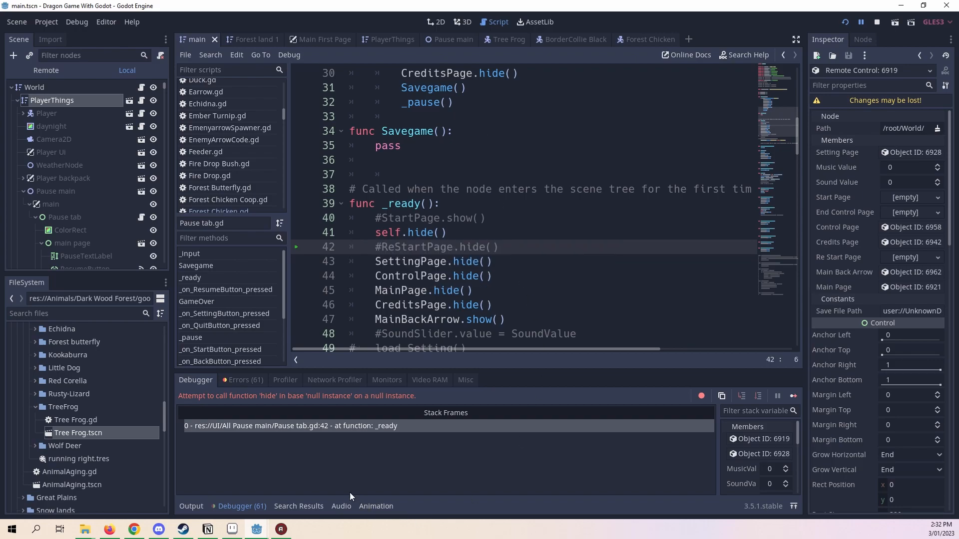
{"action": "left_click", "coordinate": [241, 506]}
{"action": "left_click", "coordinate": [877, 22]}
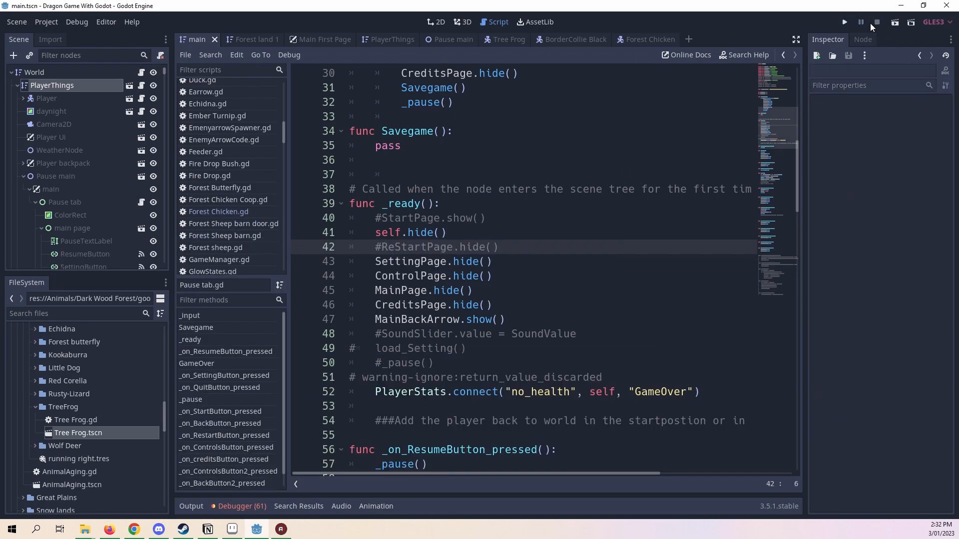
{"action": "left_click", "coordinate": [845, 22]}
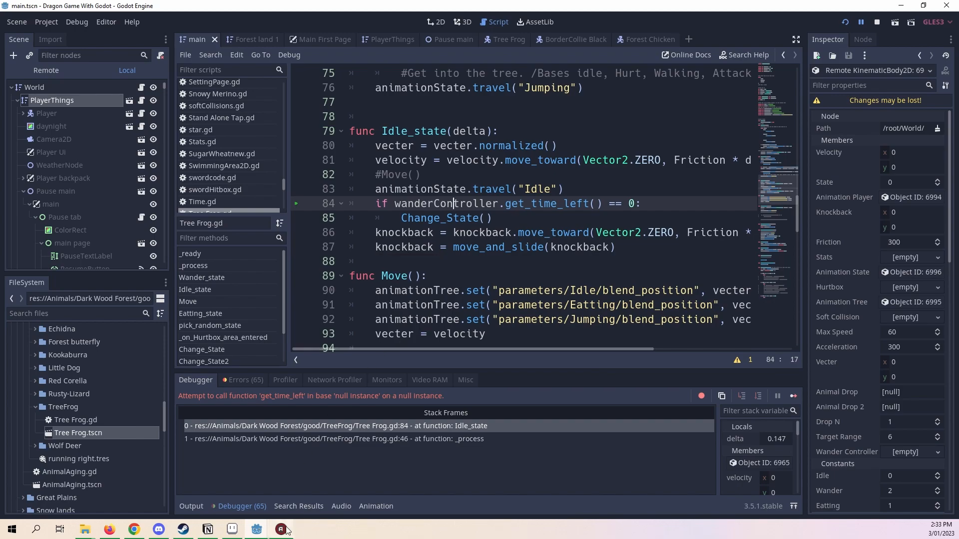
- Check the halted game window and return to the get_time_left() error in the Tree Frog's Idle_state
{"action": "mouse_move", "coordinate": [287, 530]}
{"action": "left_click", "coordinate": [306, 459]}
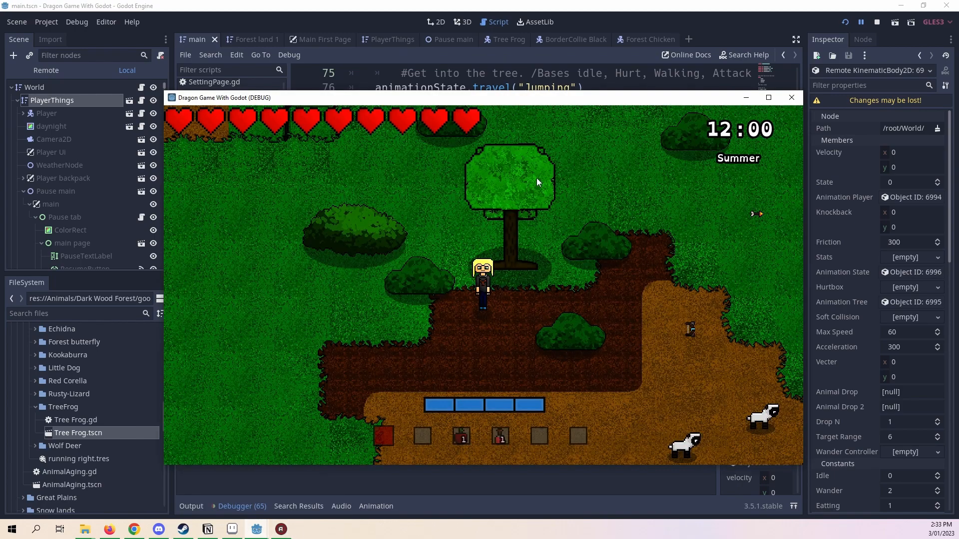
{"action": "left_click", "coordinate": [791, 97]}
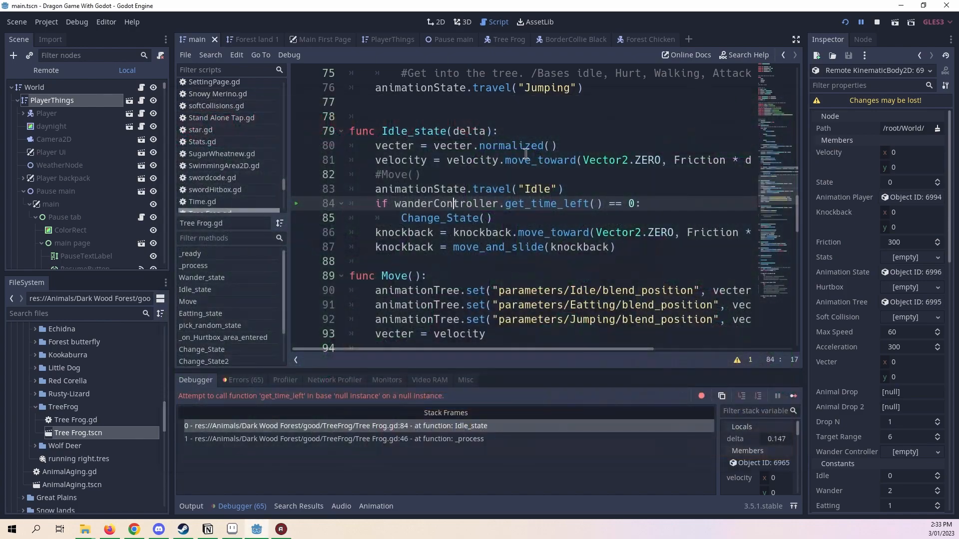
{"action": "scroll", "coordinate": [241, 168], "scroll_direction": "down", "scroll_amount": 2}
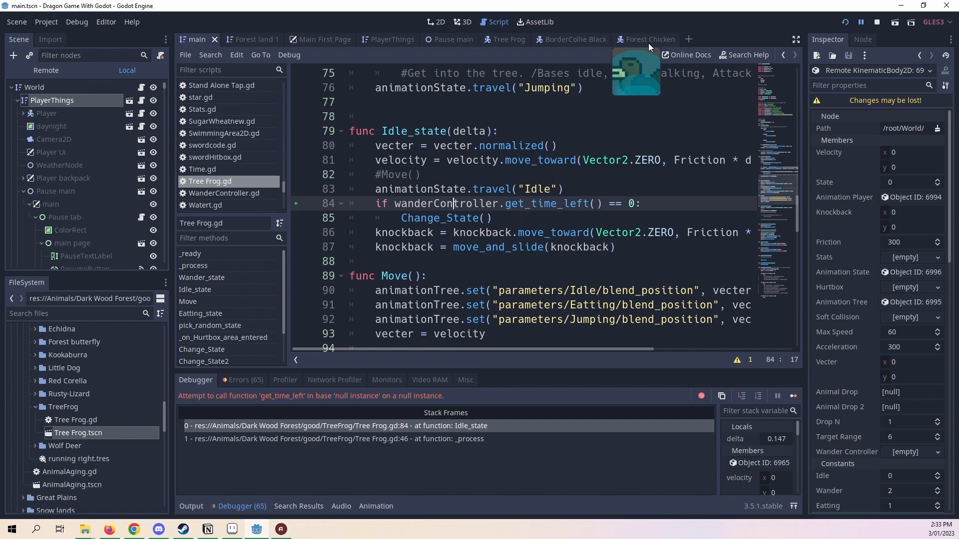
- In the Tree Frog script, change $top to $topboxes in the stats, hurtbox, softCollision and wanderController node paths
{"action": "left_click", "coordinate": [510, 40]}
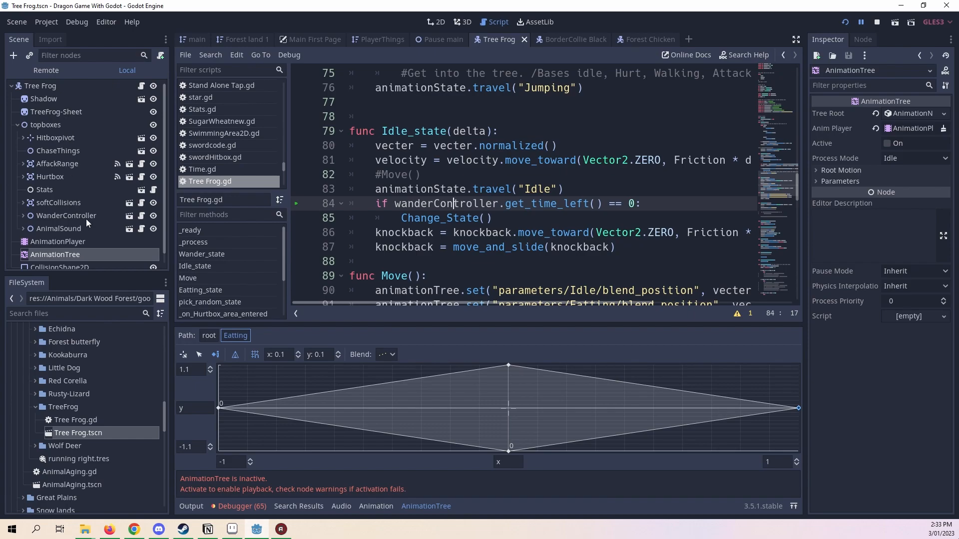
{"action": "scroll", "coordinate": [616, 224], "scroll_direction": "up", "scroll_amount": 15}
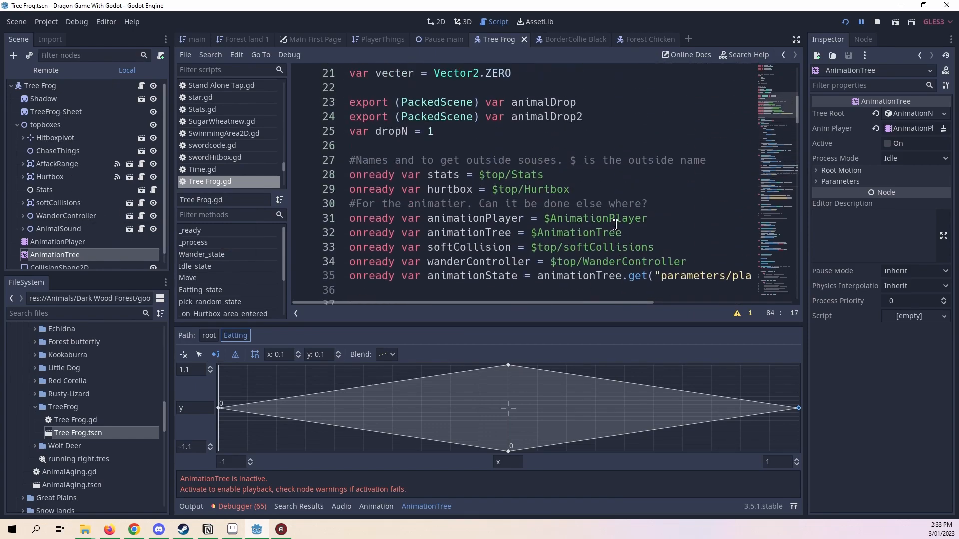
{"action": "scroll", "coordinate": [22, 148], "scroll_direction": "up", "scroll_amount": 1}
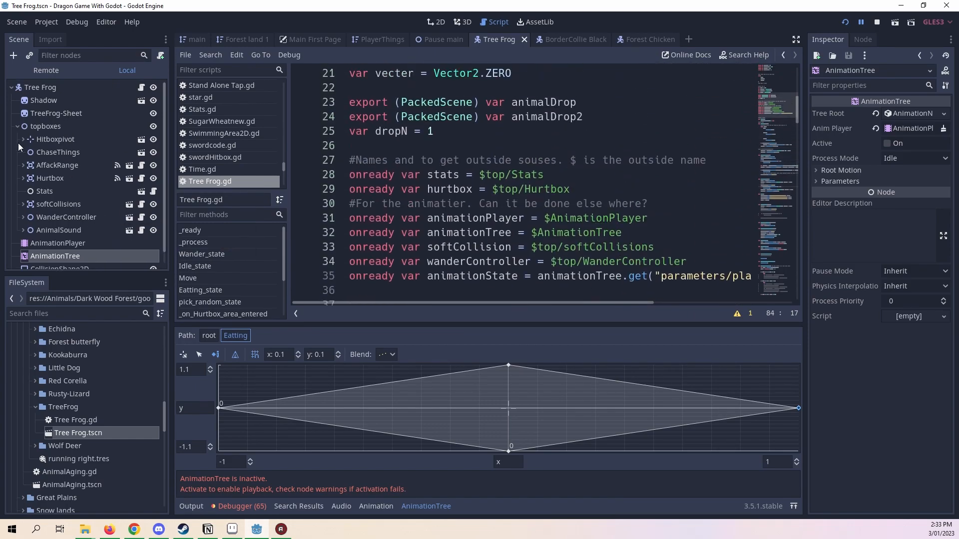
{"action": "left_click", "coordinate": [577, 262]}
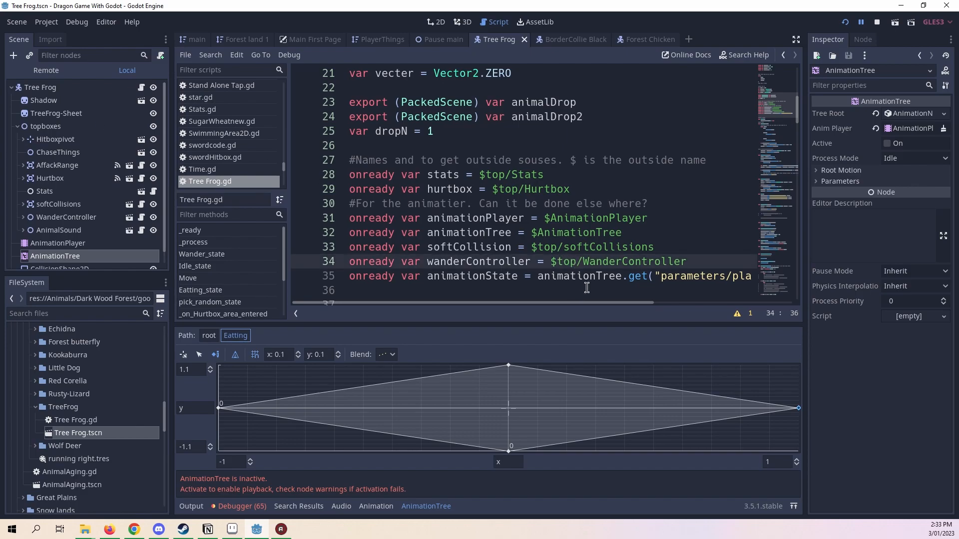
{"action": "left_click", "coordinate": [406, 505]}
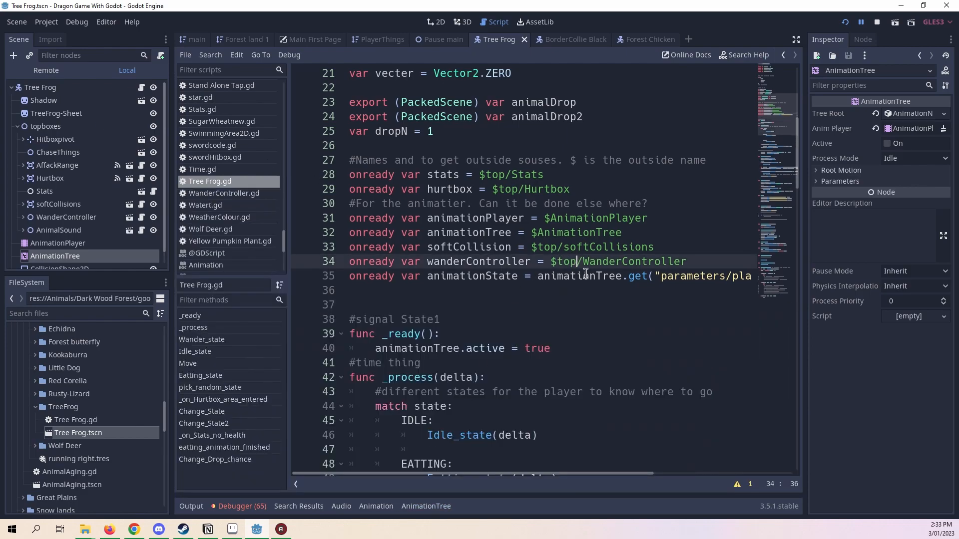
{"action": "type", "text": "boxes"}
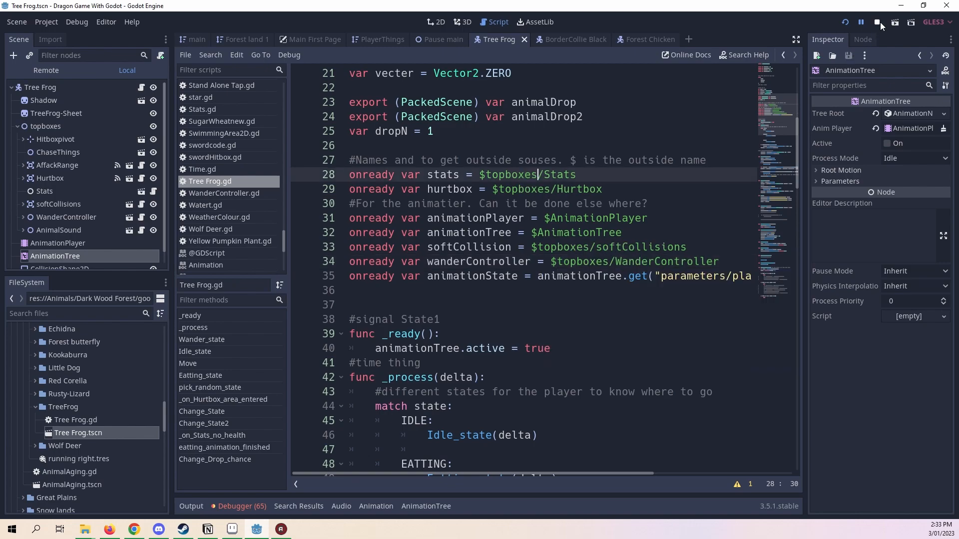
- Restart the project in a maximized window, walk the player to the sand path to watch the Tree Frog, and close the game
{"action": "left_click", "coordinate": [877, 22]}
{"action": "left_click", "coordinate": [843, 22]}
{"action": "left_click", "coordinate": [768, 102]}
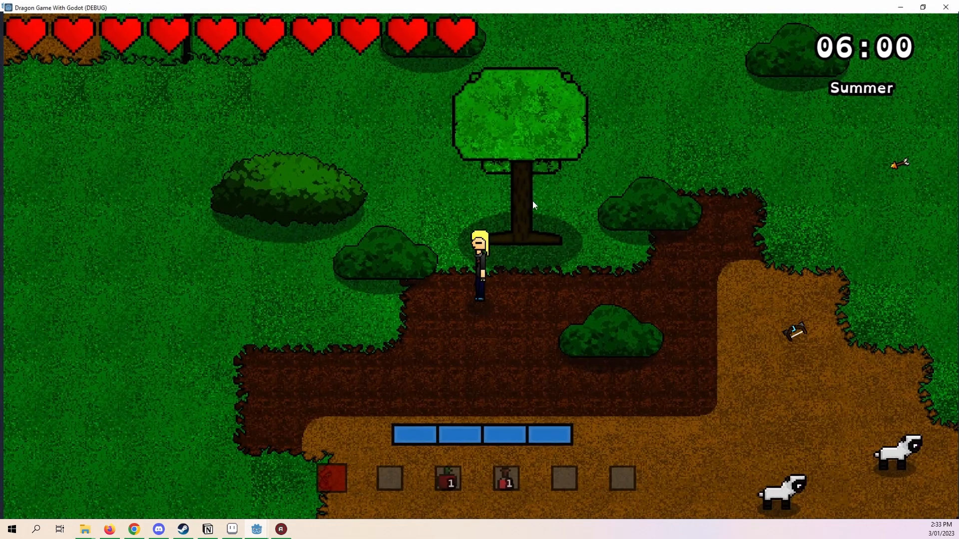
{"action": "key", "text": "Right"}
{"action": "key", "text": "d"}
{"action": "key", "text": "s"}
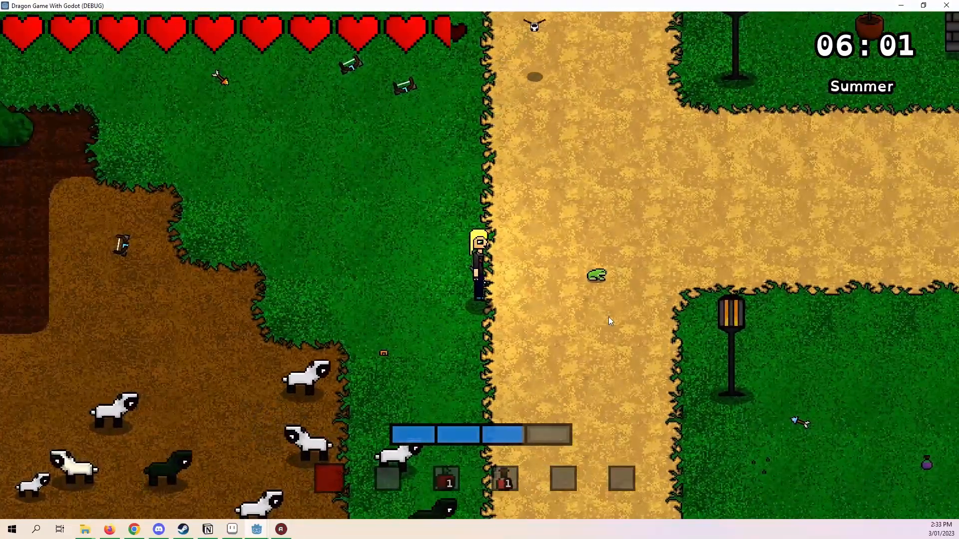
{"action": "key", "text": "d"}
{"action": "key", "text": "w"}
{"action": "key", "text": "d"}
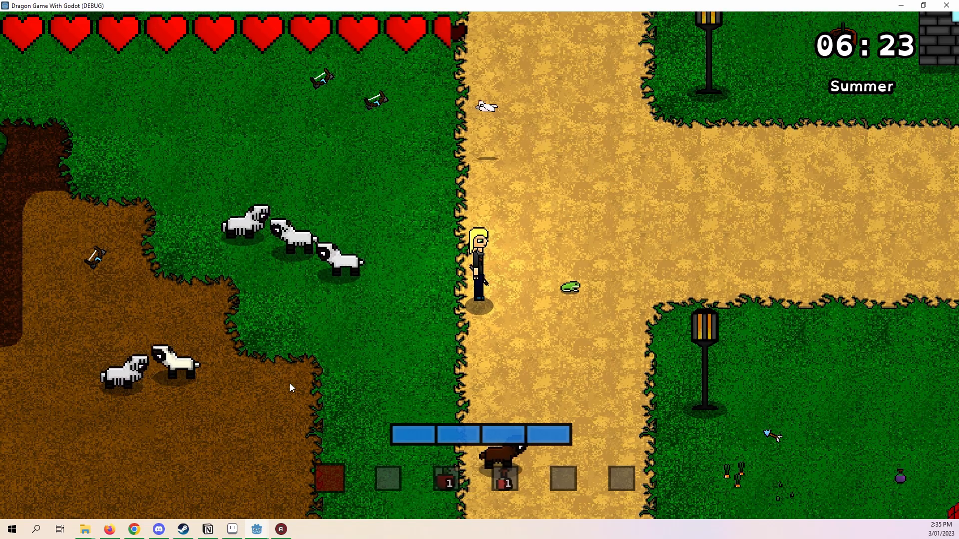
{"action": "left_click", "coordinate": [946, 6]}
- Set the wander timer's rand_range to 5,10 in Change_State() and 13,20 in Change_State2(), and save the script
{"action": "scroll", "coordinate": [638, 236], "scroll_direction": "down", "scroll_amount": 5}
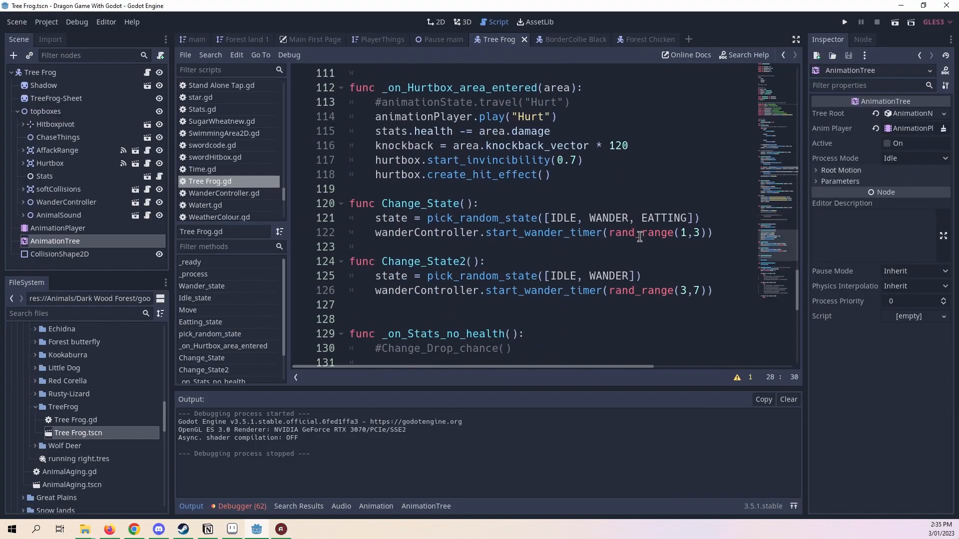
{"action": "left_click", "coordinate": [682, 232]}
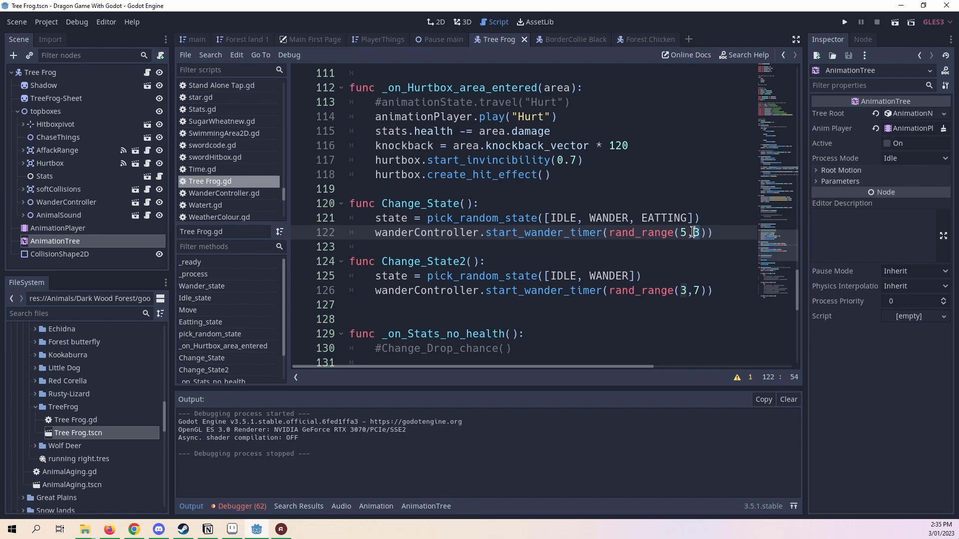
{"action": "left_click", "coordinate": [687, 290]}
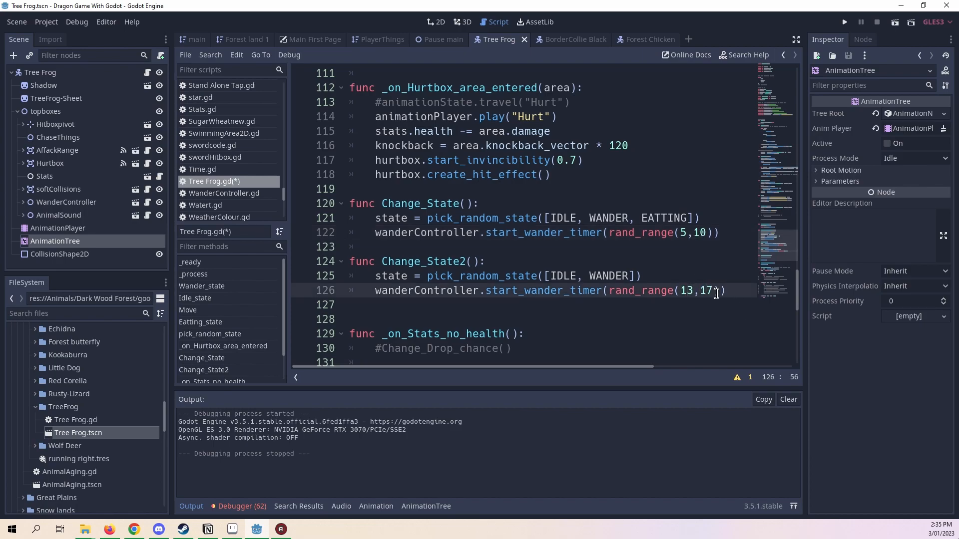
{"action": "left_click", "coordinate": [704, 171]}
{"action": "key", "text": "ctrl+s"}
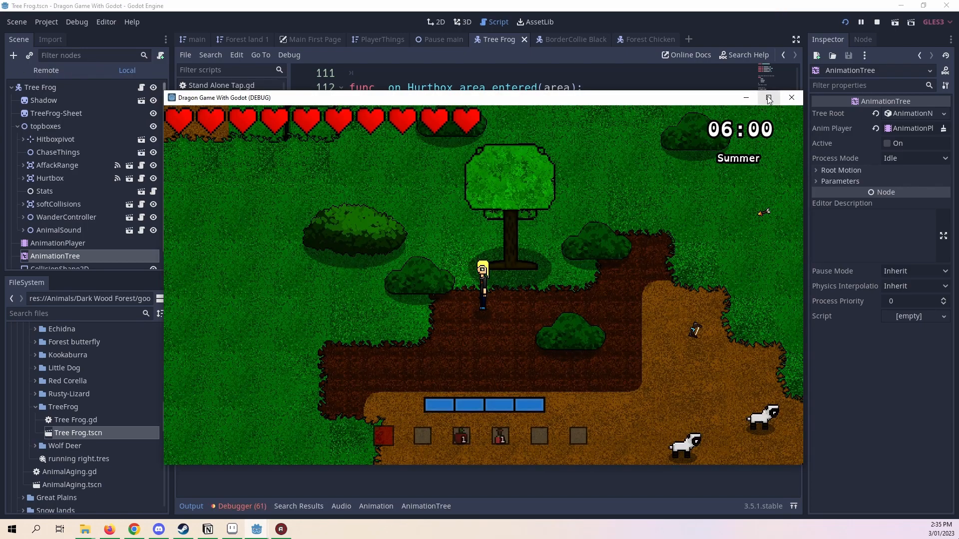
- Maximize the newly launched game and walk the player beside the Tree Frog on the sand path to observe its behaviour
{"action": "left_click", "coordinate": [767, 98]}
{"action": "key", "text": "shift+d"}
{"action": "key", "text": "s"}
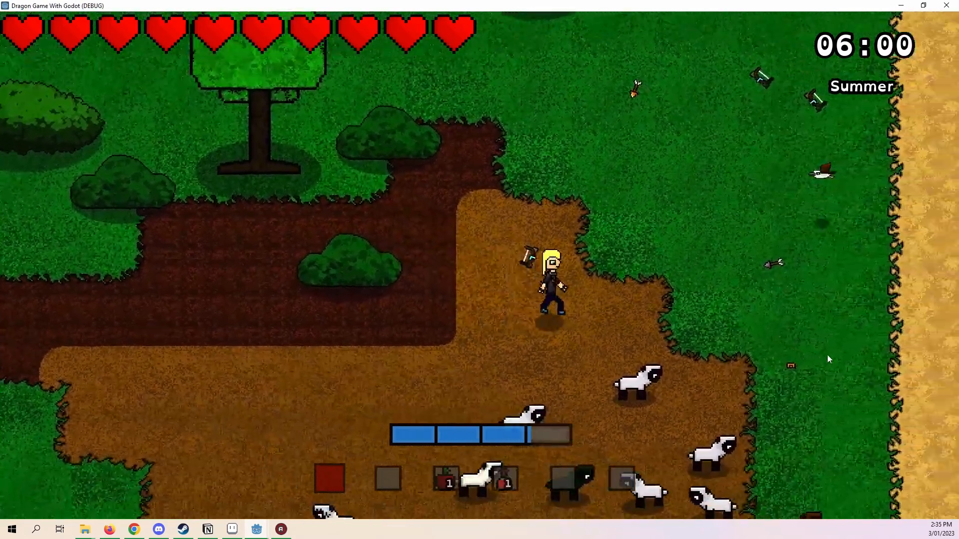
{"action": "key", "text": "d"}
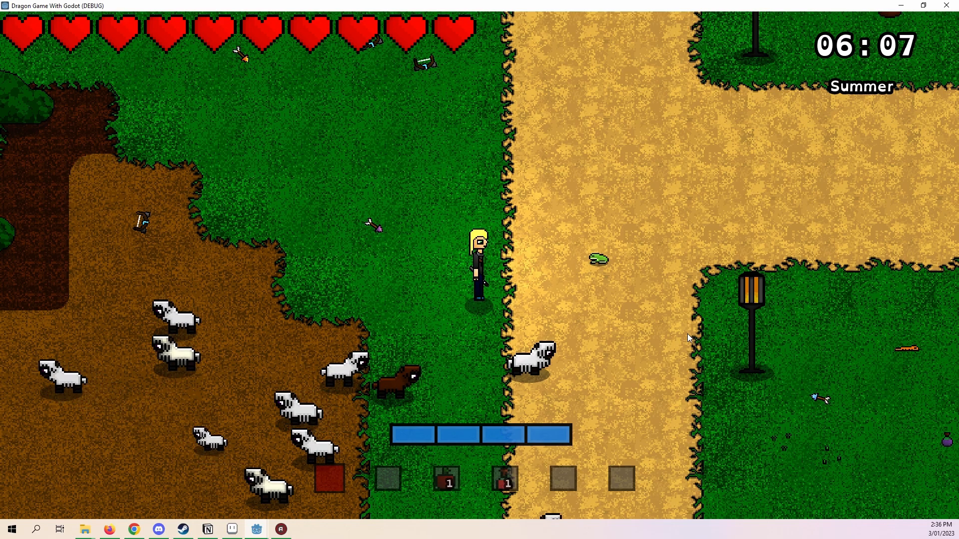
{"action": "key", "text": "w"}
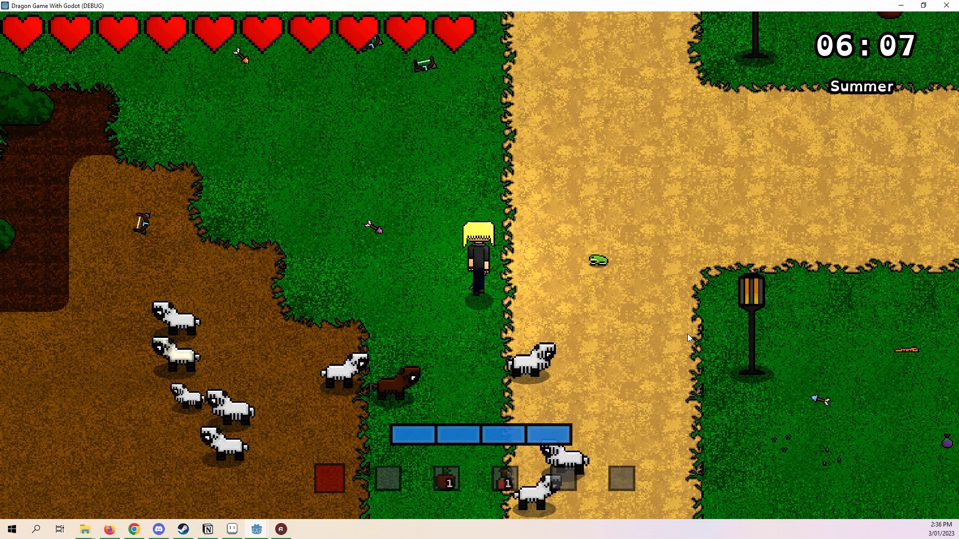
{"action": "key", "text": "d"}
{"action": "key", "text": "d"}
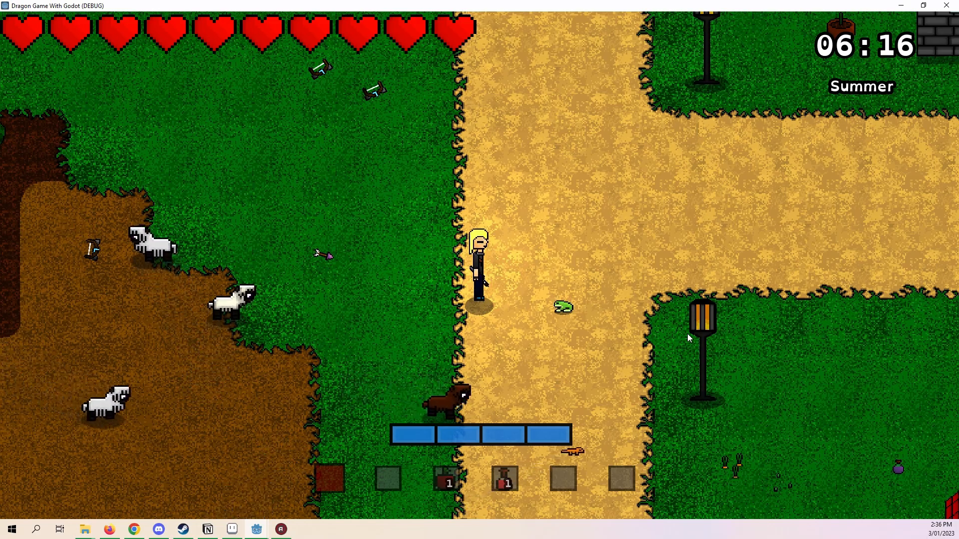
- Set the upper limit of the wander timer's rand_range in Change_State() to 7 and run the project again beside the Tree Frog
{"action": "left_click_drag", "start_coordinate": [706, 232], "coordinate": [695, 227]}
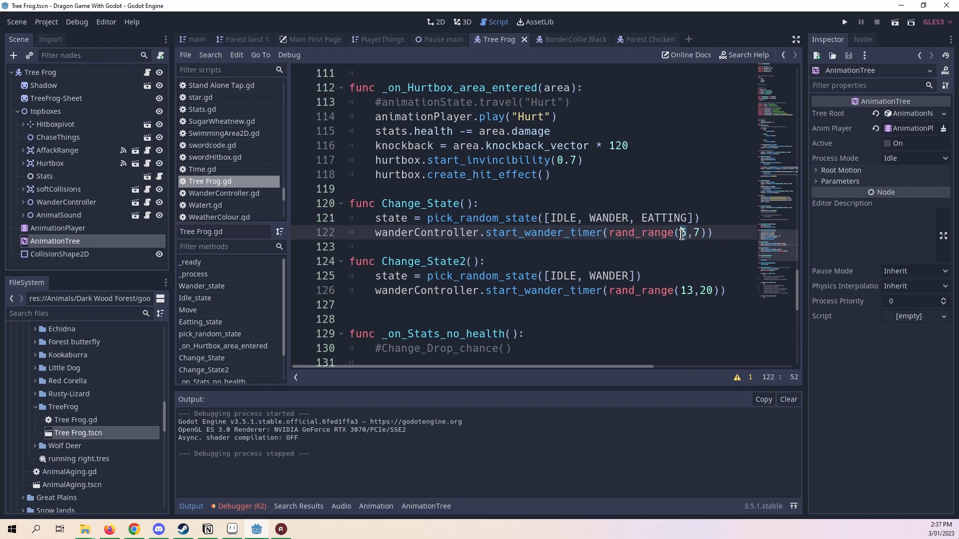
{"action": "left_click", "coordinate": [689, 286]}
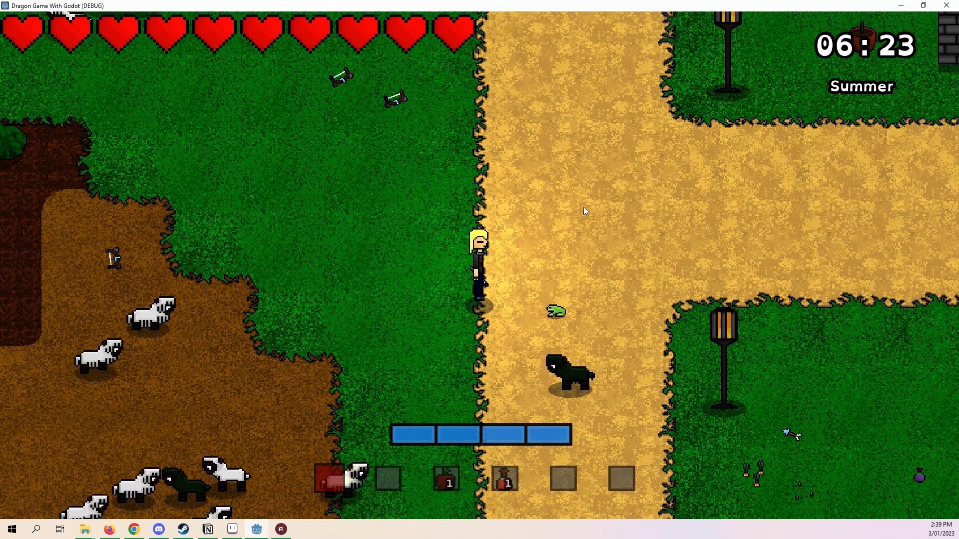
- Walk the player onto the grass and back beside the Tree Frog on the sand path to watch its idle timing
{"action": "key", "text": "a"}
{"action": "key", "text": "s"}
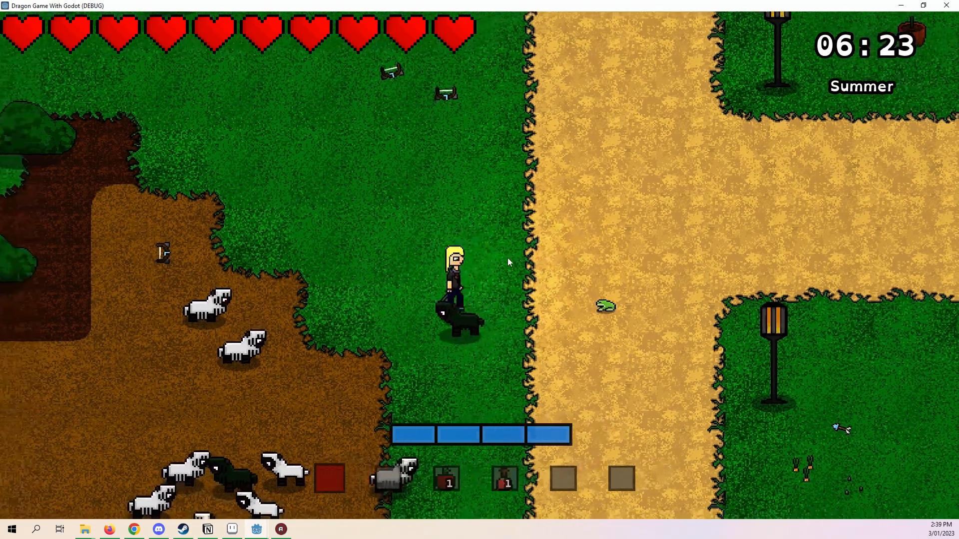
{"action": "key", "text": "d"}
{"action": "key", "text": "a"}
{"action": "key", "text": "d"}
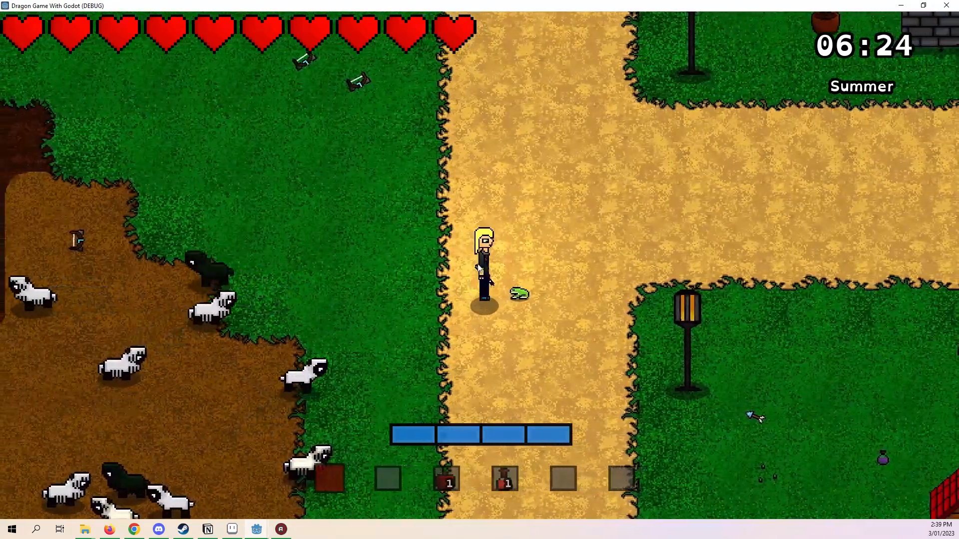
{"action": "key", "text": "ctrl"}
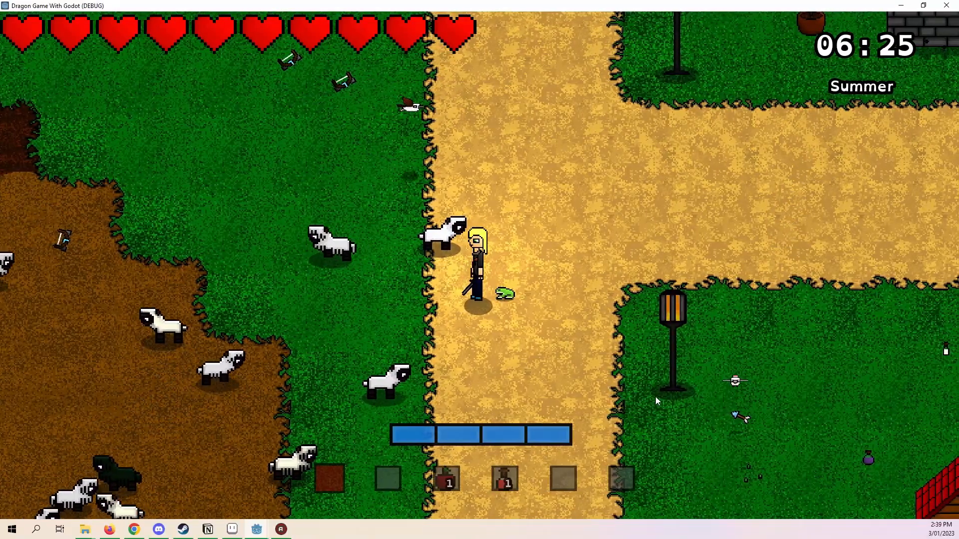
- Circle the player around the Tree Frog between the sand path and the grass to check when it starts moving
{"action": "key", "text": "a"}
{"action": "key", "text": "w"}
{"action": "key", "text": "d"}
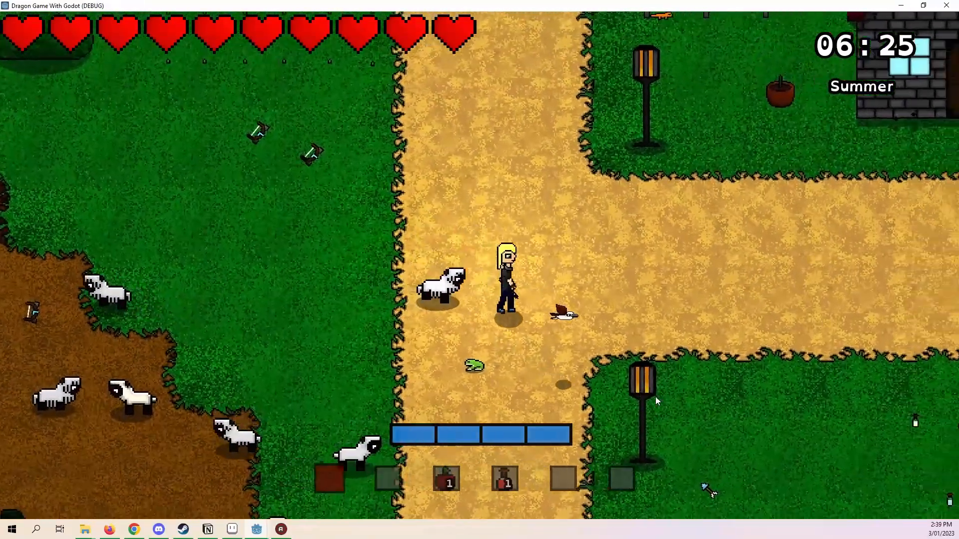
{"action": "key", "text": "s"}
{"action": "key", "text": "a"}
{"action": "key", "text": "w"}
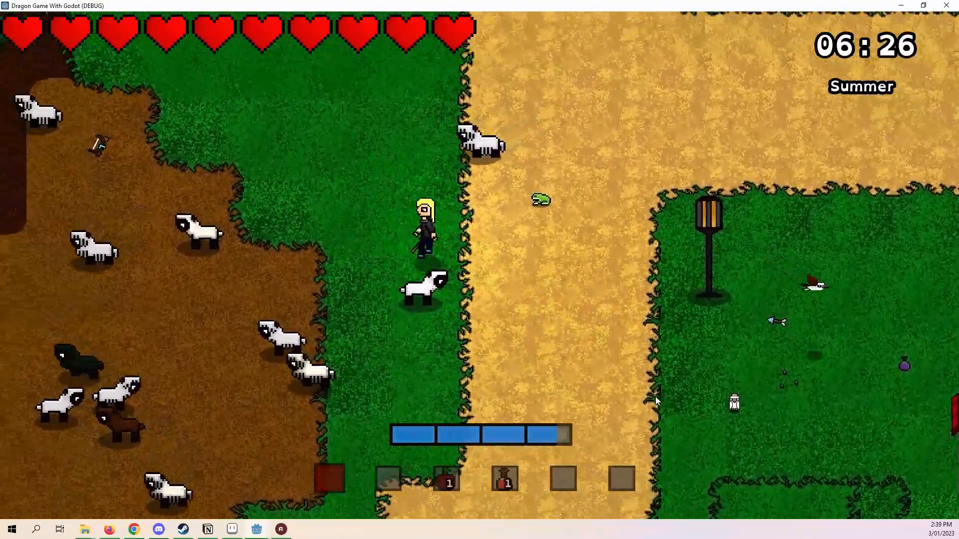
{"action": "key", "text": "a"}
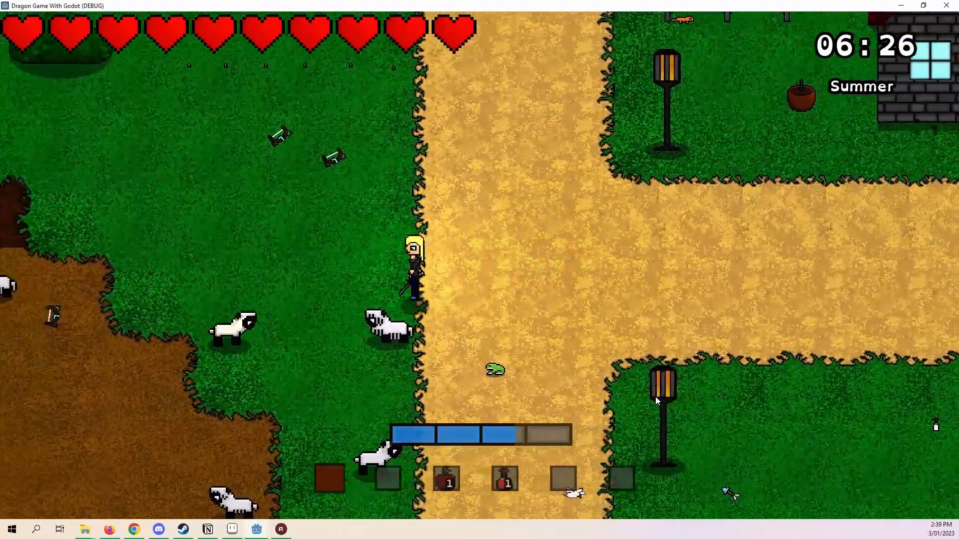